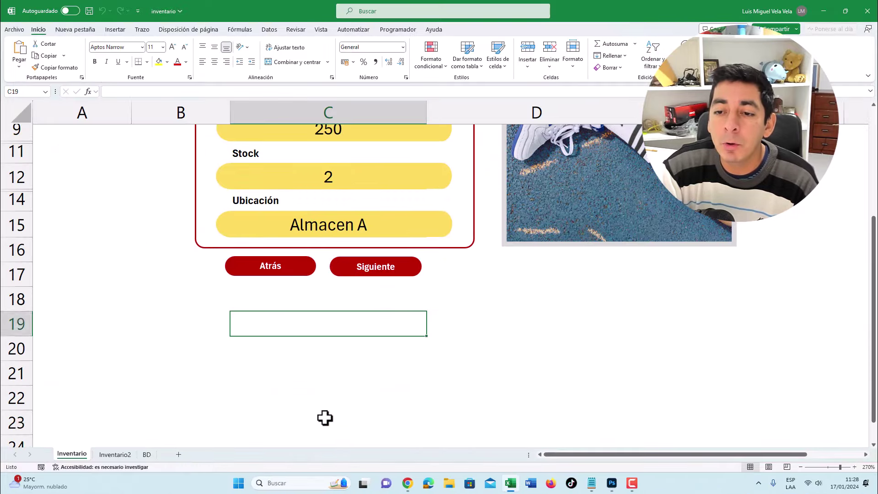
Page forward through the Inventario form records until the no-more-data message appears, then dismiss it
click(375, 417)
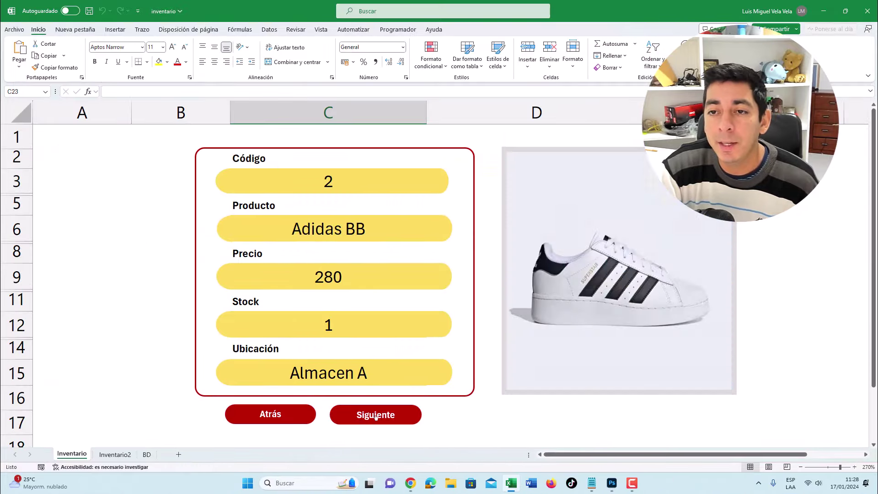
click(376, 417)
click(376, 418)
mouse_move(452, 229)
mouse_down()
mouse_move(395, 222)
mouse_move(393, 213)
mouse_up()
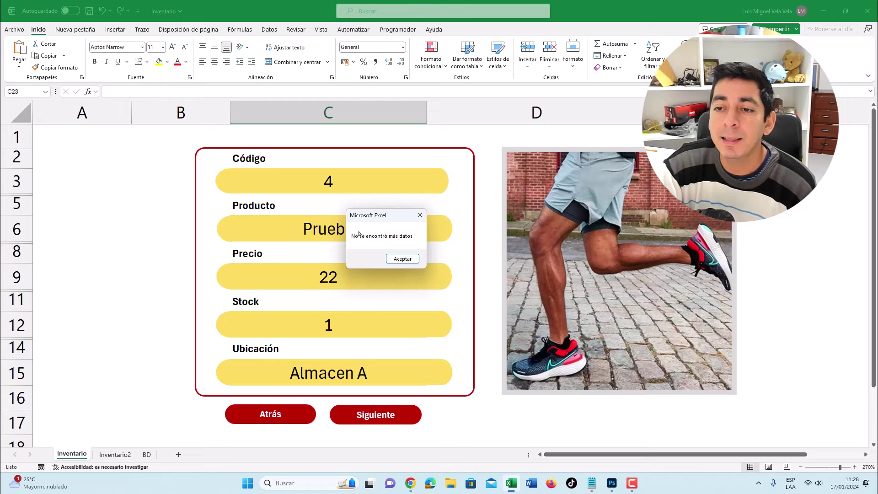
drag(378, 221, 383, 238)
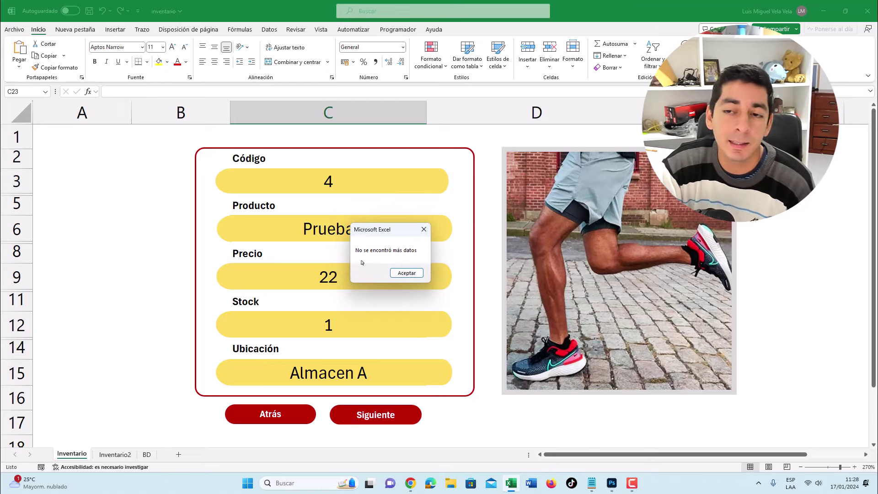
click(407, 272)
Page back through the records and dismiss the no-more-data message again
click(281, 416)
click(282, 416)
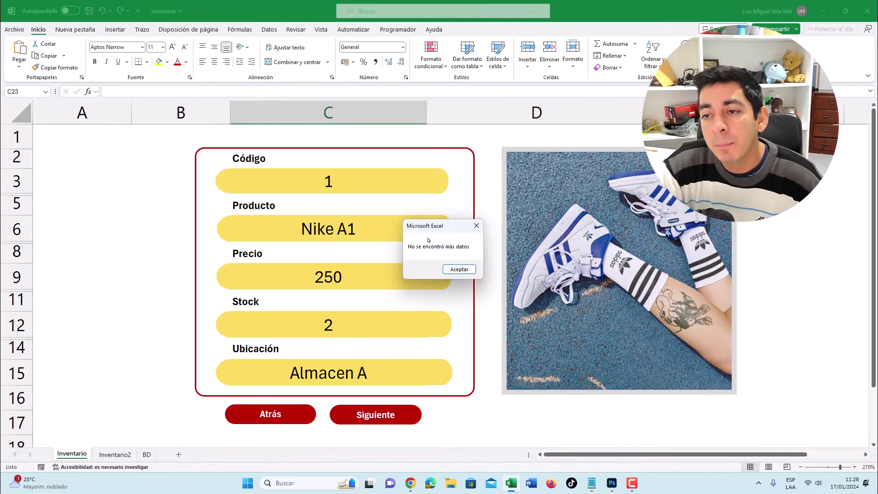
mouse_move(441, 223)
mouse_down()
mouse_move(329, 224)
mouse_move(397, 241)
mouse_move(391, 231)
mouse_up()
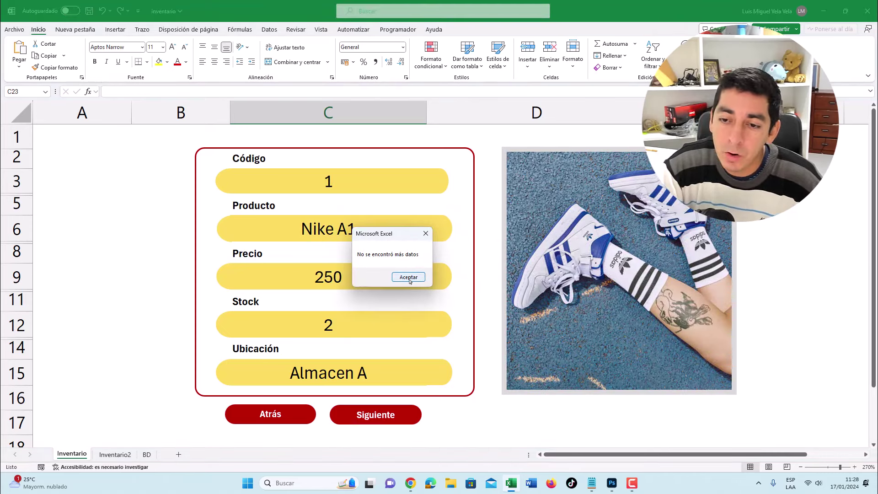
click(410, 278)
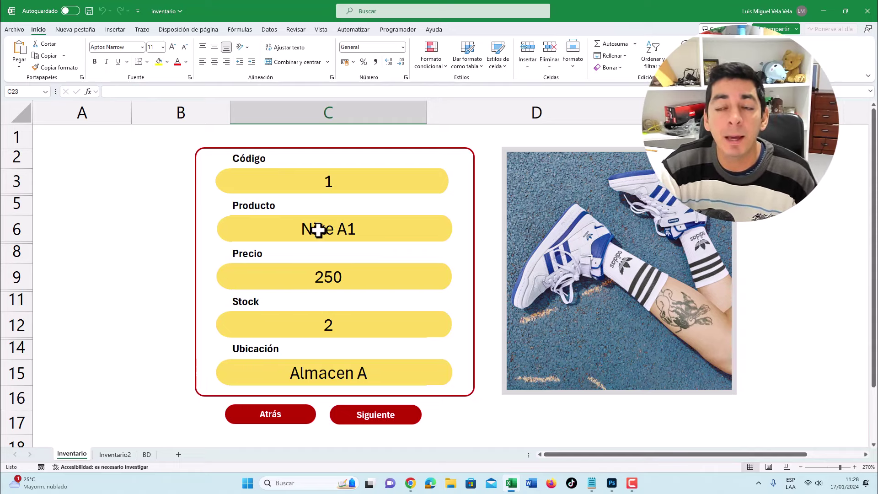
On the BD sheet, select the product rows and then the Nike BMW row
click(146, 454)
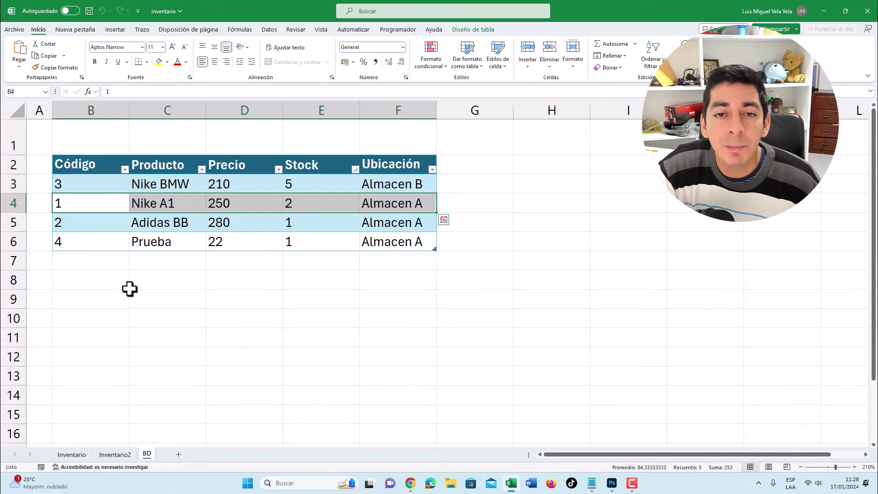
drag(72, 182, 390, 220)
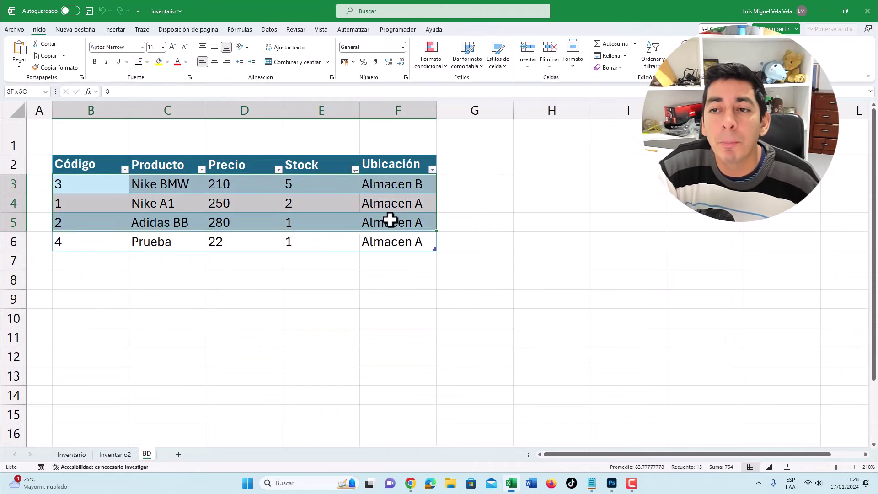
click(147, 202)
drag(86, 191, 408, 185)
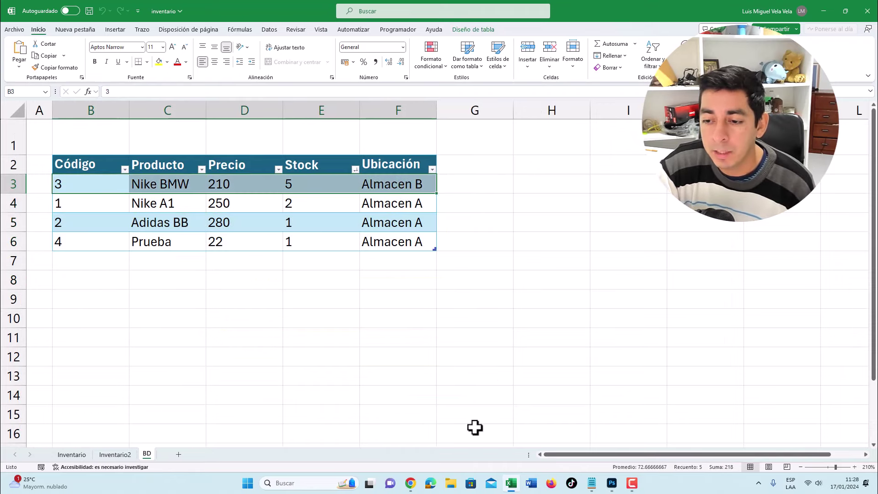
From the desktop, open the Inventario > Fotos folder of shoe photos full screen, then return to Excel
key(super+d)
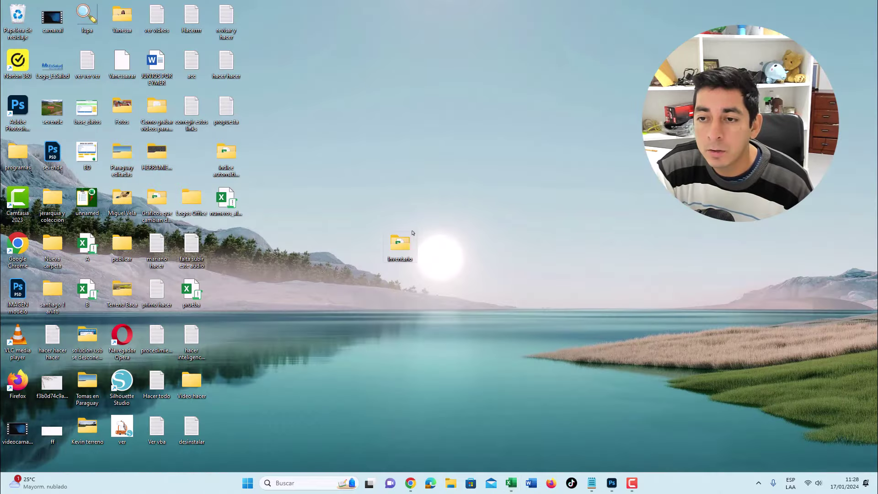
double_click(401, 250)
double_click(255, 202)
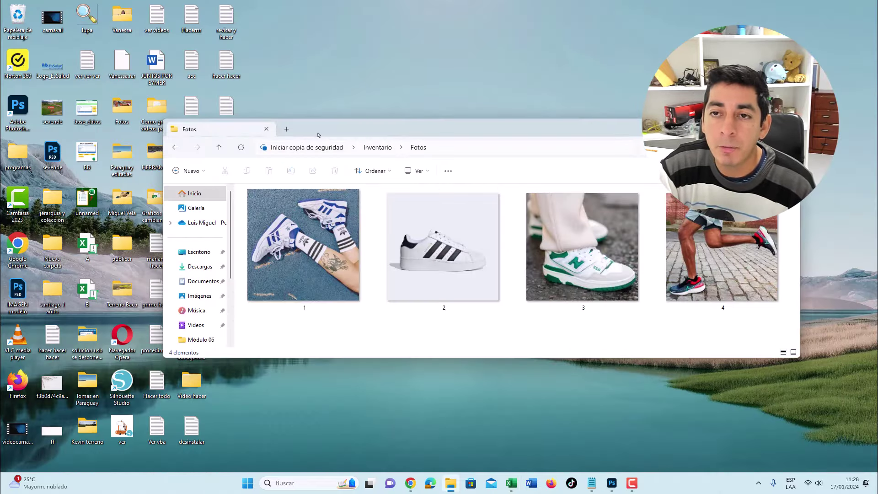
double_click(319, 132)
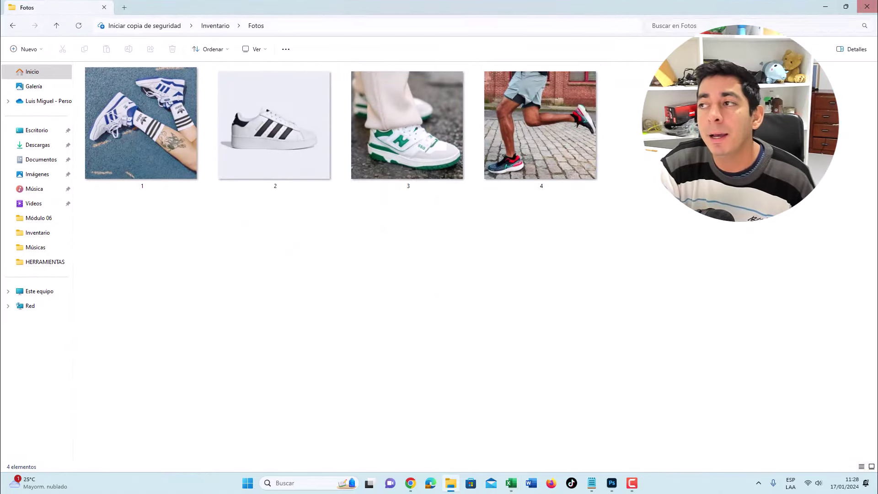
click(511, 483)
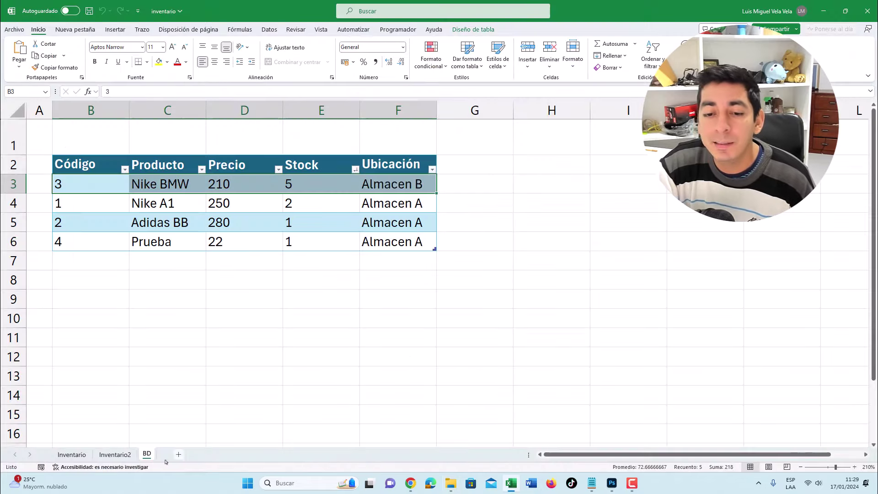
On the Inventario form, advance through the records and dismiss the end-of-data message
key(ctrl+Page_Up)
key(ctrl+Page_Up)
click(368, 416)
click(373, 416)
click(375, 415)
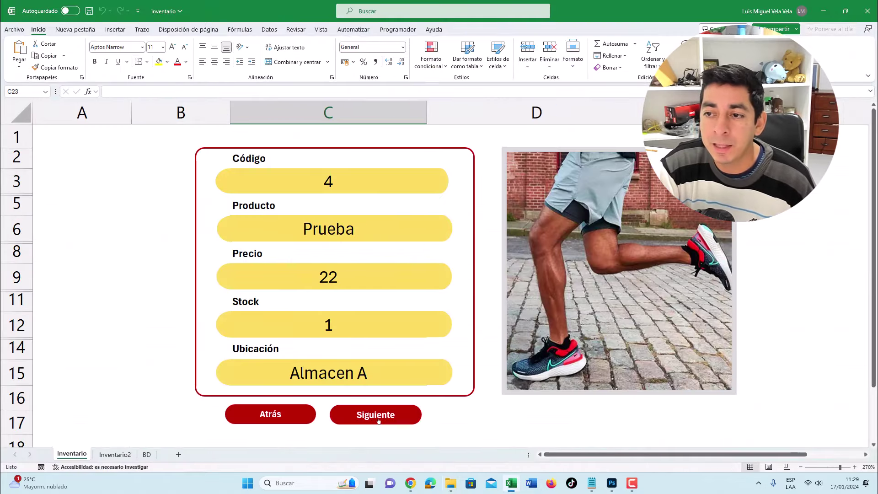
click(377, 415)
click(458, 270)
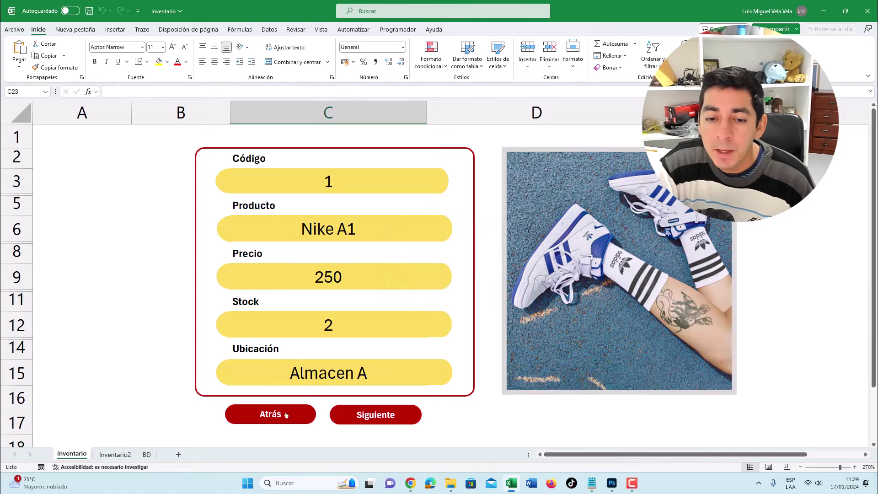
On Inventario2, step the spinner up and down through the product records
click(113, 455)
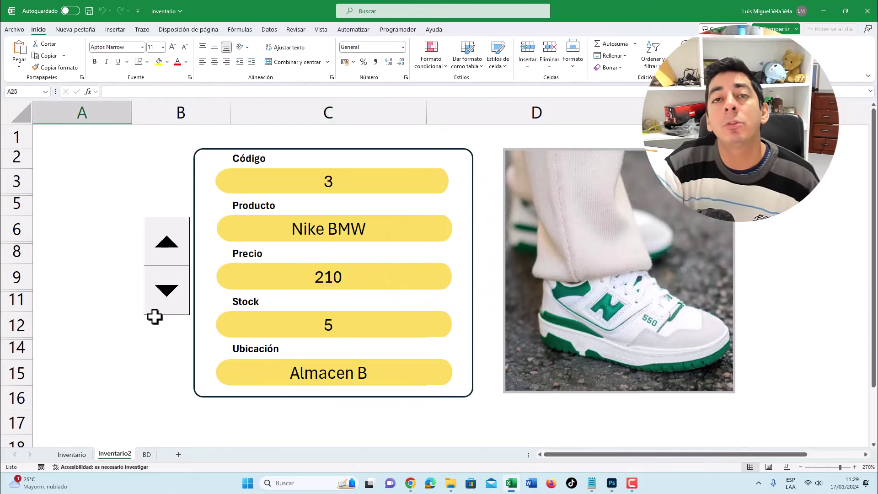
click(166, 290)
click(167, 290)
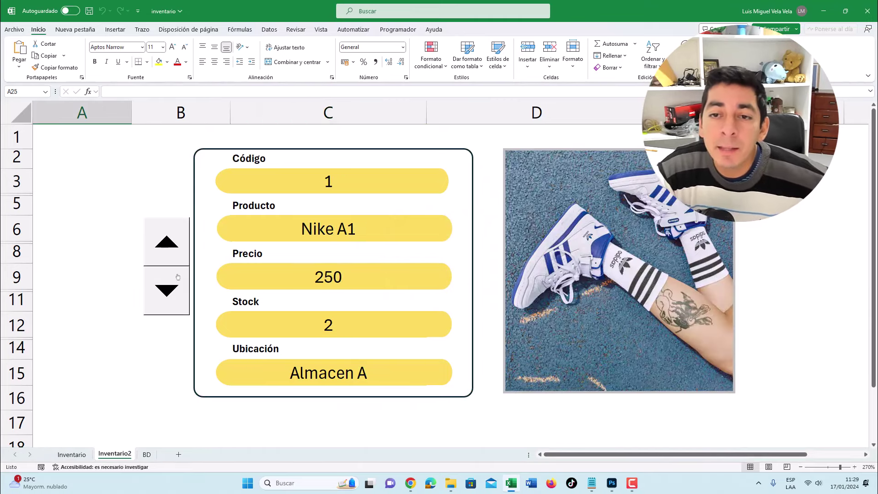
click(178, 246)
click(176, 247)
click(167, 251)
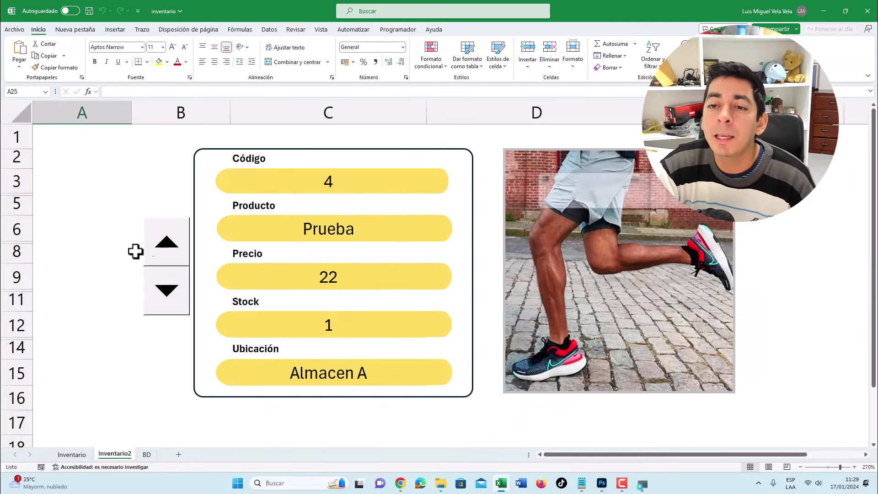
Interrupt the running macro, keep stepping the spinner, then return to the Inventario sheet
key(Escape)
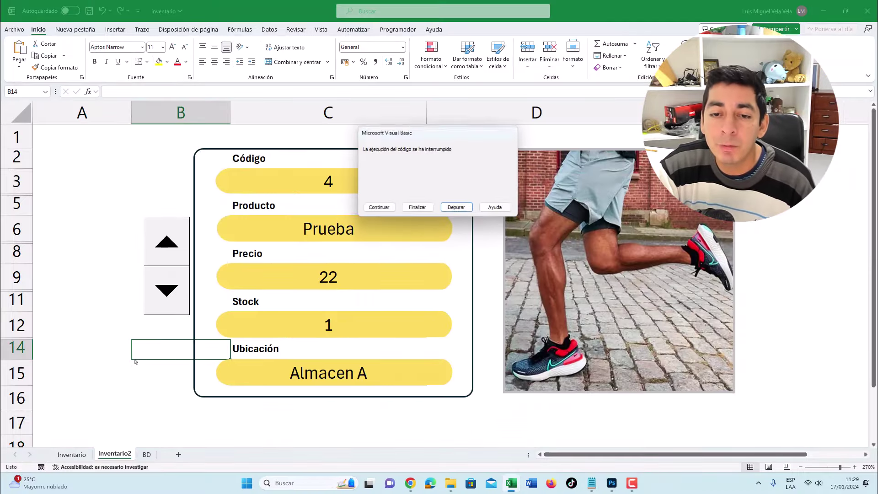
click(415, 209)
click(109, 363)
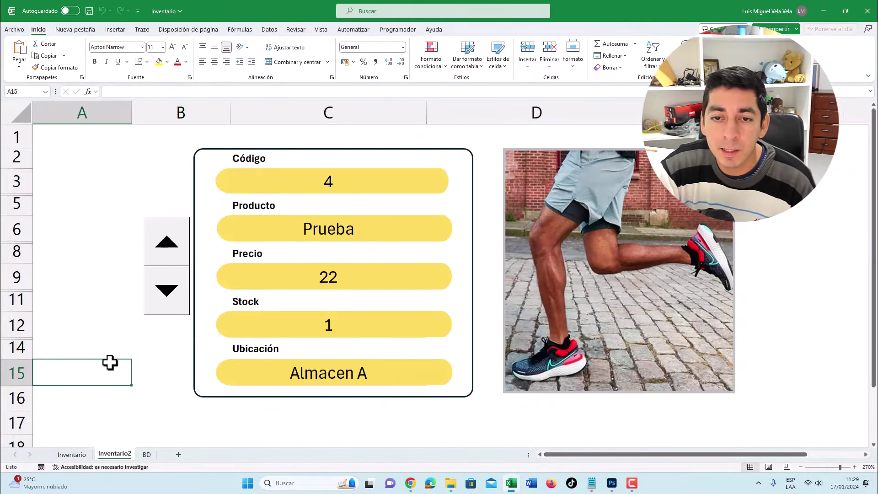
click(165, 247)
click(164, 293)
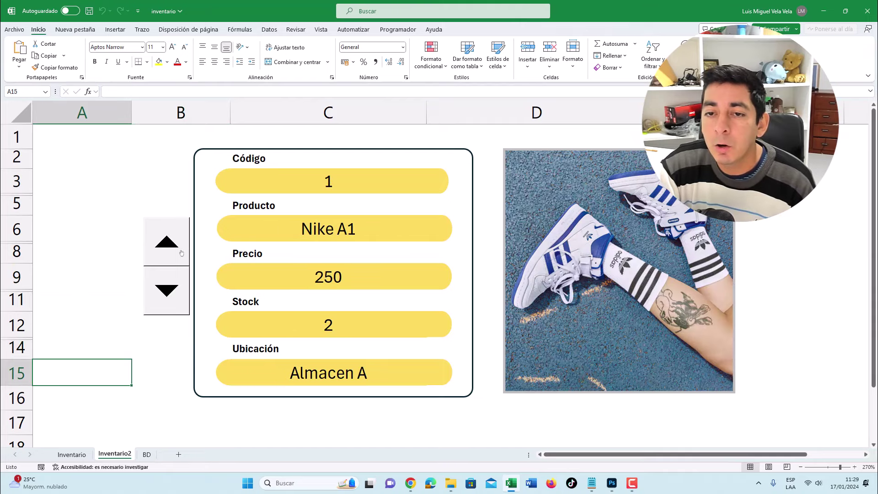
click(170, 255)
click(169, 255)
click(169, 255)
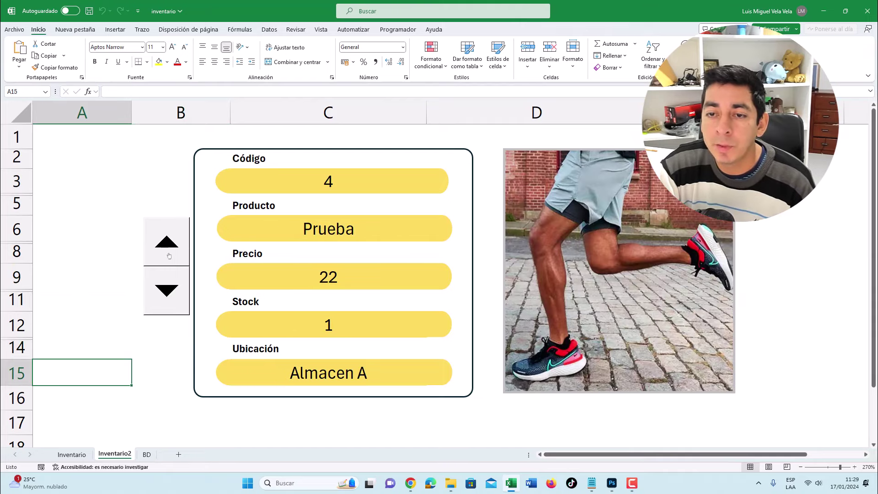
click(74, 455)
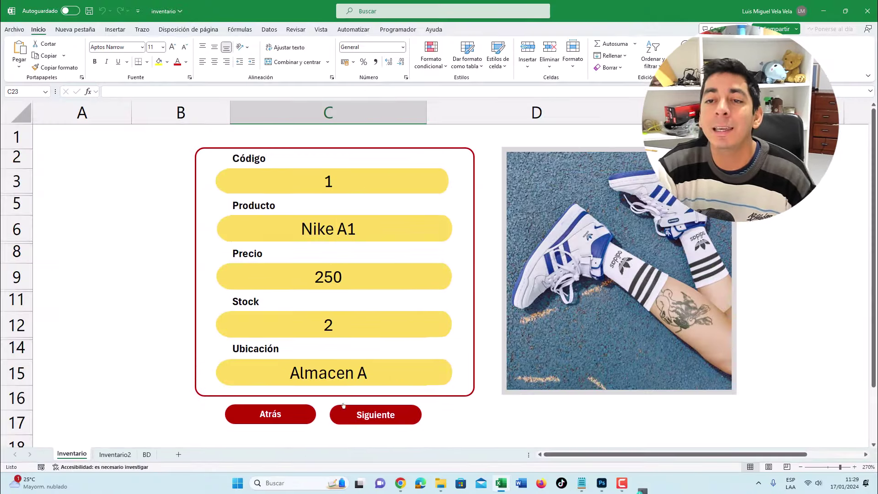
Draw a notched right arrow shape to the left of the Inventario form
scroll(166, 394, down, 3)
click(273, 368)
scroll(273, 368, up, 3)
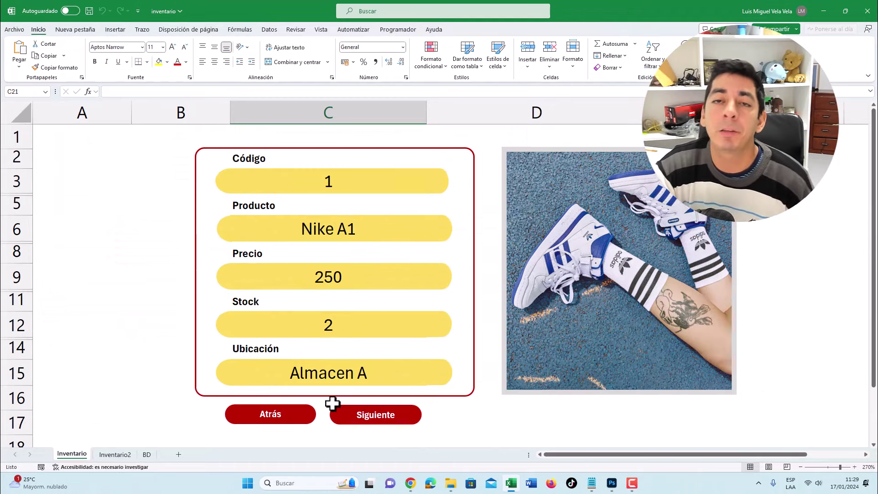
click(115, 30)
click(147, 53)
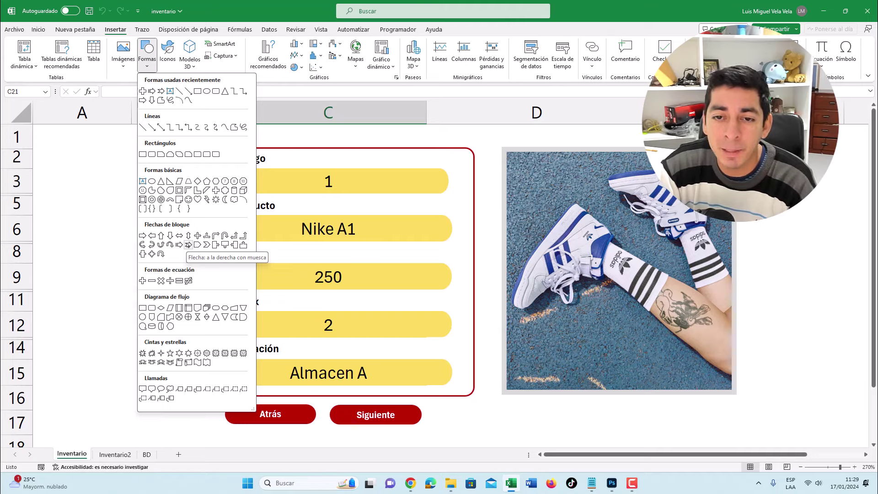
click(188, 245)
mouse_move(128, 172)
mouse_down()
mouse_move(167, 202)
mouse_move(169, 219)
mouse_move(94, 211)
mouse_up()
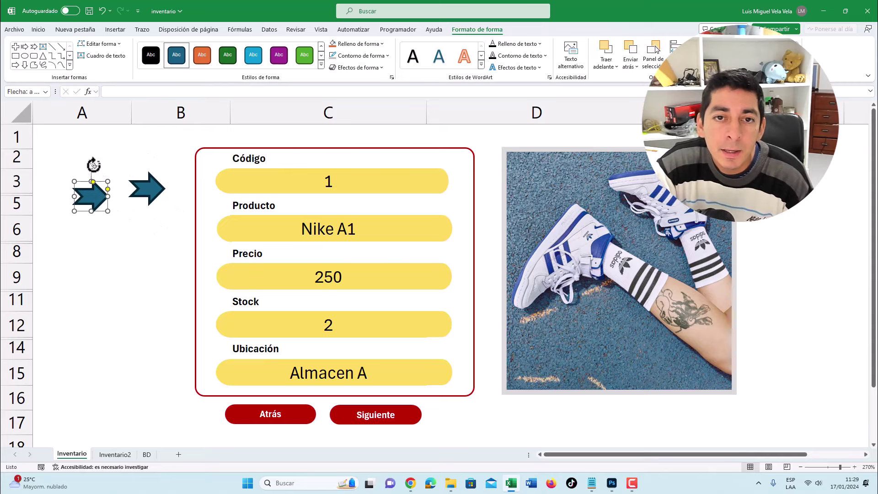
Rotate the second arrow to point left and place both arrows side by side at row 14
mouse_move(92, 161)
mouse_down()
mouse_move(93, 264)
mouse_move(78, 255)
mouse_up()
mouse_move(90, 201)
mouse_down()
mouse_move(257, 381)
mouse_move(275, 412)
mouse_move(74, 235)
mouse_move(88, 190)
mouse_move(101, 186)
mouse_up()
drag(157, 192, 177, 350)
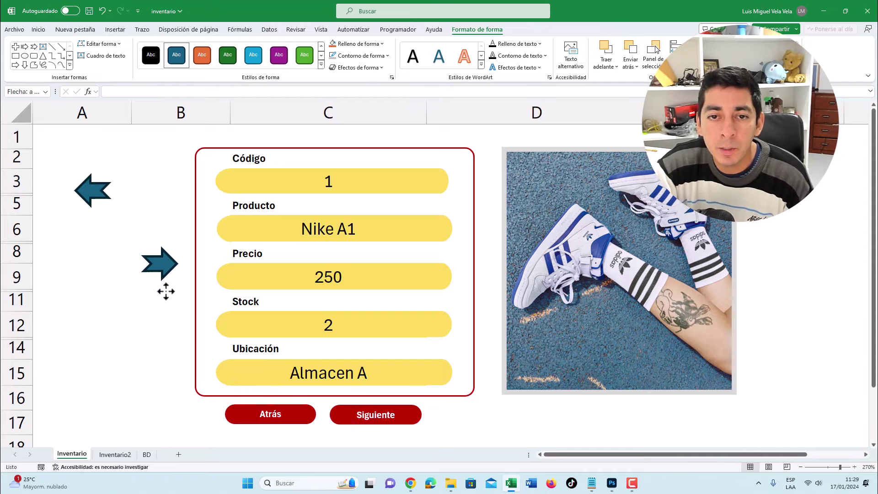
drag(99, 194, 126, 349)
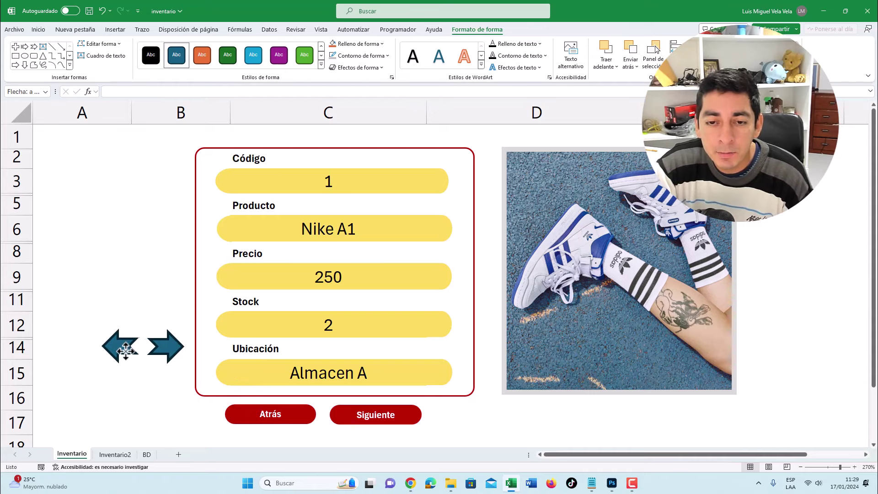
click(169, 311)
Assign a macro to the right-pointing arrow
right_click(169, 349)
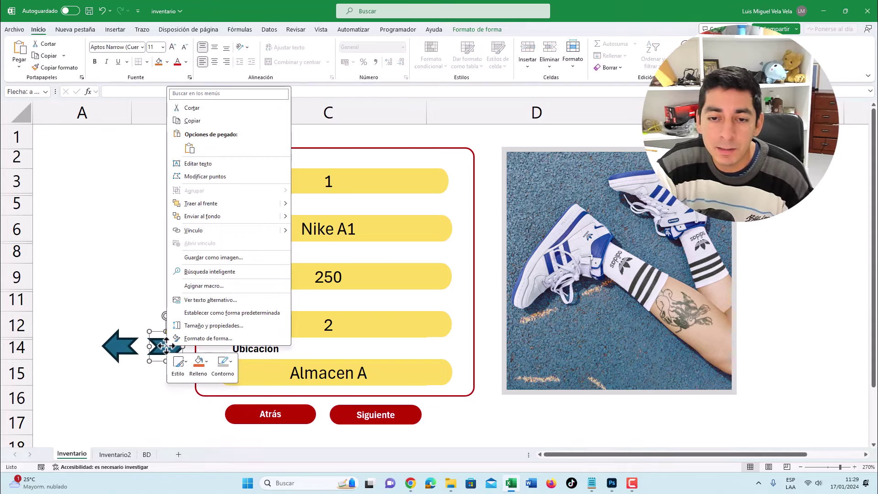
click(205, 289)
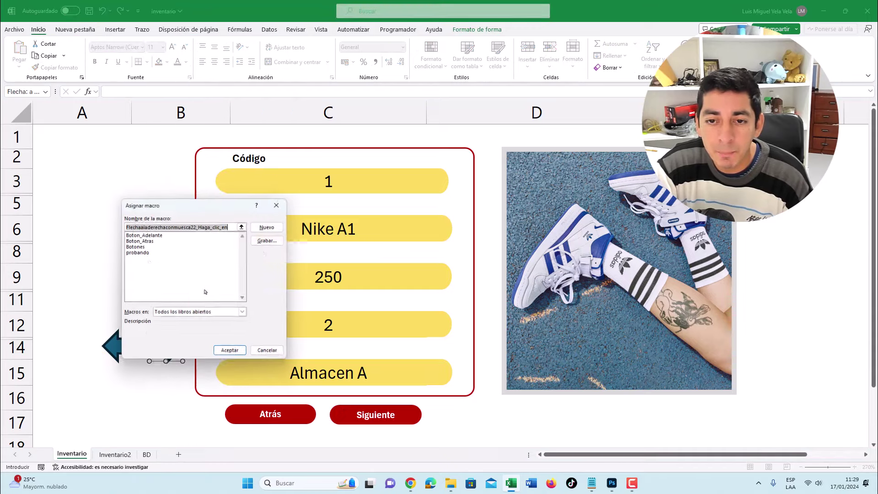
double_click(140, 239)
Link the left arrow to the Boton_Atras macro and test it on the records
right_click(116, 344)
right_click(120, 346)
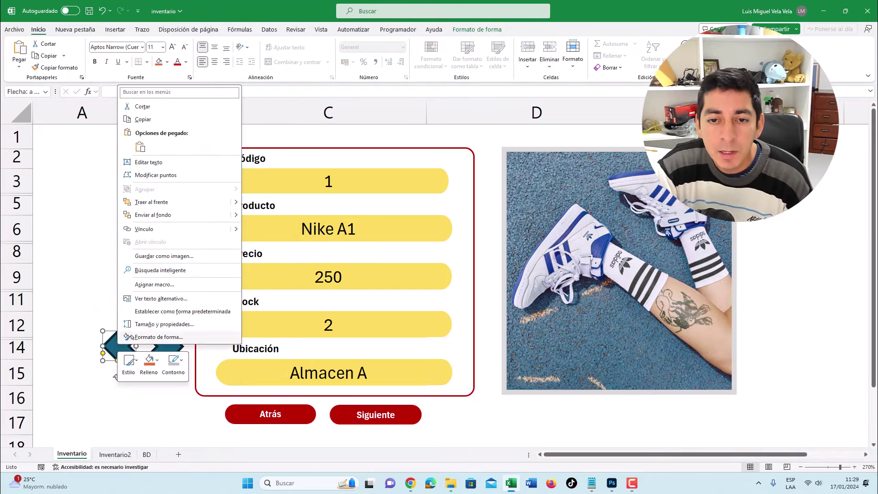
click(153, 284)
double_click(98, 238)
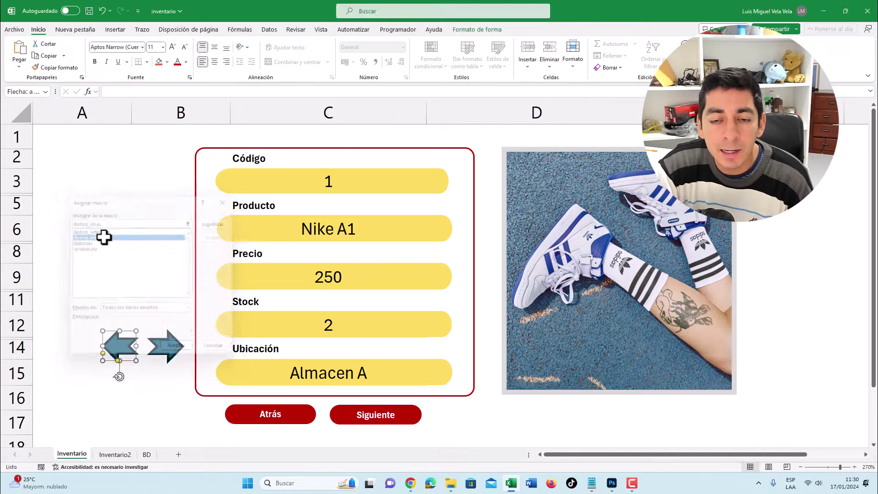
click(104, 235)
click(159, 349)
click(160, 349)
click(159, 350)
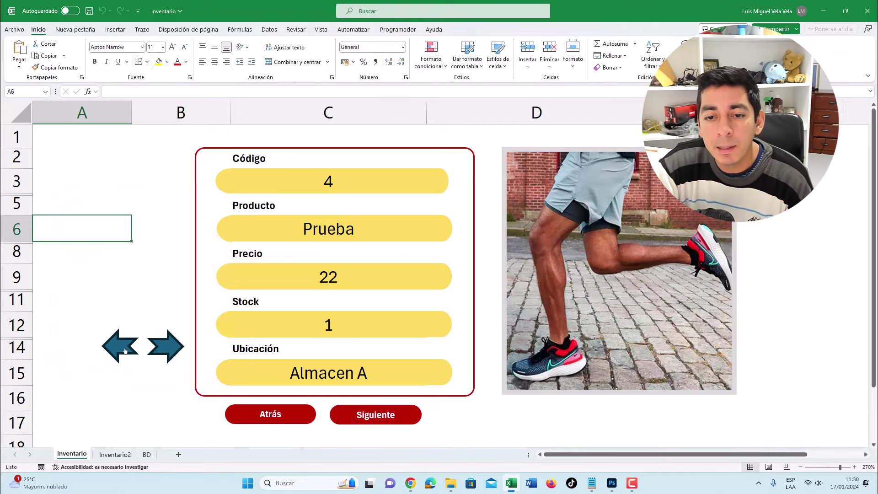
Test both arrows through the records, dismissing the end-of-data messages, and glance at Inventario2
click(138, 346)
click(138, 346)
click(137, 346)
click(459, 269)
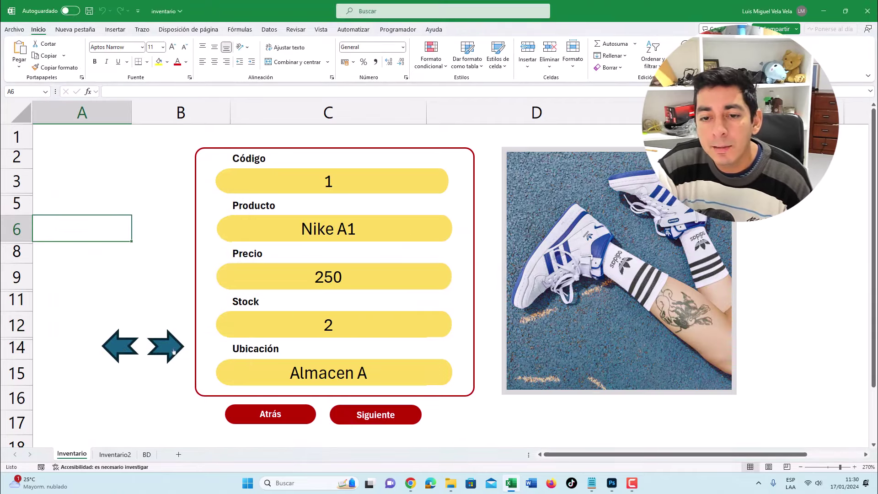
click(167, 352)
click(168, 352)
click(167, 353)
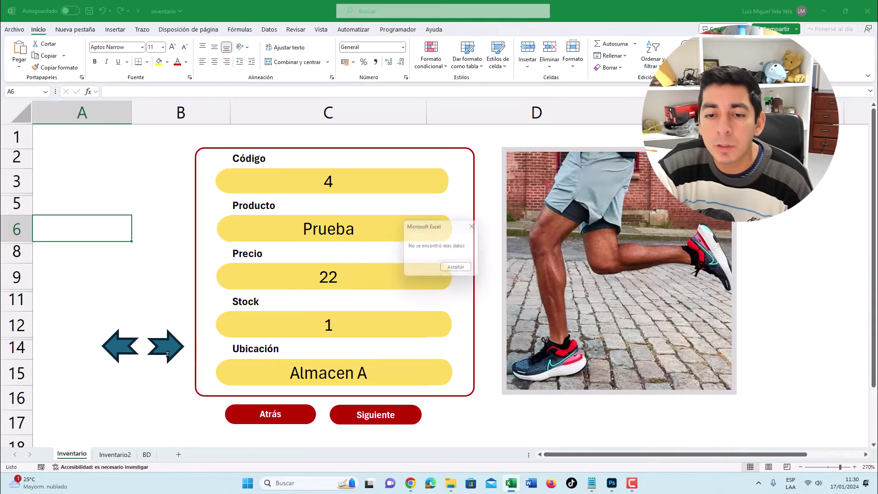
click(457, 268)
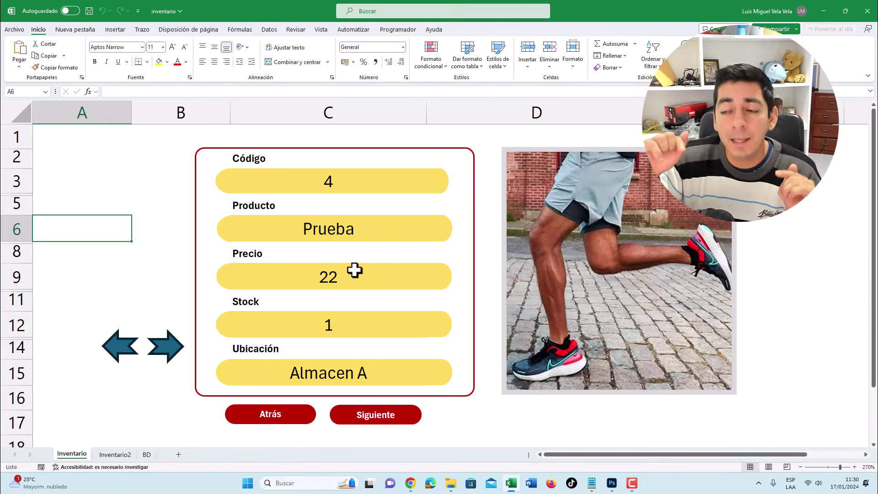
click(115, 455)
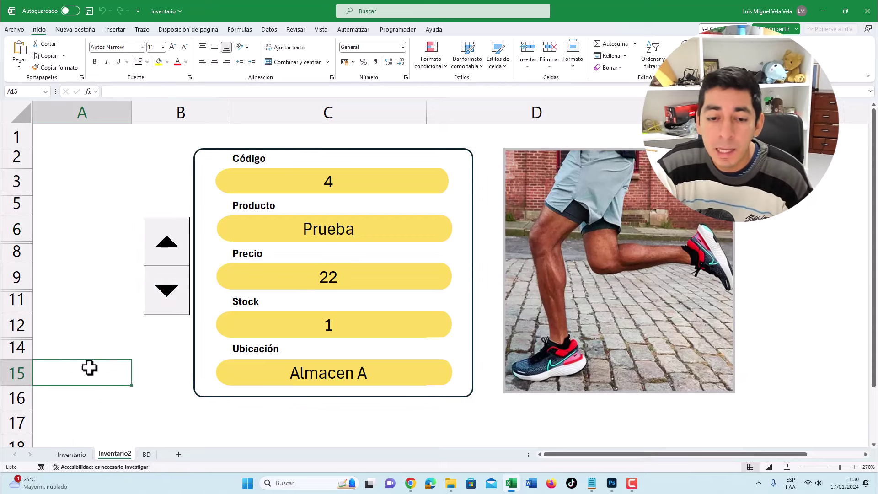
click(81, 455)
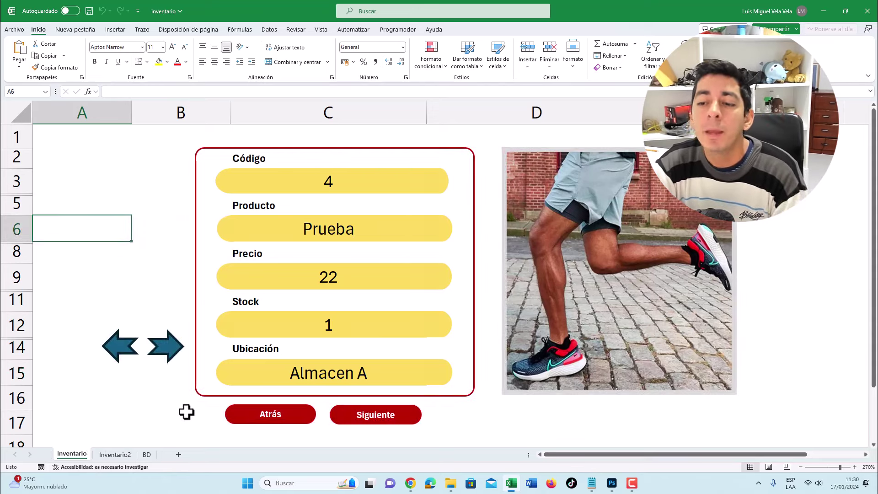
Launch Excel from Windows search and create a new blank workbook
click(289, 484)
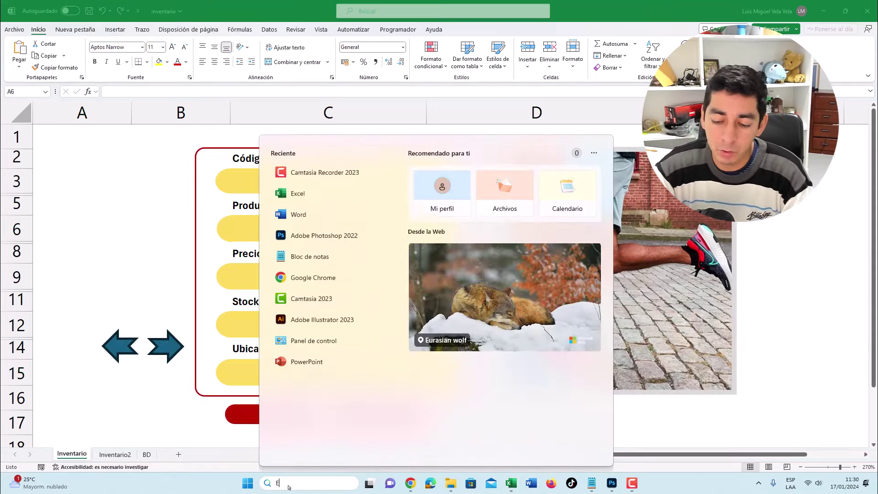
text(excel)
key(Escape)
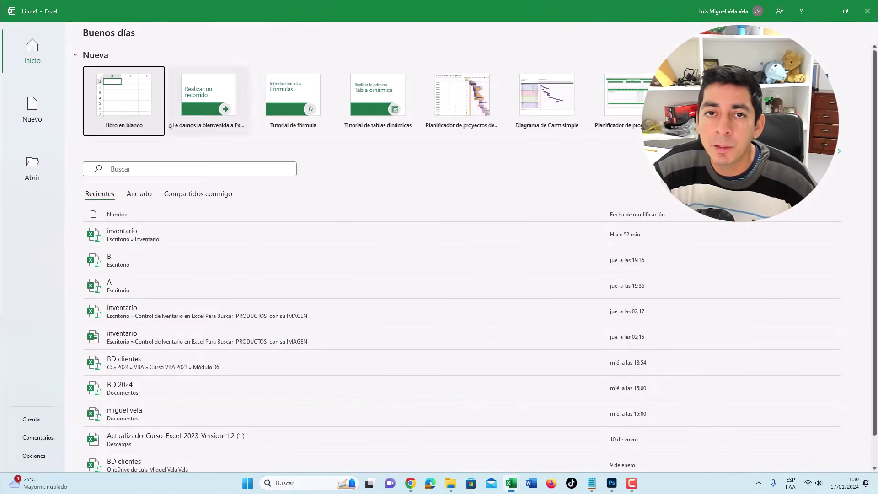
click(128, 99)
In Save As, browse on this computer to the Desktop's Inventario folder
click(15, 29)
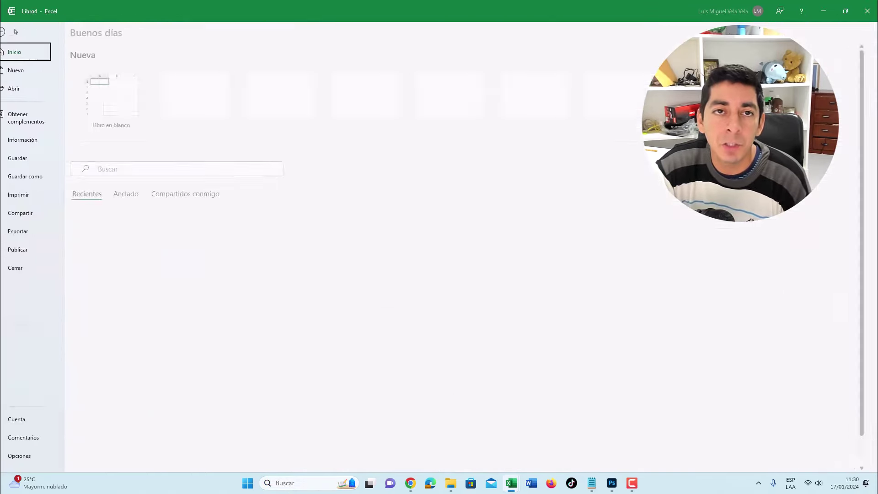
click(37, 176)
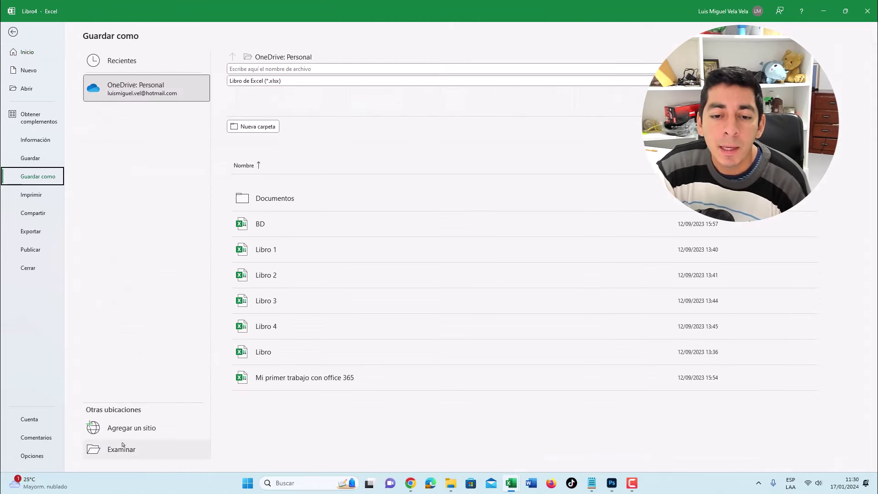
click(122, 449)
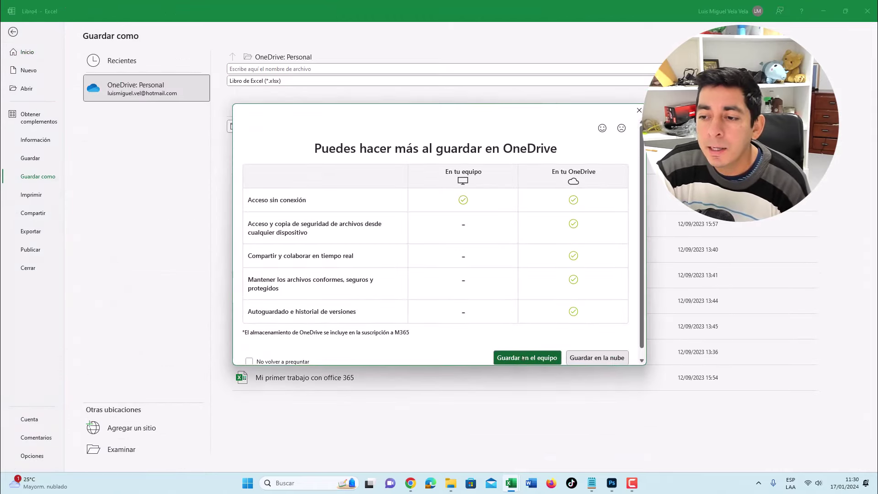
click(526, 358)
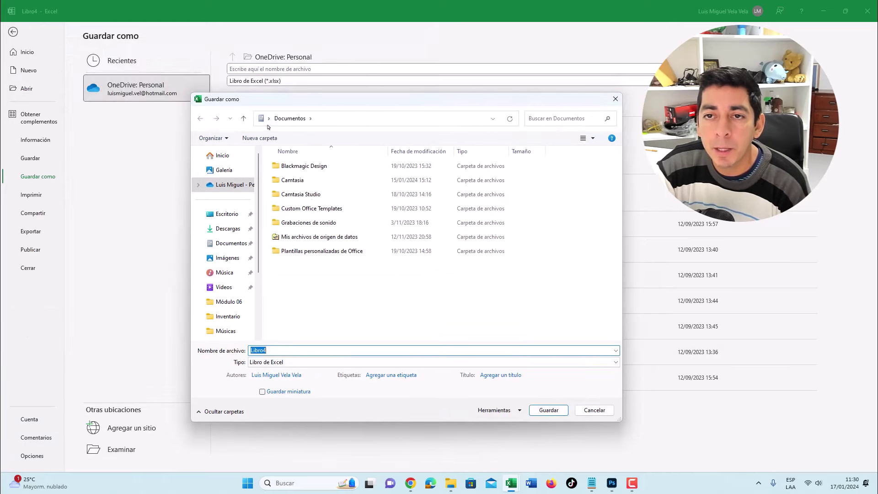
click(268, 119)
click(274, 127)
scroll(500, 243, down, 2)
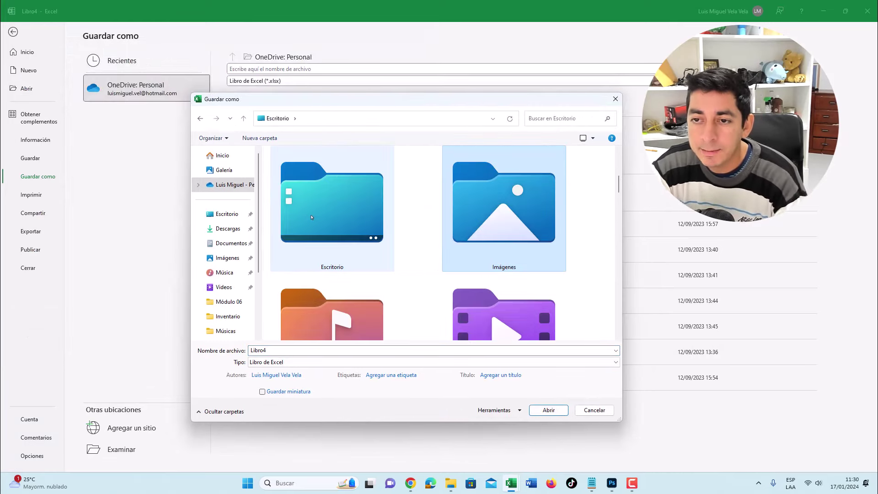
scroll(500, 244, down, 2)
double_click(500, 243)
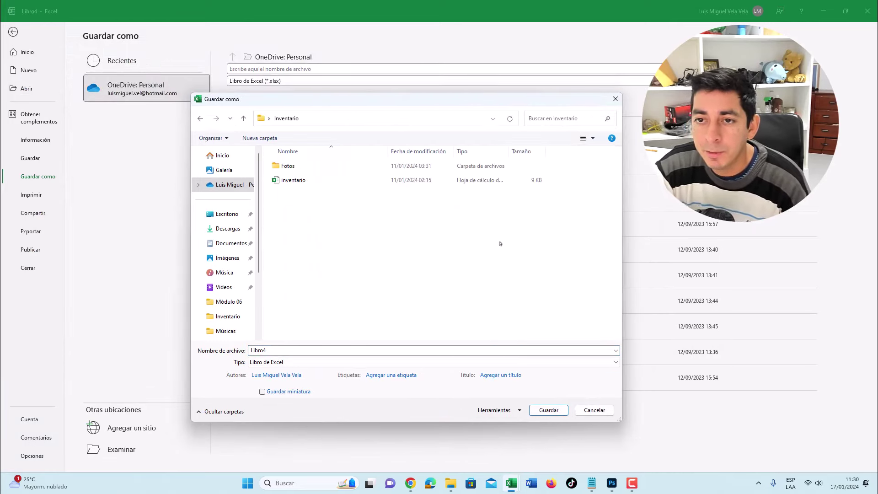
Save it as 'mostrar imagen' with the macro-enabled workbook format
double_click(270, 353)
text(mostrar imagen)
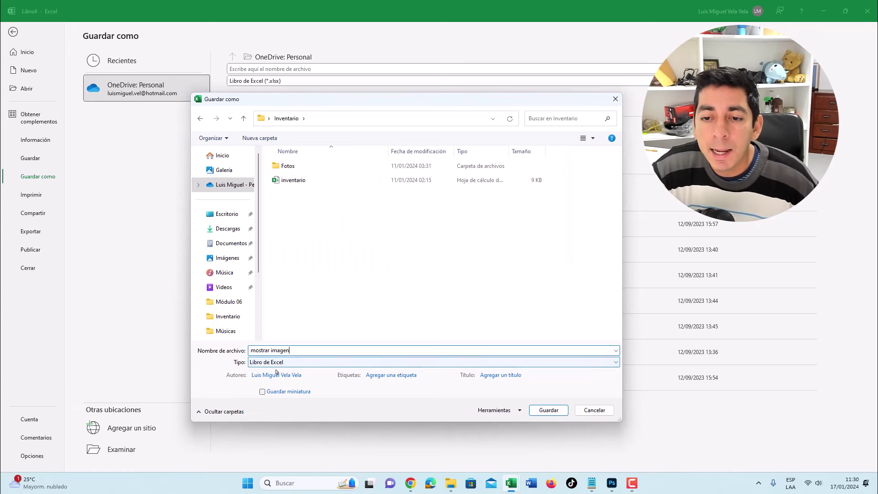
click(318, 363)
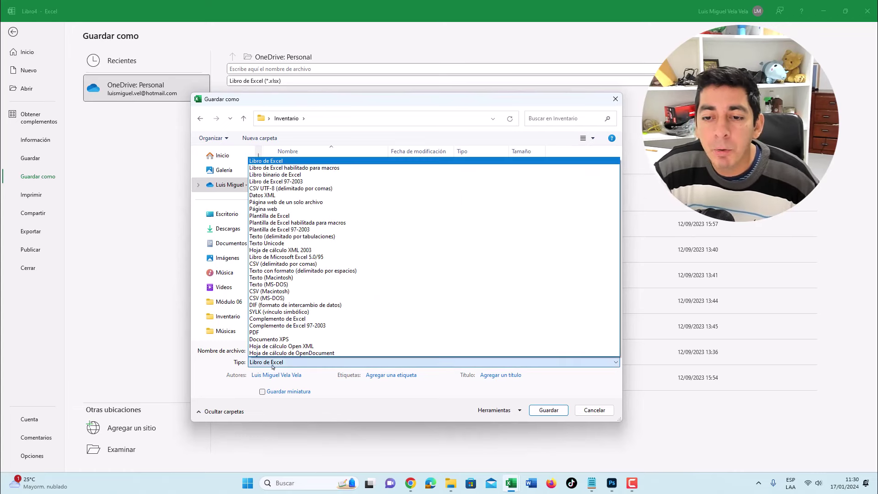
click(291, 168)
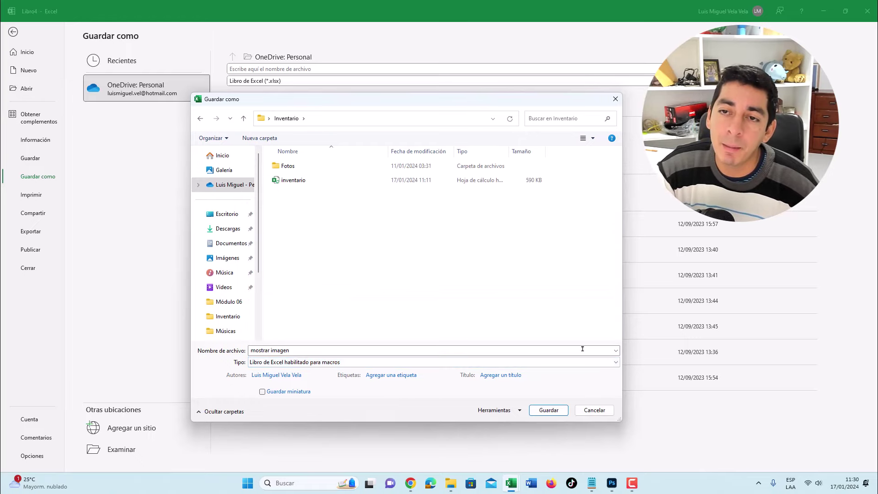
click(543, 409)
click(284, 155)
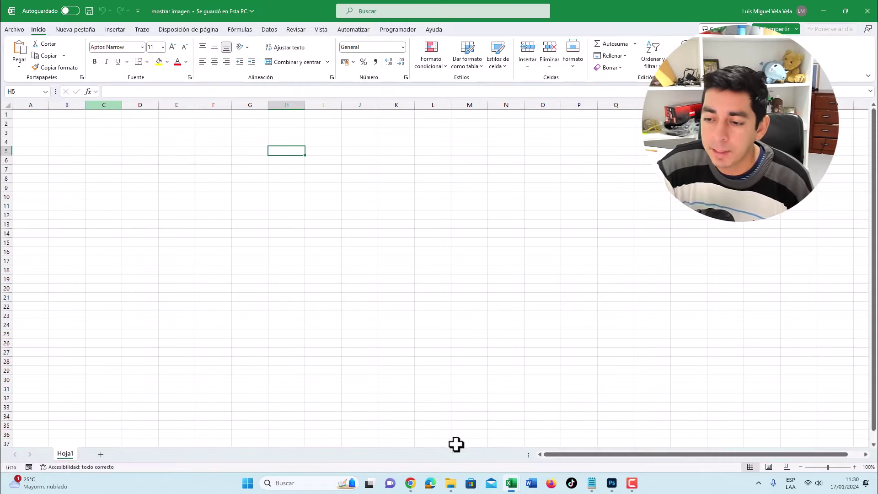
mouse_move(510, 483)
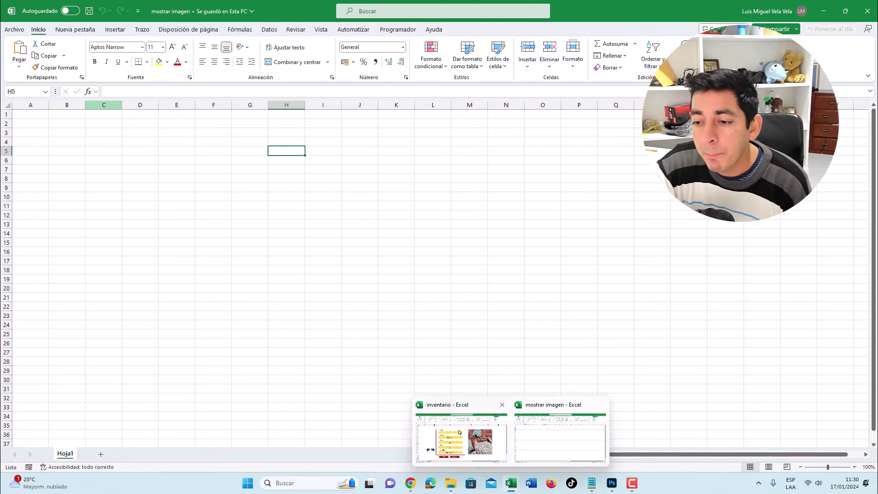
Zoom in on the blank mostrar imagen sheet and select cell B2
click(458, 419)
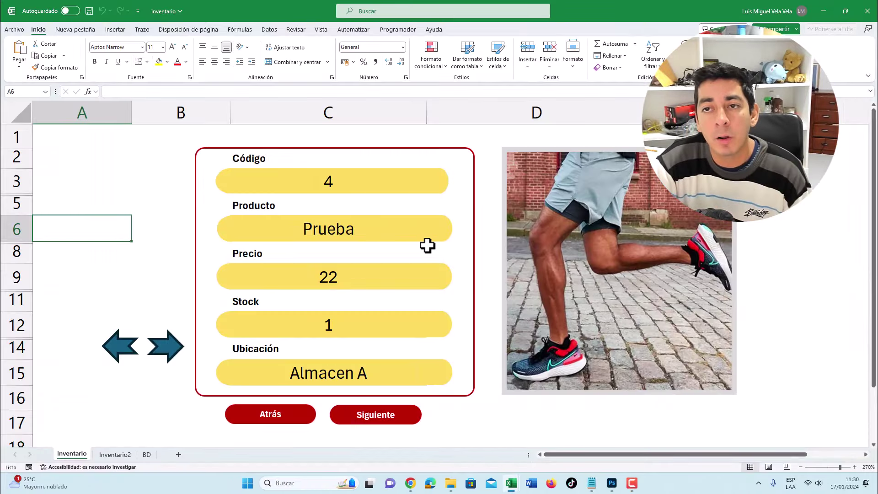
click(511, 483)
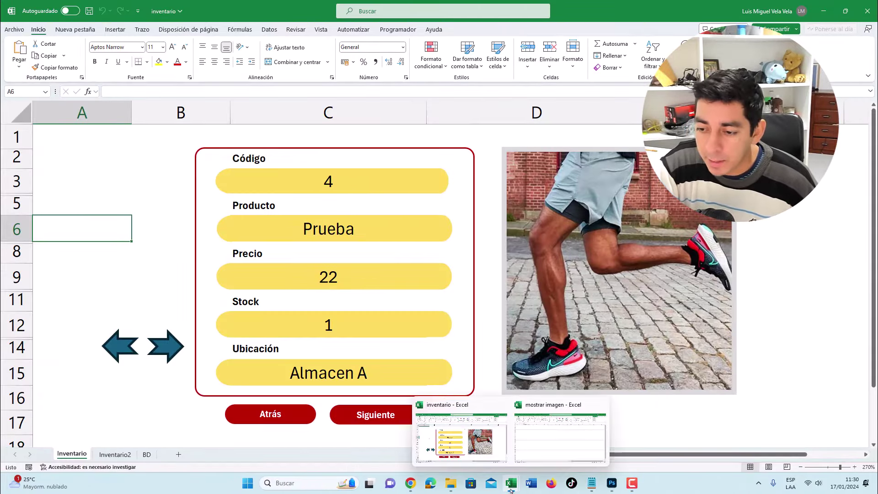
click(536, 447)
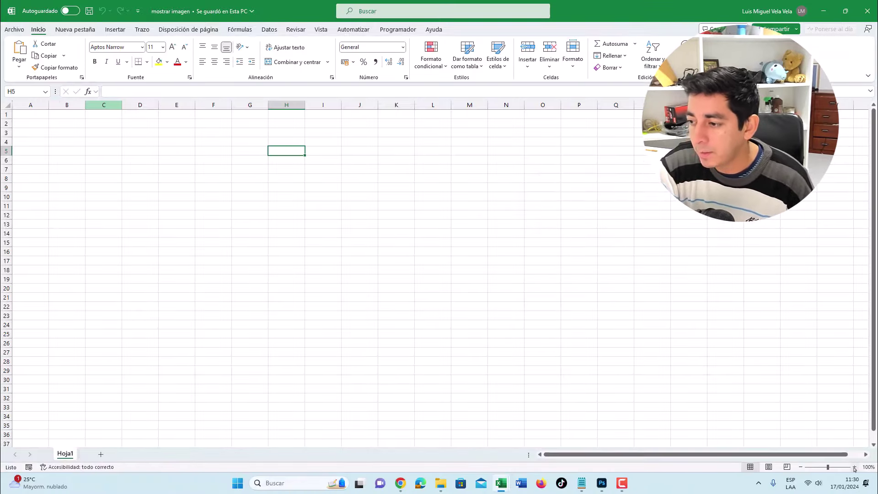
click(855, 467)
click(854, 467)
click(855, 467)
click(854, 467)
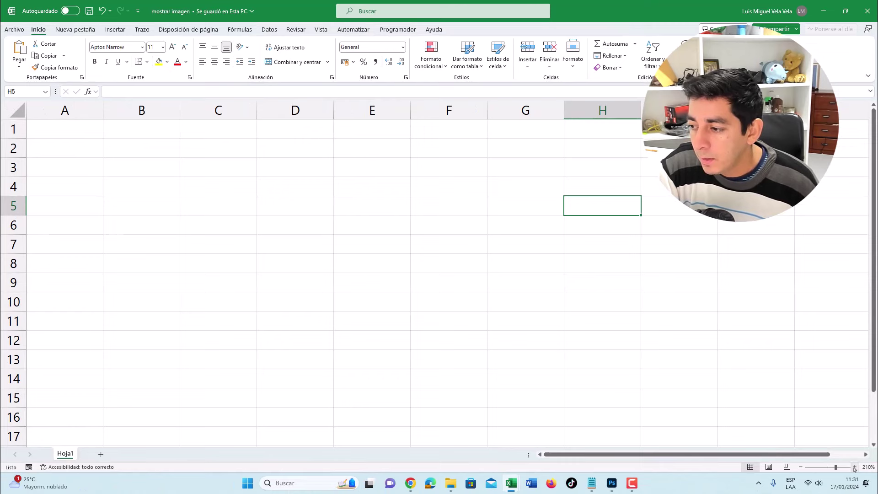
click(855, 467)
click(854, 467)
click(854, 467)
click(855, 467)
click(855, 467)
click(854, 467)
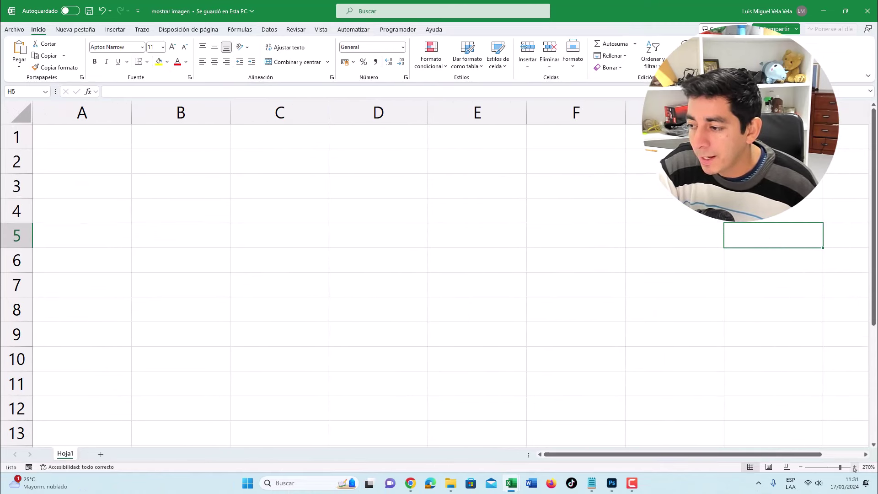
click(256, 167)
click(215, 158)
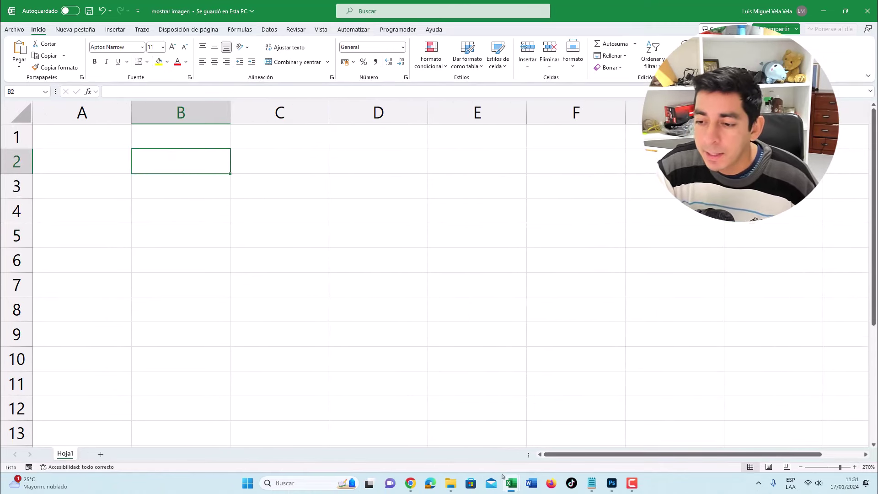
Return to the inventario workbook, dismiss its messages, and show the BD sheet
click(476, 441)
click(357, 420)
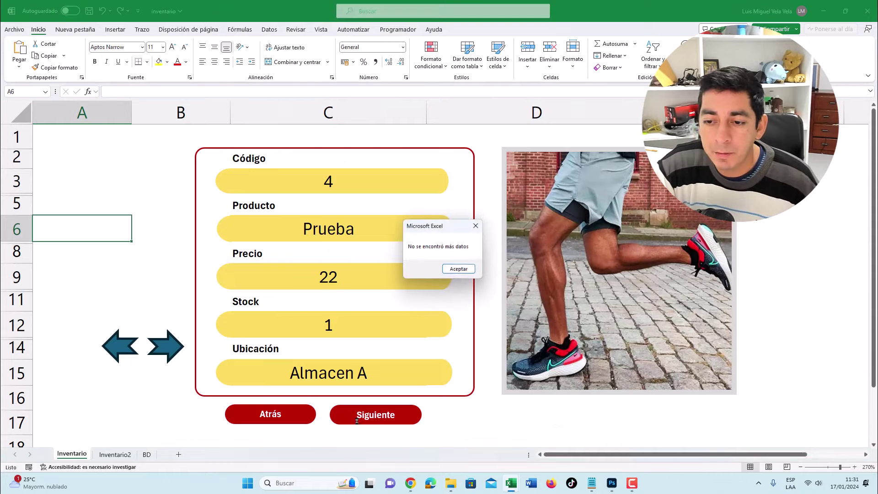
click(459, 269)
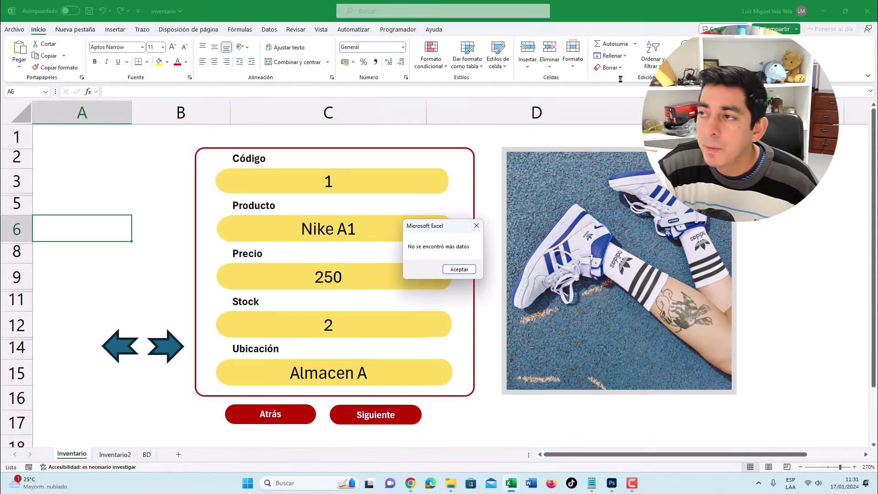
click(448, 268)
click(146, 454)
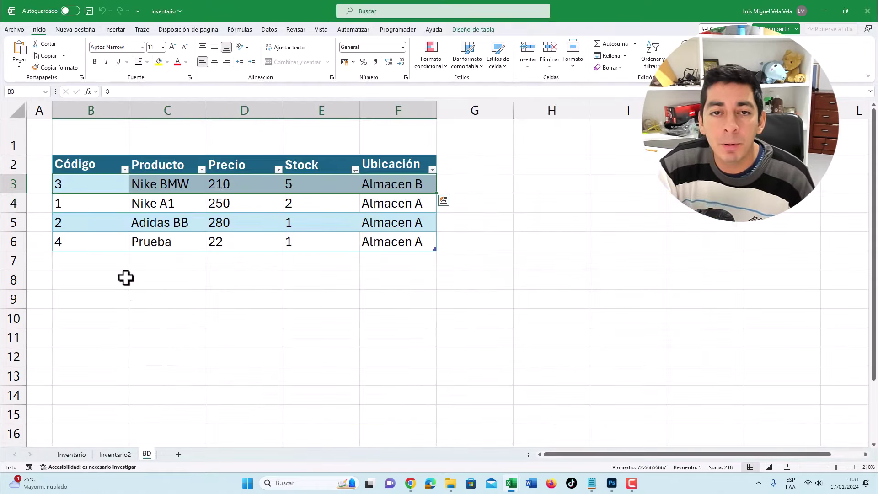
Copy the product table B2:F6 and paste it as values into B2 of a new mostrar imagen sheet
drag(75, 164, 417, 240)
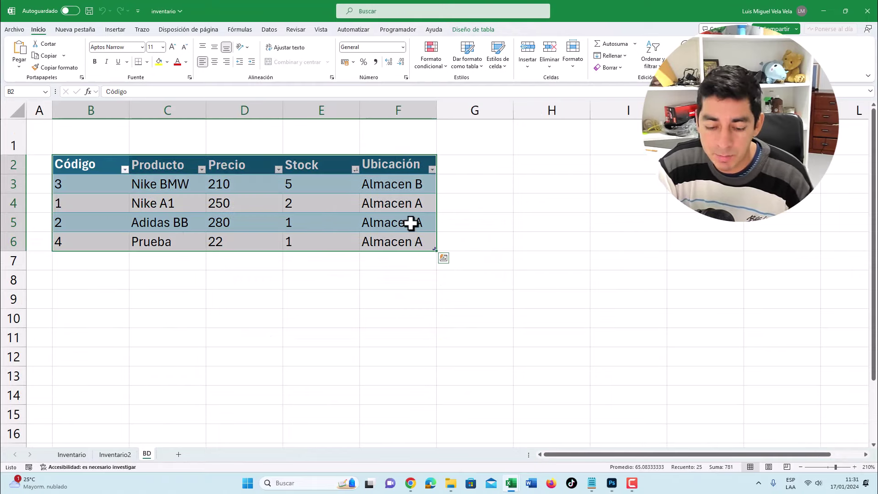
key(ctrl+c)
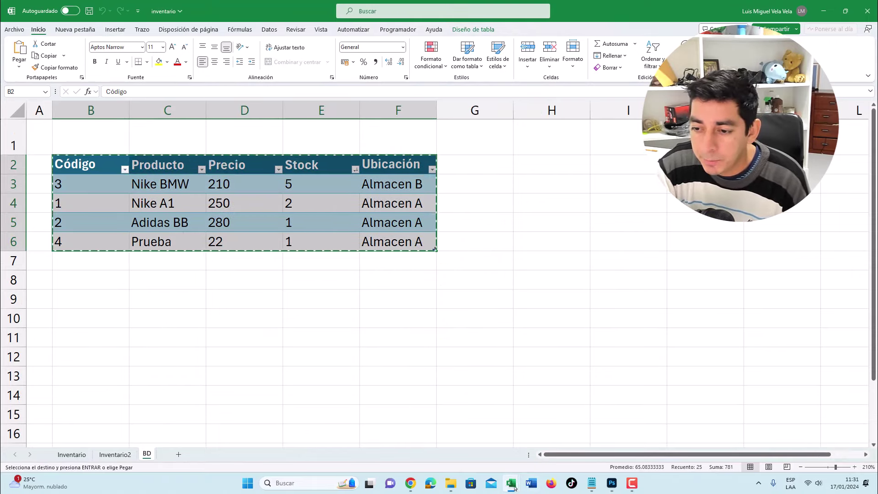
mouse_move(511, 483)
click(561, 437)
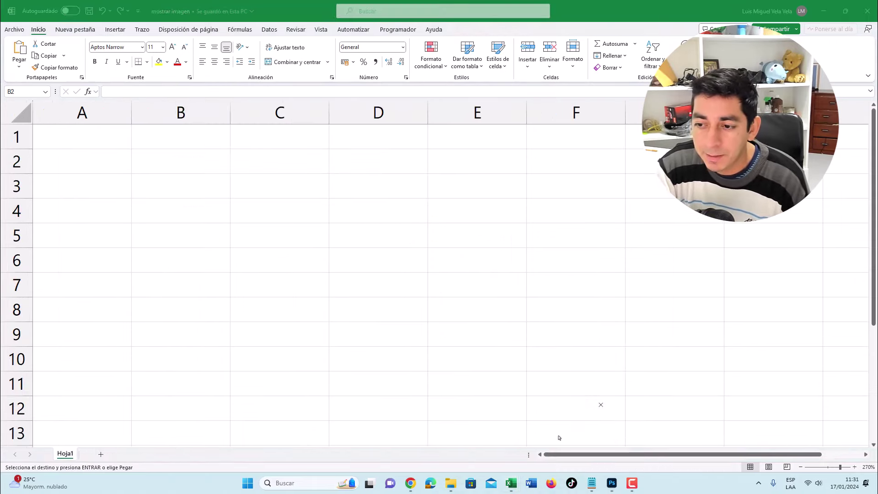
click(101, 456)
right_click(63, 122)
mouse_move(165, 199)
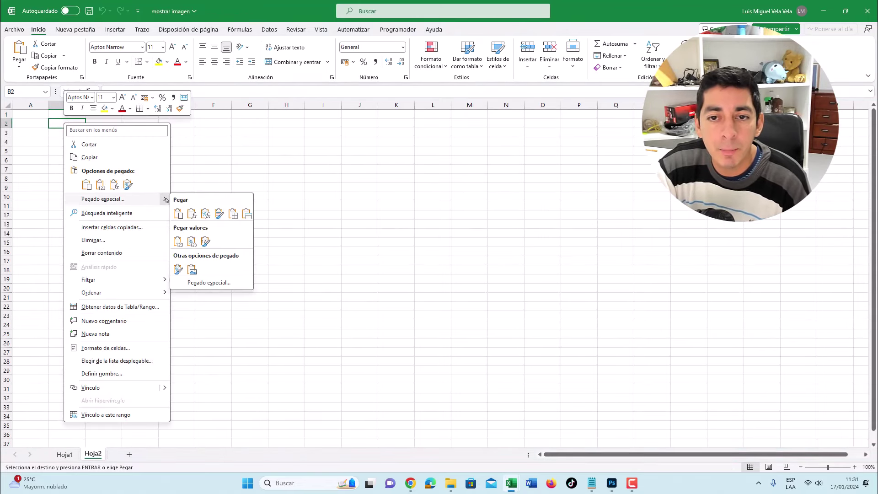
click(178, 241)
click(151, 234)
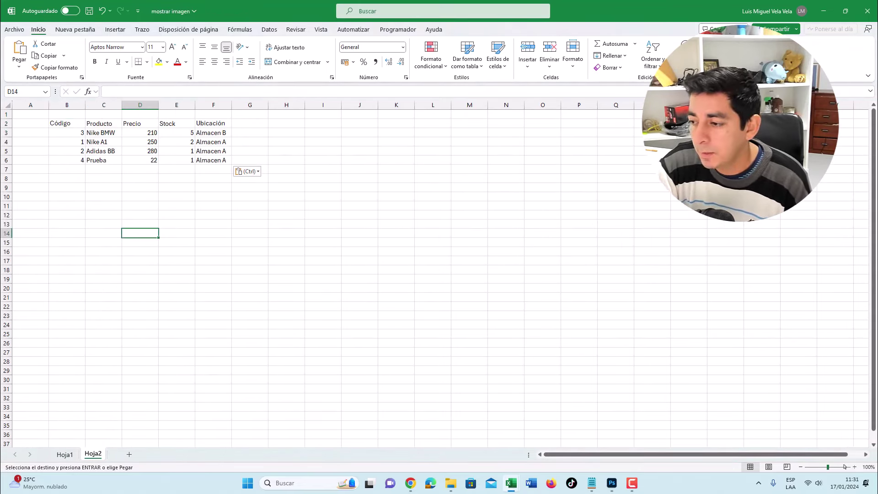
click(854, 467)
click(854, 467)
click(854, 467)
click(854, 467)
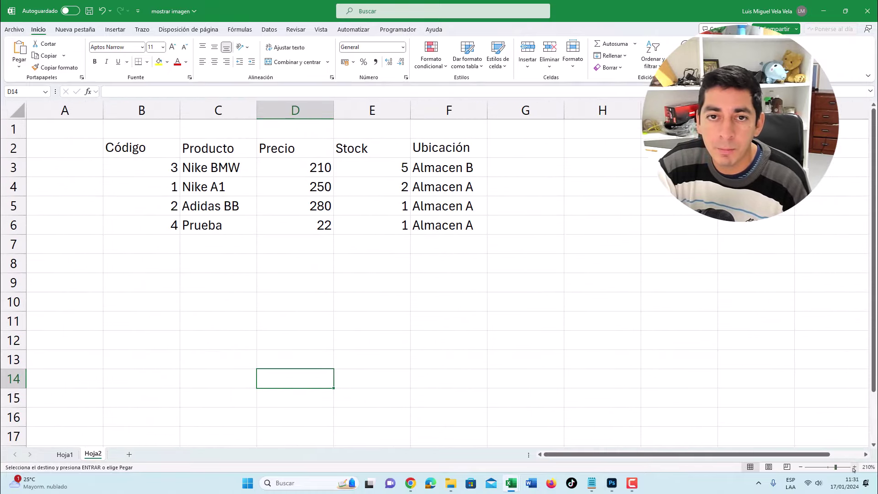
click(854, 467)
mouse_move(510, 483)
click(854, 467)
click(854, 467)
click(854, 467)
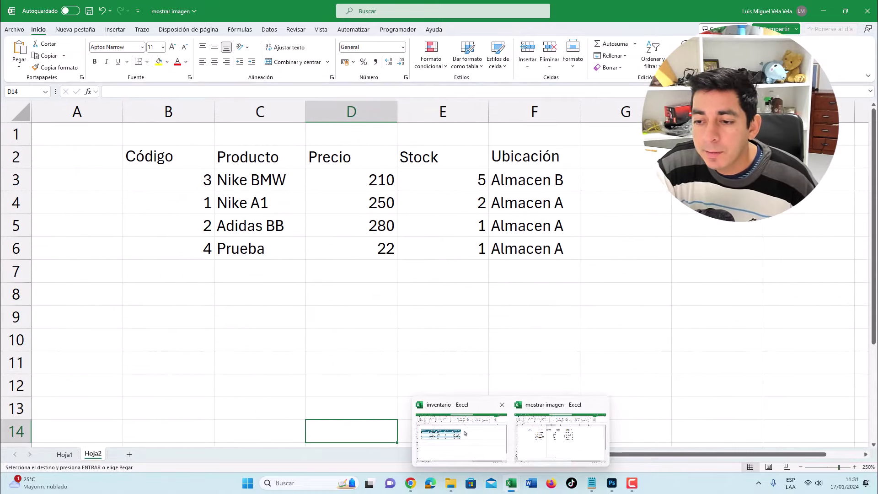
Close the inventario workbook without saving changes
click(461, 437)
key(alt+F4)
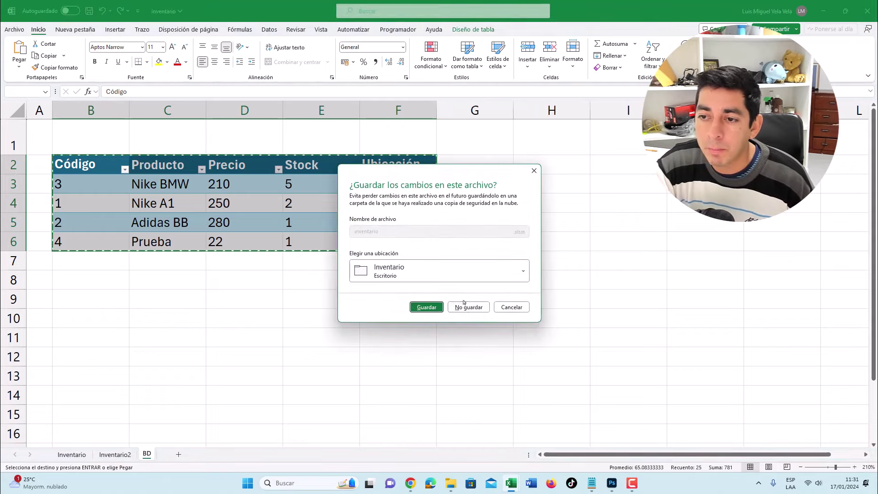
click(465, 305)
Rename Hoja2 to BD and Hoja1 to Visualizar, then return to the BD sheet
double_click(93, 454)
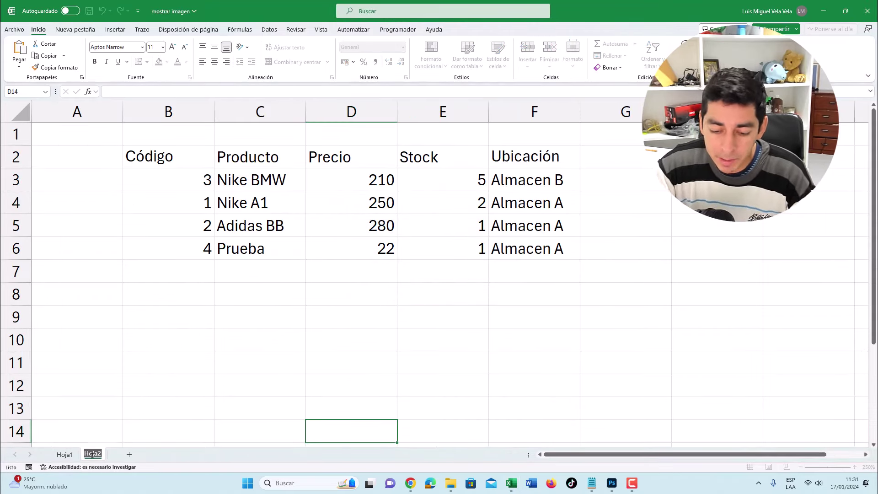
text(BD)
key(Return)
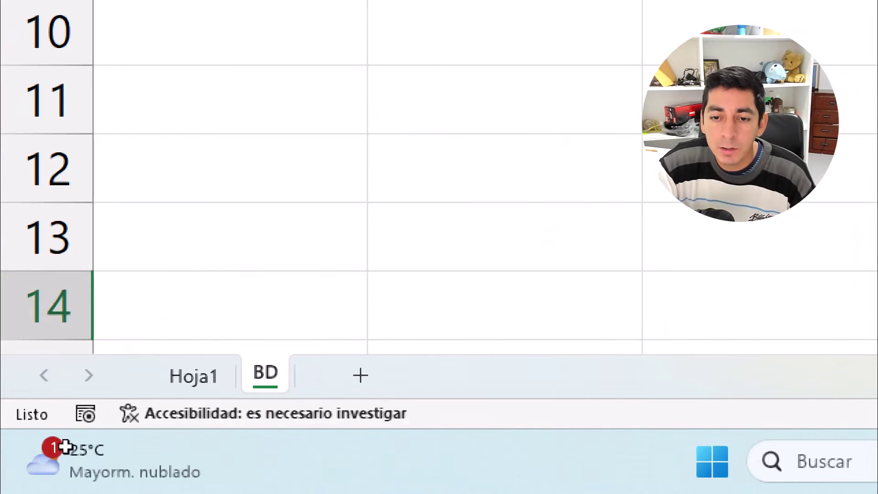
key(ctrl+Page_Up)
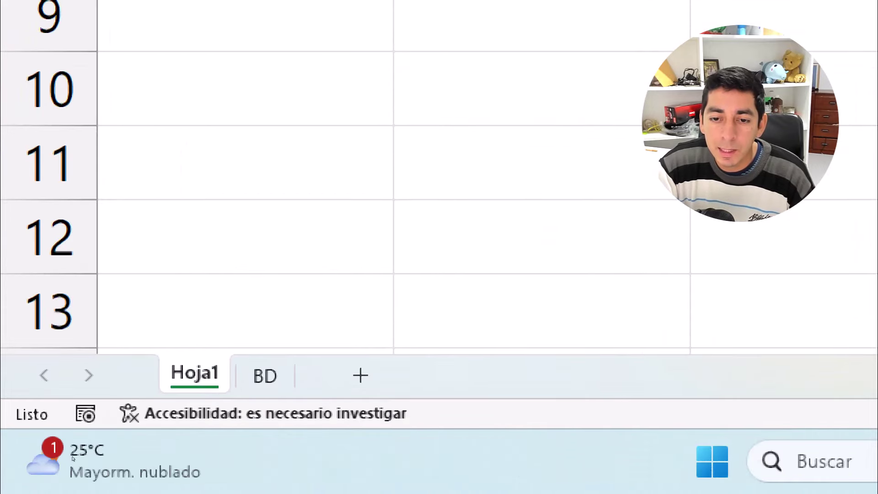
key(alt+h)
text(or)
text(Visual)
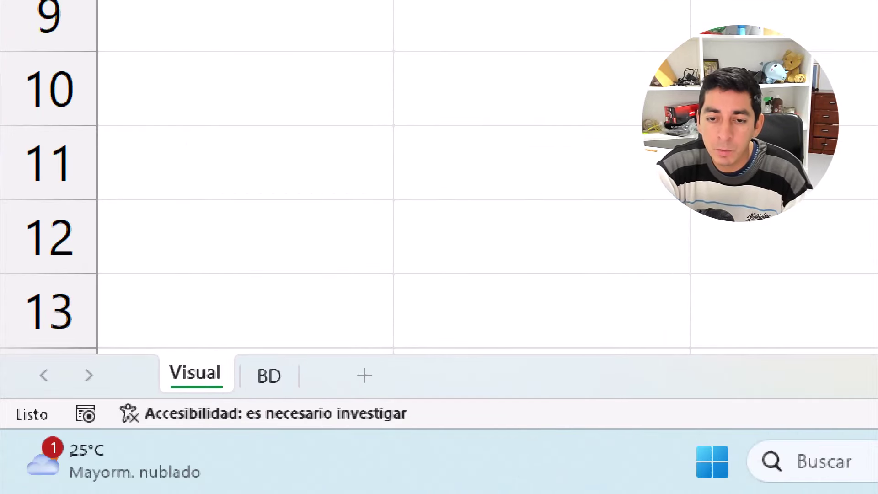
text(izar)
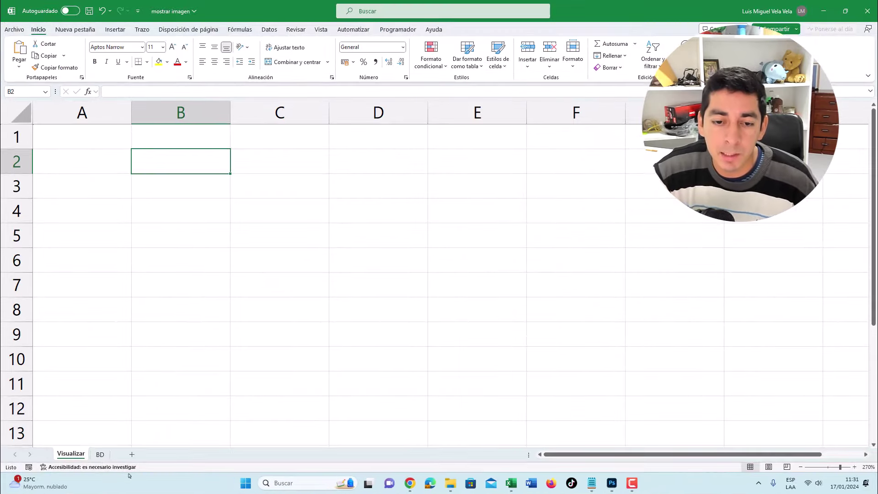
click(100, 454)
Convert the B2:F6 product range into an Excel table with headers
mouse_move(156, 168)
mouse_down()
mouse_move(490, 222)
mouse_move(503, 248)
mouse_up()
click(115, 30)
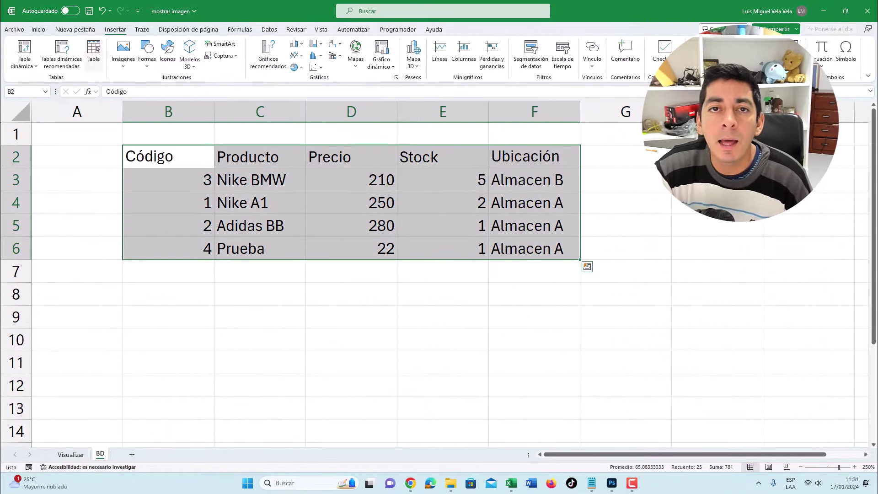
click(94, 48)
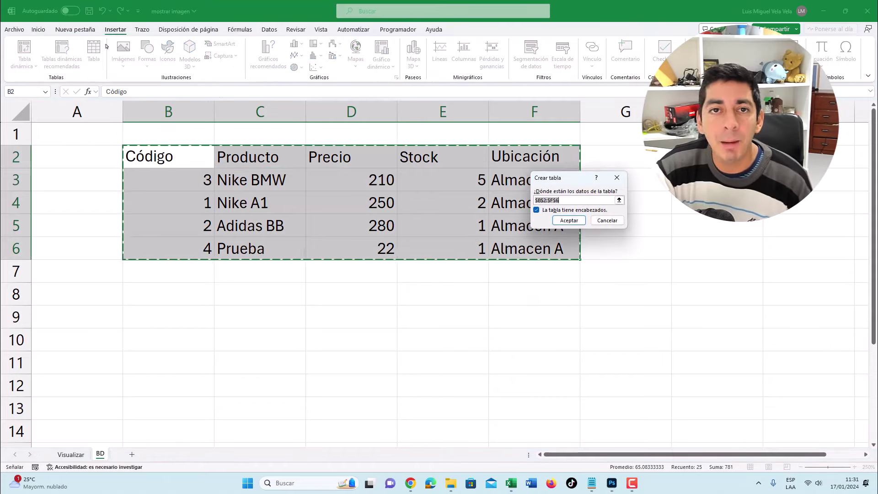
click(570, 221)
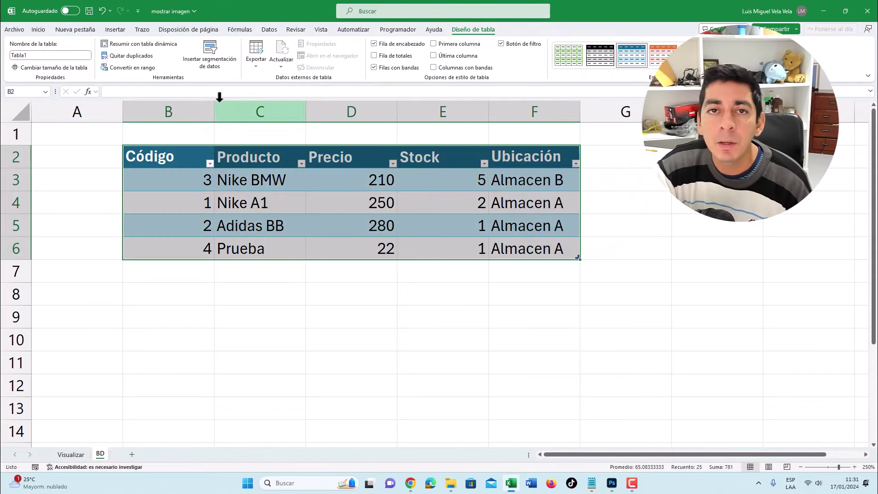
Left-align the table values and narrow column A, then show the desktop
click(39, 30)
click(202, 62)
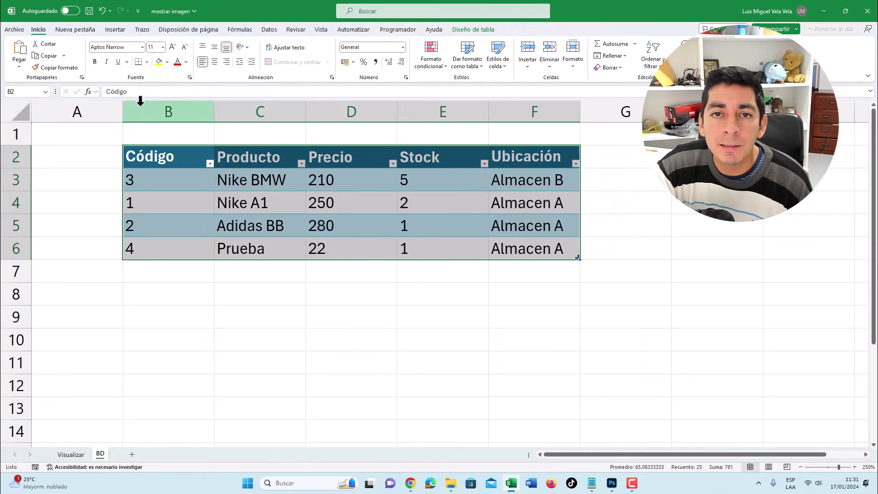
drag(123, 112, 65, 111)
click(196, 330)
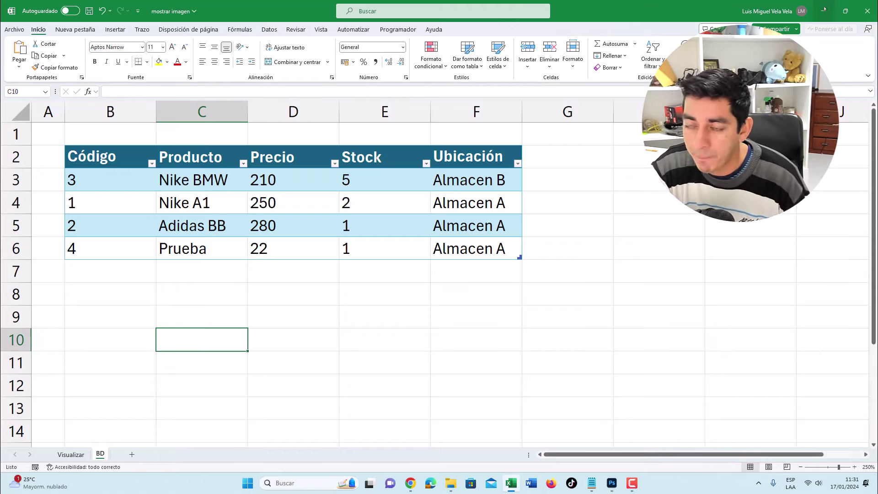
key(super+d)
Open the Inventario desktop folder, maximize it, and go into its Fotos subfolder
double_click(401, 247)
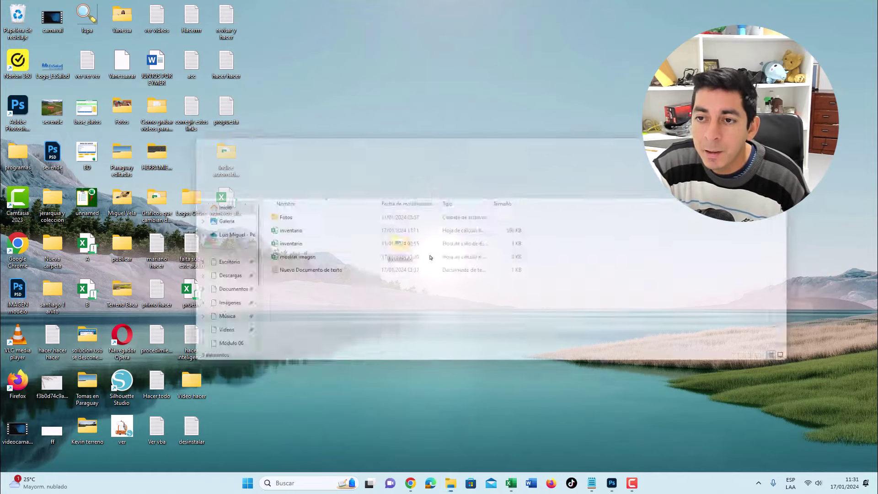
key(super+plus)
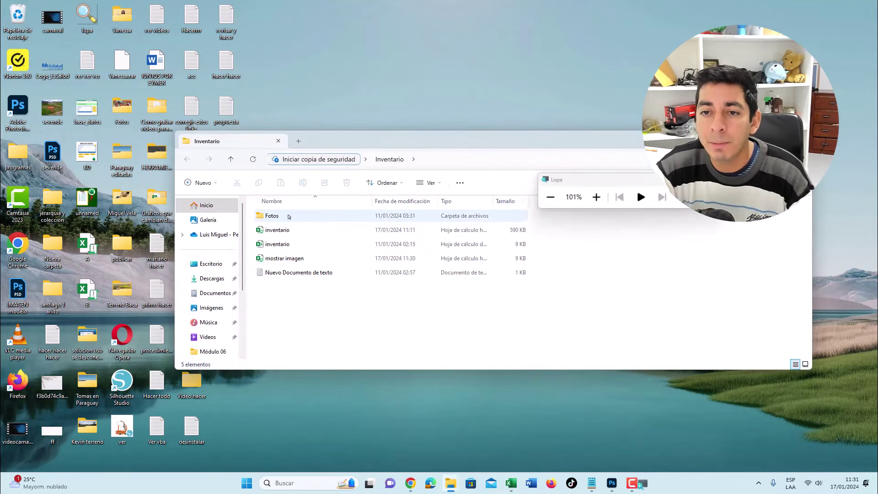
key(super+minus)
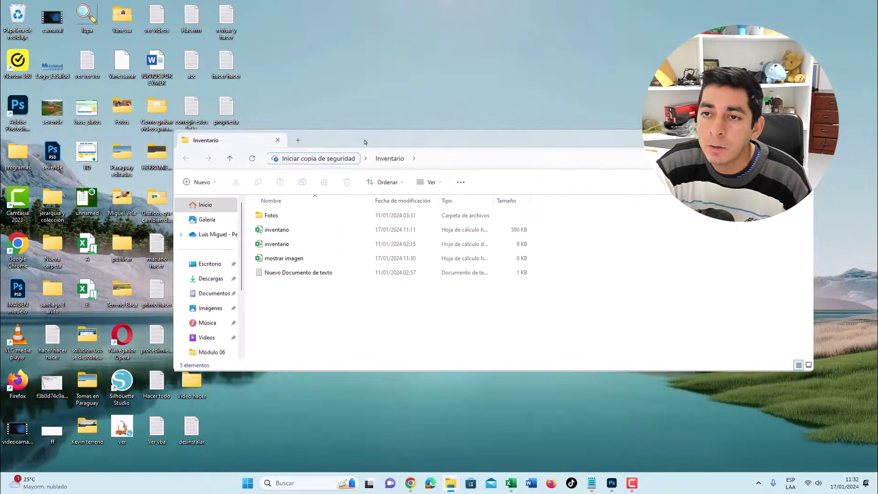
double_click(365, 142)
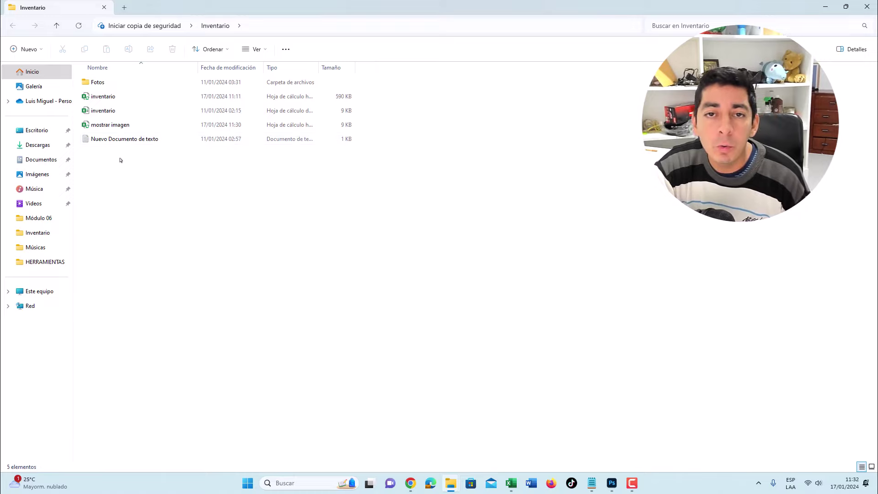
click(96, 84)
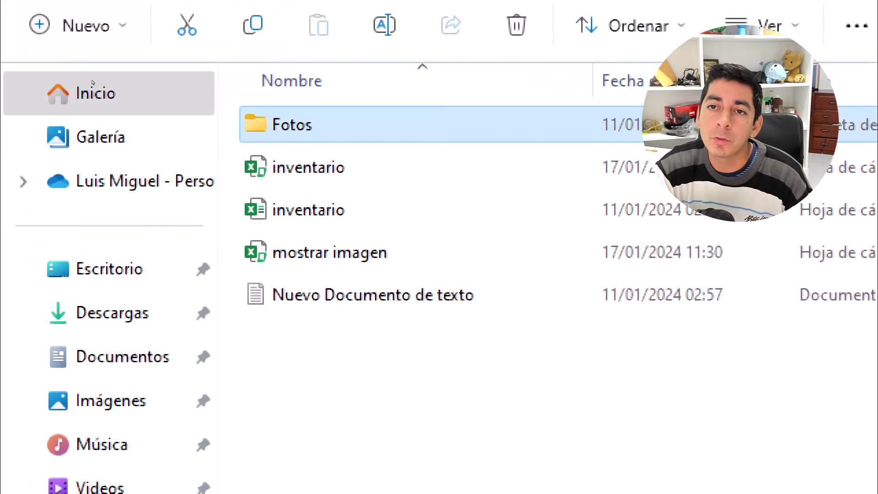
key(Return)
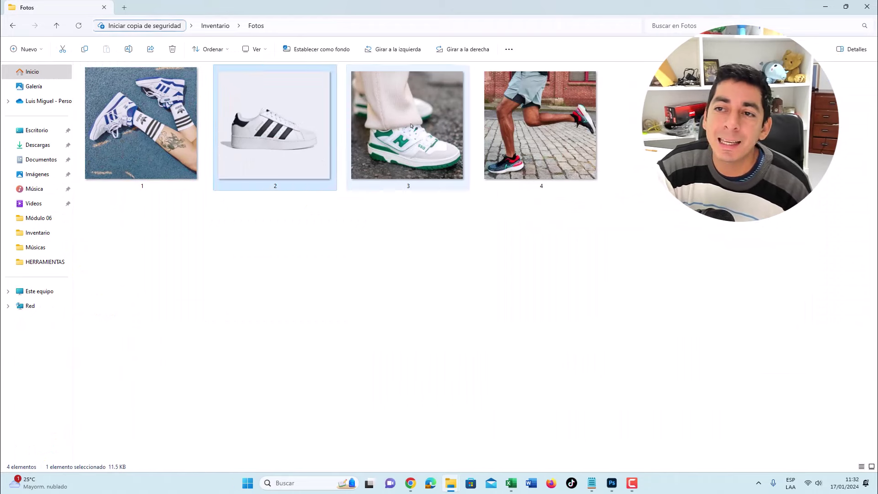
Browse the four numbered shoe photos and view 4.jpg at full size
key(Right)
key(Right)
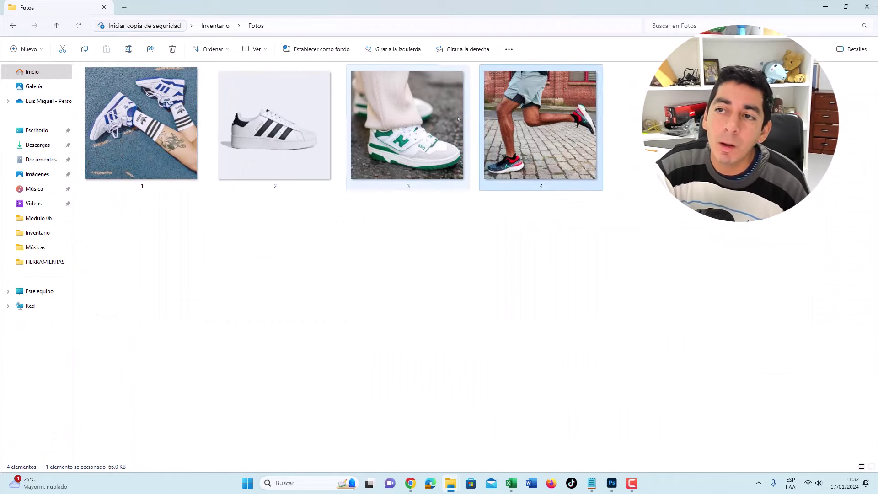
key(Left)
key(Left)
key(Left)
key(Right)
key(Right)
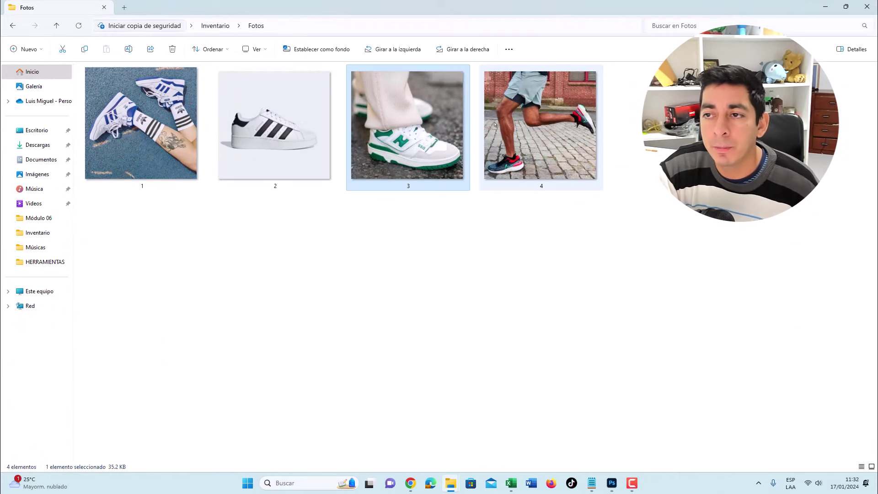
key(Right)
key(Left)
key(Left)
key(Left)
key(Right)
key(Right)
key(Right)
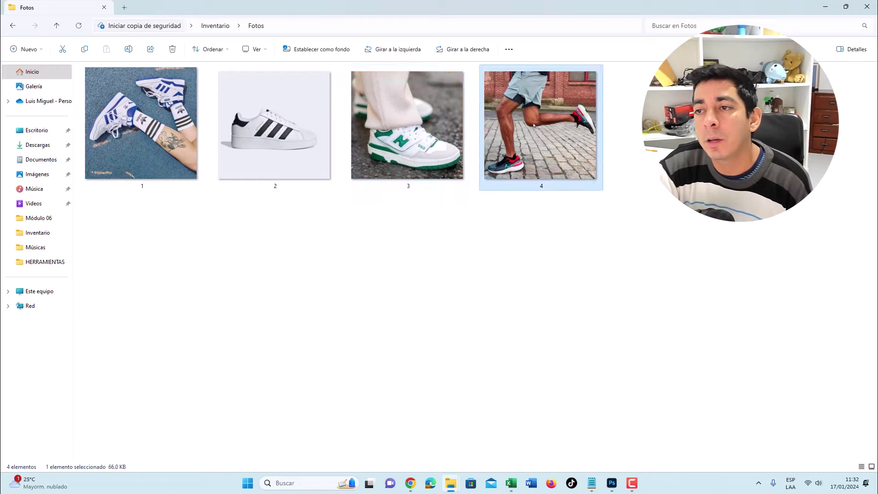
key(Left)
key(Left)
key(Left)
key(Right)
key(Right)
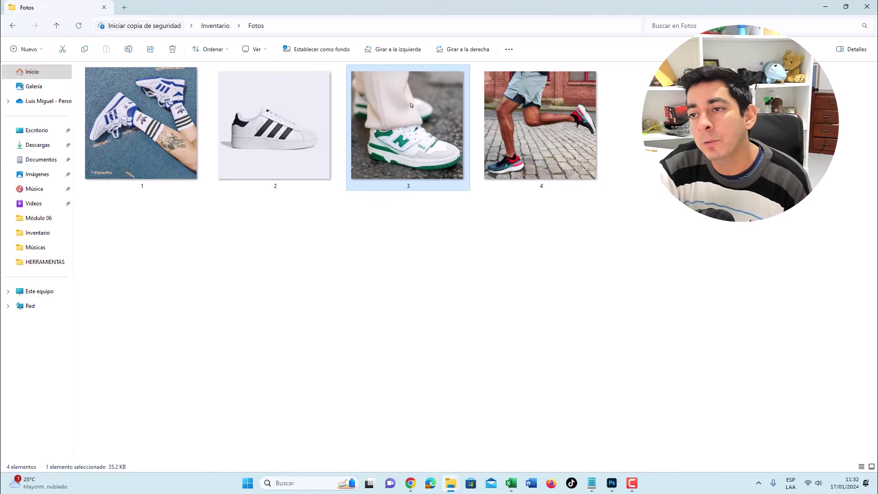
key(Right)
double_click(526, 110)
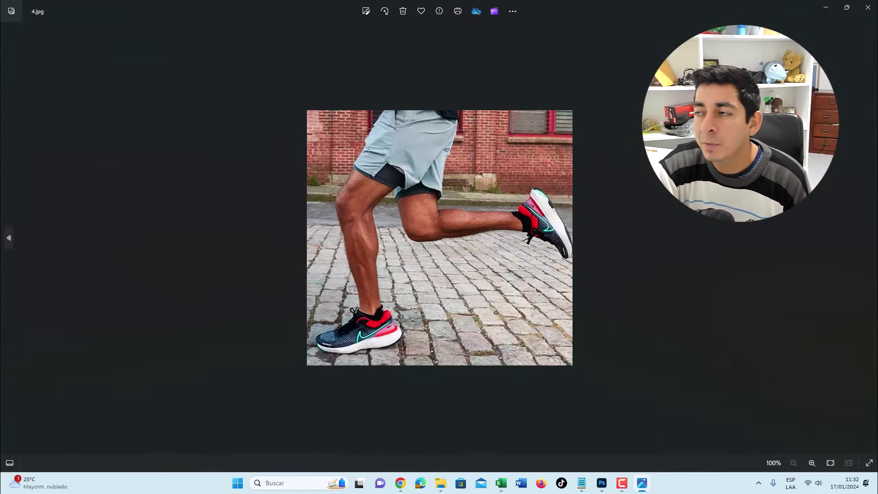
click(868, 7)
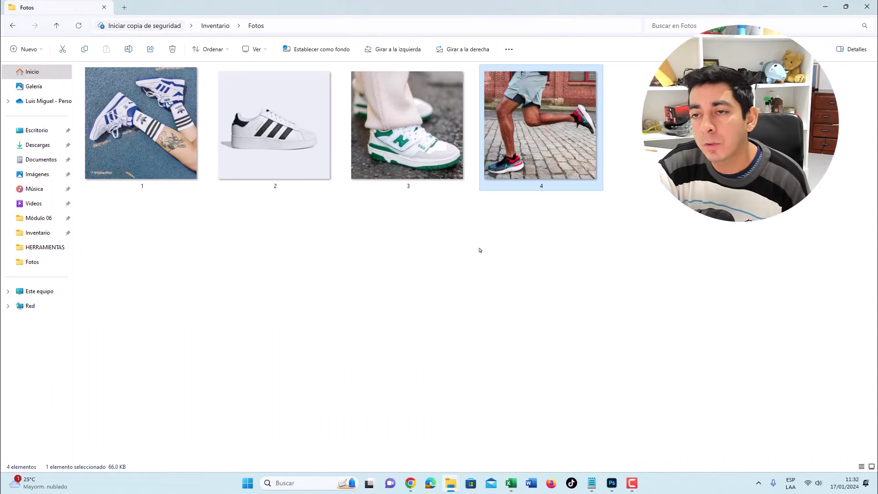
Select all four photos, then close the Fotos folder window
drag(158, 234, 548, 104)
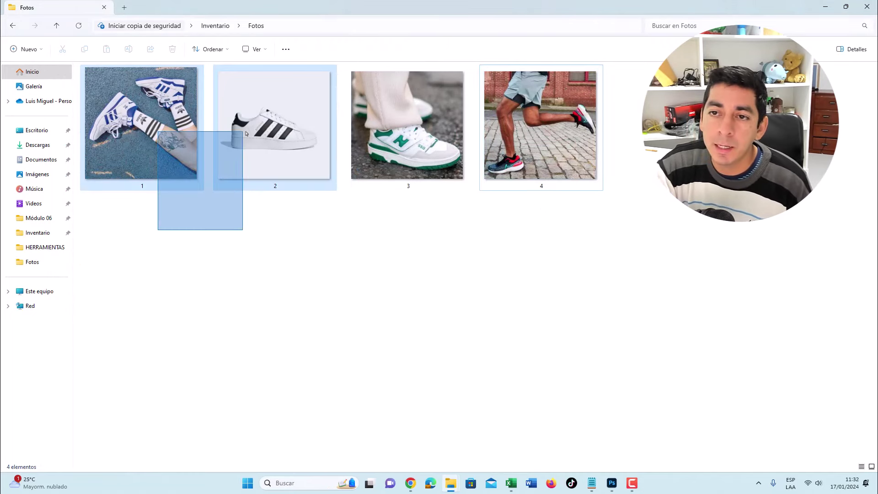
mouse_move(163, 284)
mouse_down()
mouse_move(168, 152)
mouse_move(594, 110)
mouse_up()
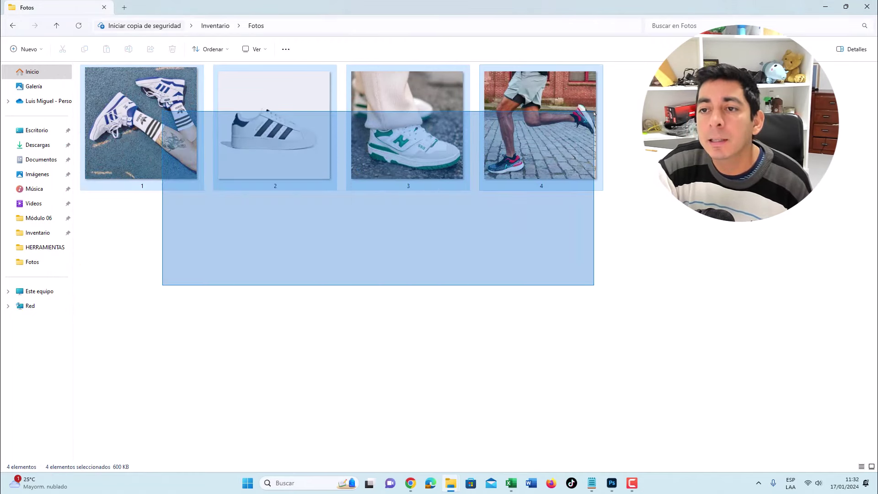
click(282, 304)
mouse_move(149, 297)
mouse_down()
mouse_move(324, 113)
mouse_move(595, 91)
mouse_up()
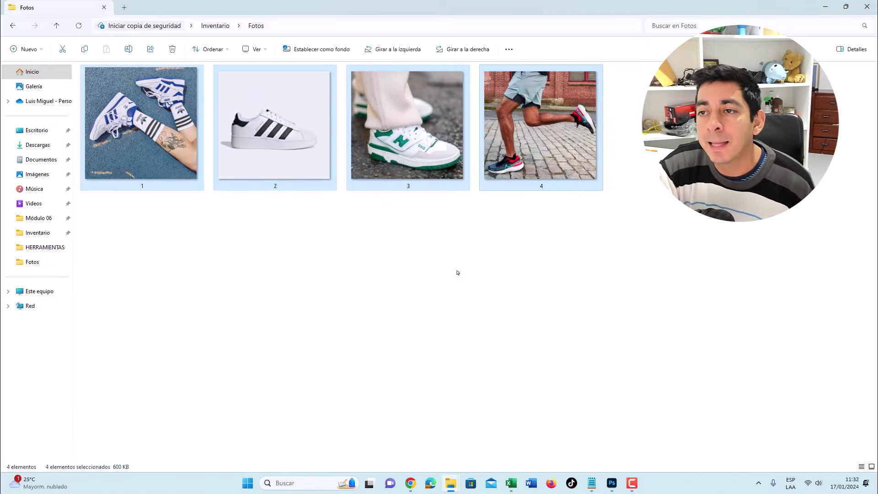
click(868, 7)
Back in Excel, rename the Visualizar sheet to Visualizar-1
click(513, 488)
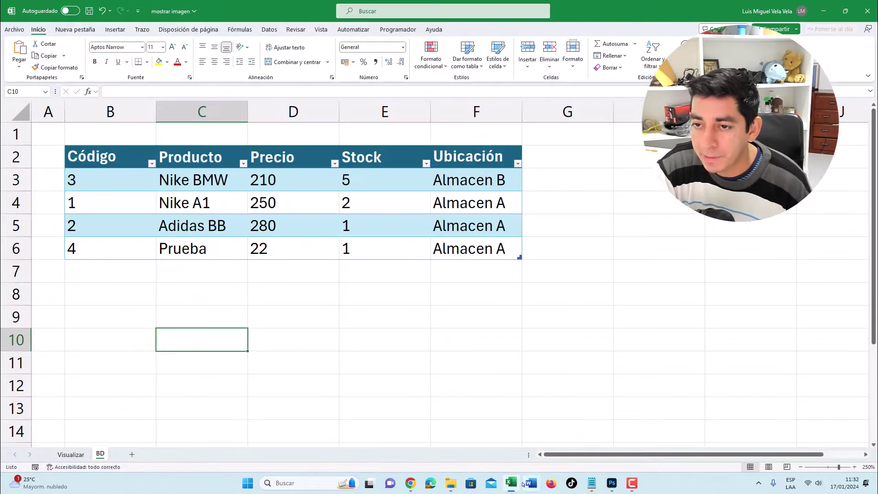
click(73, 455)
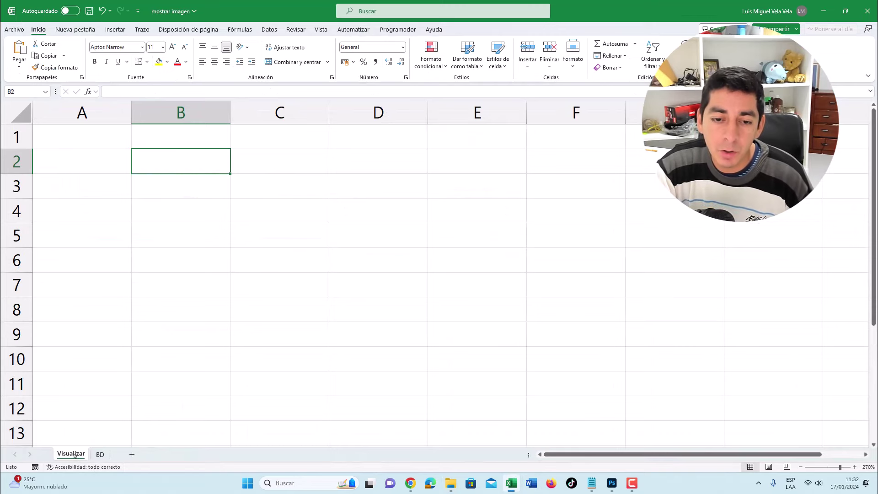
double_click(75, 454)
text(-1)
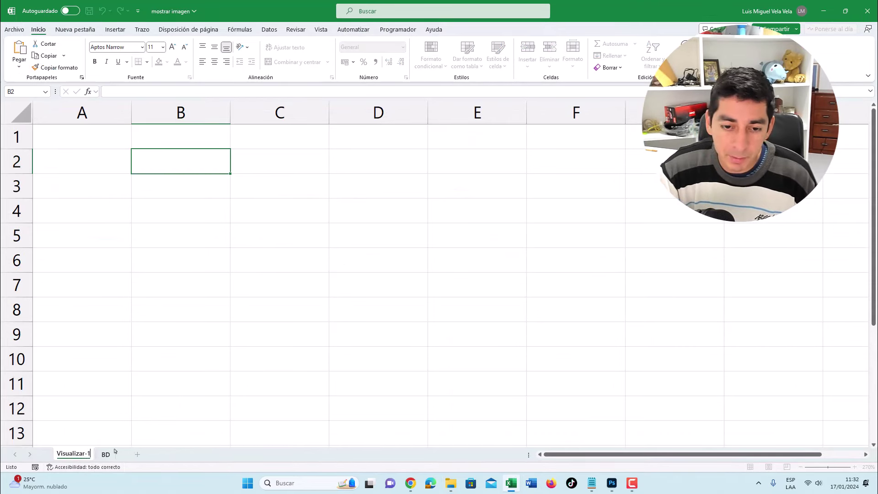
key(Return)
Add a new sheet named Visualizar-2, then return to Visualizar-1
click(137, 454)
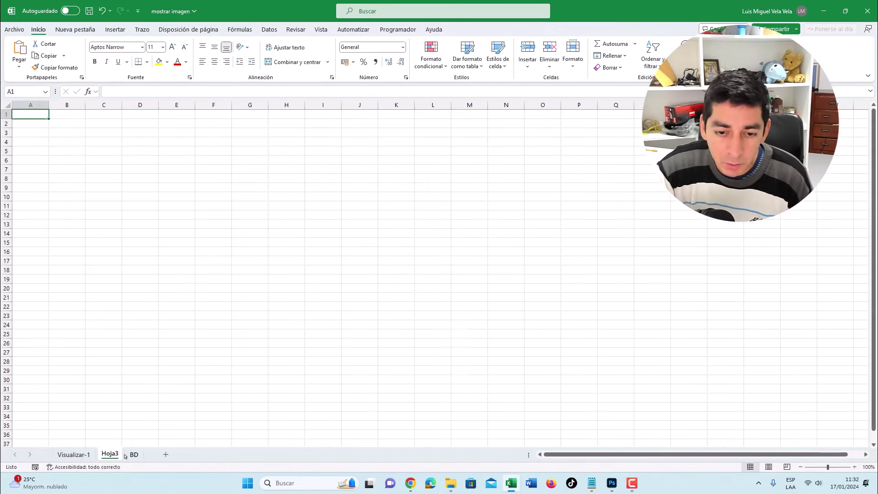
double_click(114, 454)
text(Visualizar-2)
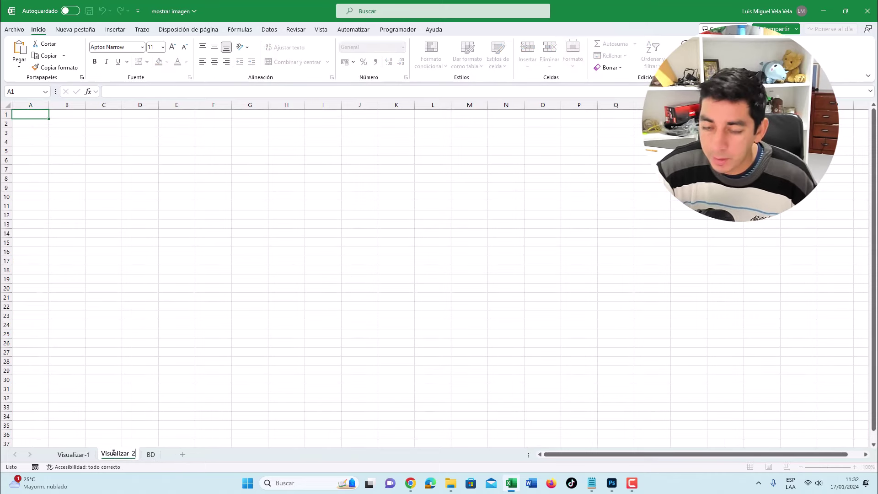
key(Return)
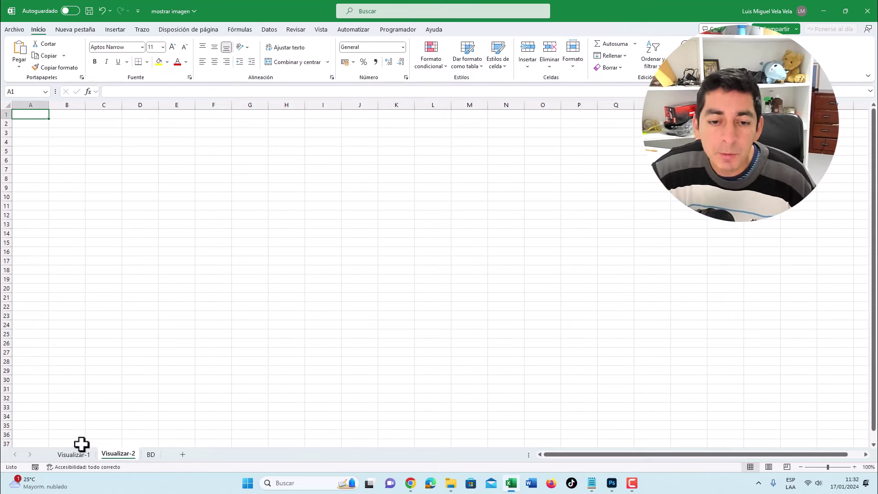
click(74, 454)
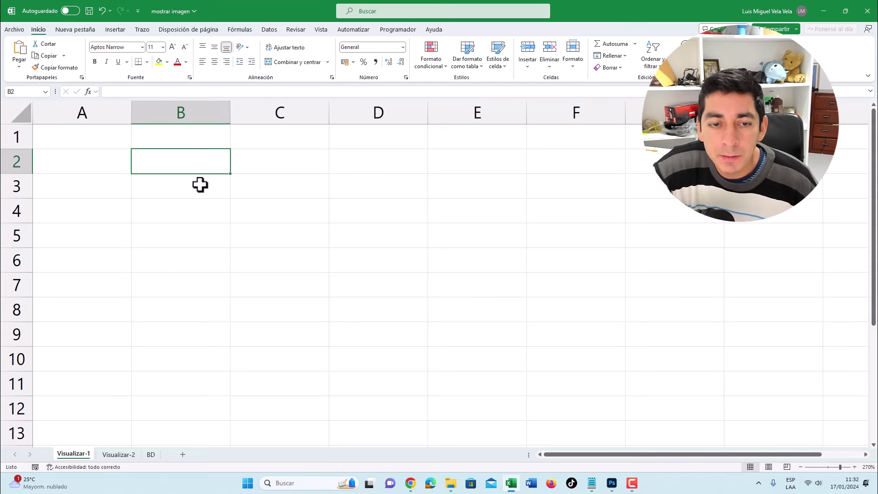
Widen column C, enter the label Código in C2, and fill C3 orange
click(264, 188)
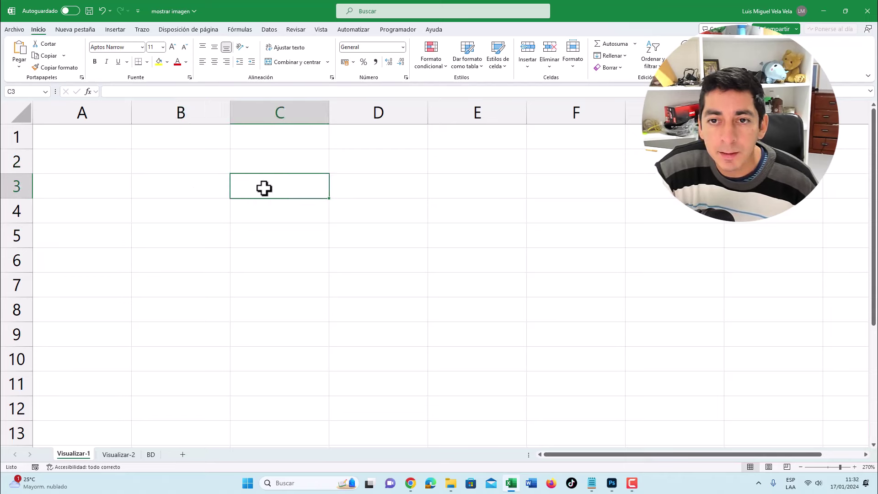
drag(329, 113, 373, 112)
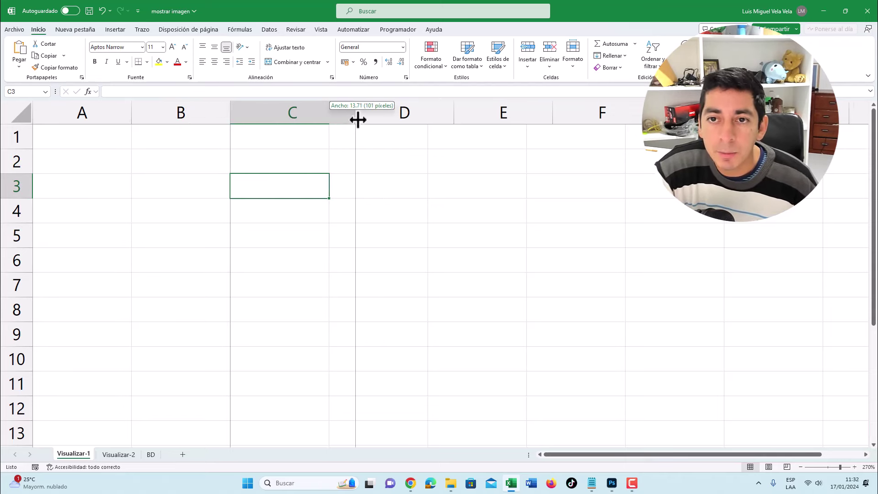
click(271, 160)
text(C)
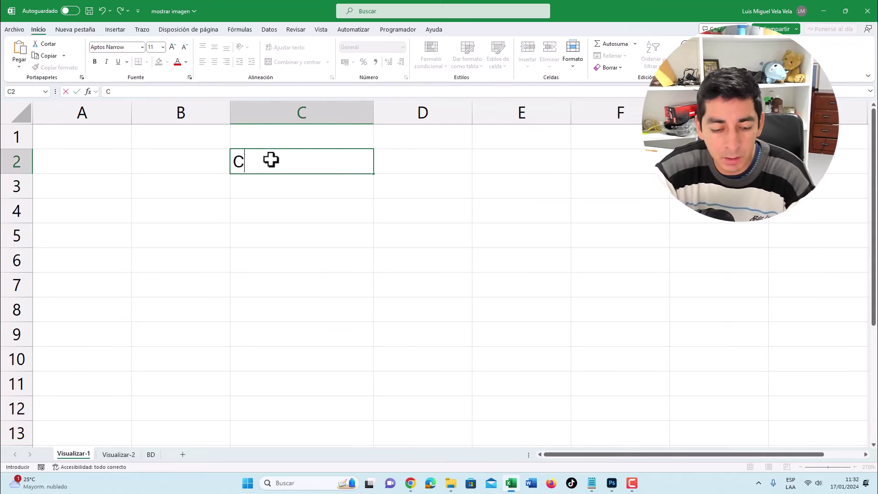
text(ódigo)
key(Return)
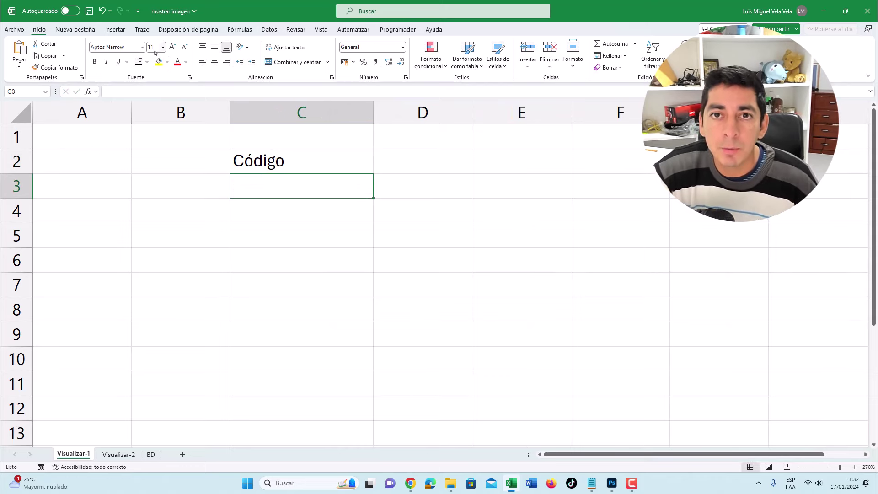
click(167, 61)
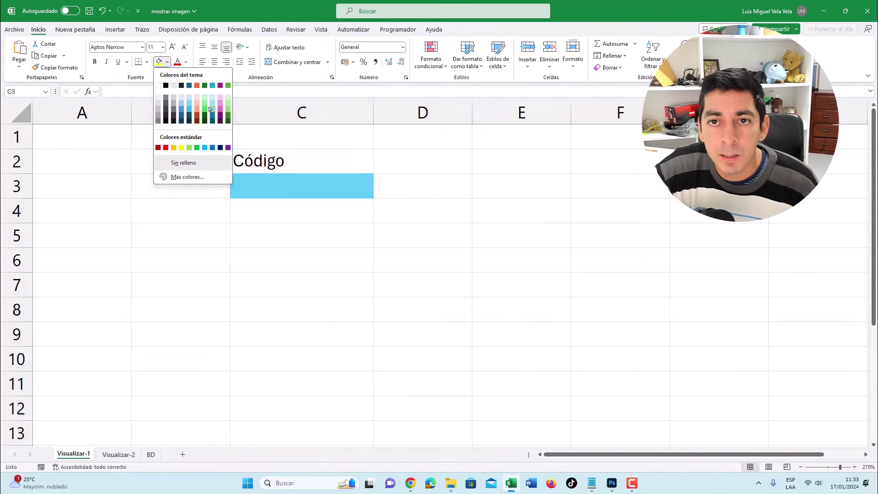
click(174, 147)
Widen column C slightly more and enter Producto in C5, checking BD's column names
drag(372, 112, 385, 111)
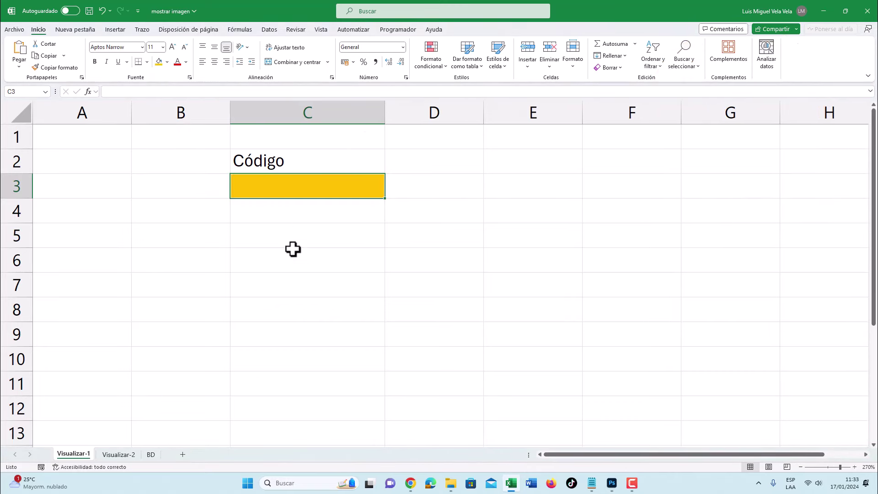
click(273, 234)
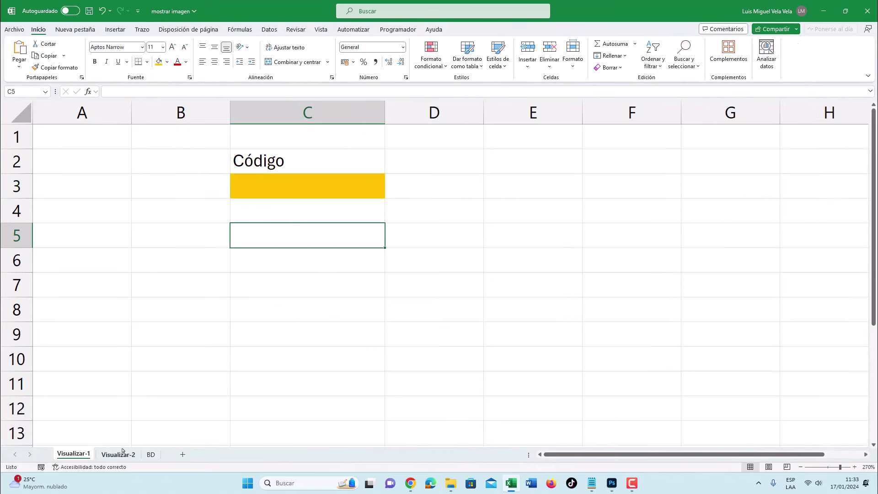
click(150, 454)
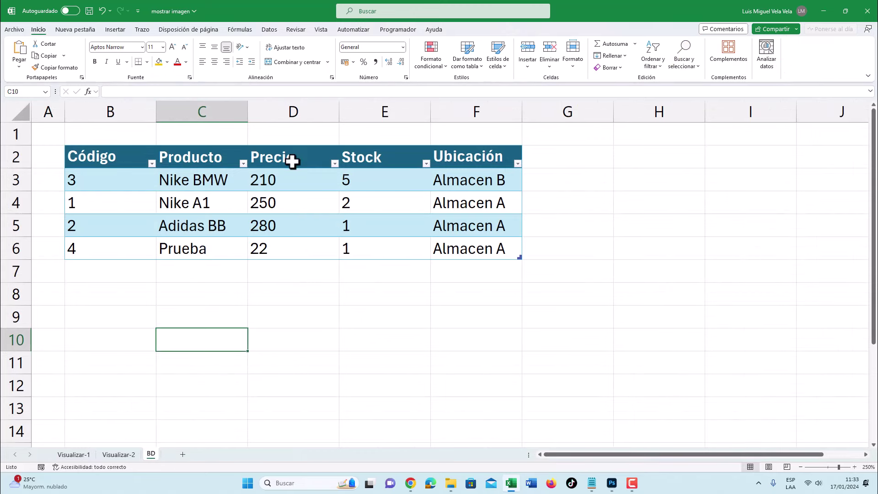
click(75, 455)
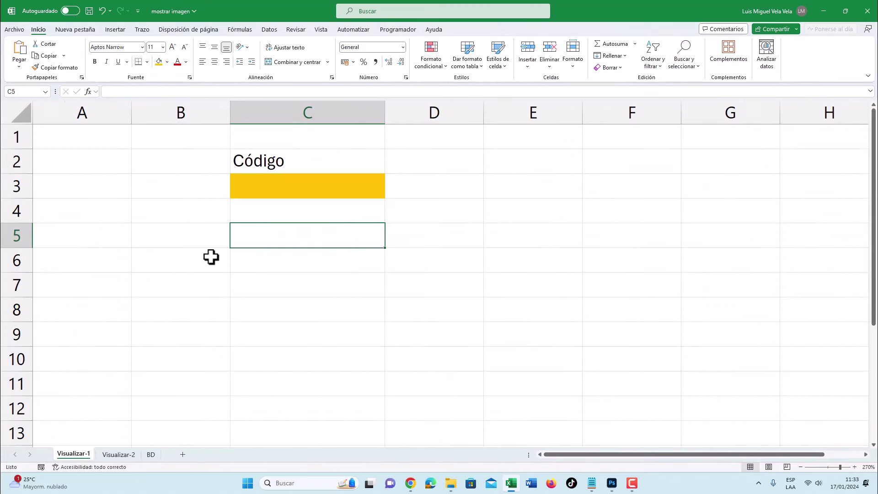
text(Producto)
key(Return)
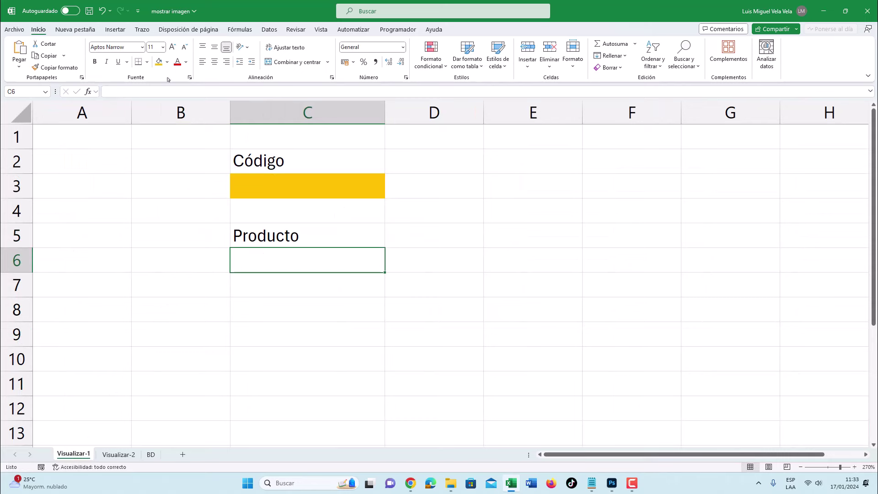
Fill C6 orange, enter Precio in C8, and fill C9 orange
click(159, 62)
click(277, 313)
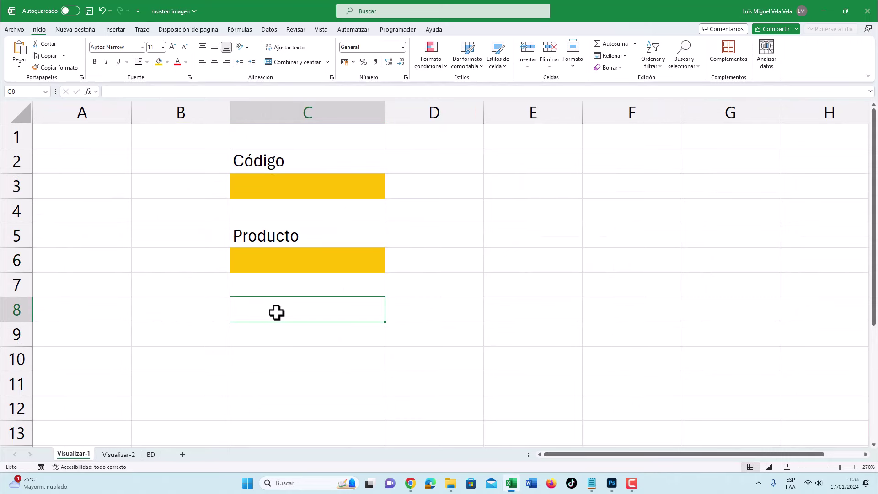
text(Precio)
key(Return)
key(Down)
key(Down)
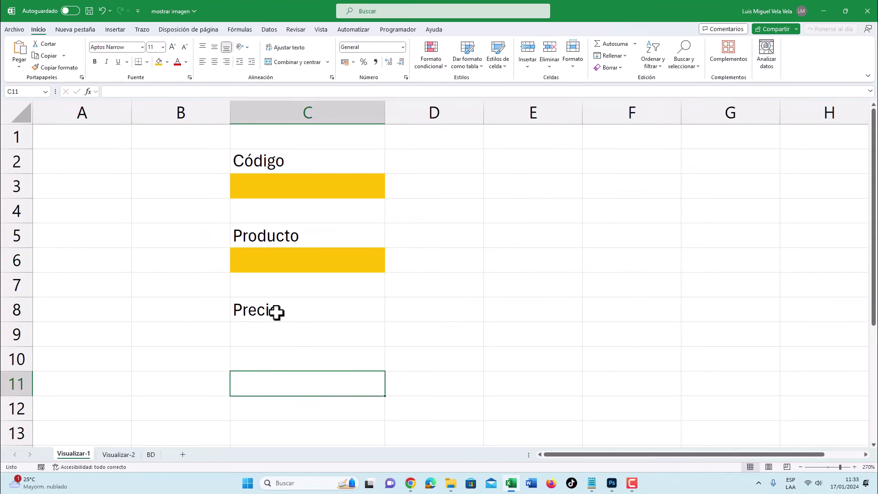
key(Up)
key(Up)
click(158, 62)
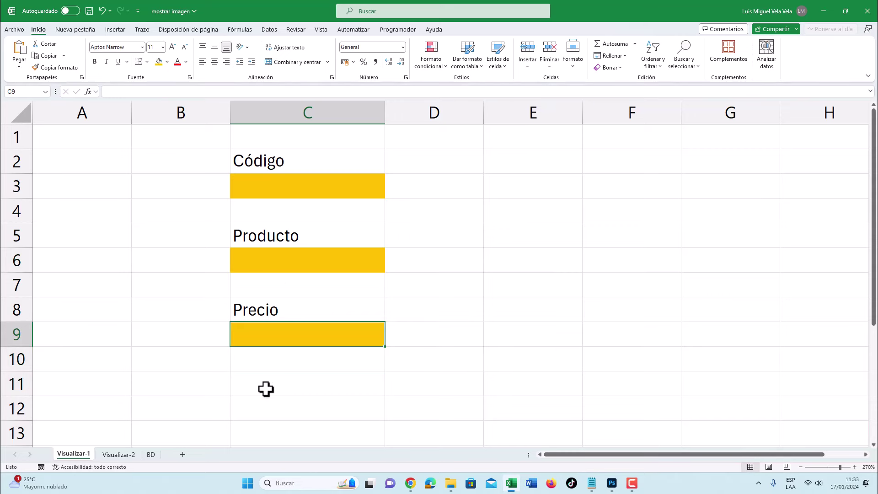
Enter the labels Stock in C11 and Ubicación in C14
click(263, 382)
text(Stock)
key(Return)
key(Down)
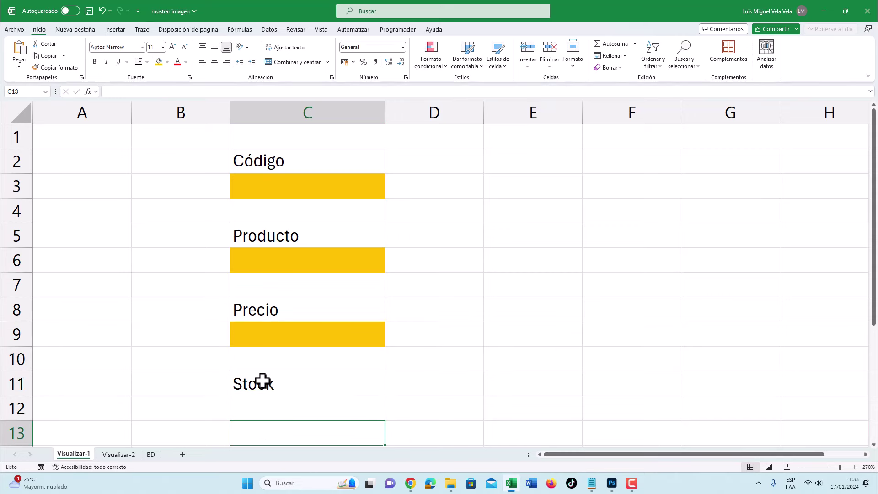
scroll(263, 382, down, 2)
click(255, 313)
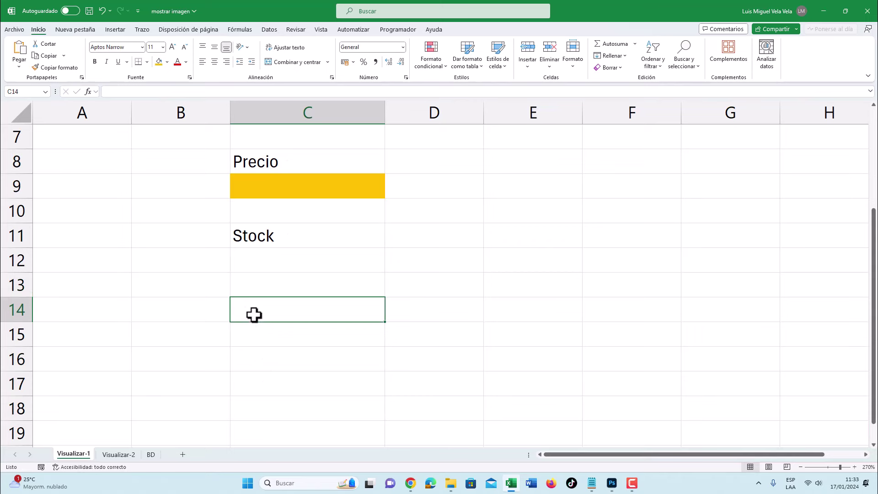
text(Ubicación)
click(269, 239)
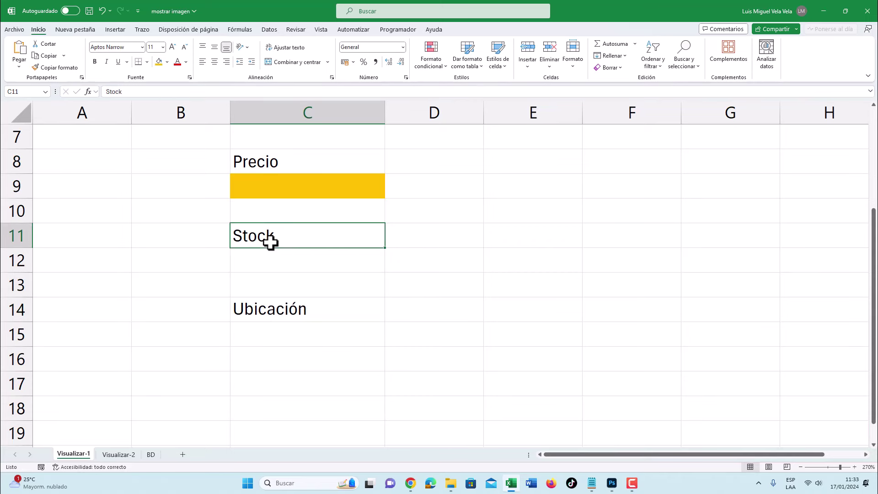
Fill cells C12 and C14 with orange
click(275, 269)
click(159, 67)
click(294, 298)
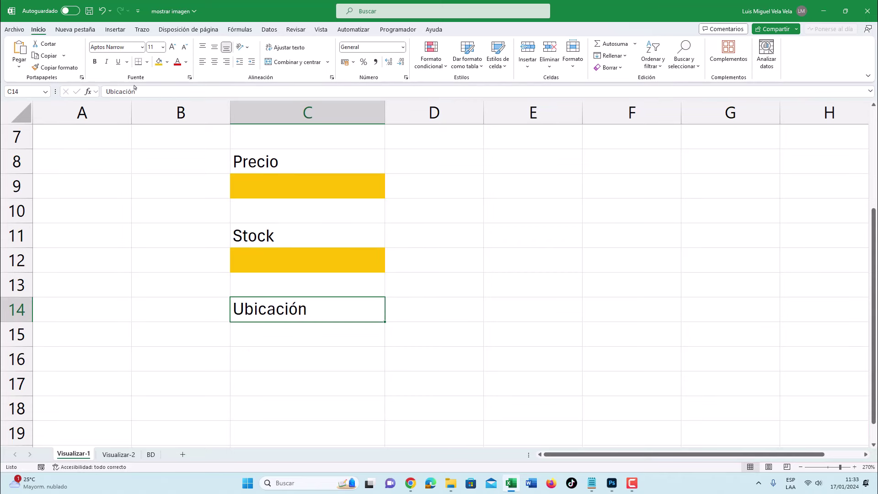
click(159, 63)
scroll(278, 278, up, 2)
click(227, 213)
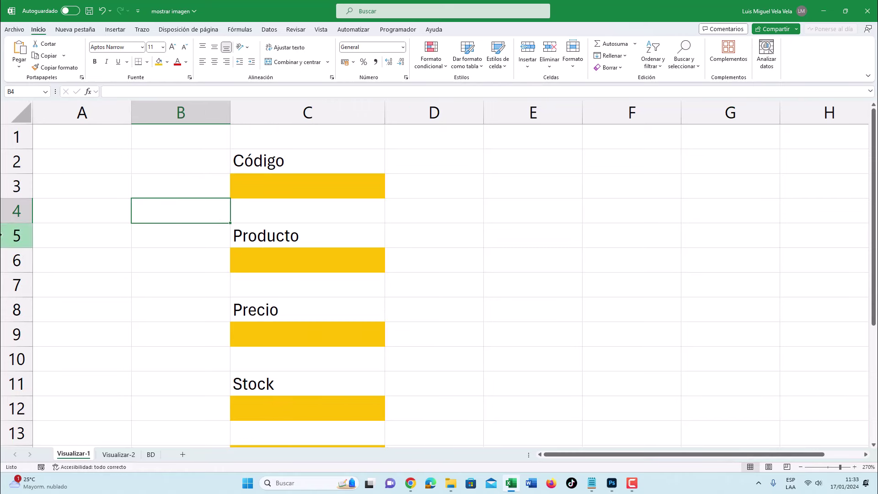
Make spacer row 4 thin, first setting its row height to 7, then thinner
click(18, 210)
right_click(18, 210)
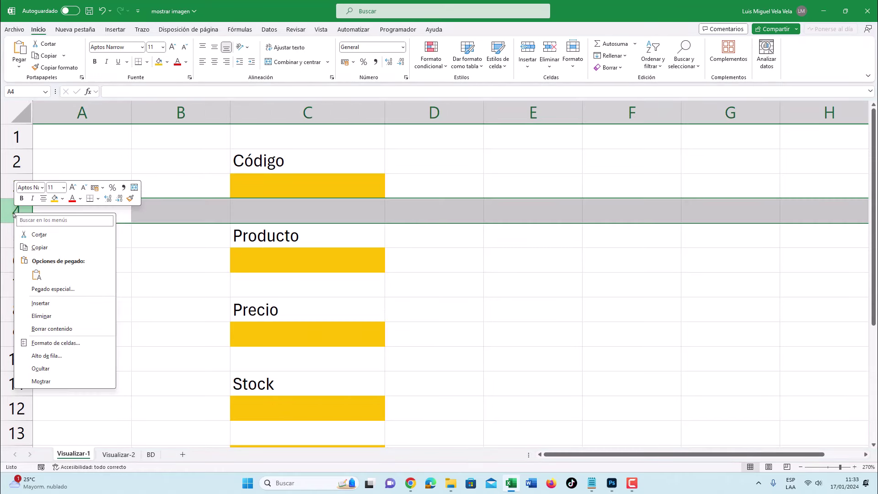
click(46, 356)
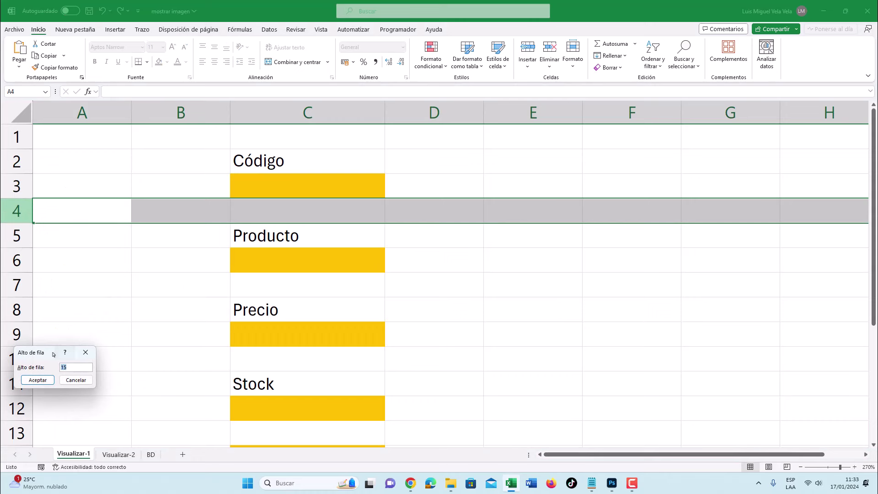
drag(53, 354, 419, 203)
text(7)
key(Return)
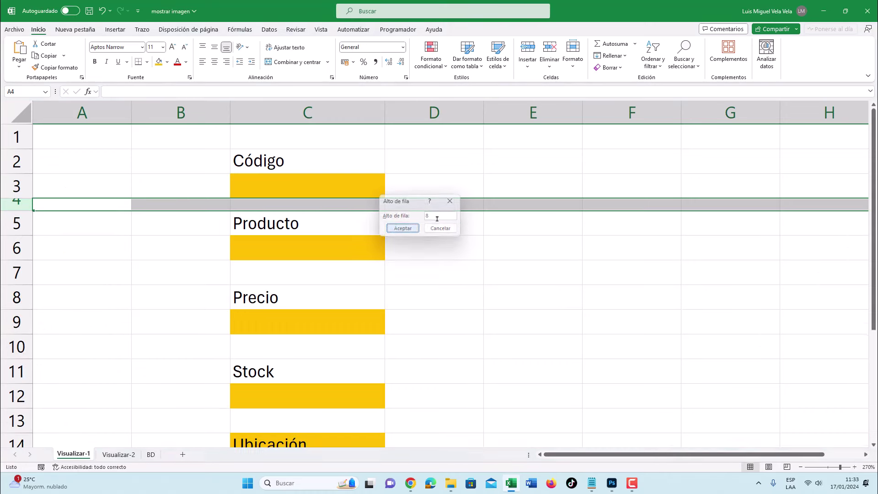
right_click(19, 207)
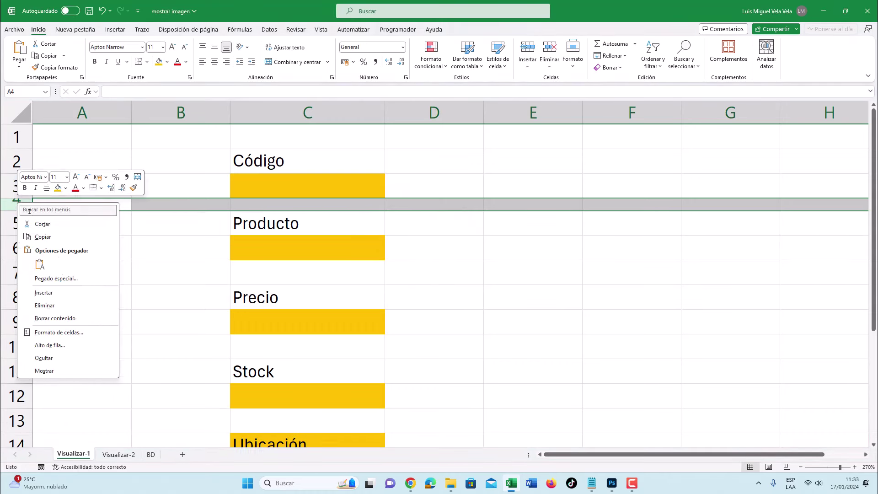
click(51, 346)
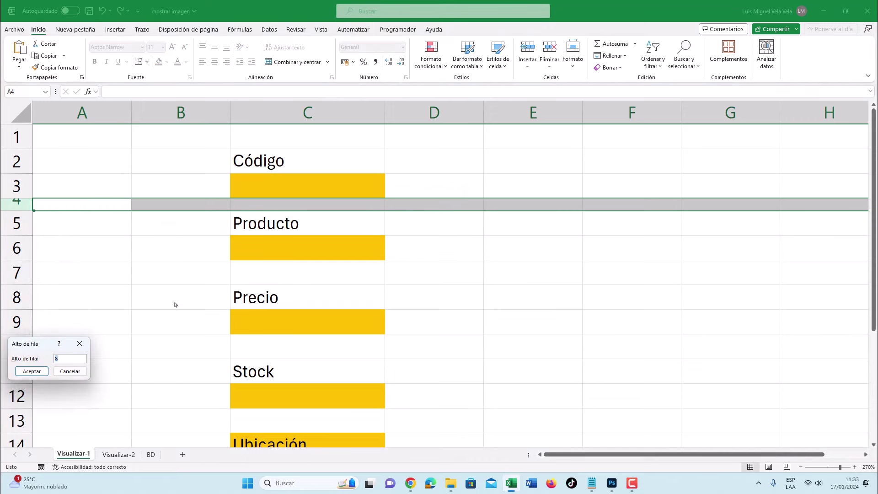
key(Return)
Set spacer rows 7 and 10 to a row height of 5
right_click(16, 263)
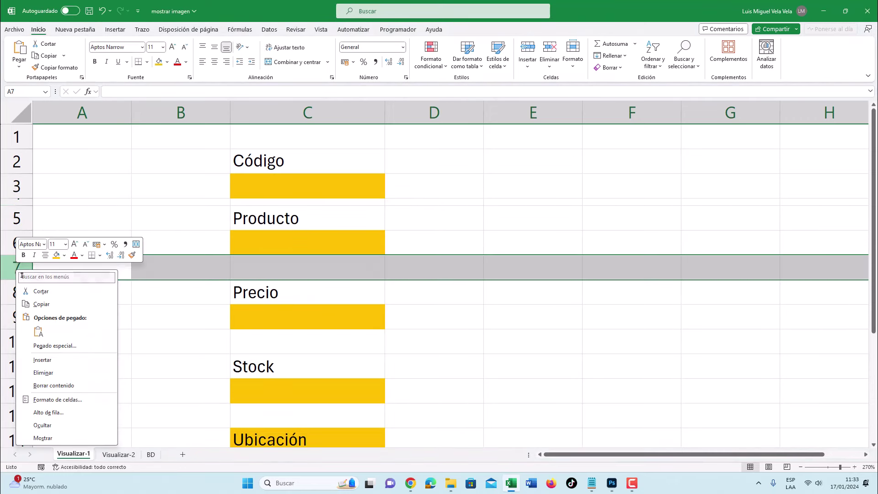
click(45, 411)
text(5)
key(Return)
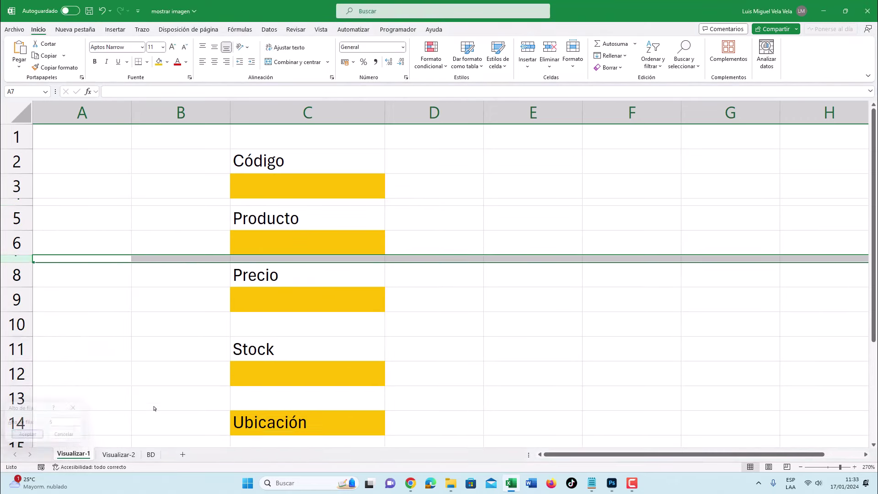
right_click(18, 324)
click(48, 293)
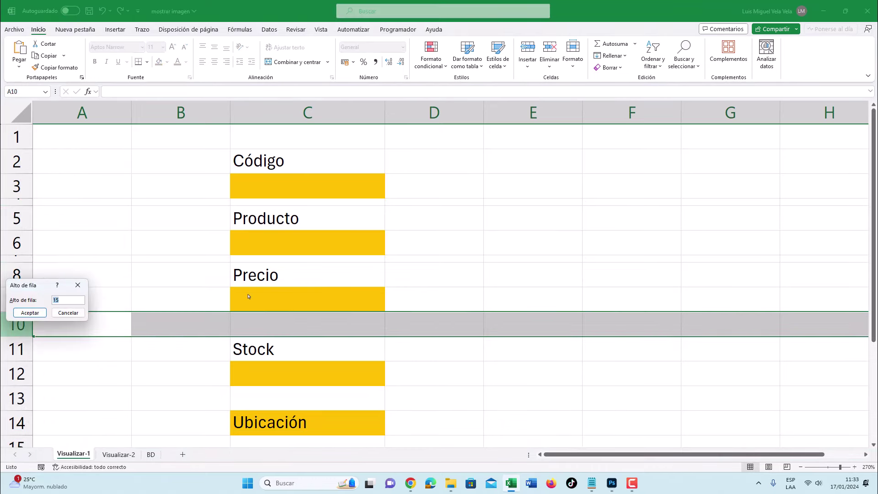
text(5)
key(Return)
Insert a new row 13 above Ubicación and remove the fill from C13
right_click(18, 383)
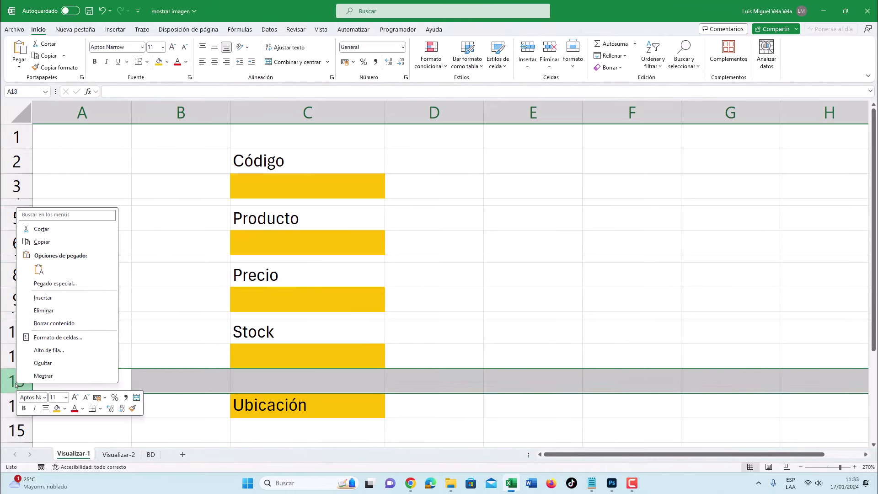
key(Escape)
click(290, 386)
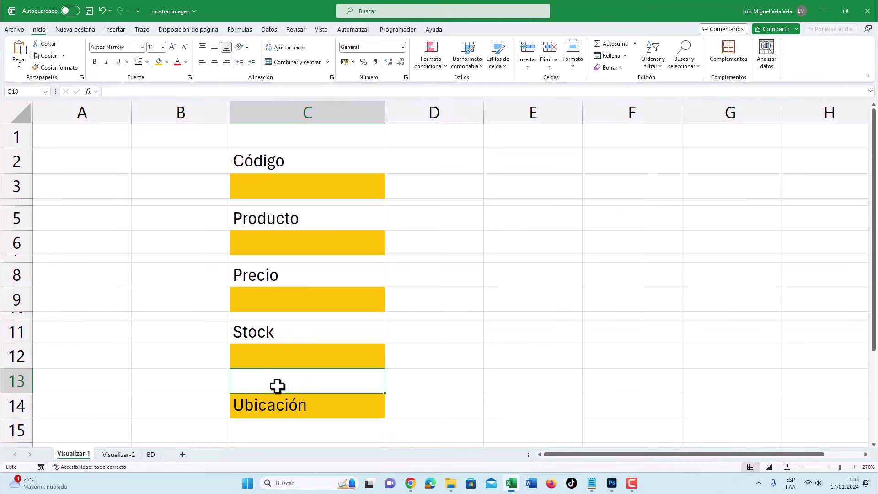
right_click(8, 381)
click(48, 297)
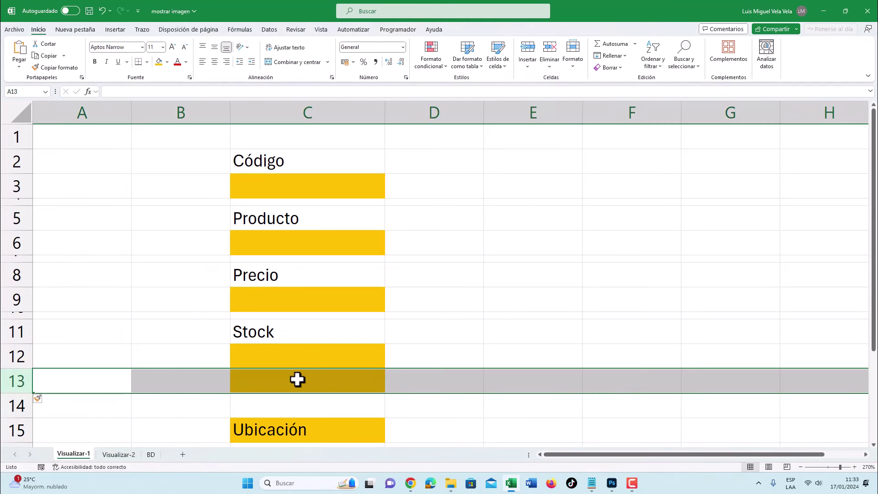
click(289, 380)
click(167, 64)
click(185, 163)
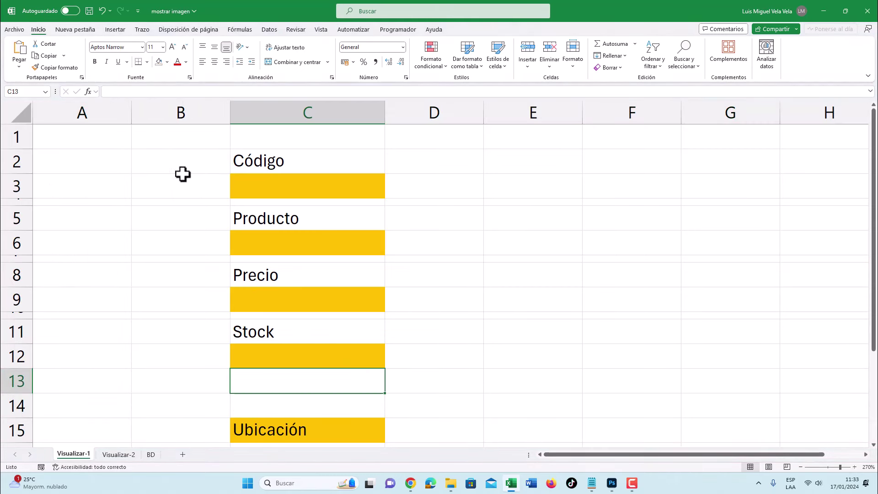
Retype Ubicación in C14 and clear the old label from C15
click(284, 397)
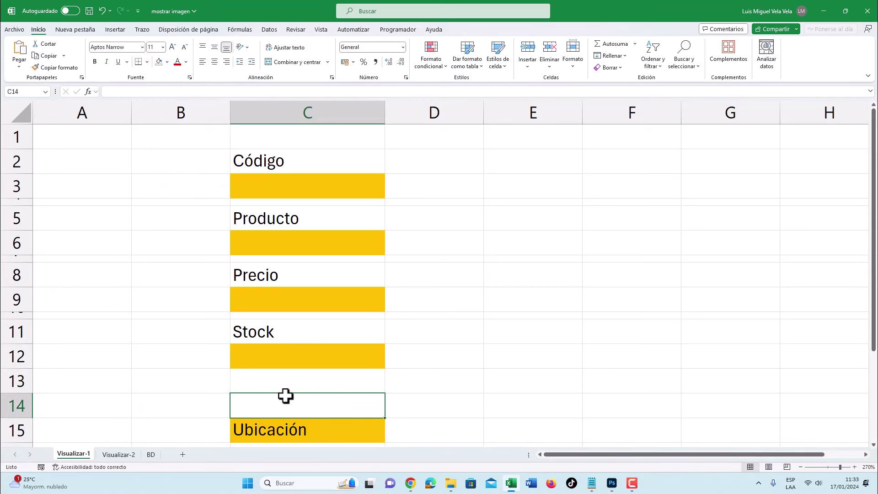
scroll(279, 389, down, 1)
click(269, 361)
click(280, 337)
text(U)
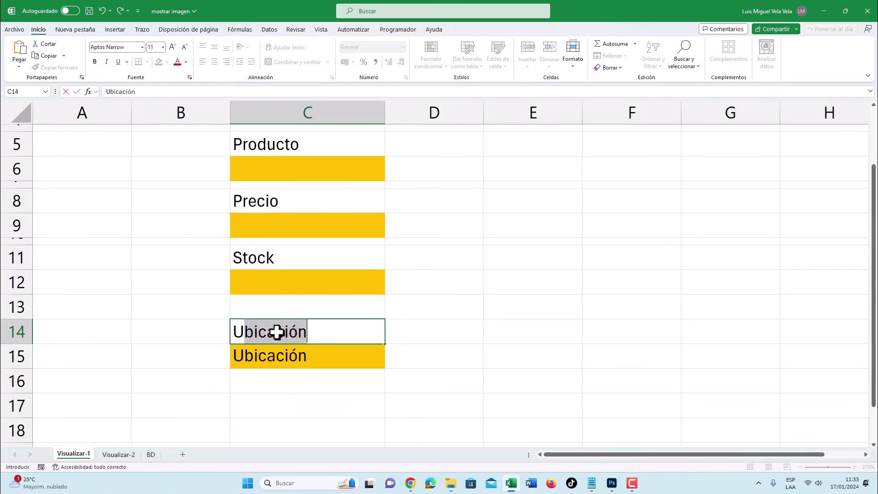
text(bicación)
key(Return)
key(Delete)
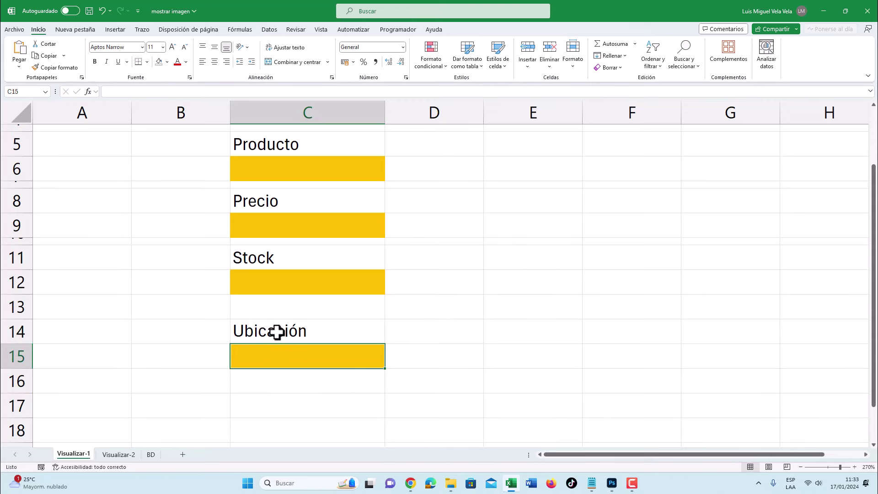
Set the new spacer row 13 to a height of 5
right_click(20, 306)
click(53, 271)
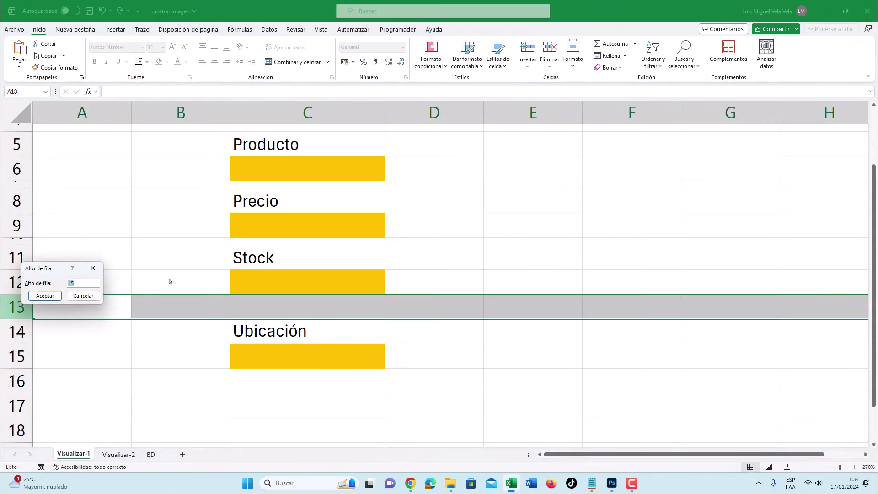
text(5)
key(Return)
click(72, 284)
scroll(72, 284, up, 1)
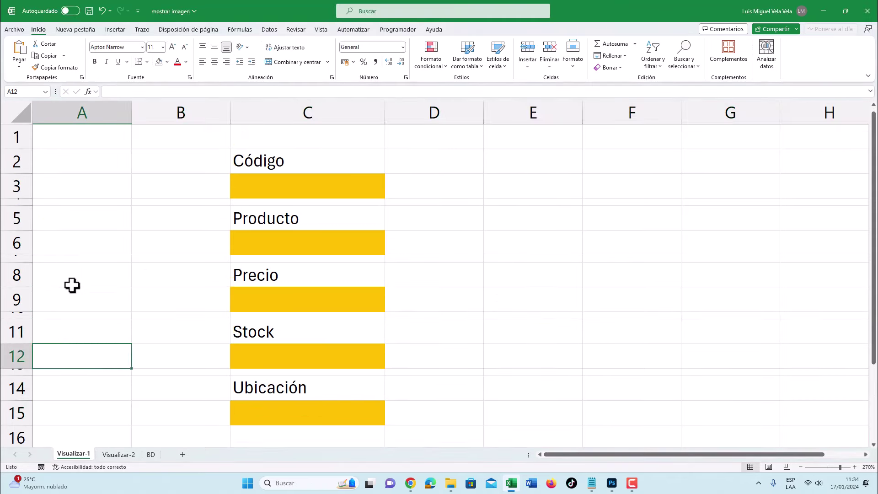
Widen column C and draw a narrow spin button form control in column B
drag(385, 110, 456, 110)
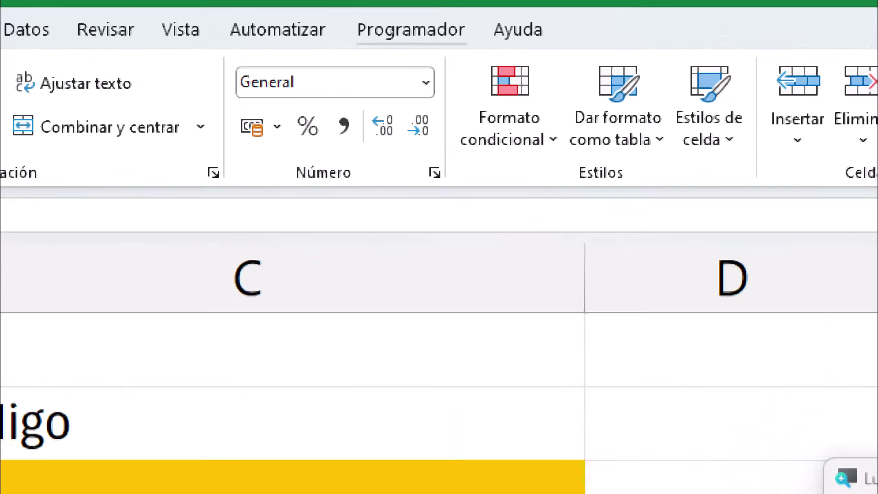
click(392, 30)
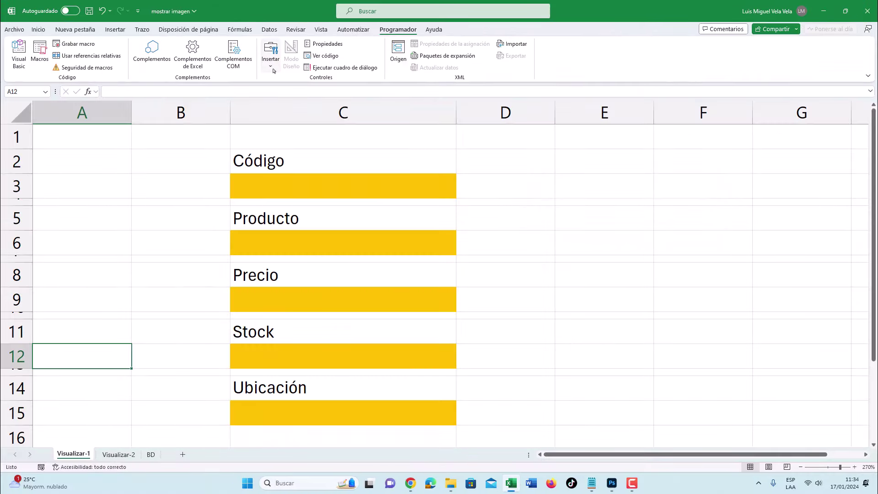
click(273, 64)
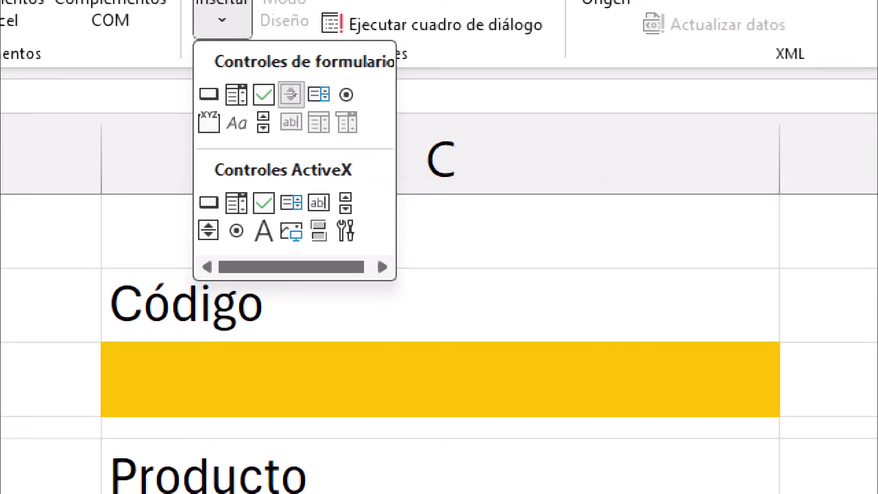
click(291, 94)
drag(140, 190, 222, 329)
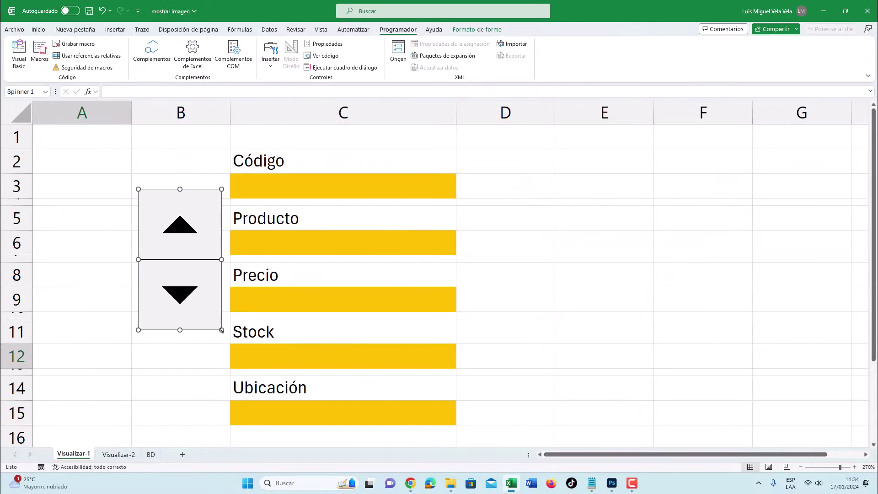
drag(222, 265, 190, 264)
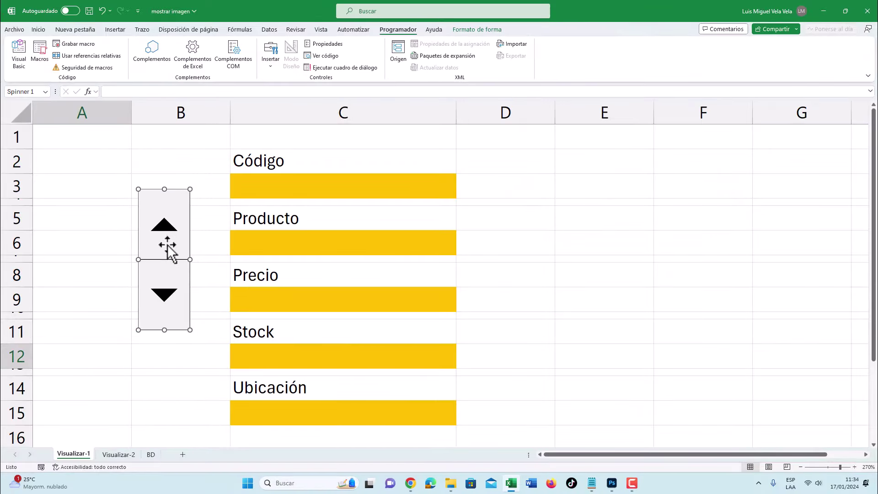
right_click(164, 223)
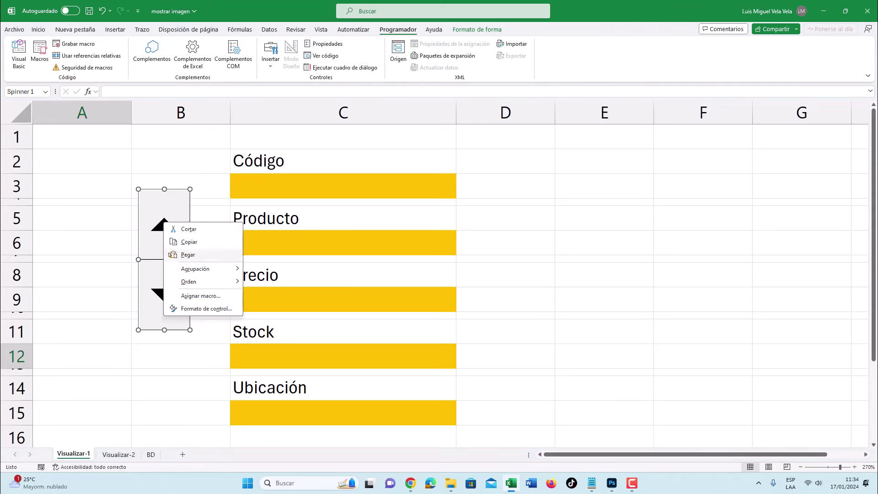
Format the spinner control: minimum 1, maximum 30000, increment 1, linked to $C$3
click(210, 309)
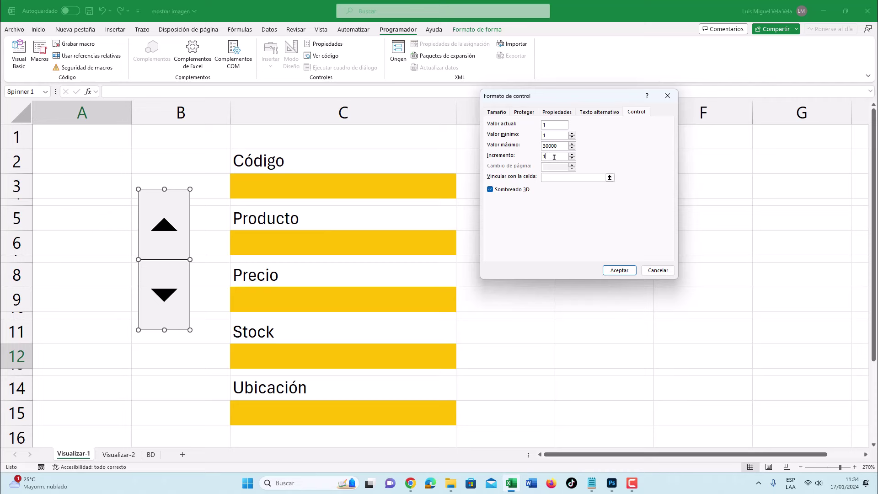
click(556, 180)
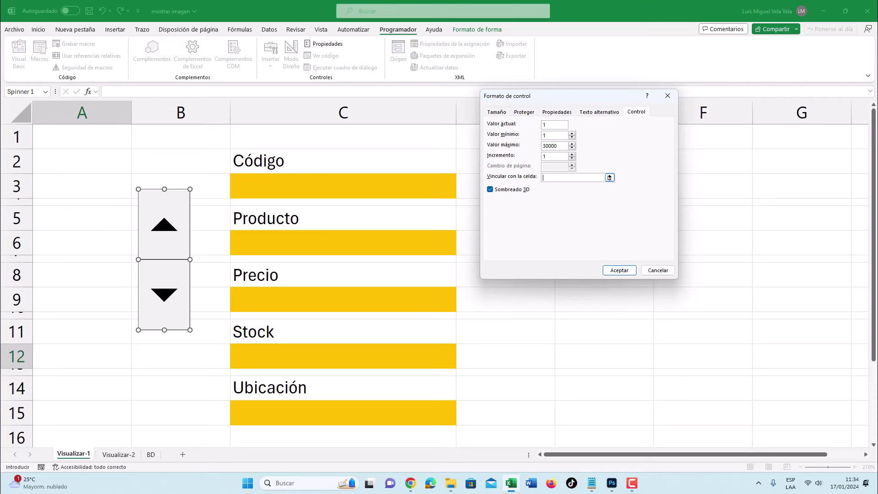
click(290, 185)
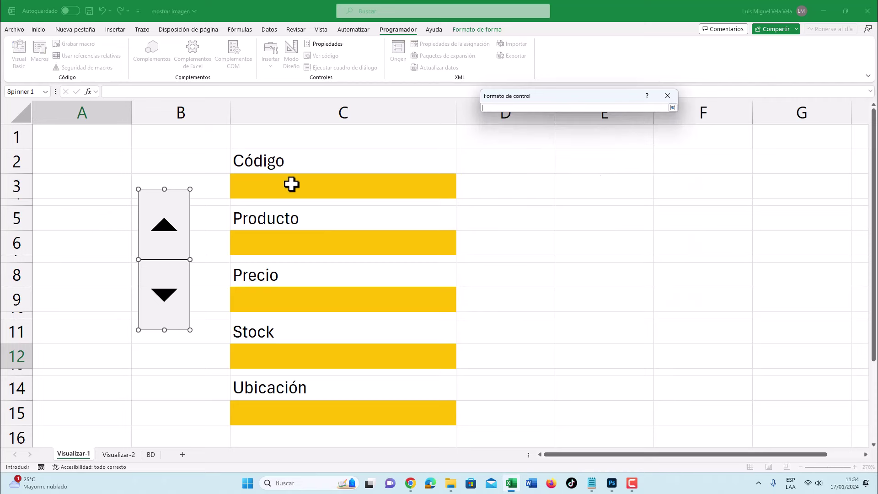
click(672, 108)
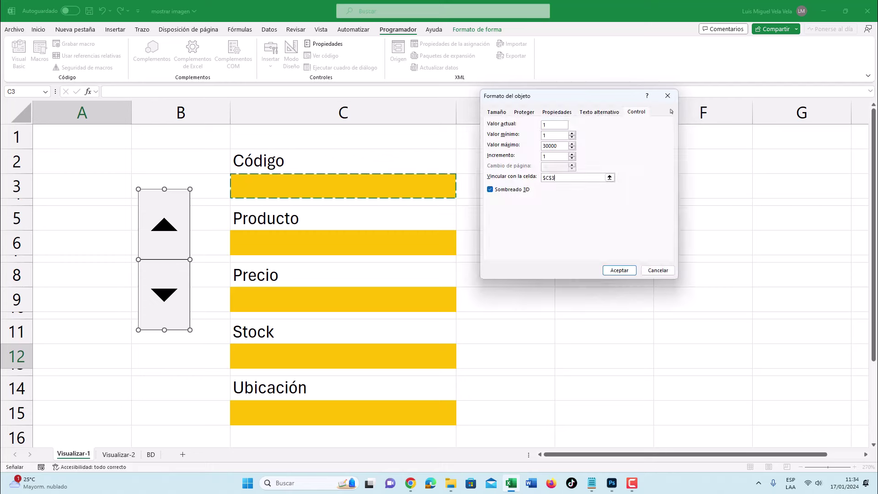
click(620, 270)
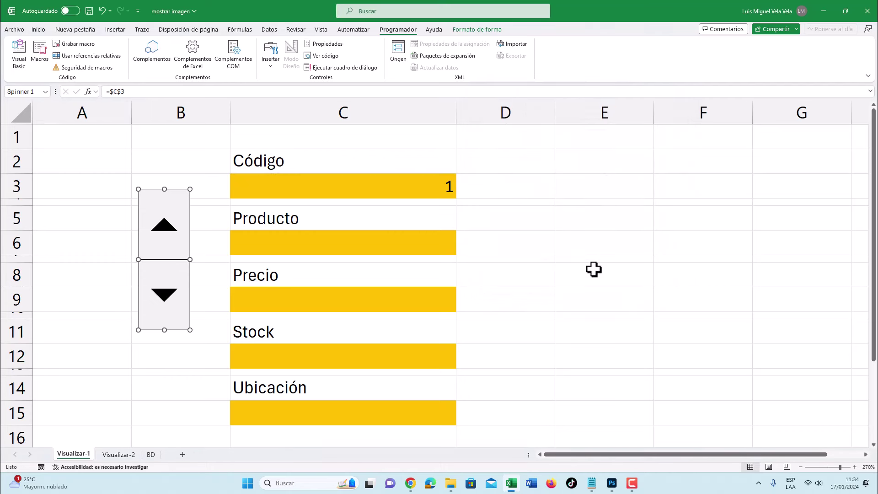
Test the spinner by stepping the C3 code up to 6 and back to 1
click(111, 266)
click(164, 225)
click(159, 290)
double_click(159, 224)
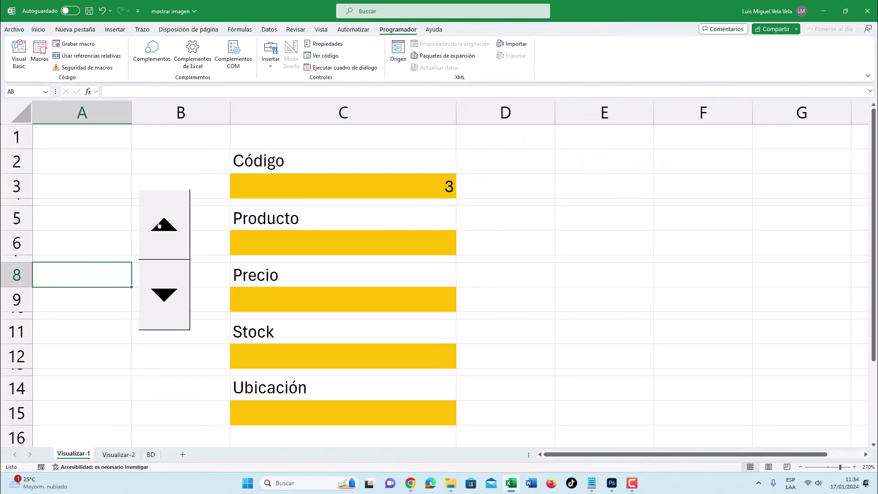
triple_click(159, 224)
triple_click(158, 302)
triple_click(158, 302)
click(166, 227)
triple_click(167, 227)
click(166, 227)
triple_click(170, 300)
double_click(170, 300)
click(299, 185)
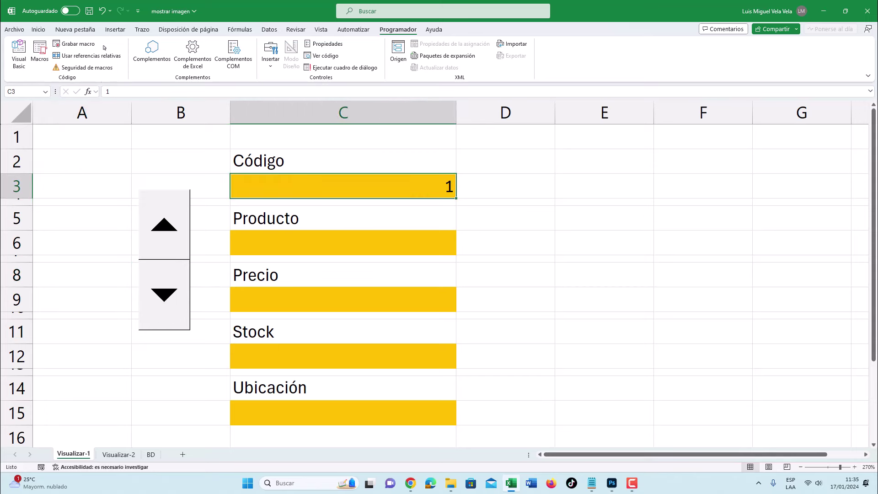
Left-align the form range C2:C15
click(44, 32)
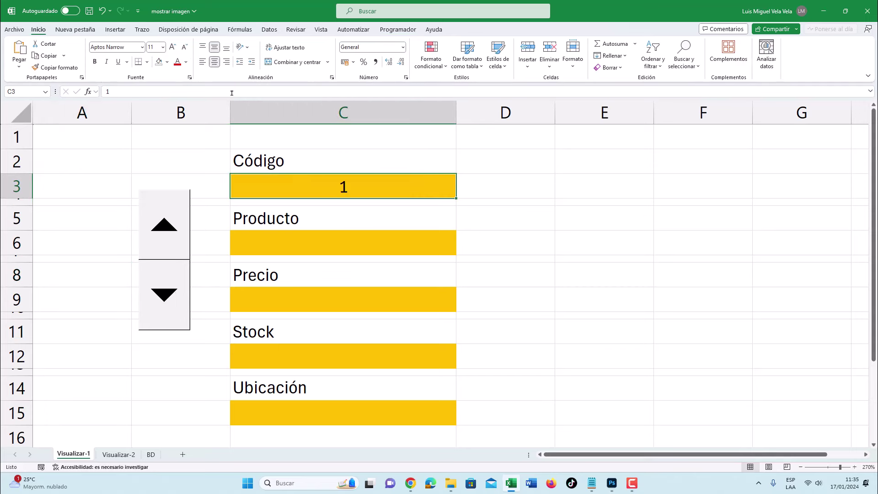
click(301, 242)
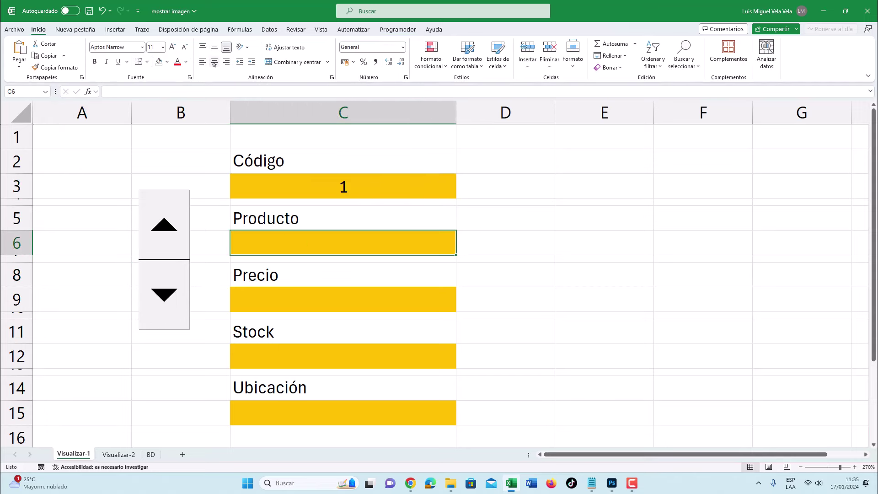
drag(295, 164, 297, 405)
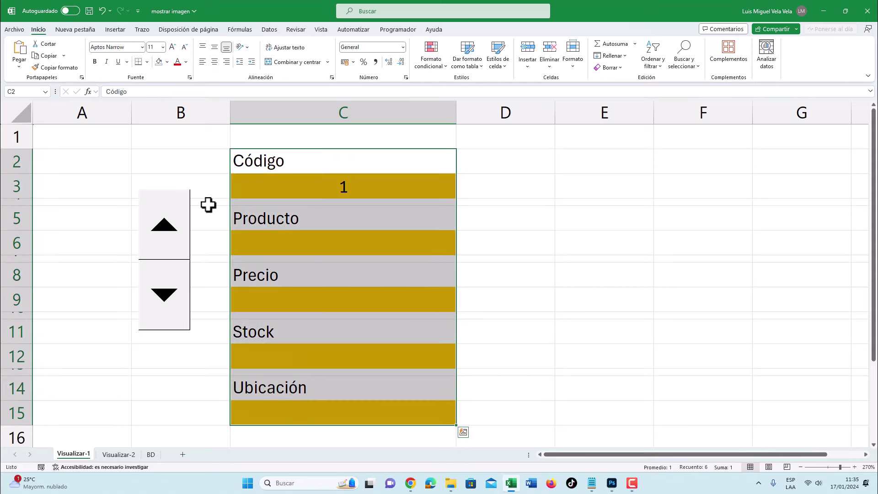
click(202, 62)
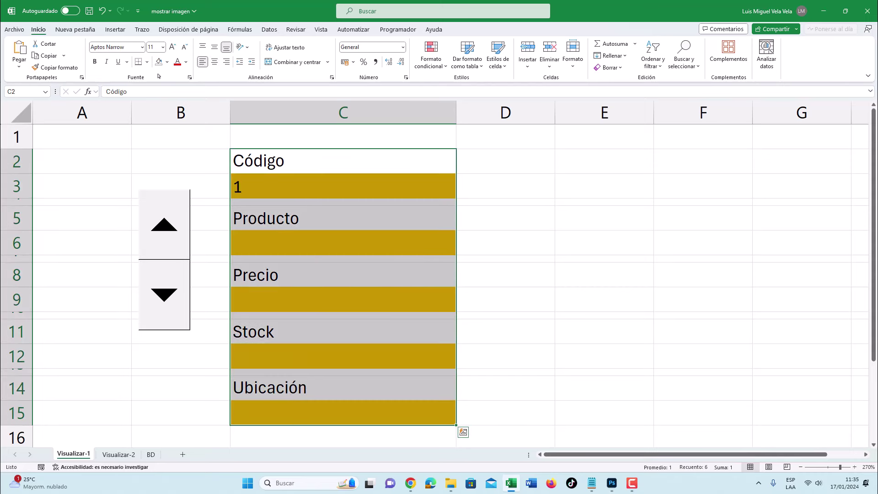
Make the Código and Producto labels bold, italic and a smaller font size
click(271, 157)
click(107, 61)
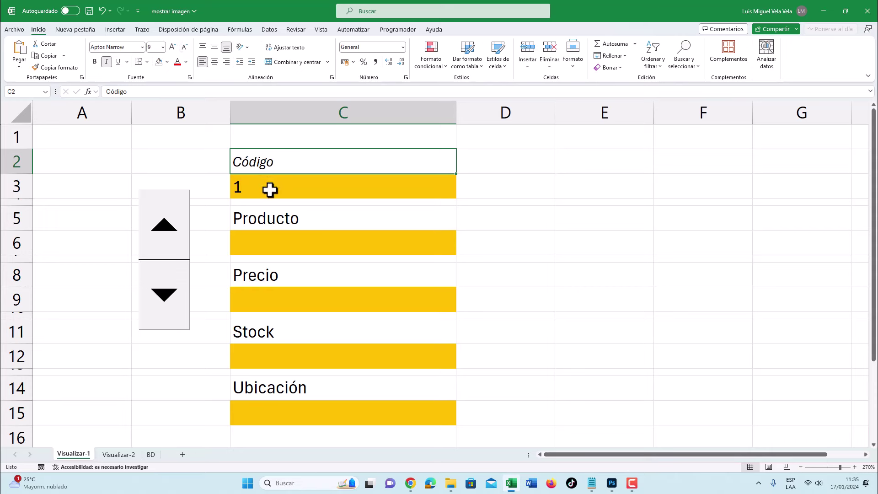
click(261, 215)
click(106, 61)
click(185, 47)
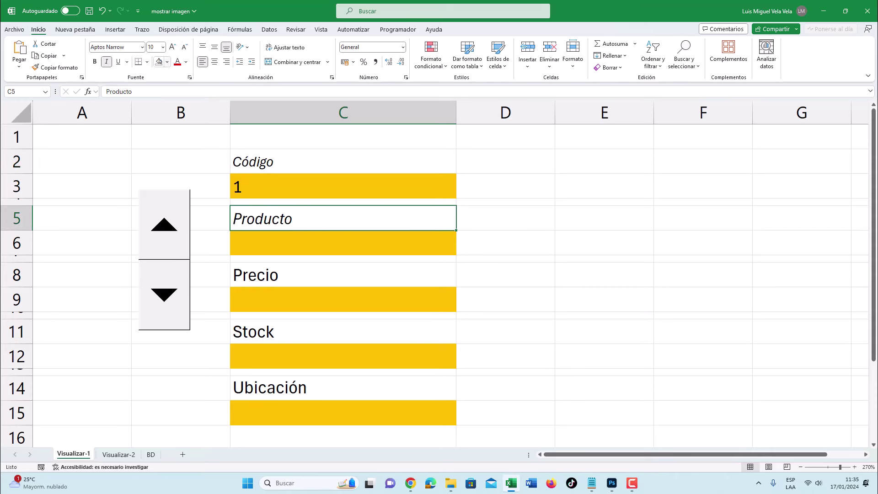
click(94, 61)
click(255, 164)
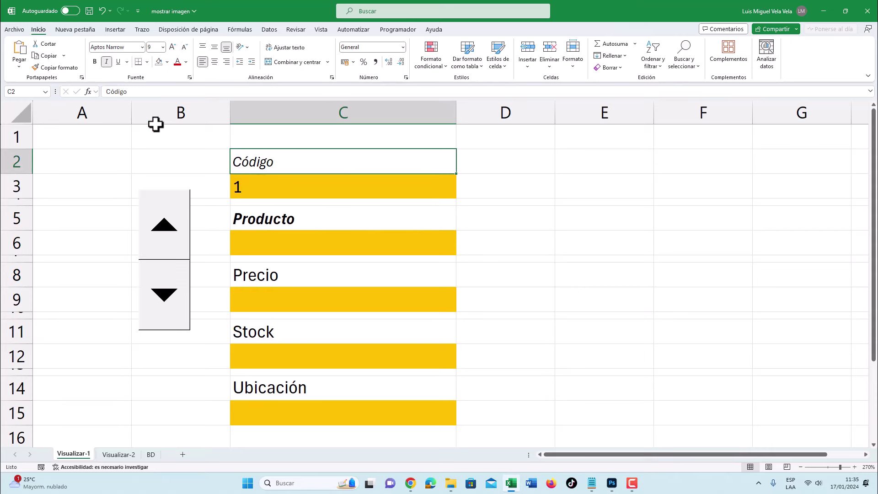
click(94, 61)
click(263, 215)
click(185, 48)
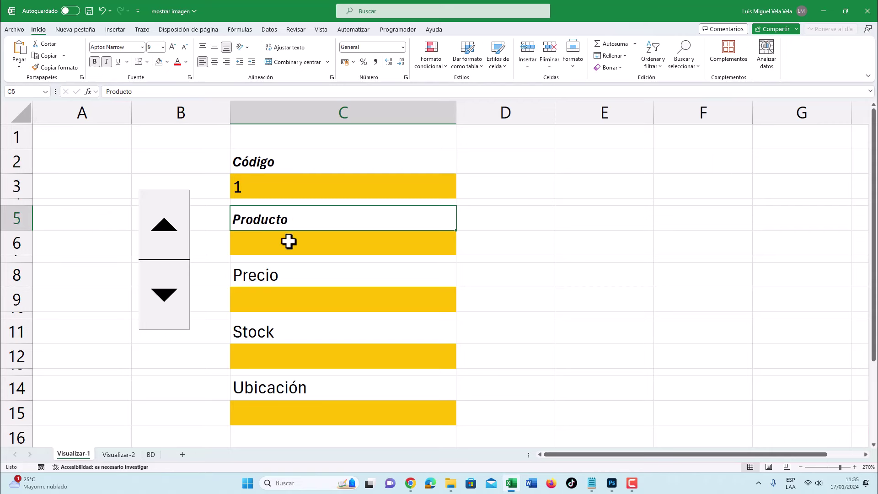
Make the Precio and Stock labels smaller, bold and italic
click(276, 297)
click(267, 276)
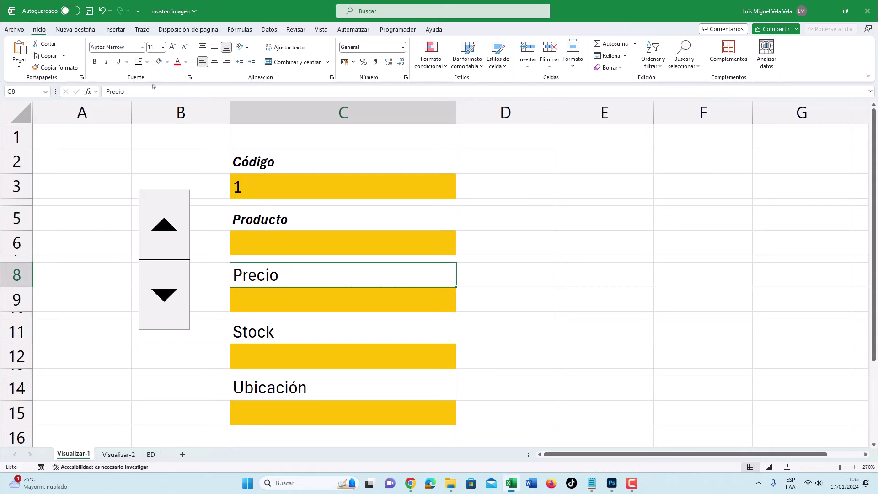
click(183, 47)
click(183, 47)
click(107, 63)
click(95, 62)
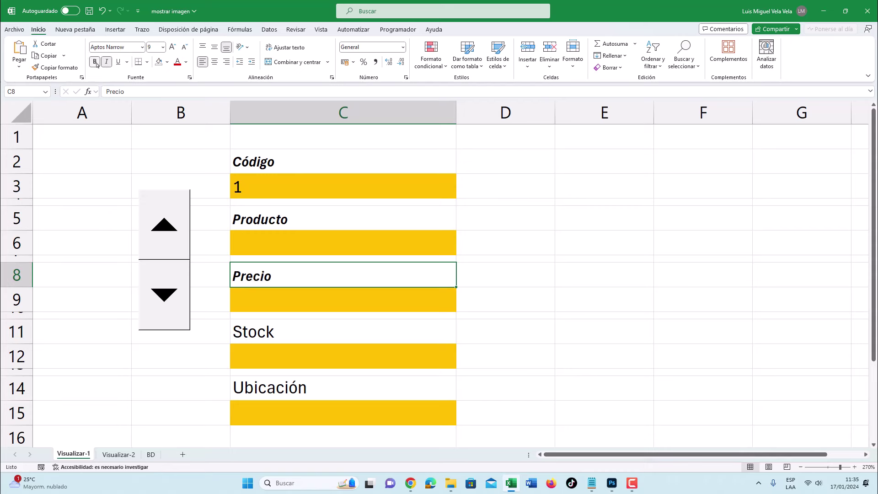
click(275, 335)
click(185, 47)
click(106, 61)
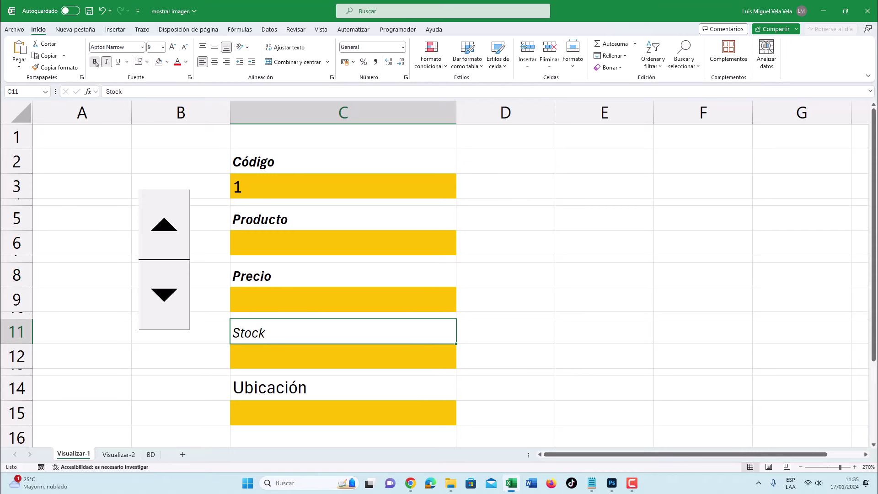
click(94, 62)
Give the Ubicación label the same smaller bold italic style, then review cells C3 and C6
click(284, 381)
click(186, 47)
click(186, 47)
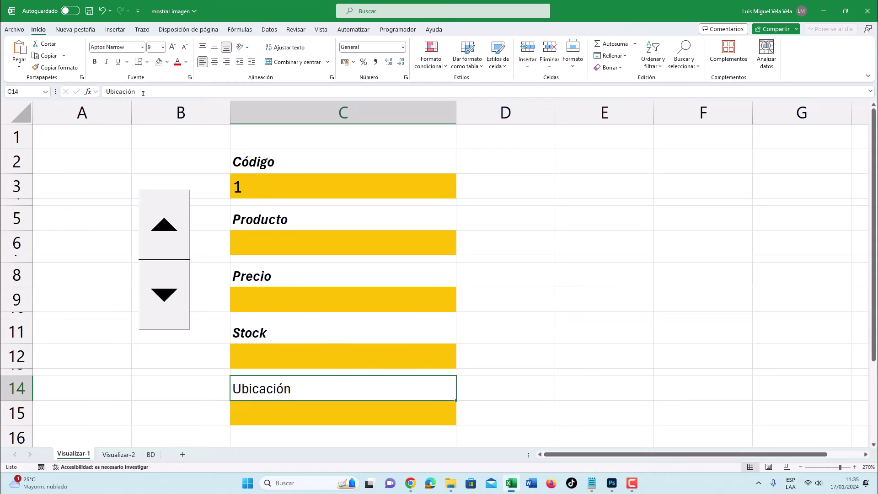
click(107, 62)
click(95, 62)
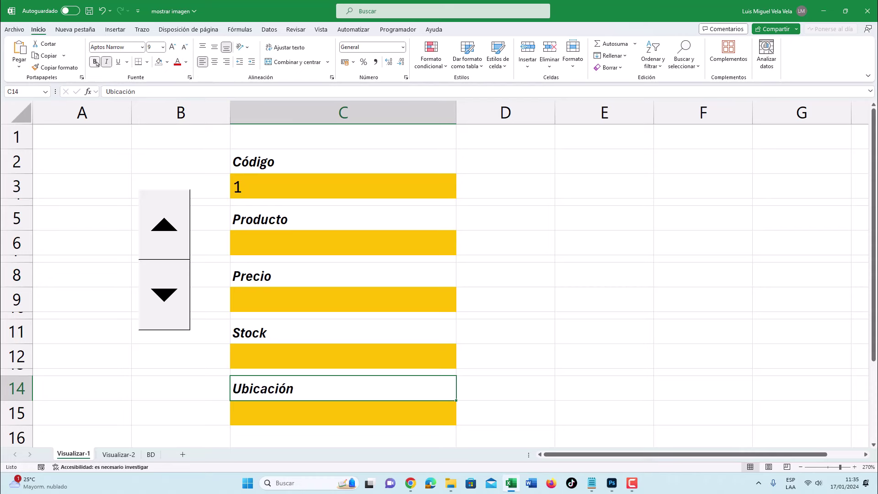
click(369, 246)
click(286, 176)
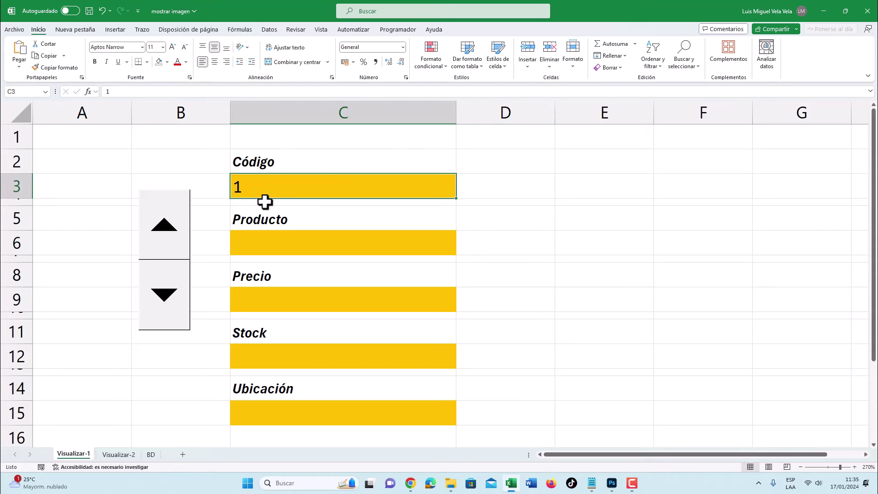
click(264, 229)
click(271, 246)
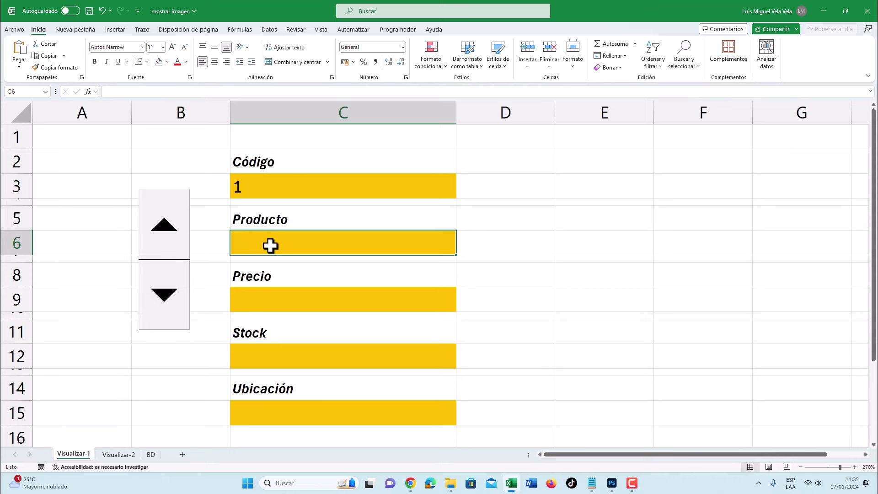
Enter =BUSCARV(C3;Tabla1[#Todo];2;FALSO) in C6, using the table on the BD sheet
double_click(270, 246)
text(=)
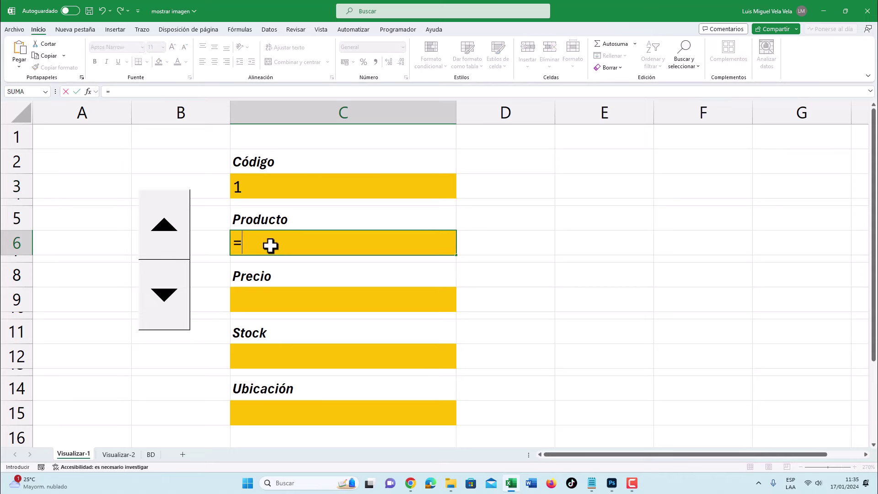
text(buscar)
key(Down)
key(Down)
key(Tab)
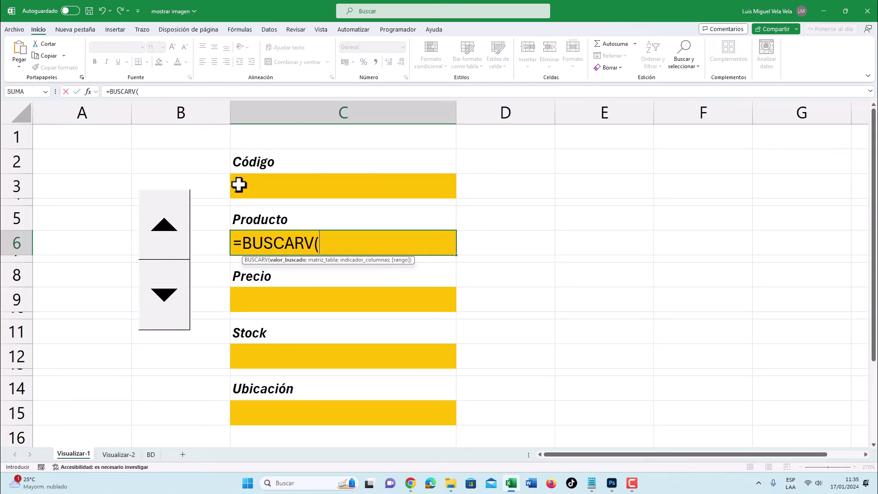
click(238, 185)
text(;)
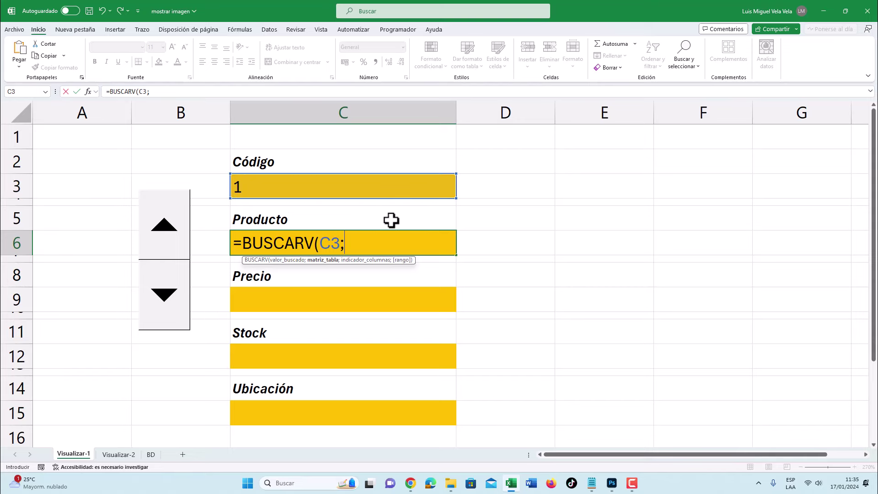
click(150, 454)
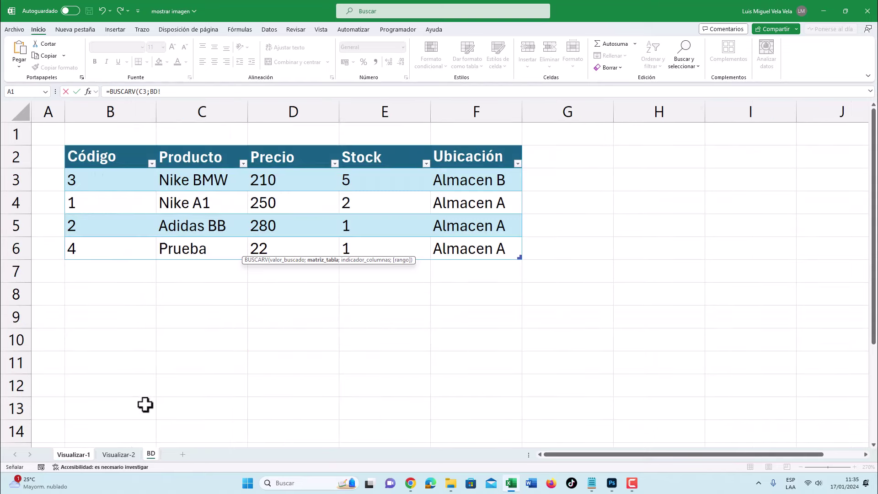
drag(90, 153, 471, 247)
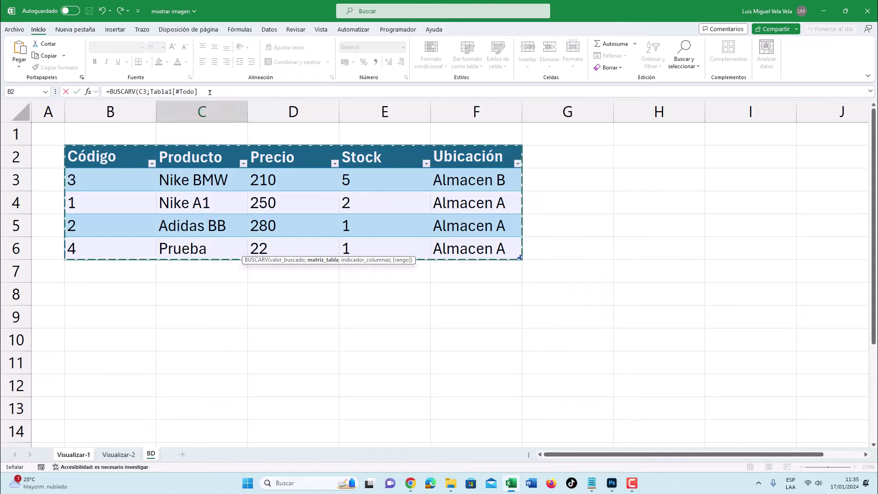
click(213, 94)
text(;)
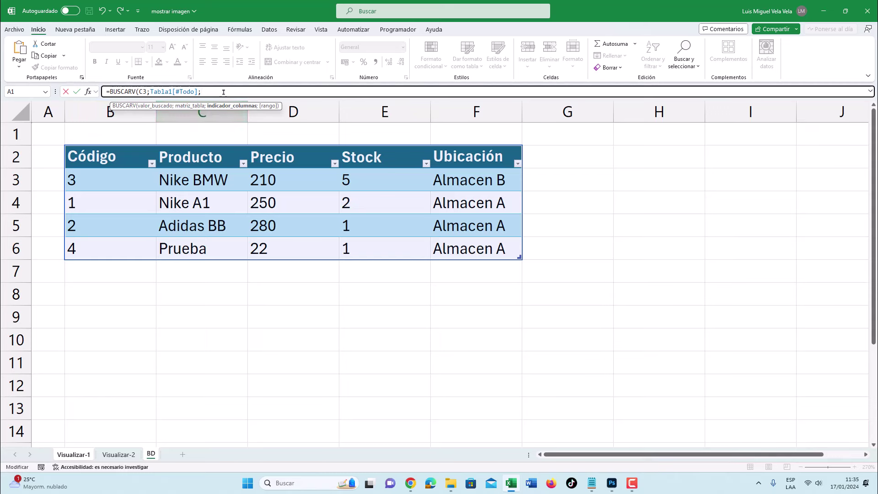
text(;FALSO)
key(Return)
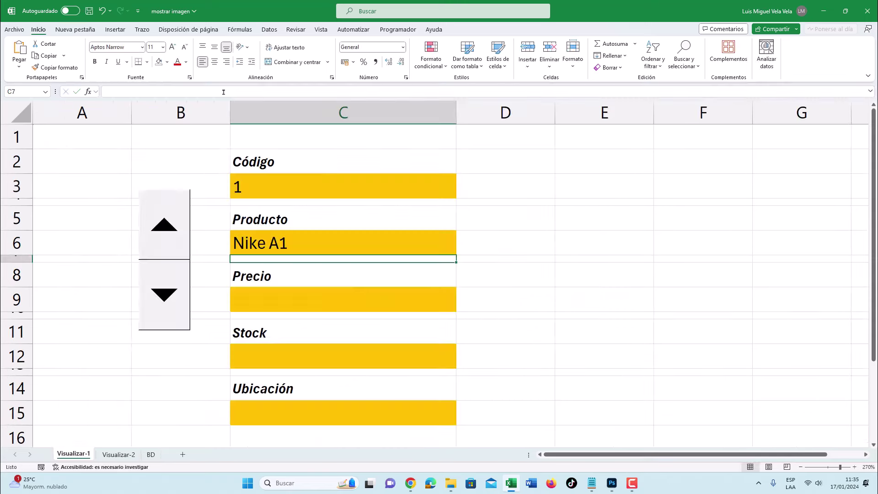
Test the lookup by spinning the Código up to 10, then reopen the C6 formula
click(283, 248)
click(170, 215)
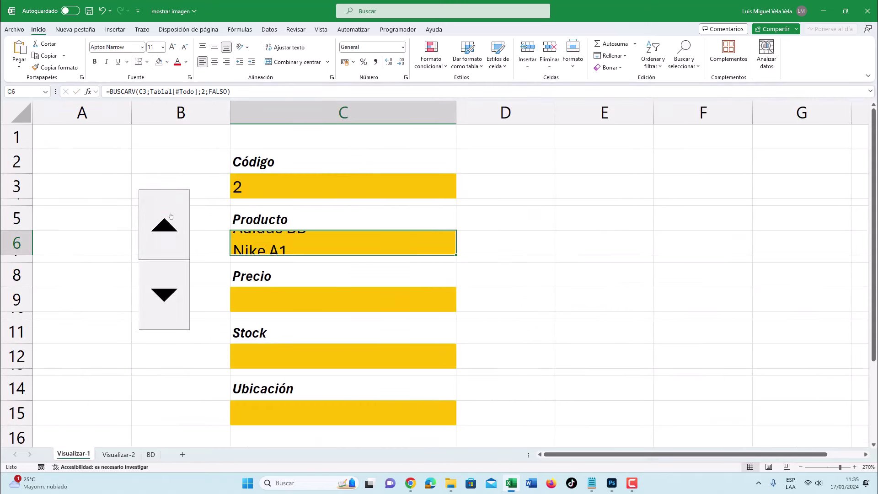
double_click(170, 216)
click(171, 215)
click(170, 215)
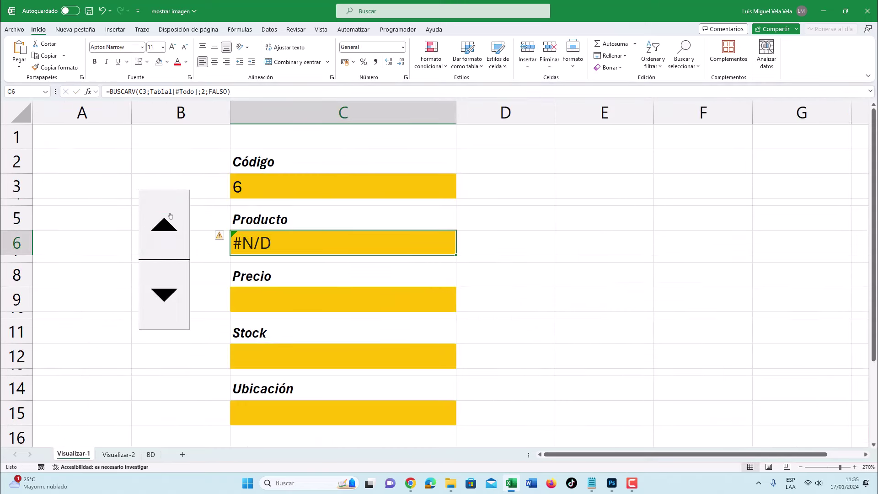
triple_click(169, 215)
click(170, 215)
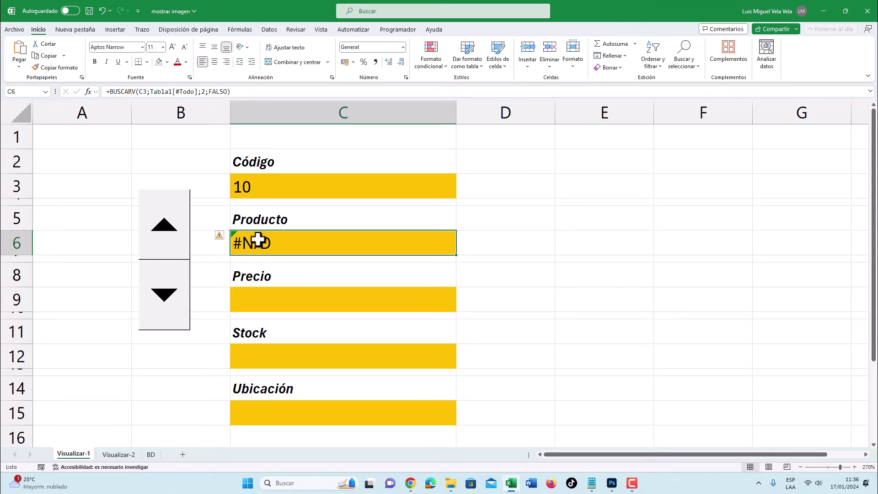
double_click(256, 240)
key(Left)
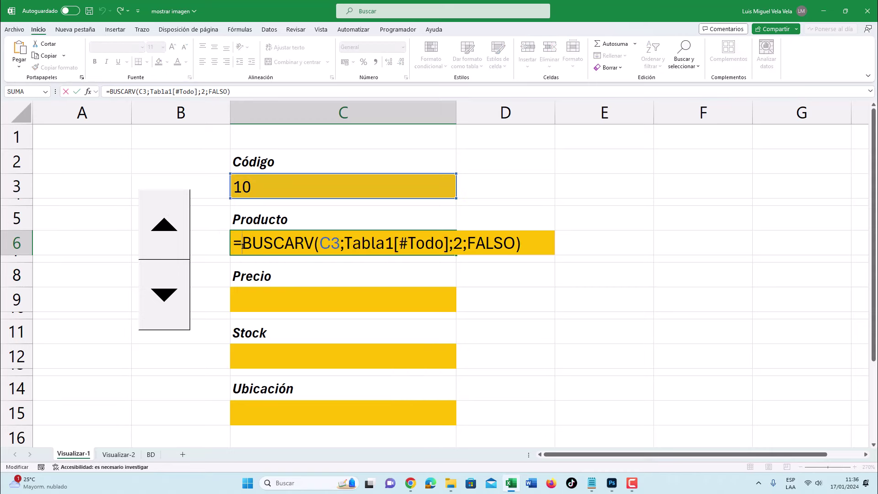
Wrap the C6 lookup in SI.ERROR so missing codes show "No se encontro"
text(Si.error)
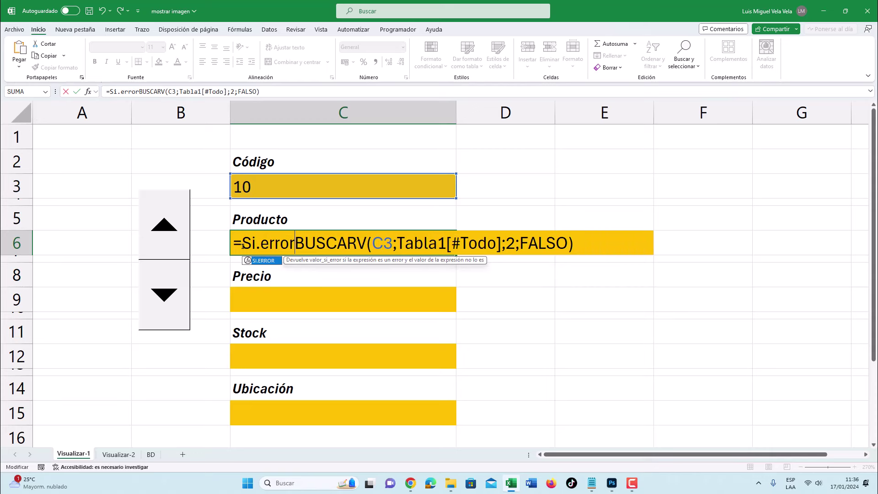
key(Tab)
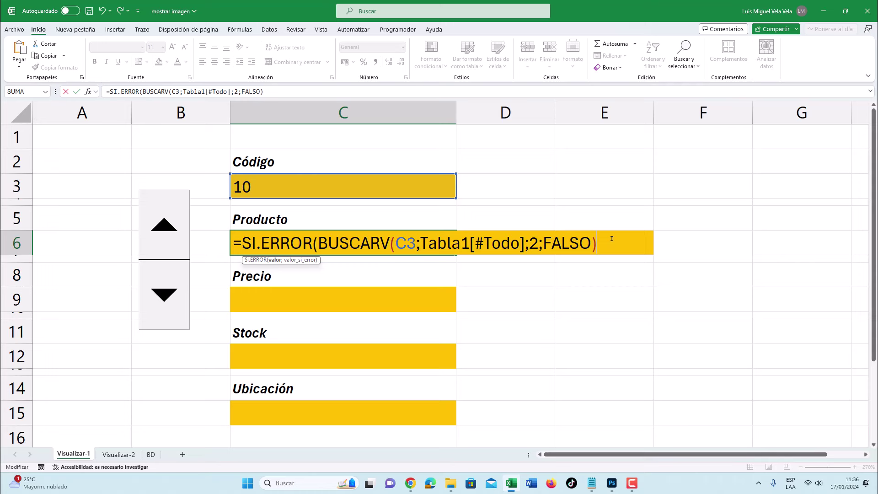
text(;)
text(No se)
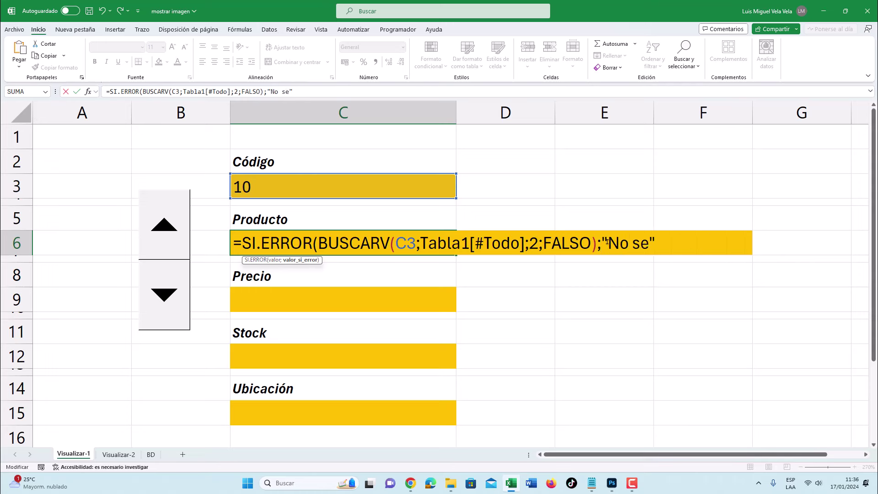
text( encontro)
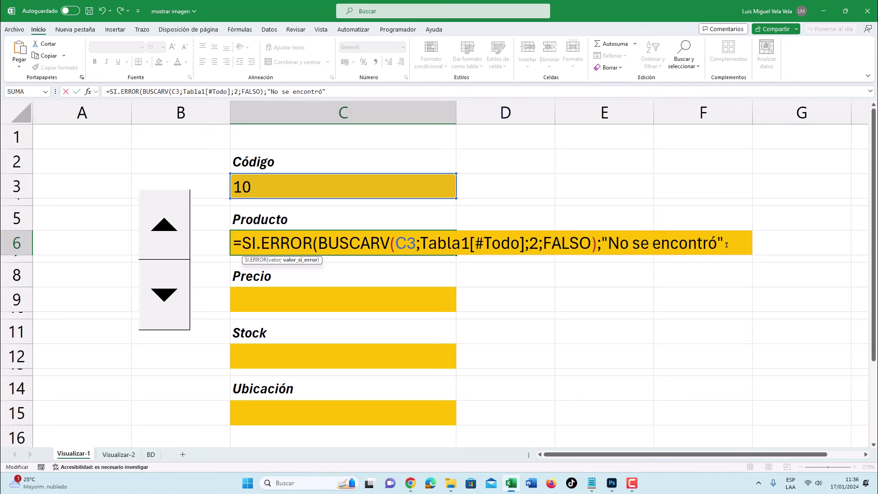
text())
key(Return)
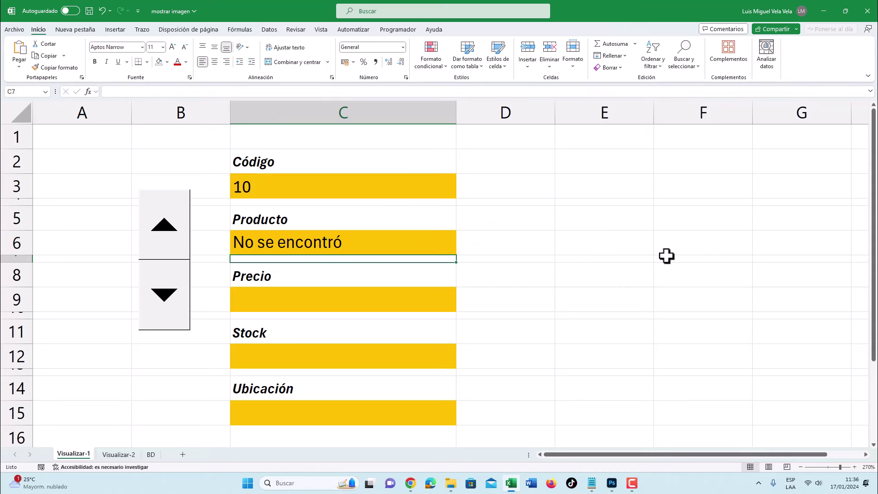
Test with the spinner, lowering the Código to 1 and then raising it to 6
click(291, 245)
click(168, 272)
click(168, 272)
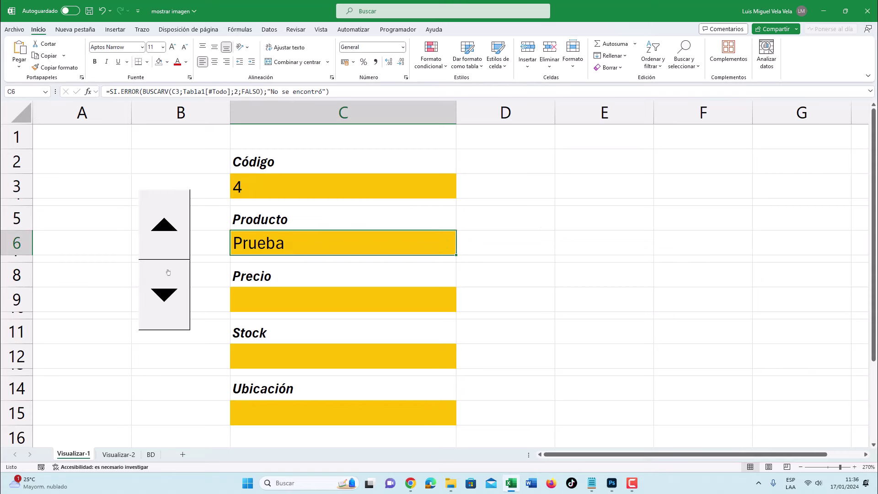
click(169, 272)
click(169, 223)
click(168, 223)
click(169, 223)
click(168, 223)
click(168, 223)
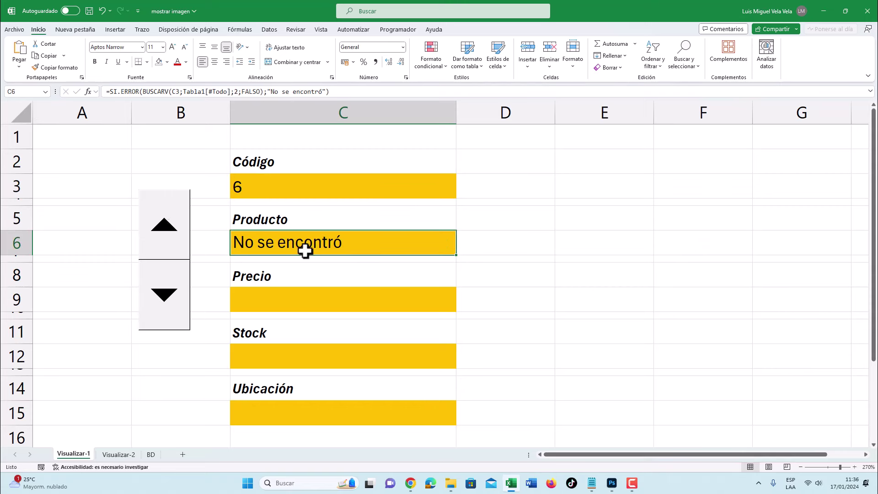
double_click(343, 244)
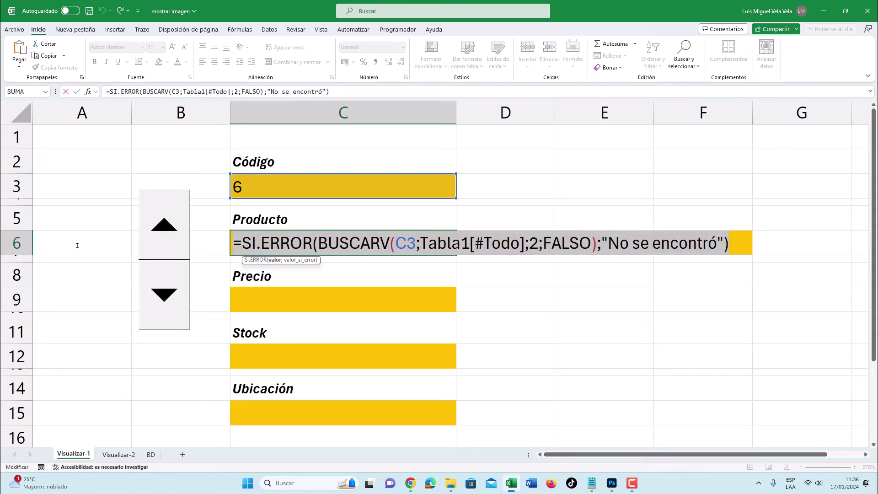
Copy the Producto lookup formula into the Precio, Stock and Ubicación cells C9, C12, C15
key(ctrl+c)
key(Return)
double_click(317, 300)
key(ctrl+v)
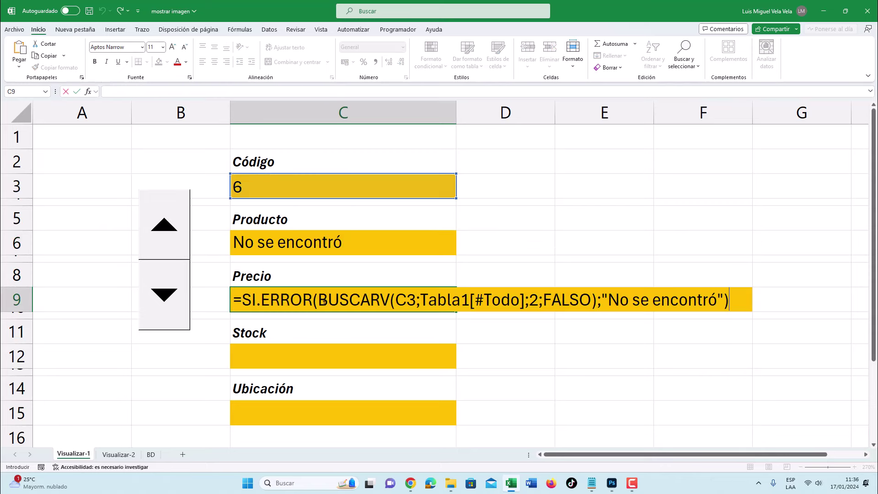
click(279, 361)
key(ctrl+v)
double_click(288, 406)
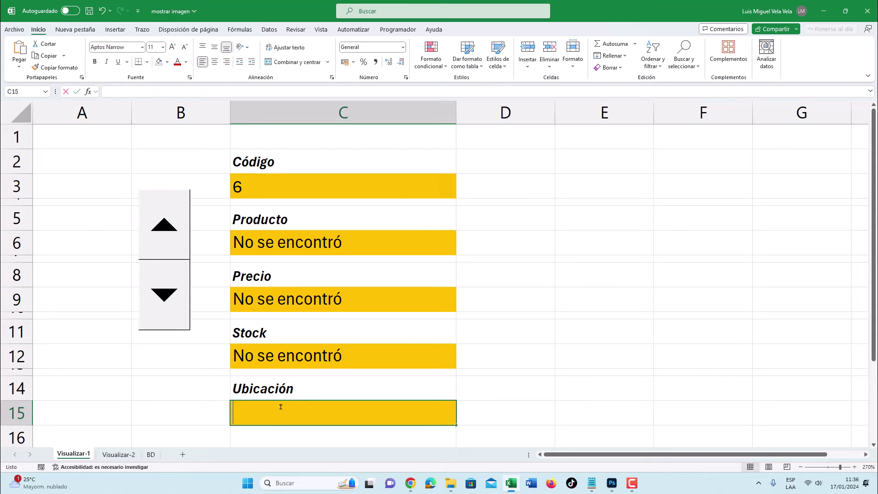
key(ctrl+v)
Set the lookup column index to 3 for Precio, 4 for Stock and 5 for Ubicación
click(275, 302)
double_click(284, 299)
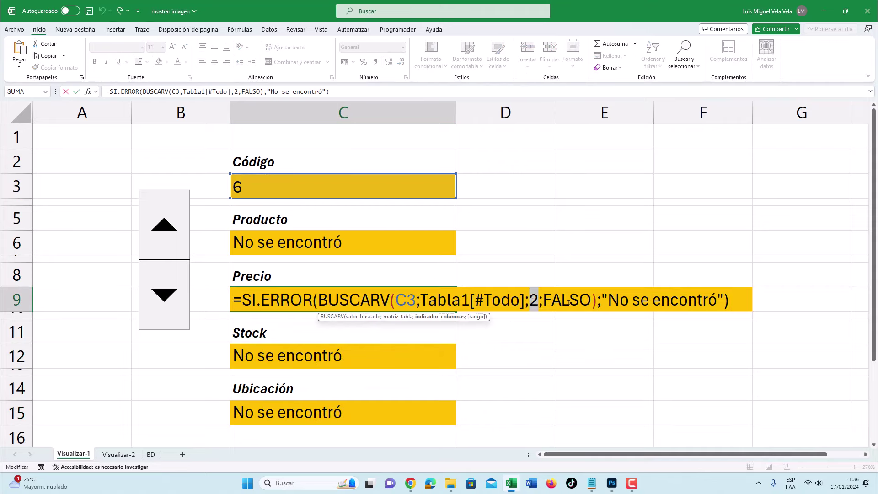
key(Return)
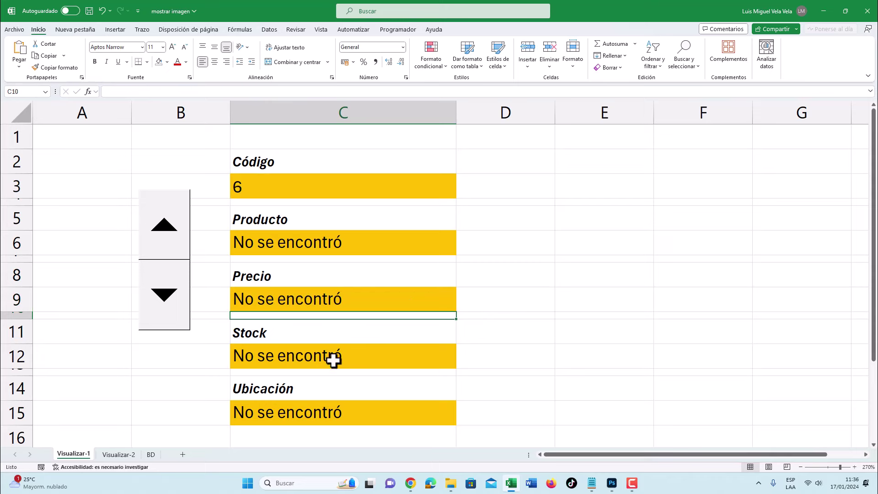
double_click(334, 358)
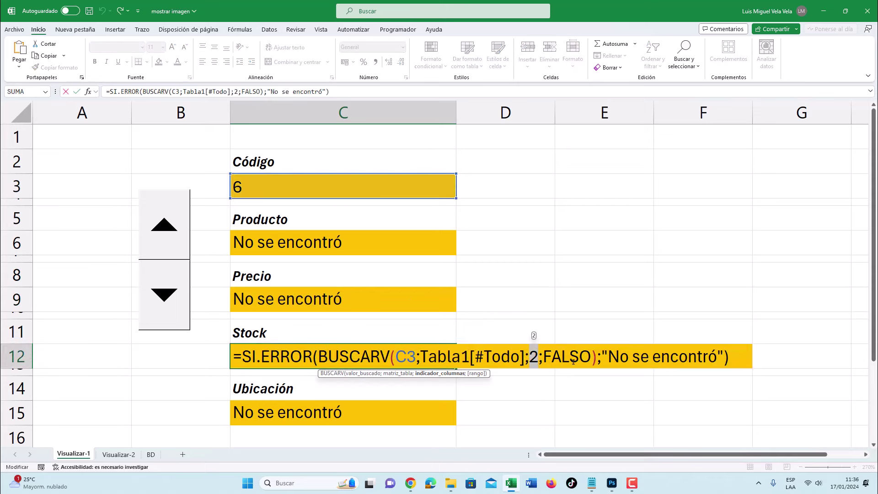
text(4)
key(Return)
double_click(302, 413)
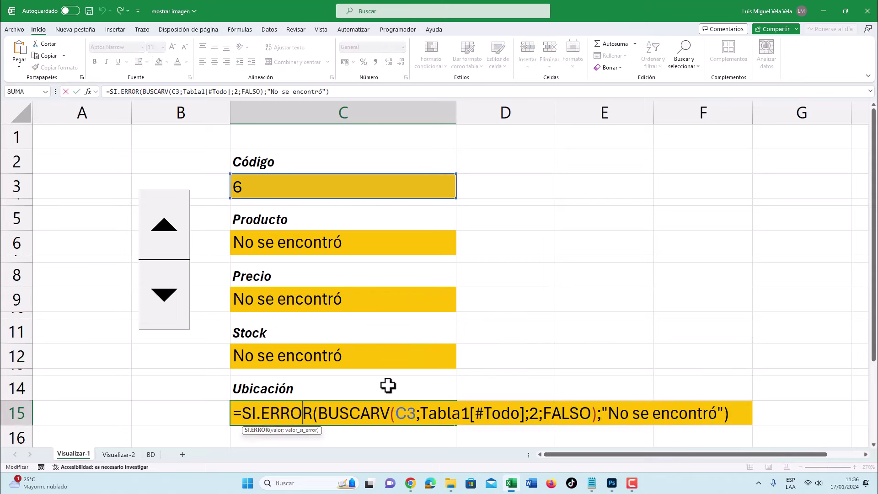
double_click(534, 413)
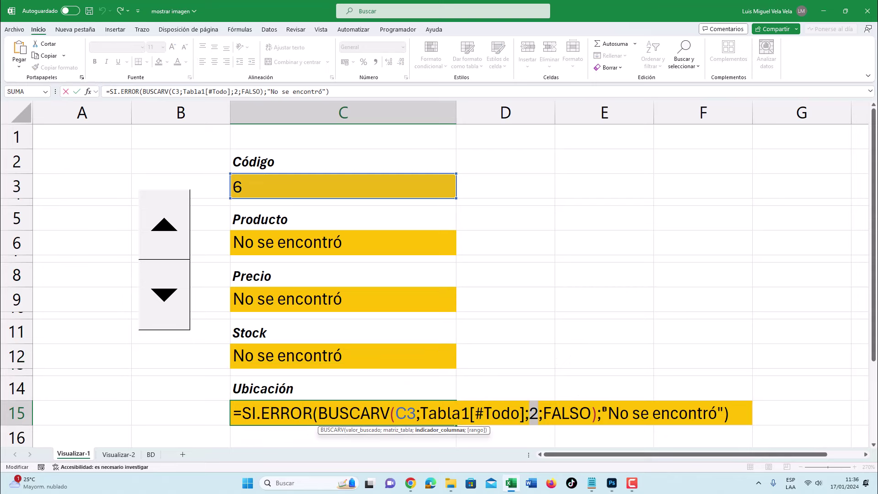
text(5)
key(Return)
Browse product codes with the spinner to test the lookups, ending back at code 1
scroll(205, 215, up, 1)
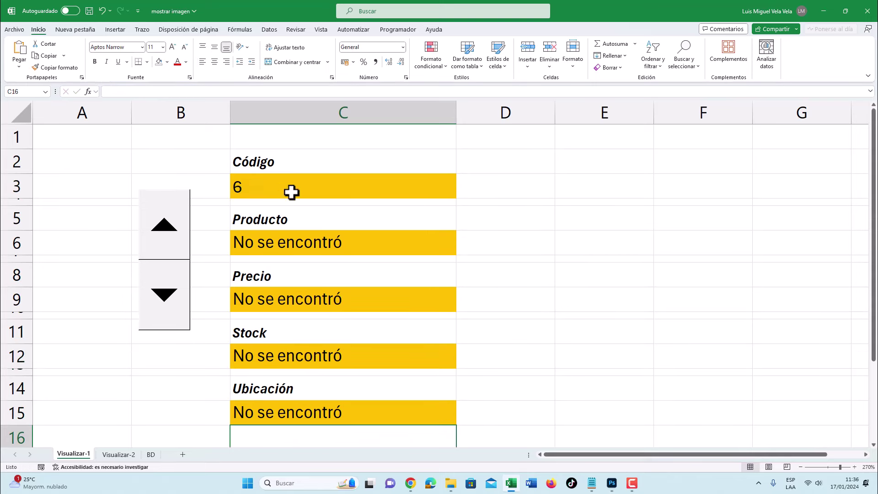
click(284, 187)
double_click(159, 284)
triple_click(159, 285)
click(165, 226)
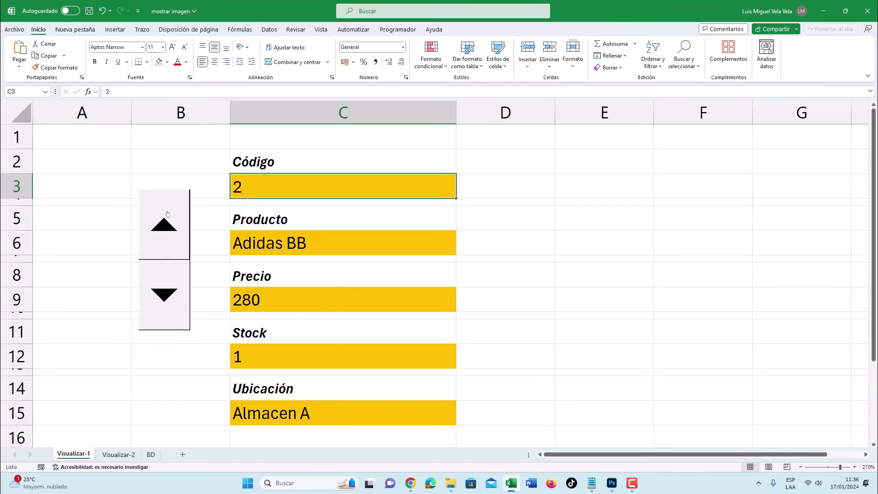
triple_click(166, 236)
double_click(164, 293)
double_click(164, 292)
click(165, 226)
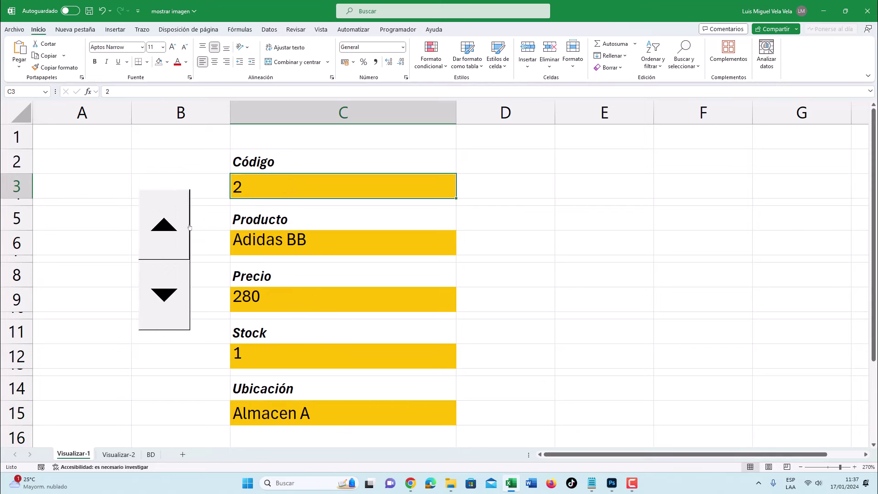
double_click(180, 225)
double_click(164, 293)
click(164, 293)
click(106, 227)
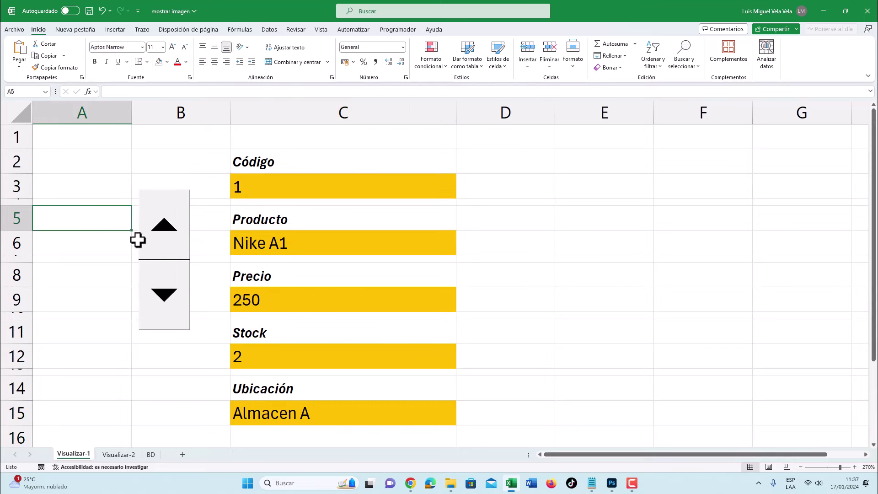
click(115, 30)
Draw a rectangle from D3 down to F15 beside the product form
click(148, 67)
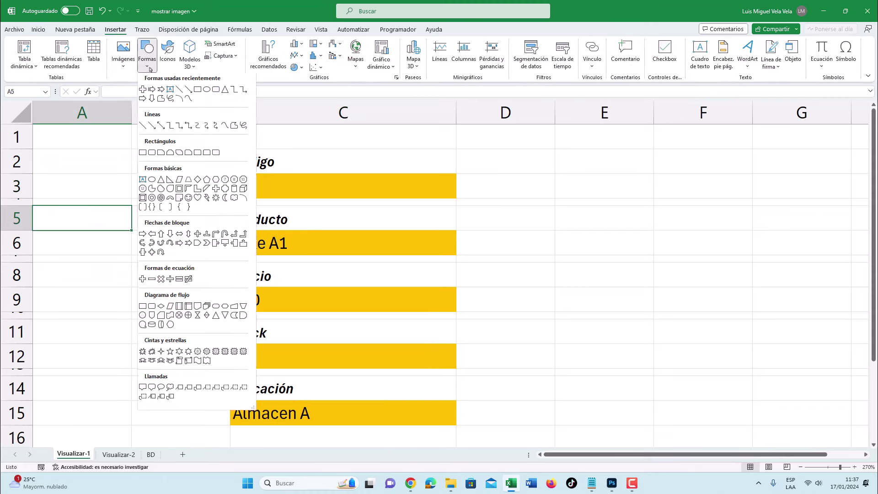
click(143, 155)
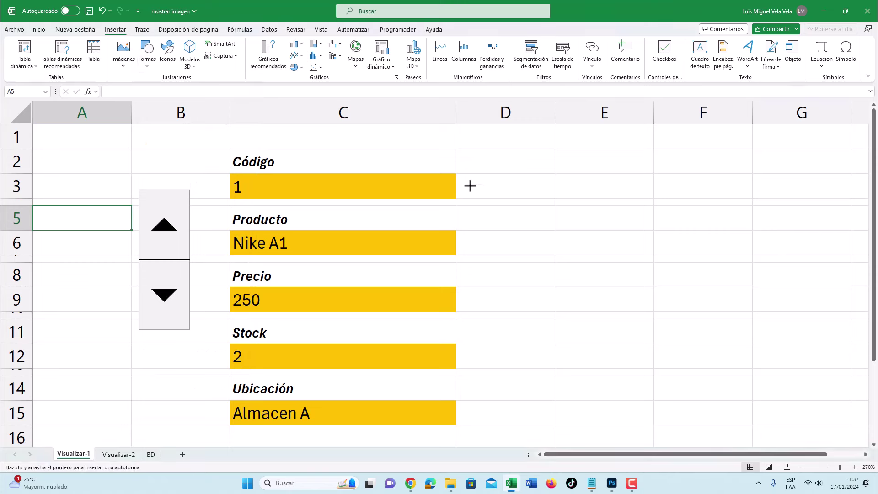
drag(473, 174, 730, 424)
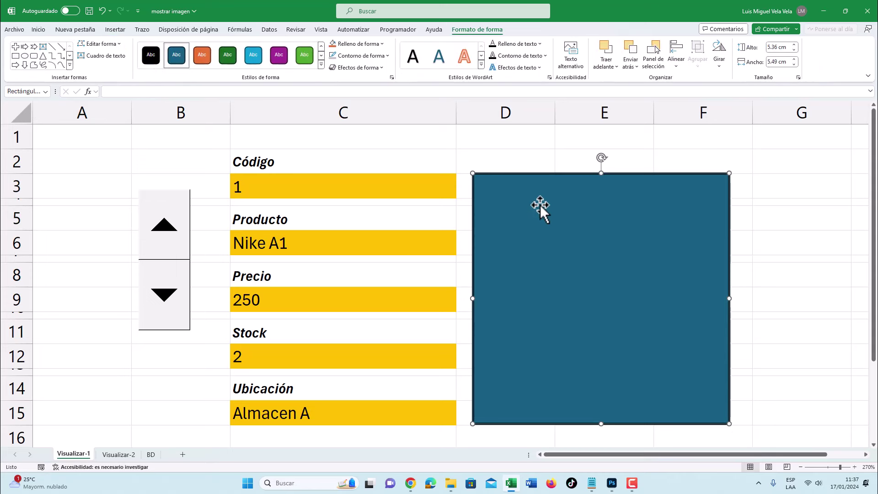
mouse_move(542, 195)
mouse_down()
mouse_move(599, 171)
mouse_move(565, 194)
mouse_up()
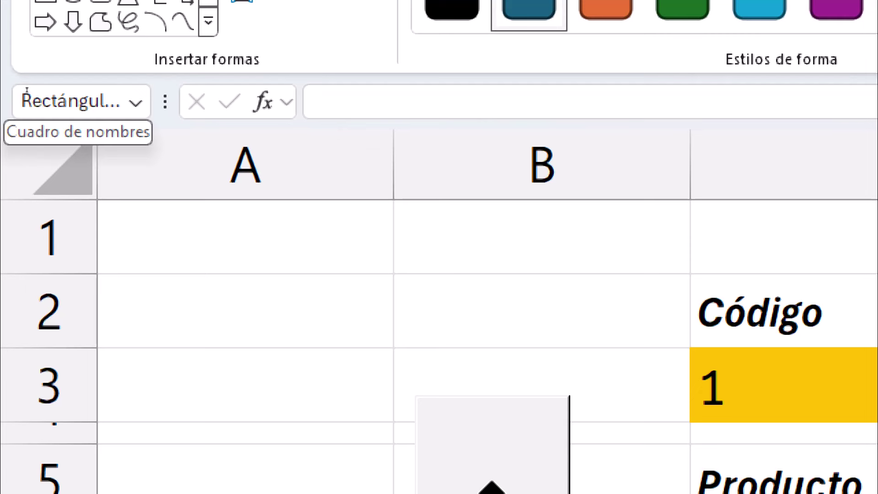
Name the rectangle 'Imagen' in the Name Box and verify the name
click(27, 91)
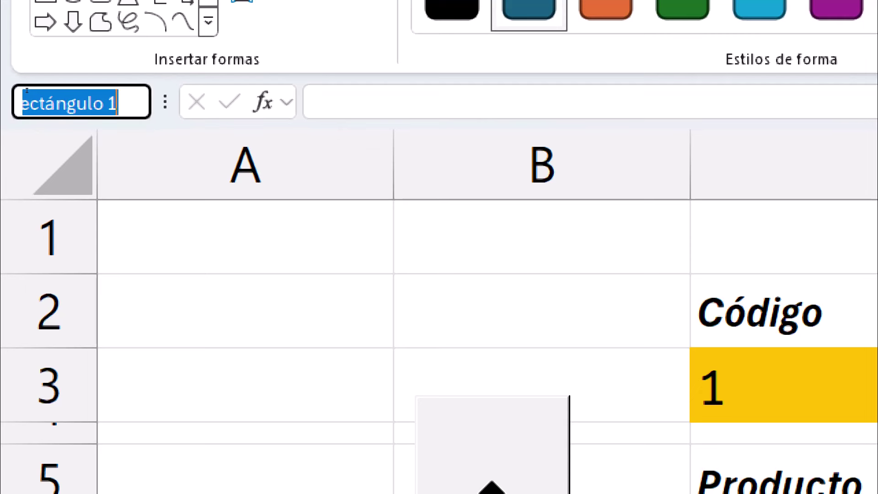
text(Imagen)
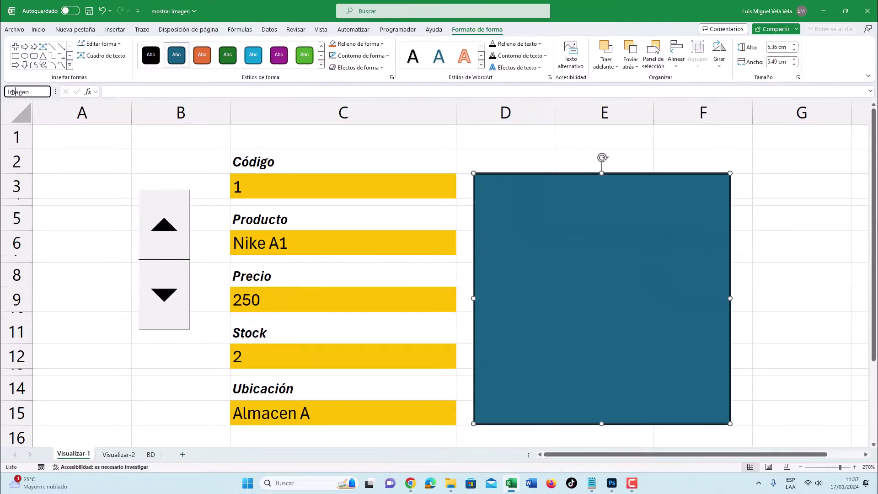
key(Return)
click(55, 178)
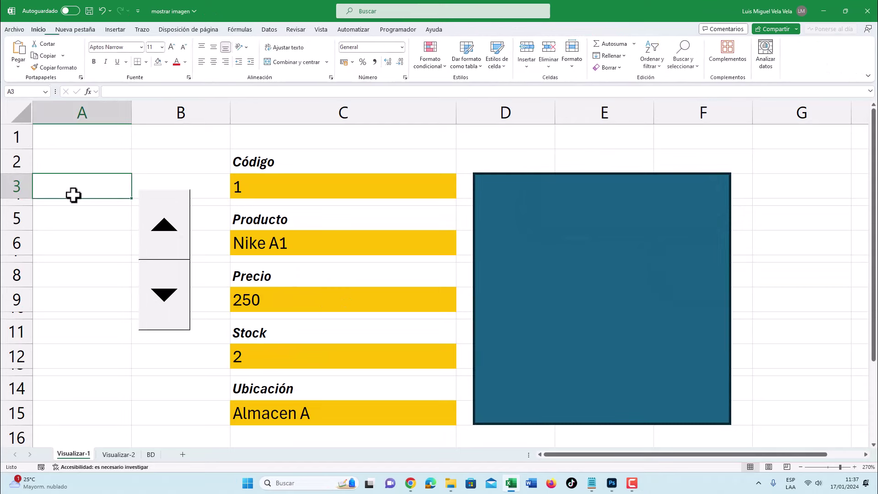
click(74, 218)
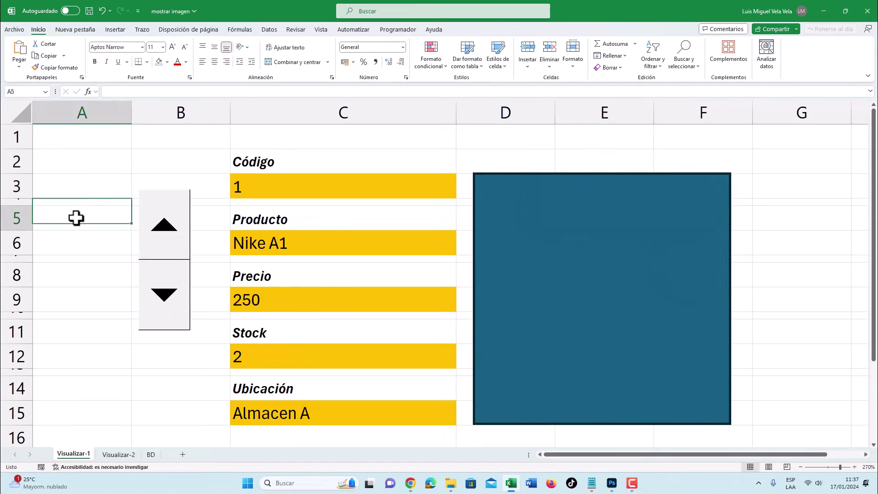
click(550, 190)
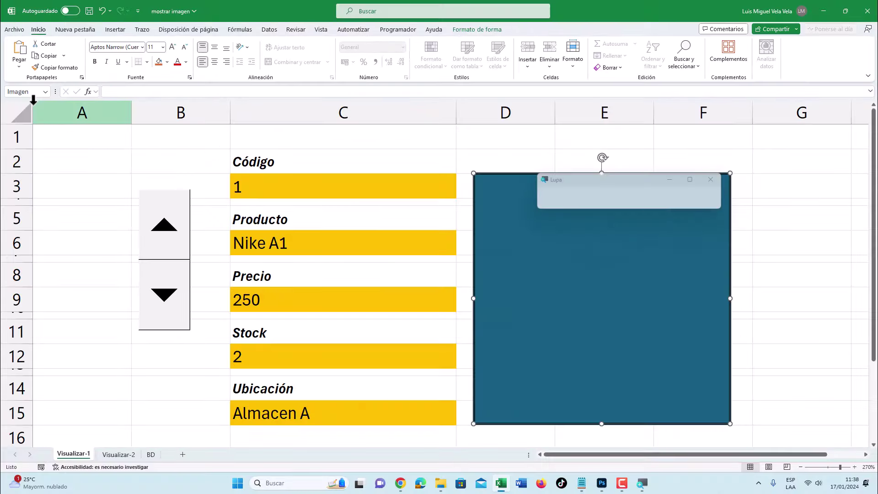
click(82, 192)
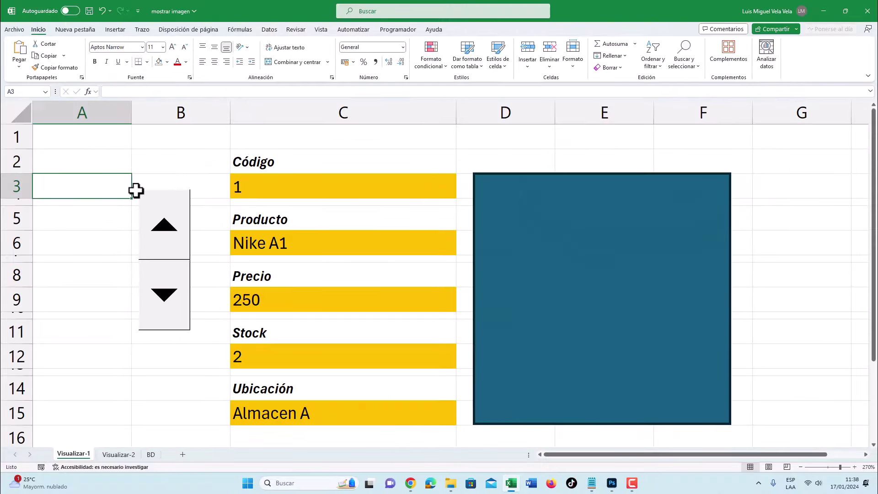
Open the Visualizar-1 sheet's code with Ver código
right_click(77, 456)
click(66, 455)
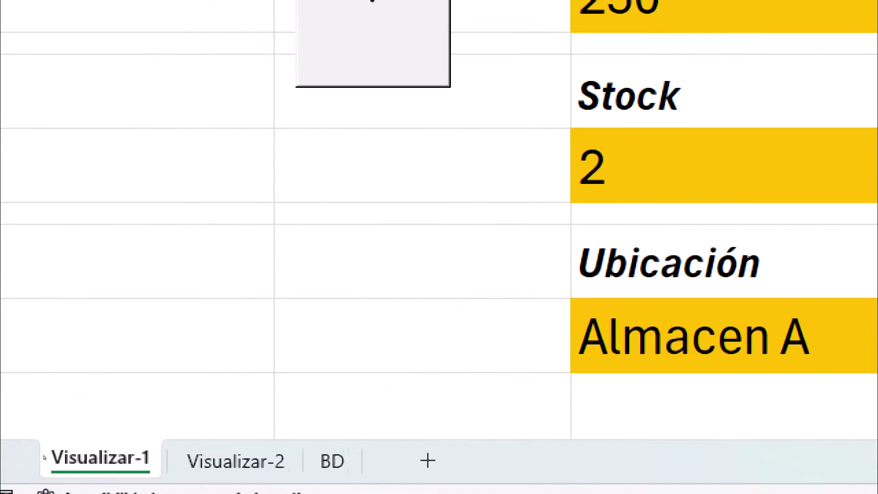
right_click(67, 455)
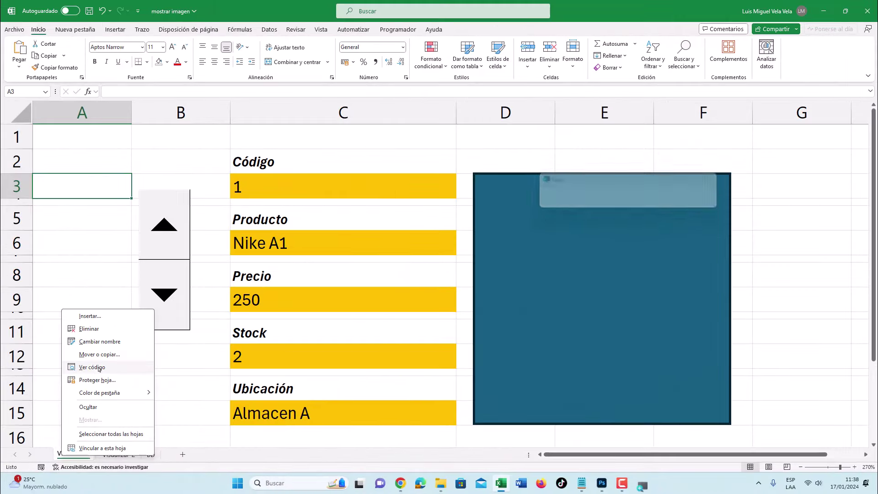
click(159, 199)
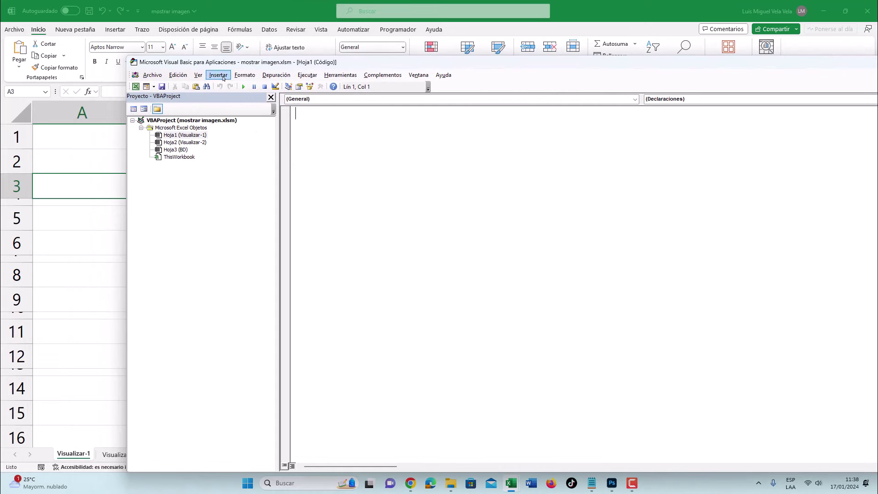
Insert a new module, Módulo1, and restore the editor to a smaller window
click(219, 75)
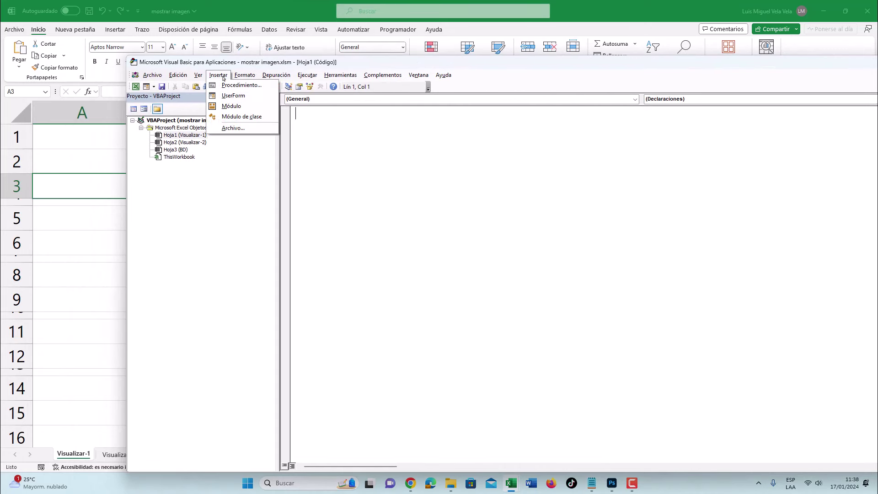
click(231, 107)
click(173, 172)
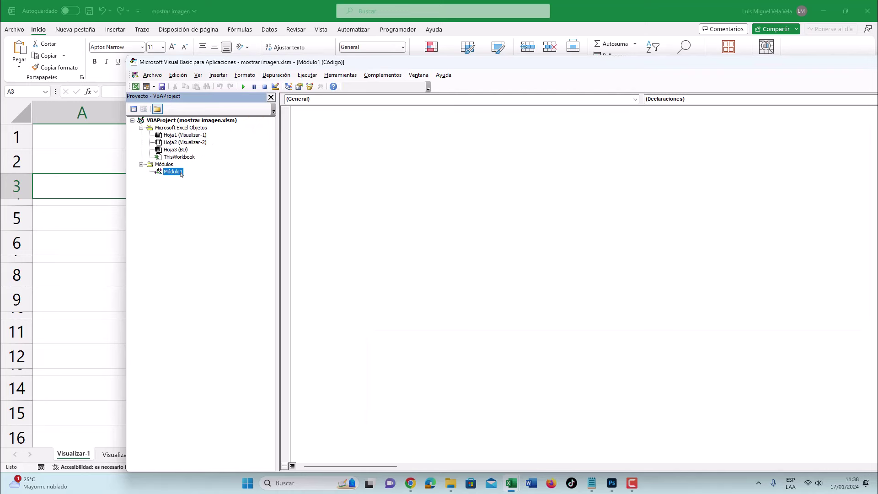
double_click(179, 173)
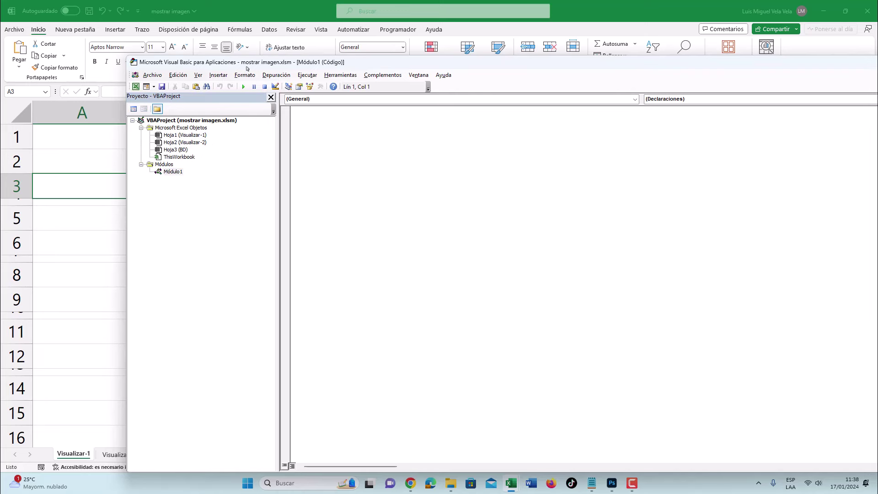
key(super+Up)
double_click(656, 76)
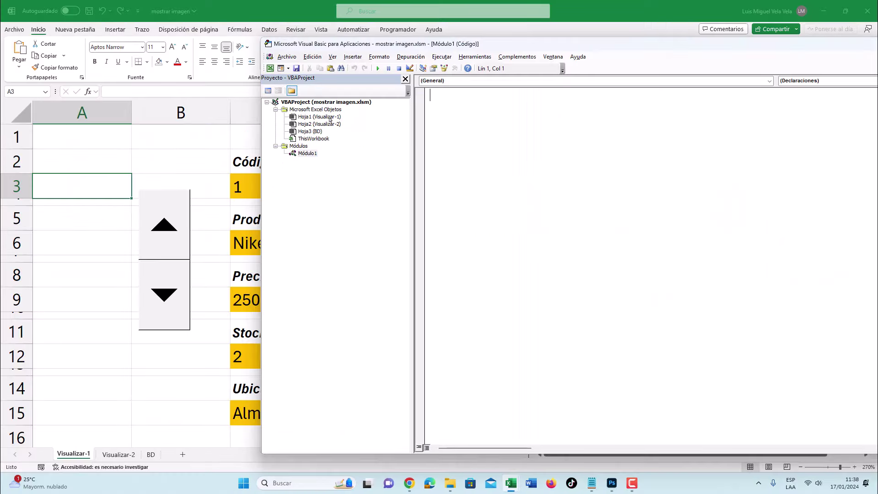
Create a Worksheet_Change procedure for Visualizar-1 and delete the SelectionChange stub
double_click(329, 118)
drag(483, 43, 216, 58)
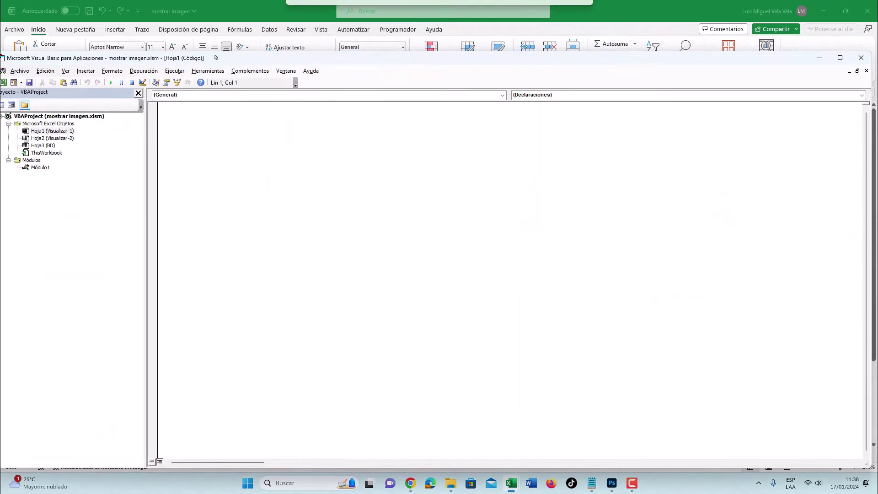
click(191, 95)
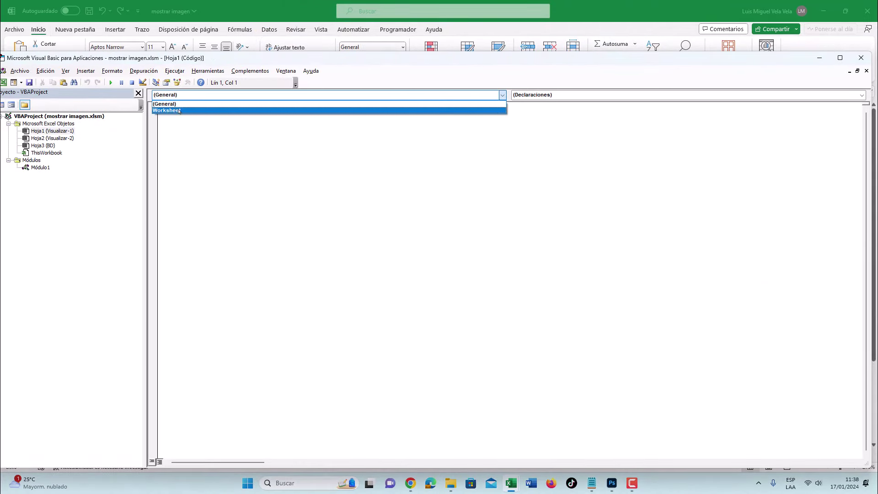
click(179, 110)
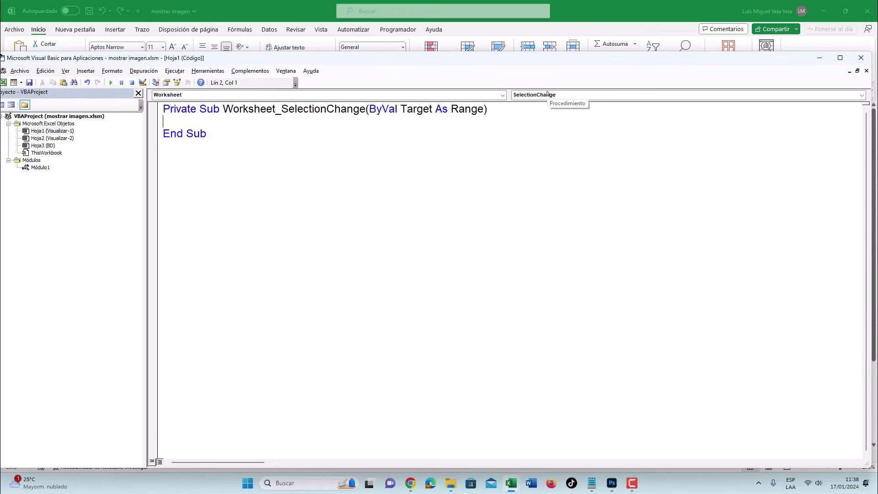
key(super+plus)
click(594, 93)
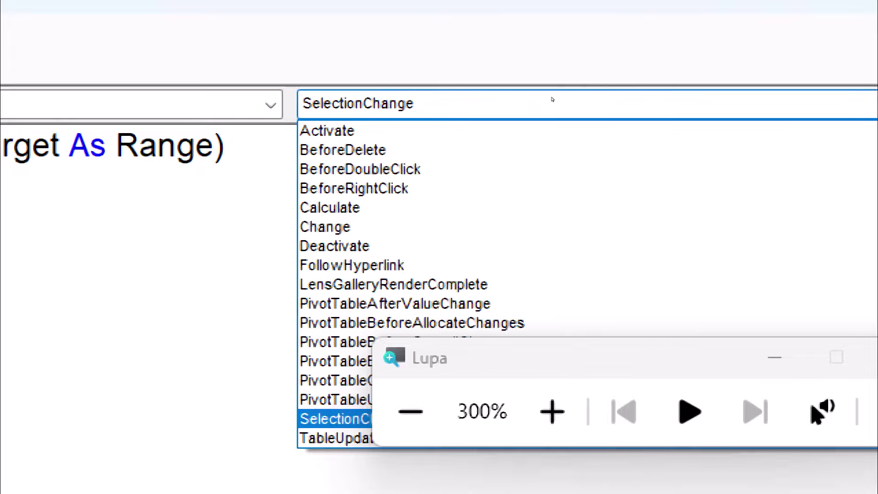
key(Return)
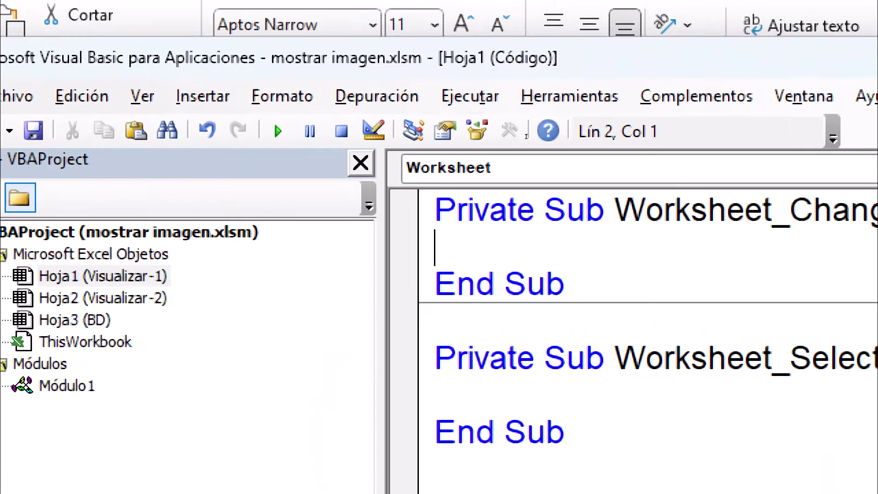
key(super+Escape)
drag(156, 185, 156, 161)
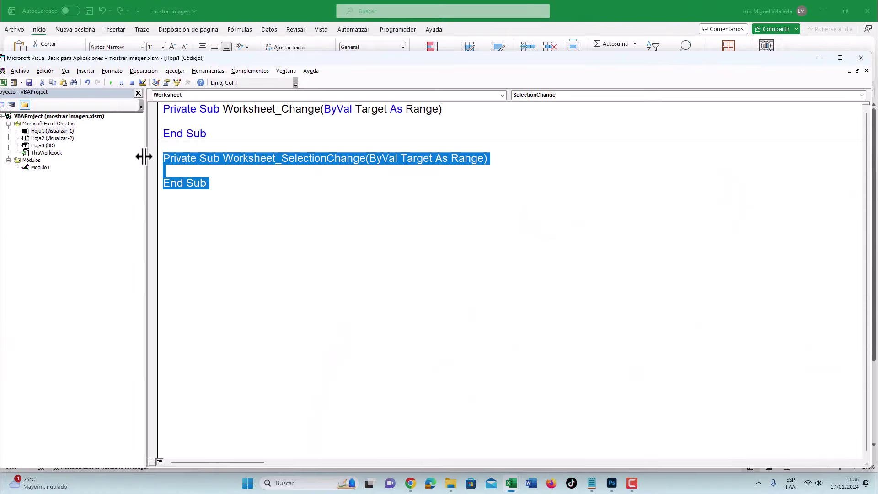
key(Delete)
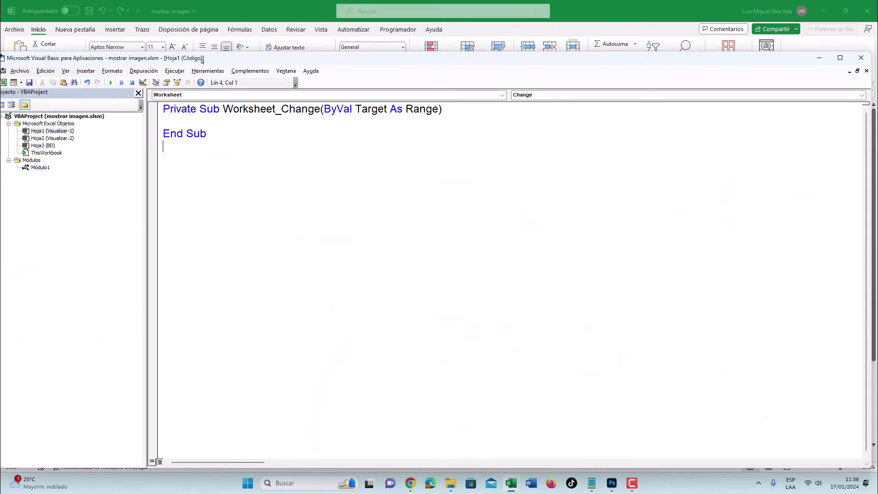
mouse_move(202, 61)
mouse_down()
mouse_move(355, 65)
mouse_move(269, 90)
mouse_up()
Write MsgBox "hola" inside the Change procedure and return to Excel with Alt+F11
key(Return)
key(Return)
key(Return)
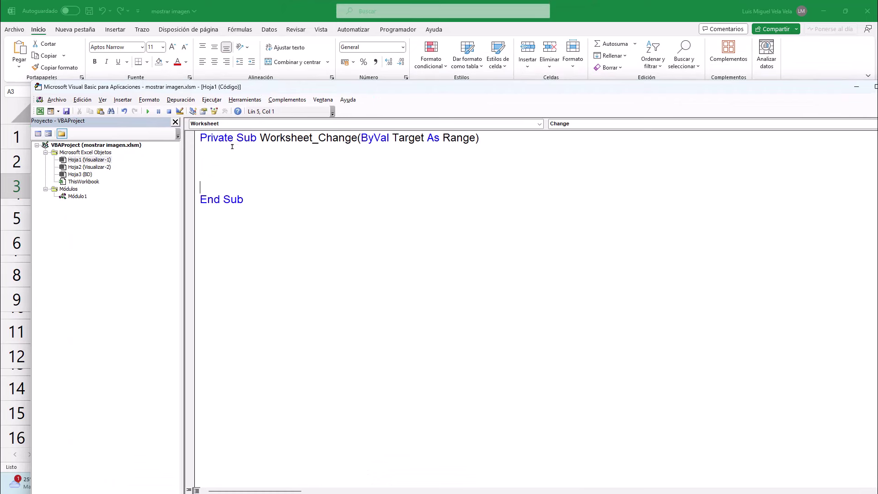
text(msg)
text(box "")
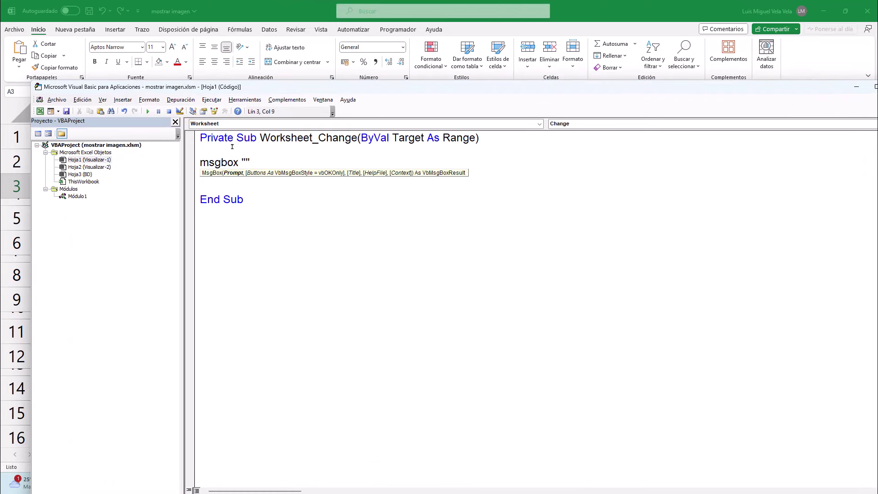
text(hola)
key(ctrl+End)
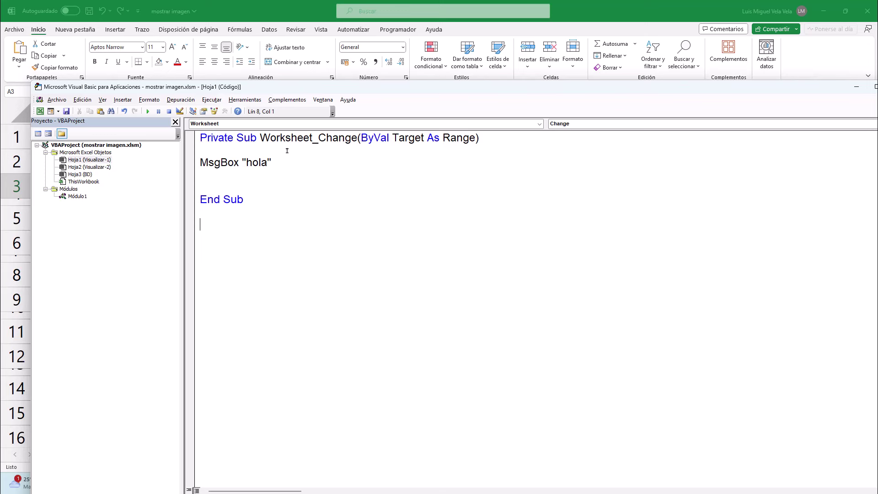
drag(271, 162, 201, 166)
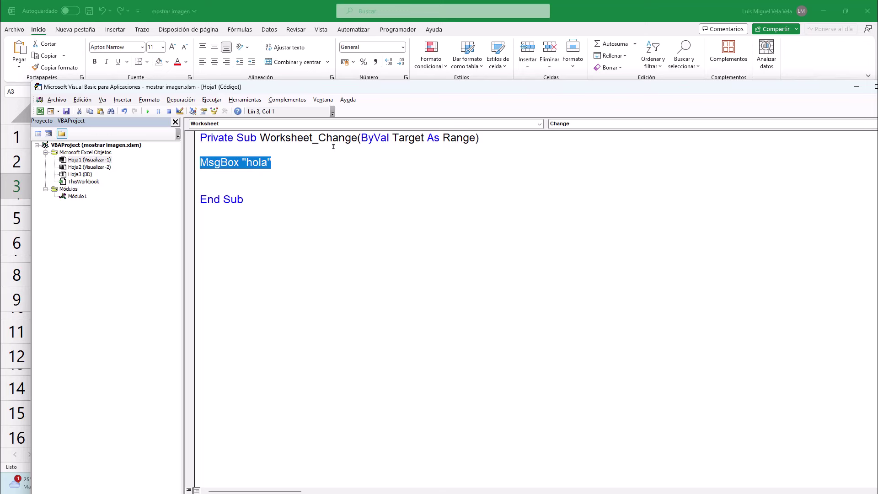
key(alt+F11)
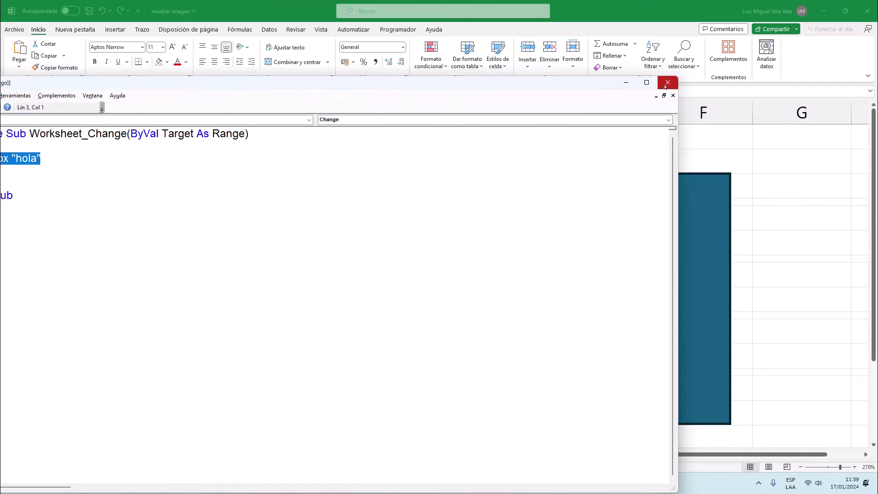
Change the Código in C3 to 2, then to 3, dismissing the 'hola' message each time
scroll(264, 266, down, 2)
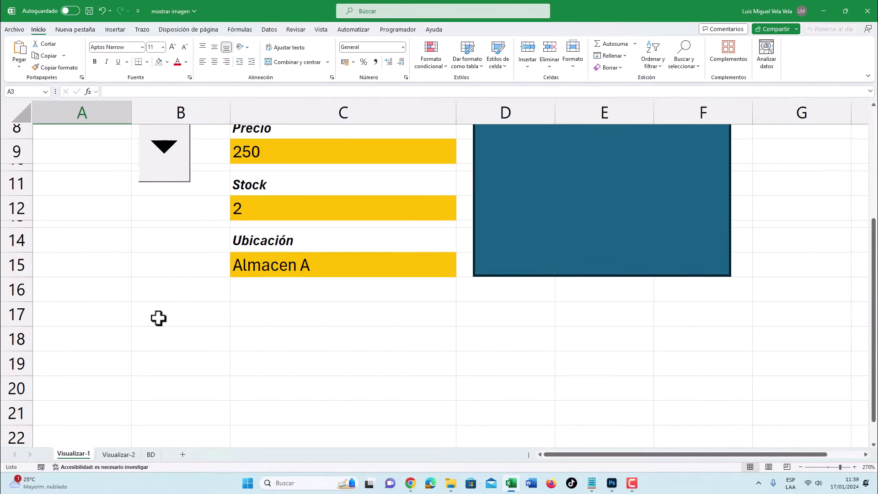
scroll(158, 318, up, 2)
click(254, 193)
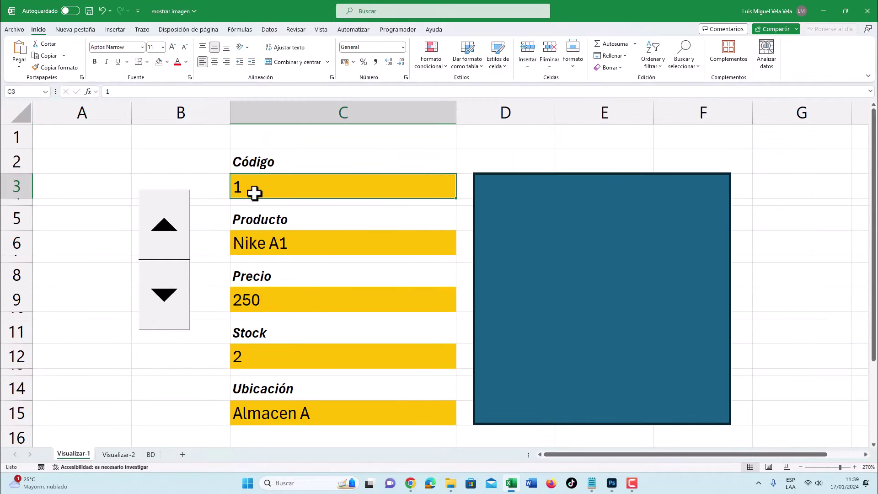
text(2)
key(Return)
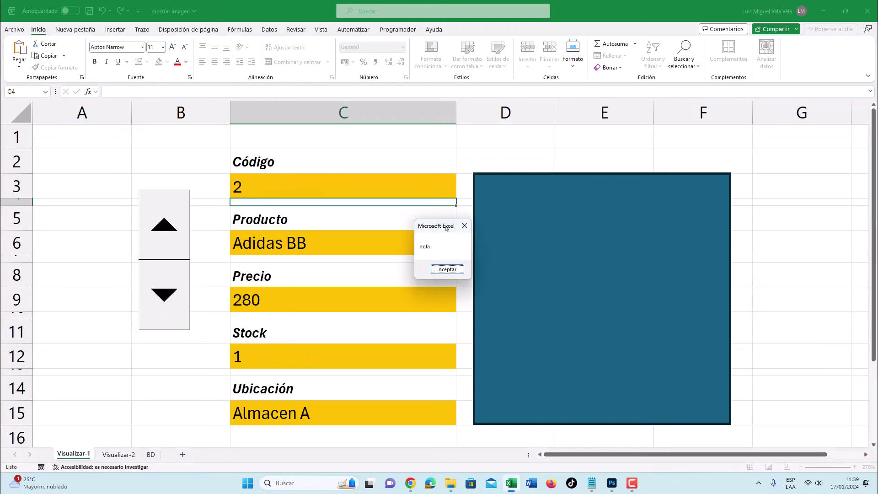
drag(447, 228, 98, 195)
click(101, 234)
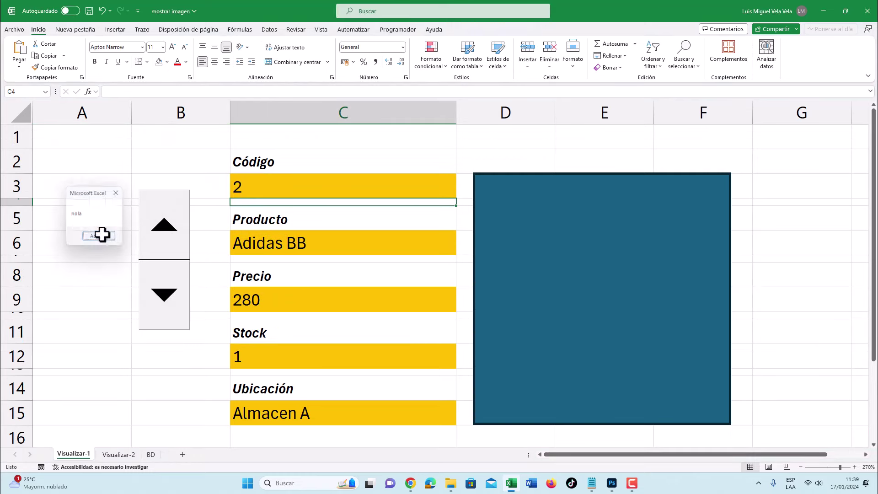
click(250, 184)
text(3)
key(Return)
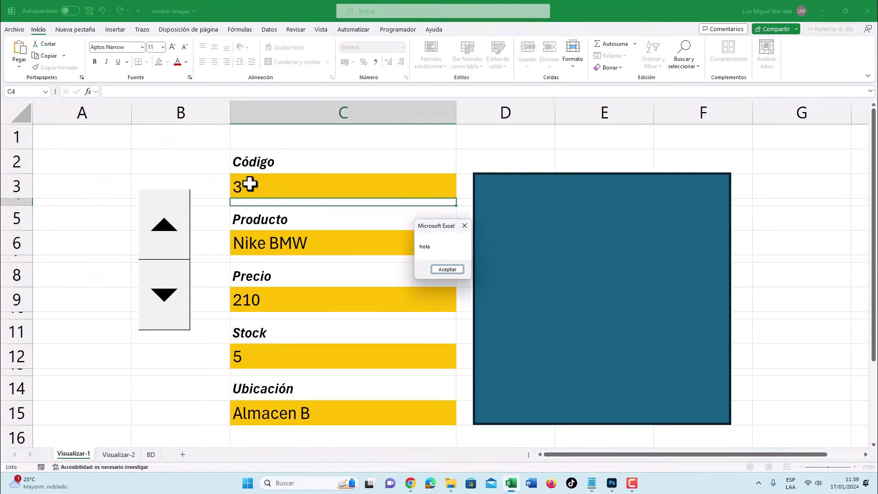
click(448, 270)
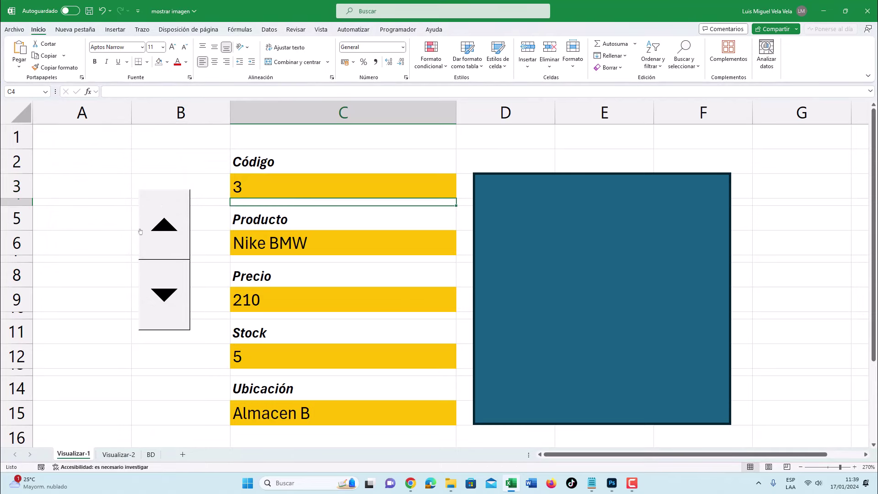
Select cells B19 and B20 below the form, dismissing each 'hola' message that appears
scroll(140, 233, down, 5)
click(159, 215)
click(169, 247)
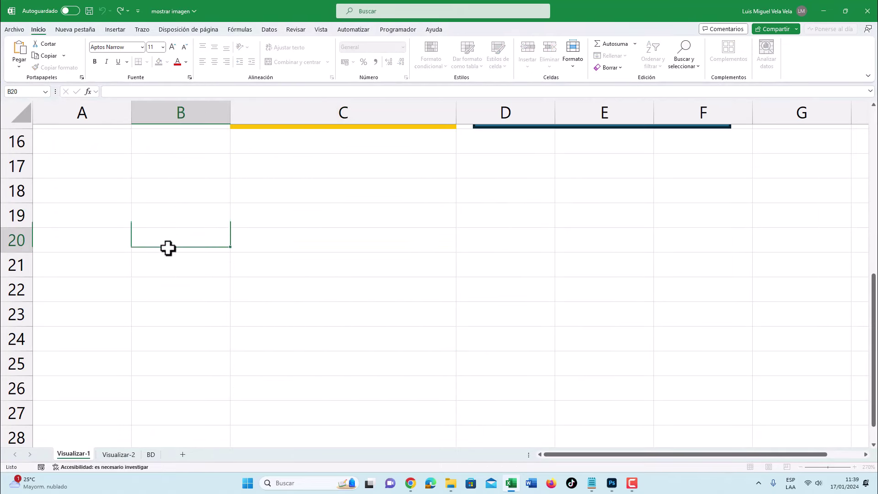
click(454, 271)
click(169, 220)
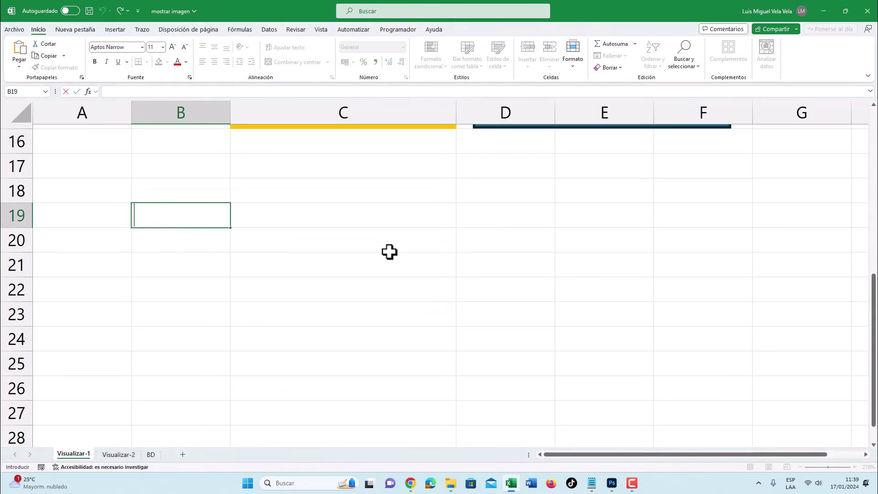
click(175, 245)
click(441, 266)
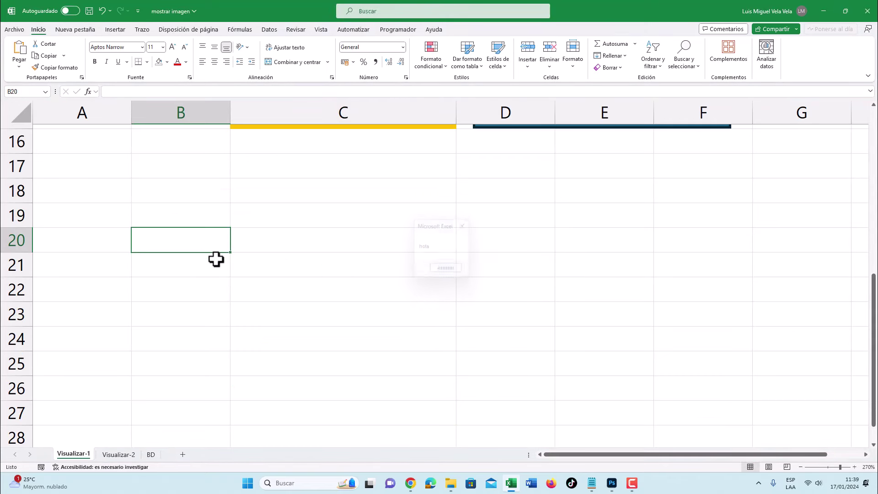
Enter test text 'csfdsf' in B20 and then delete it, dismissing the 'hola' messages
text(csfdsf)
click(177, 258)
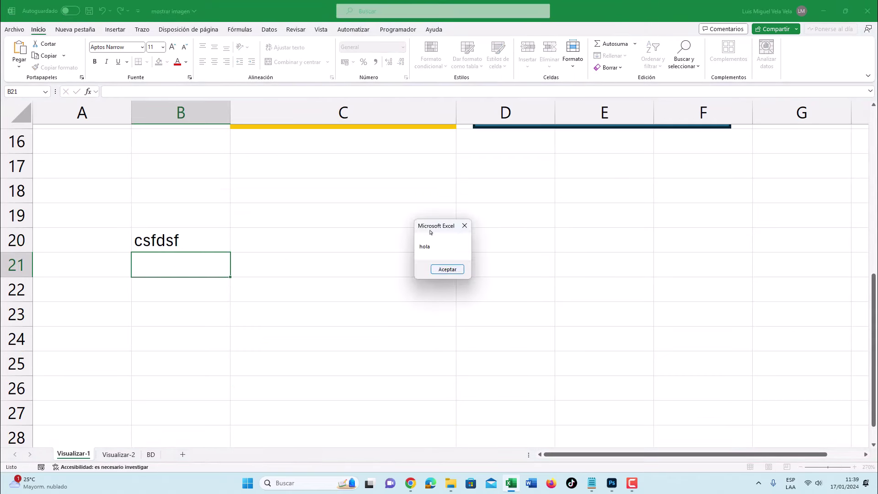
mouse_move(446, 229)
mouse_down()
mouse_move(167, 207)
mouse_move(185, 188)
mouse_up()
click(179, 230)
click(163, 235)
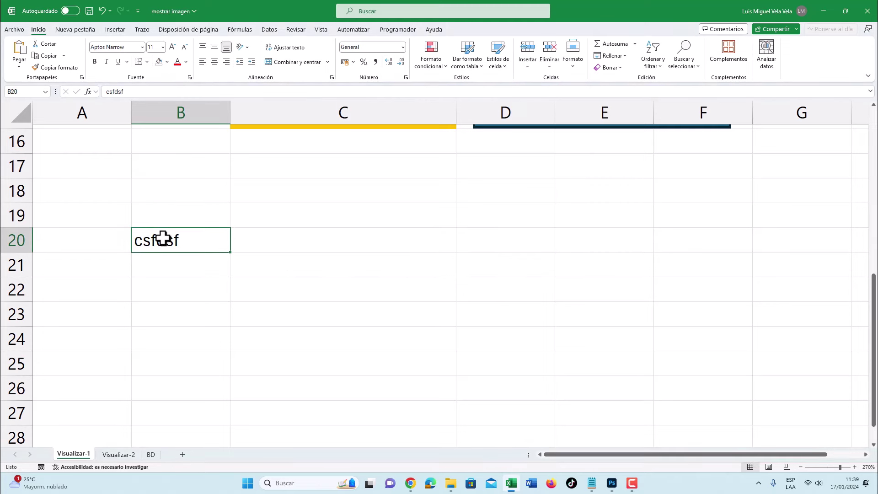
key(Delete)
click(446, 269)
scroll(323, 247, up, 5)
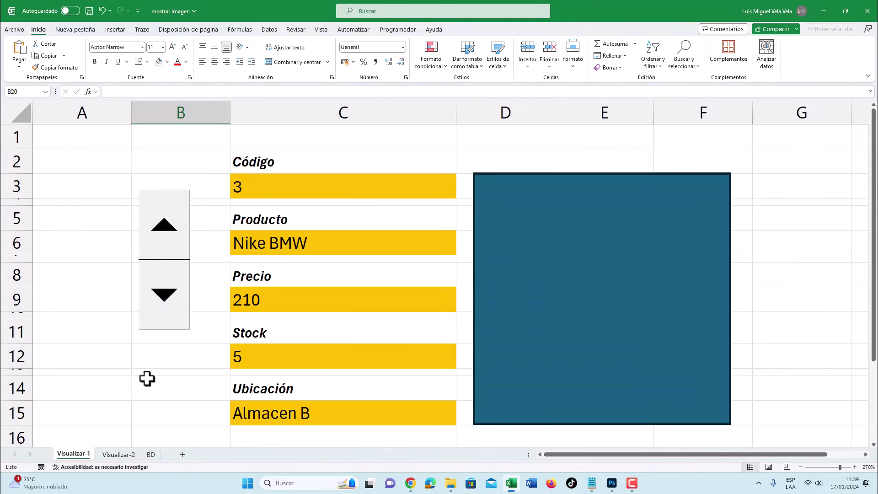
right_click(95, 453)
Open the Visualizar-1 sheet's code and keep Worksheet / Change selected in the procedure lists
click(108, 367)
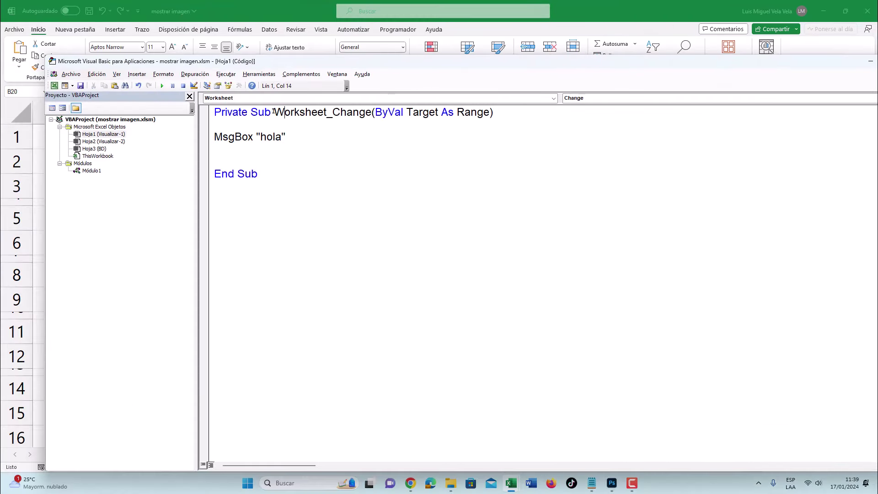
drag(324, 112, 272, 112)
drag(365, 112, 305, 112)
click(553, 97)
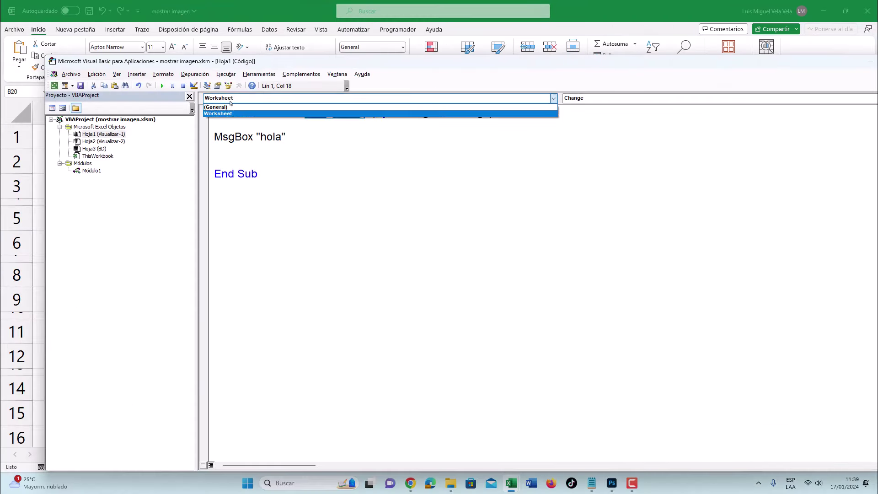
click(554, 98)
click(589, 97)
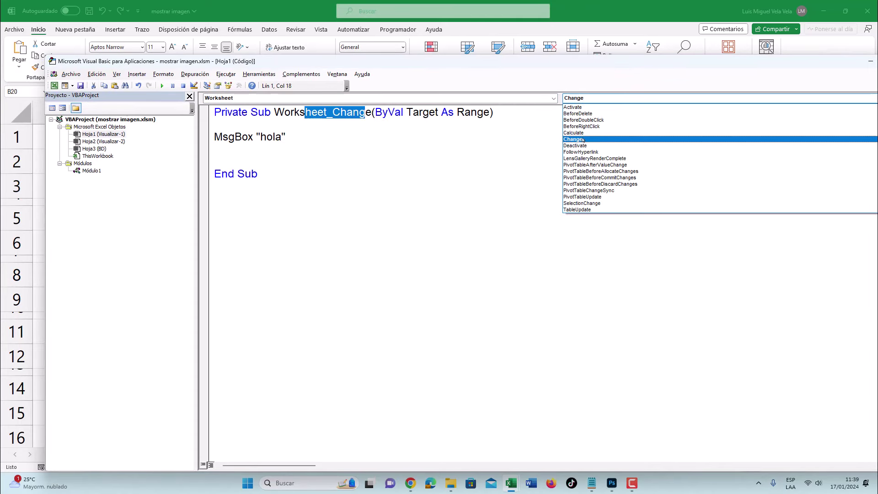
click(577, 142)
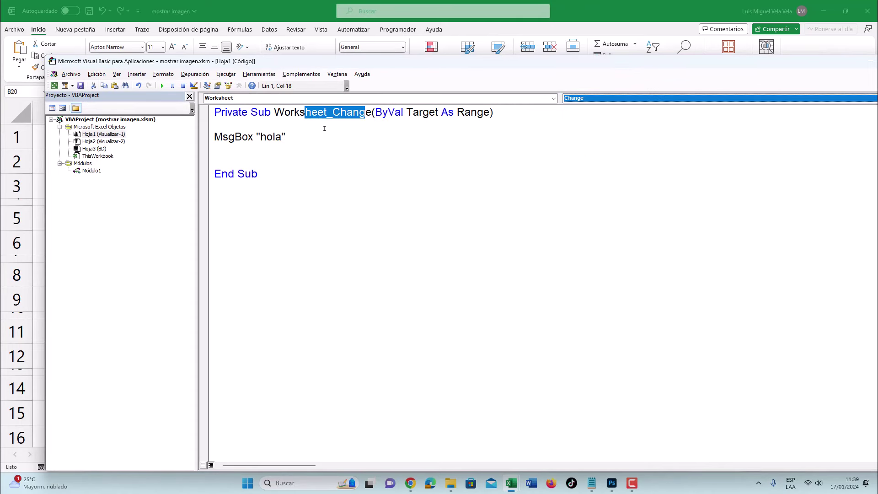
Delete the MsgBox "hola" line from Worksheet_Change and insert blank lines
drag(286, 137, 137, 137)
click(286, 137)
drag(287, 137, 122, 134)
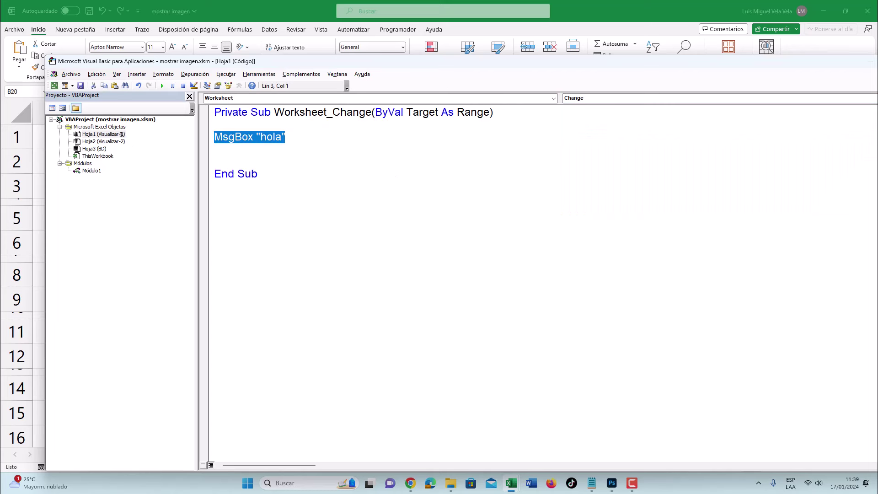
key(Delete)
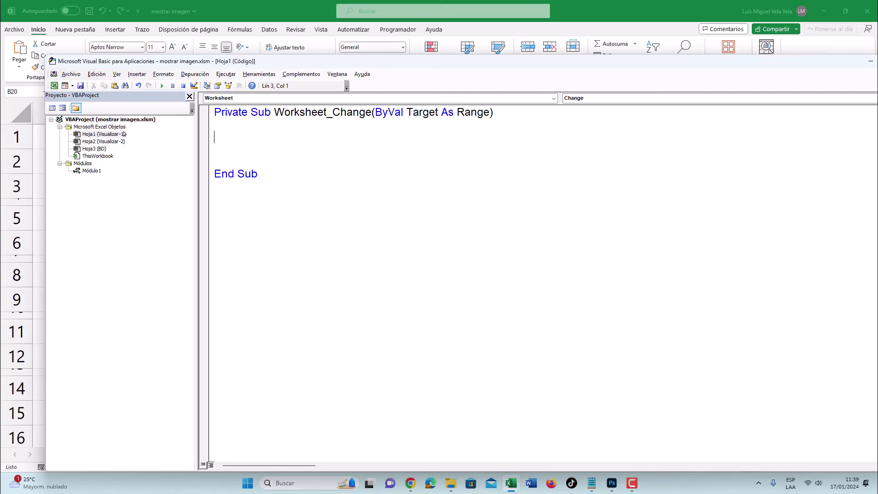
key(Return)
Start a Ruta= assignment on the fourth line and dismiss the compile error
key(Return)
key(Return)
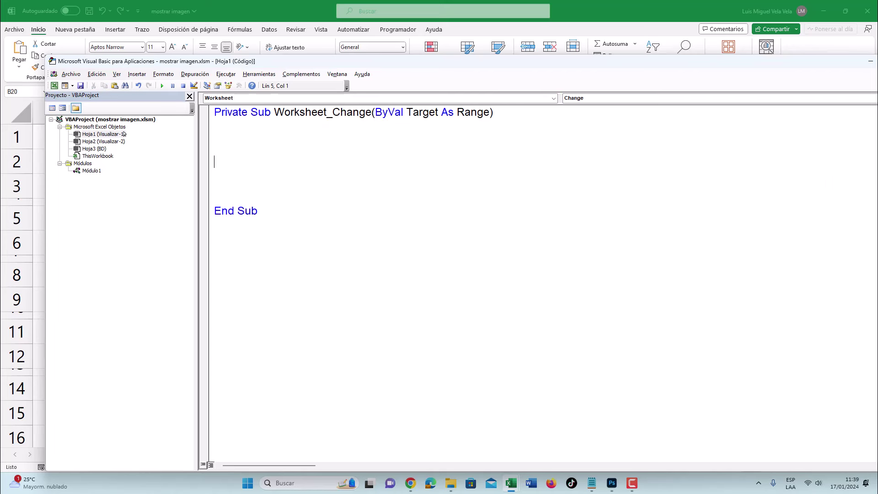
double_click(352, 112)
click(285, 112)
drag(327, 112, 271, 113)
click(250, 153)
text(Ruta=)
key(Return)
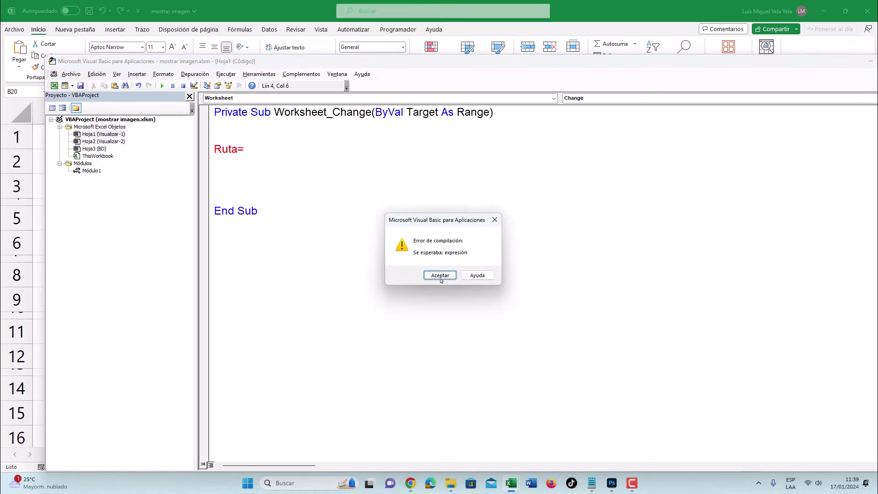
click(440, 275)
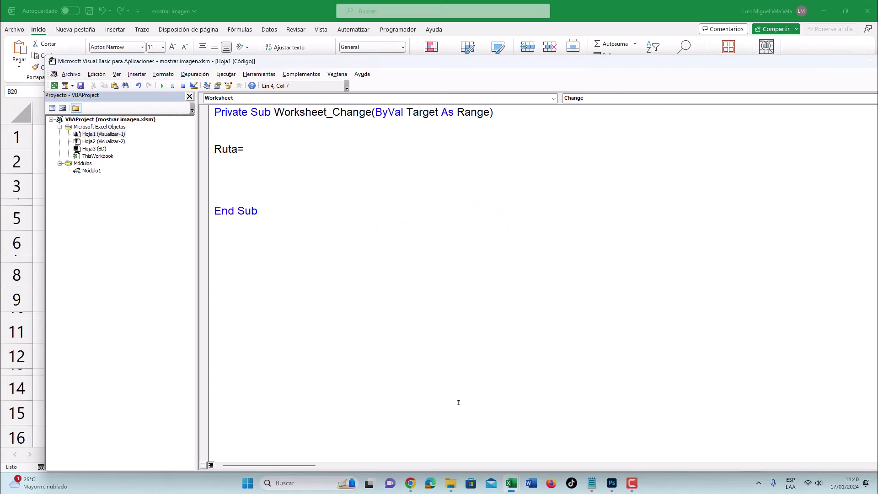
From the desktop, open the Inventario > Fotos folder in a maximized File Explorer window
click(450, 483)
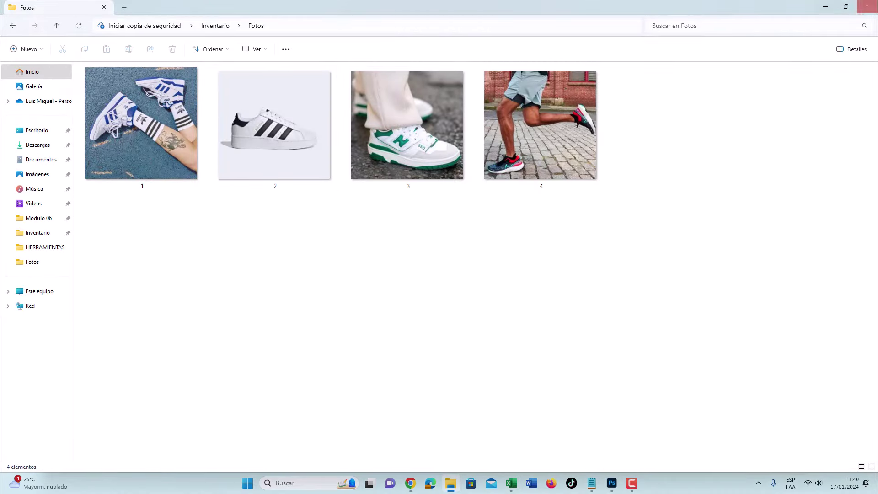
drag(306, 32, 554, 109)
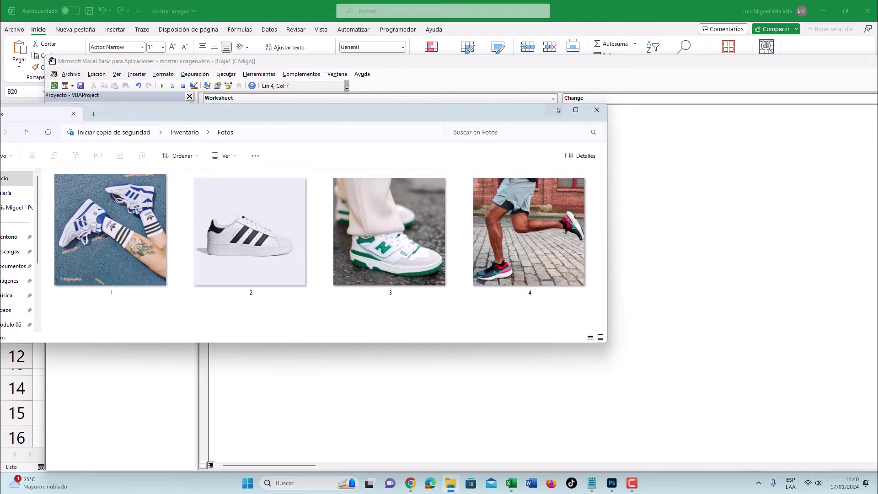
click(541, 94)
key(super+d)
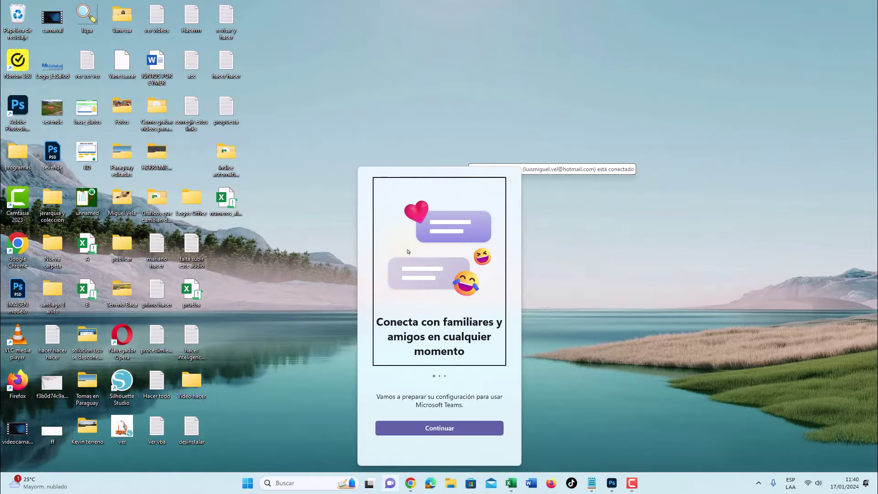
double_click(401, 241)
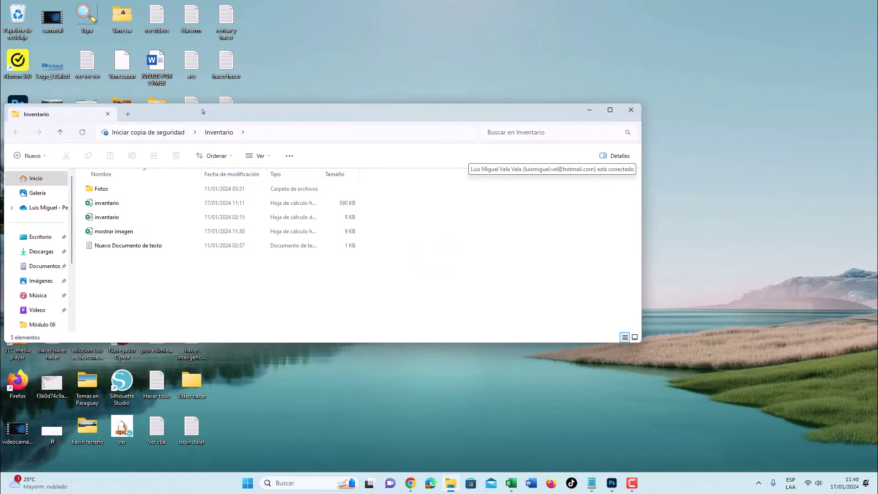
key(super+Up)
double_click(103, 82)
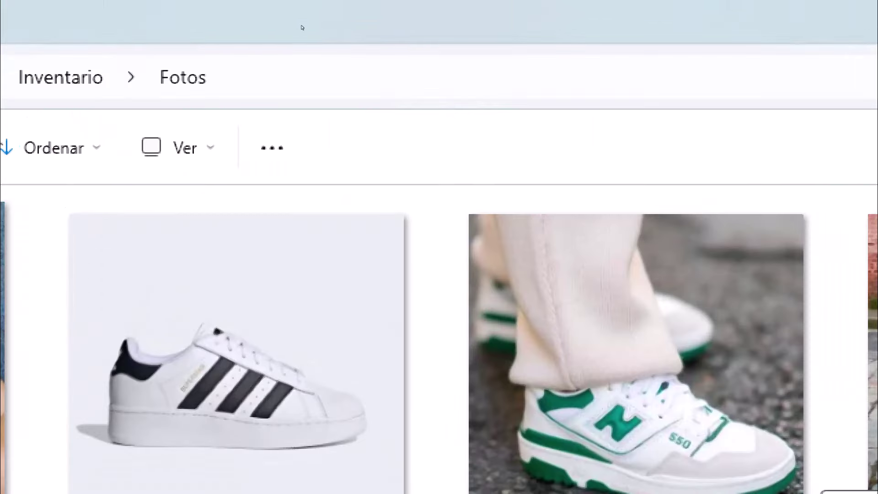
Copy the Fotos folder's full path from the address bar and close Explorer
click(302, 28)
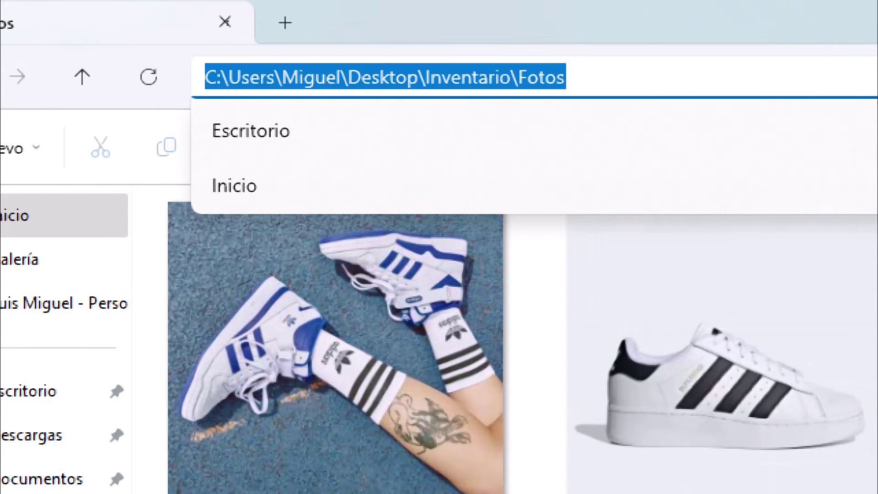
right_click(294, 77)
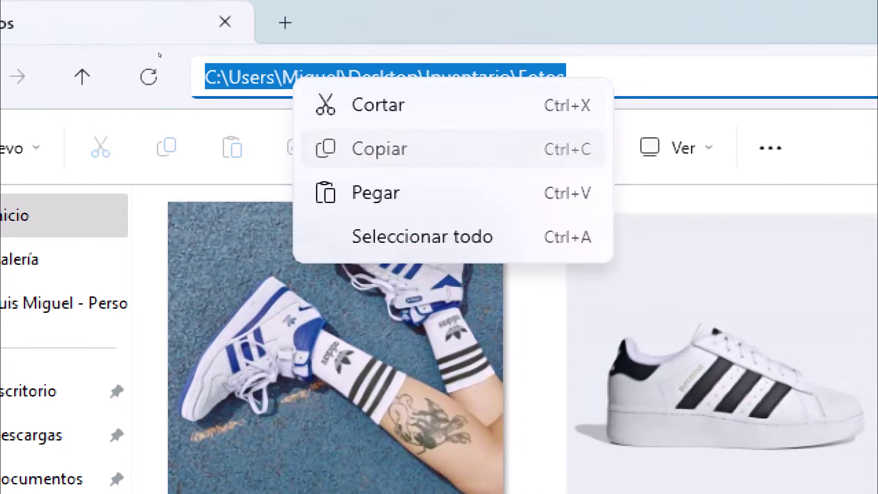
click(326, 147)
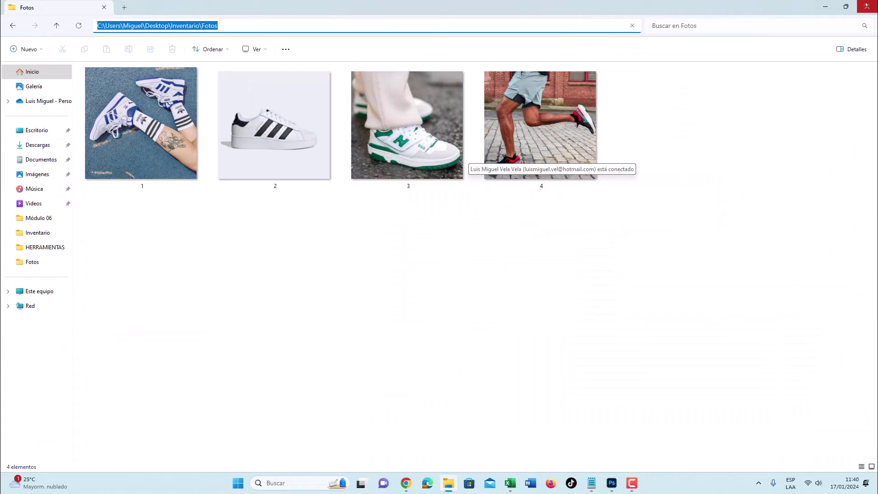
click(866, 5)
mouse_move(511, 483)
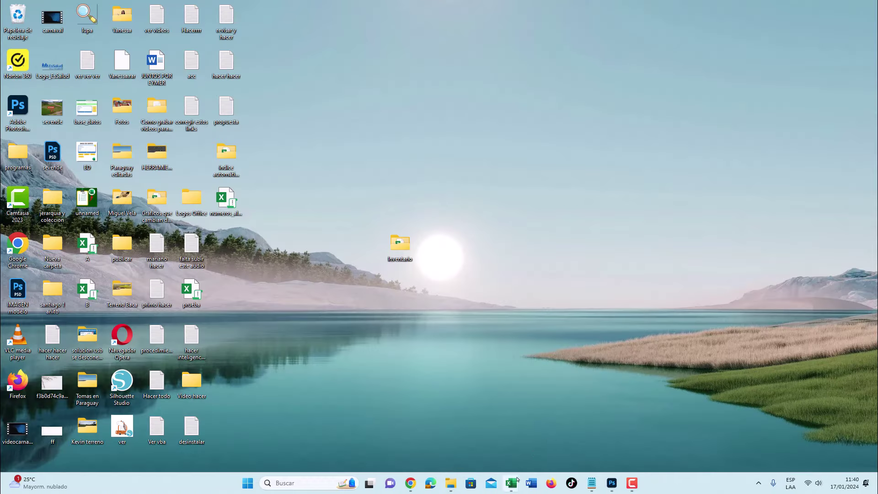
Paste the copied Fotos path between a pair of quotes after Ruta=
click(561, 434)
text("")
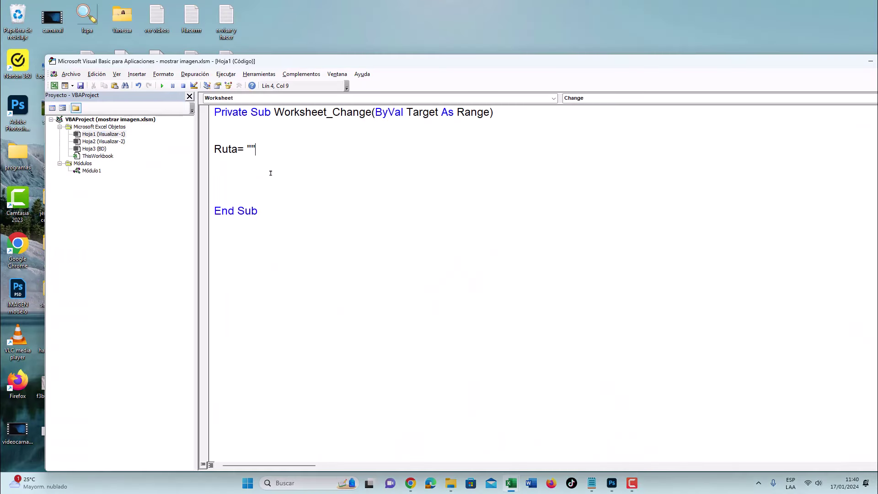
text(C:\Users\Miguel\Desktop\Inventario\Fotos)
click(281, 186)
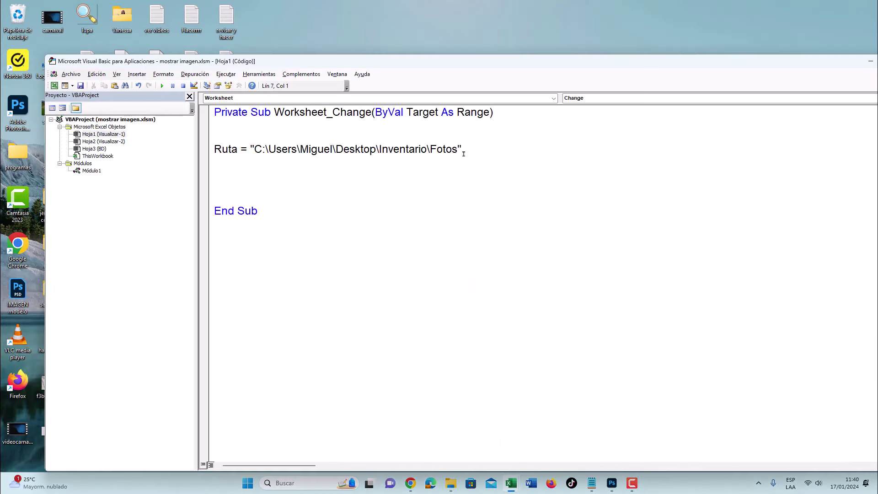
click(464, 155)
End the Ruta path with a backslash after Fotos, showing the Alt+92 key combination
key(super+plus)
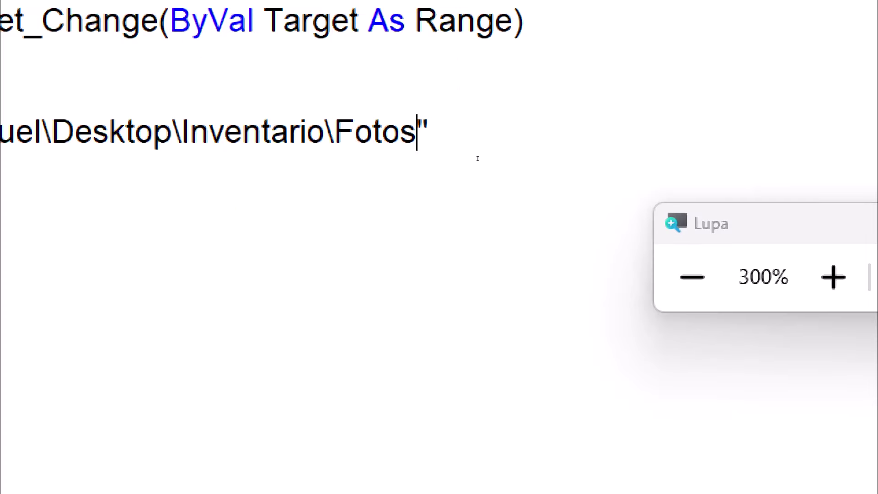
text(\)
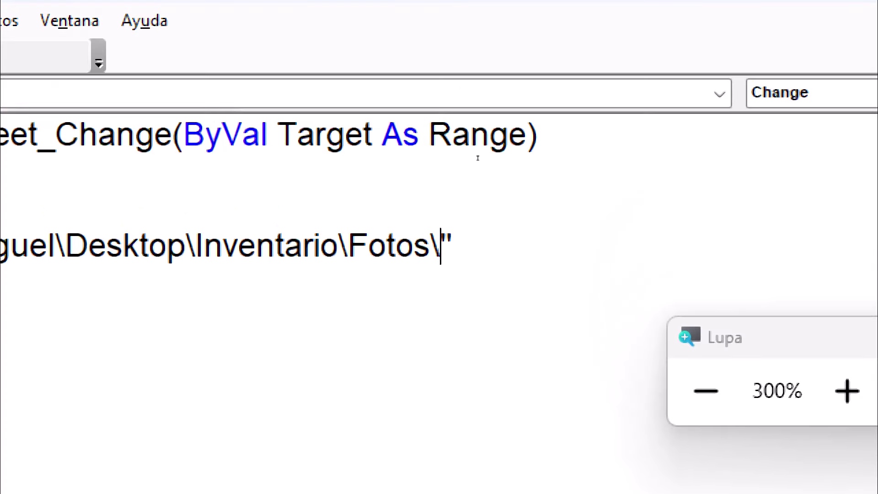
key(shift+Left)
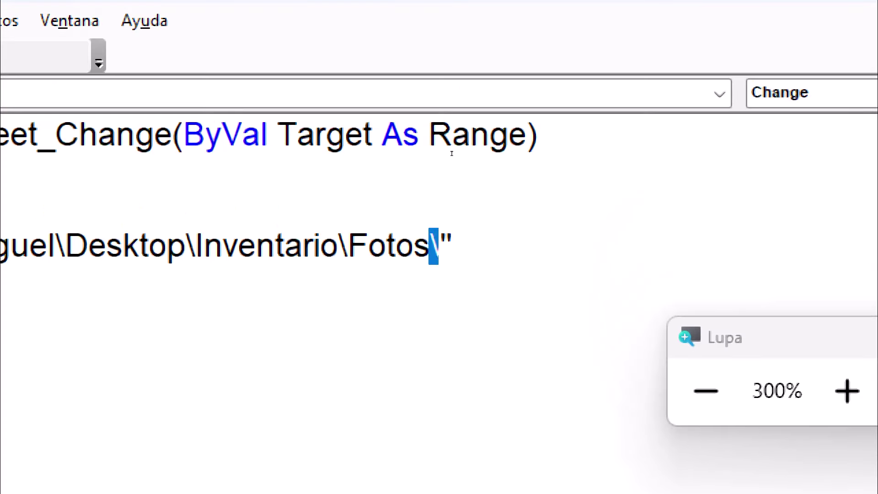
key(super+Escape)
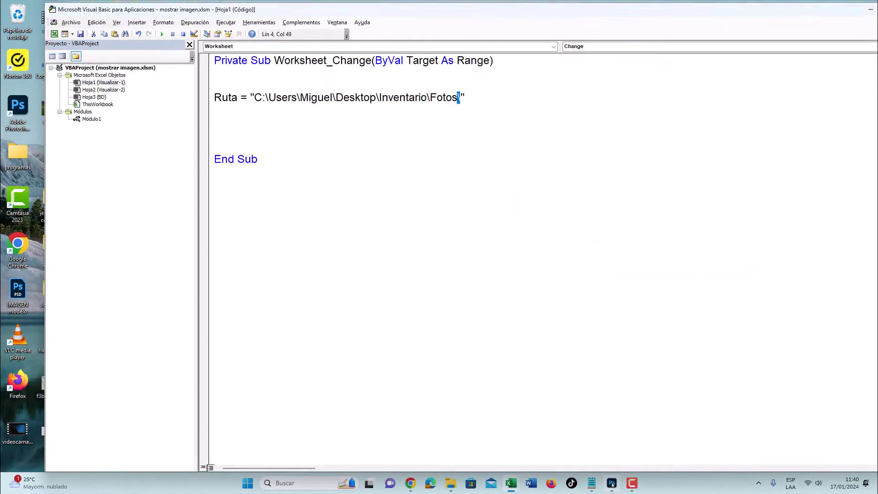
click(613, 485)
mouse_move(166, 315)
mouse_down()
mouse_move(146, 349)
mouse_move(167, 317)
mouse_up()
drag(645, 237, 633, 259)
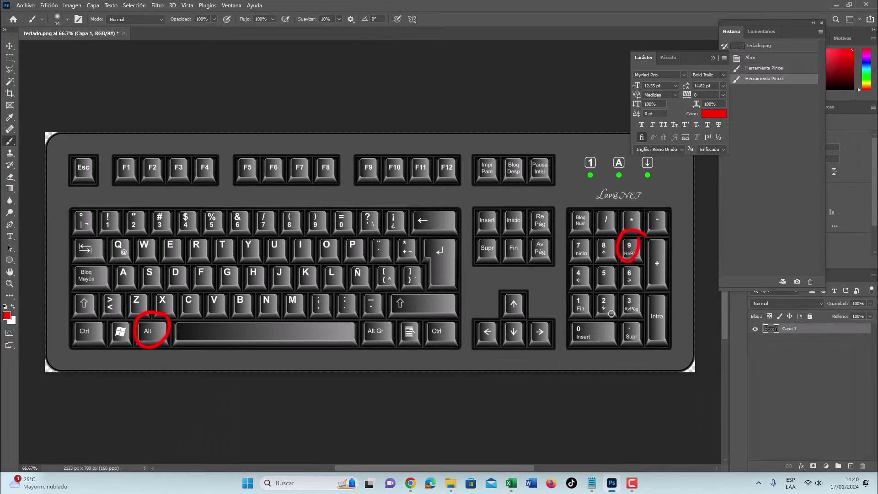
drag(613, 292, 606, 293)
click(836, 4)
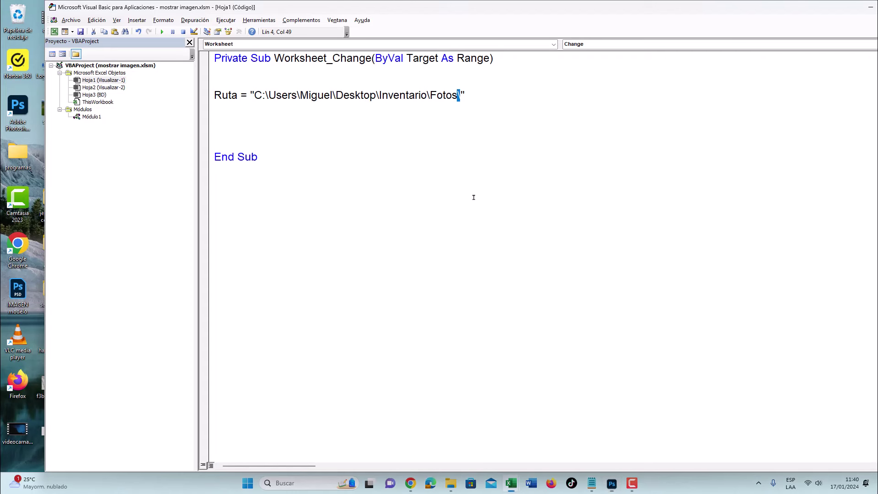
text(\)
key(alt+Tab)
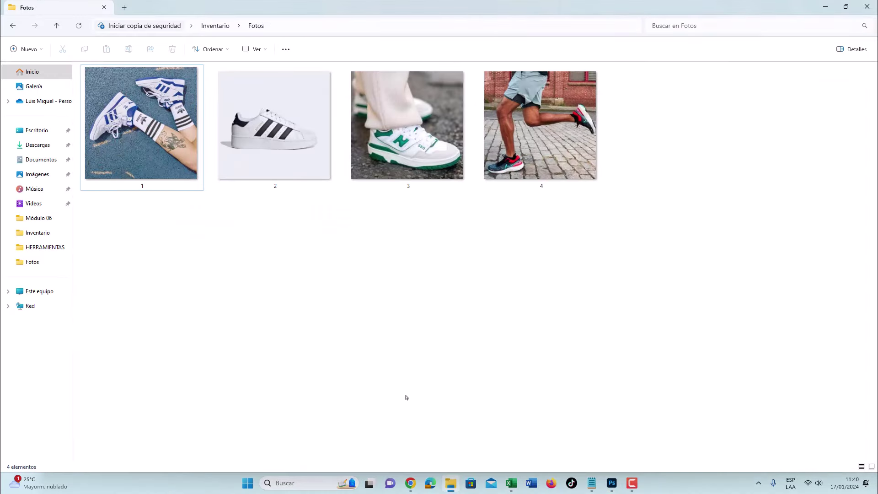
Append 1.jpg to the Ruta path after checking photo 1's name
click(142, 188)
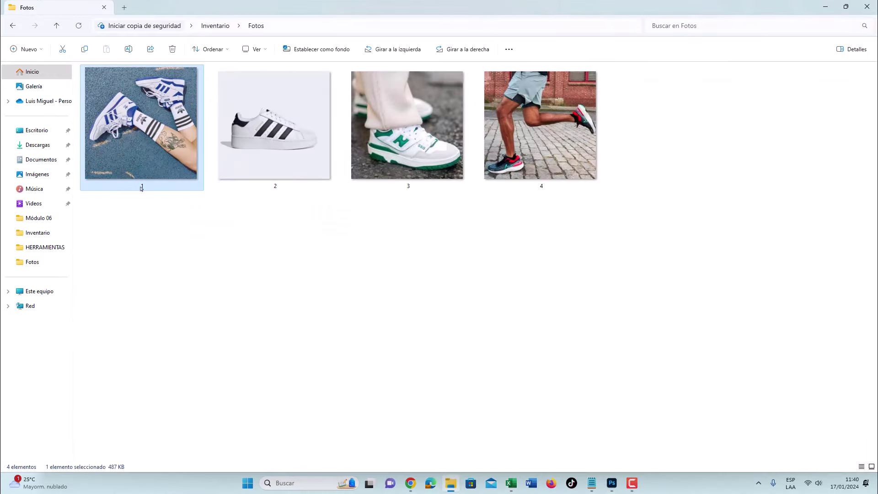
click(826, 6)
text(1.)
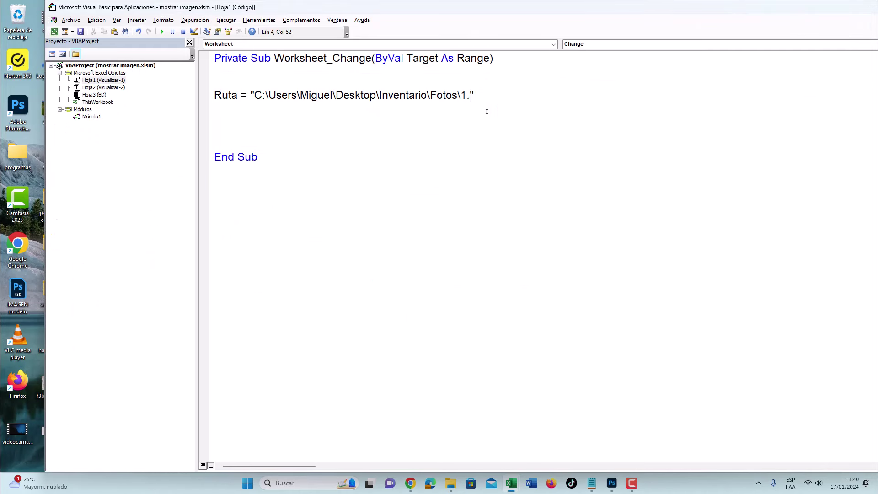
text(jpg)
drag(485, 100, 254, 97)
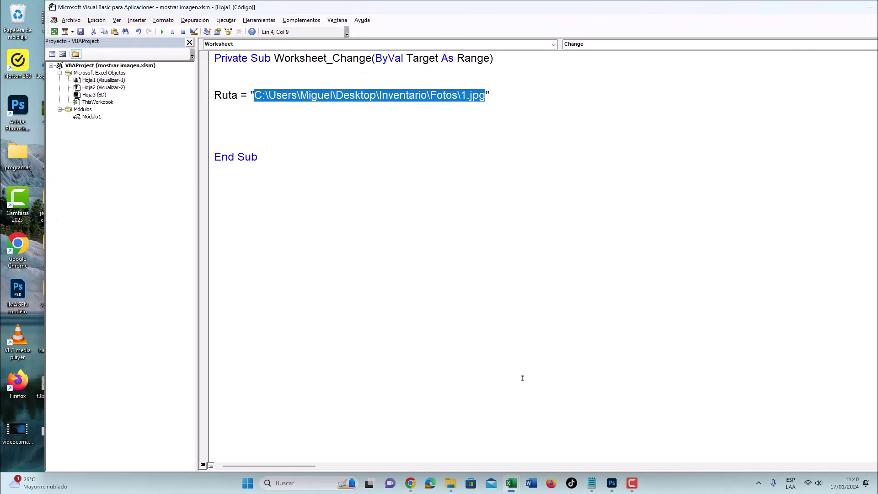
mouse_move(510, 483)
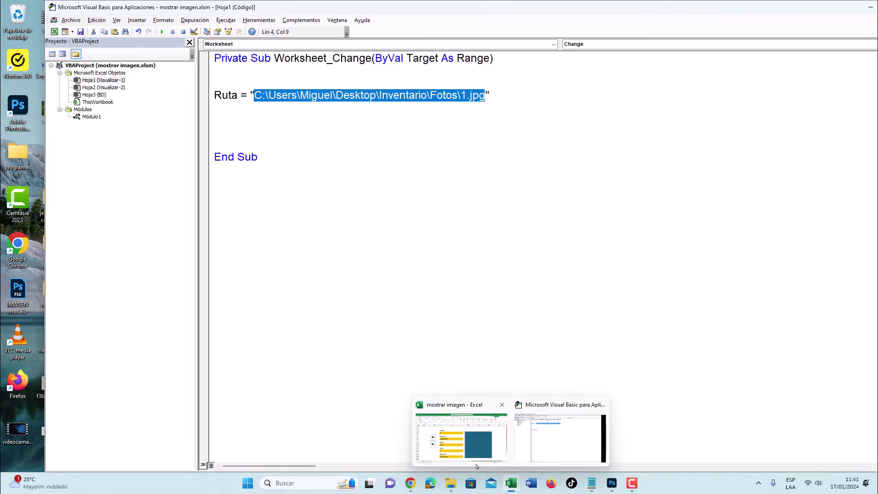
Confirm photos 2, 3 and 4 in Fotos follow the same numbering
click(451, 483)
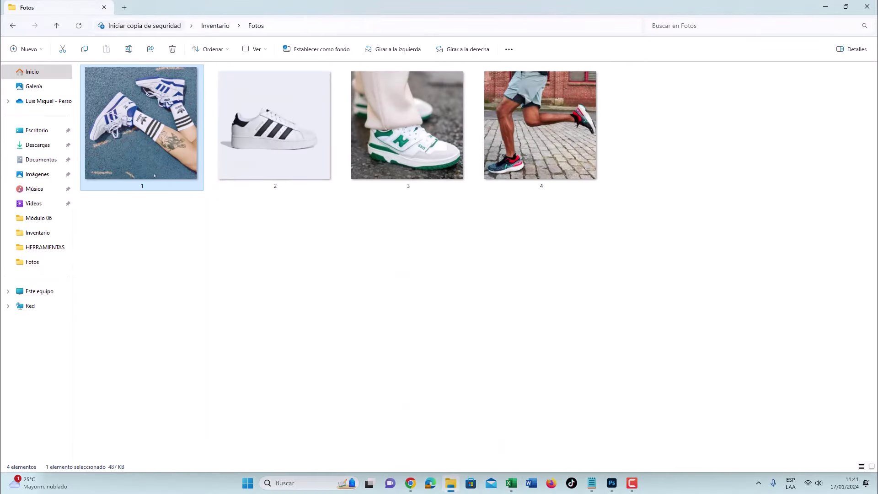
click(302, 188)
click(435, 188)
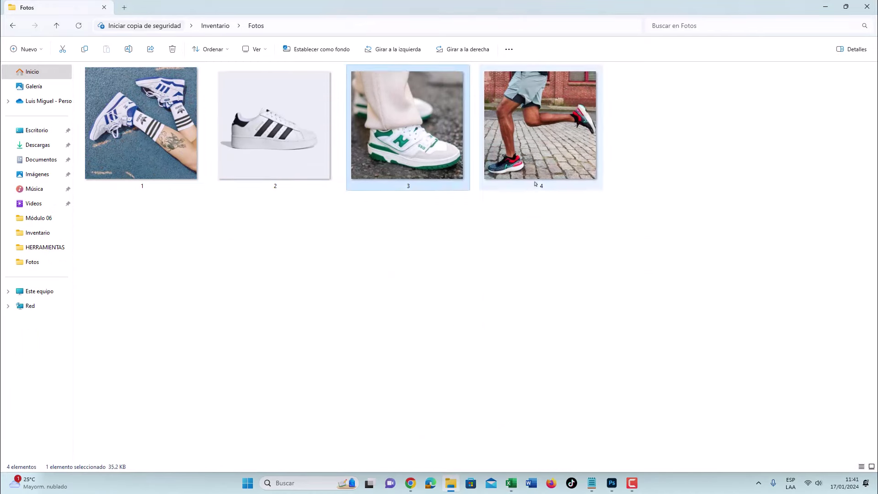
click(535, 184)
click(825, 6)
click(474, 103)
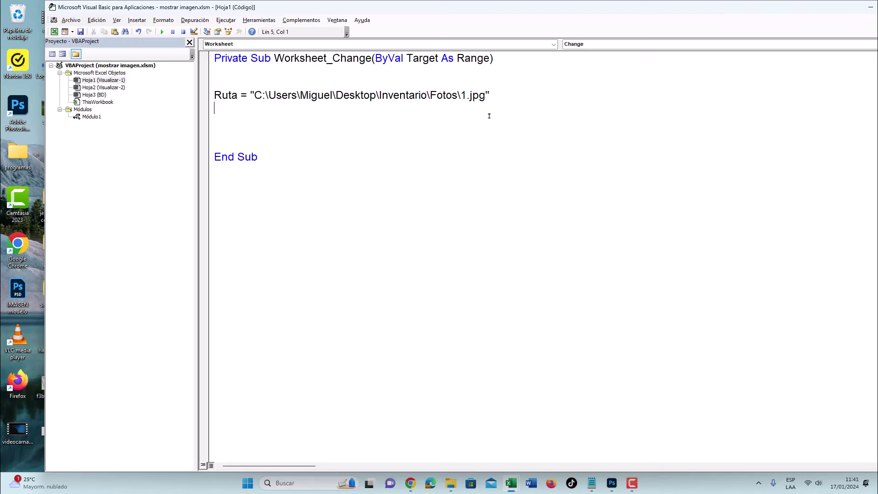
Type ActiveSheet on the line below Ruta, correcting the misspelling
text(ActiveSh)
text(het)
key(BackSpace)
text(eet)
key(Up)
Complete the line as ActiveSheet.Shape and restore the editor to a smaller window
mouse_move(511, 483)
click(462, 441)
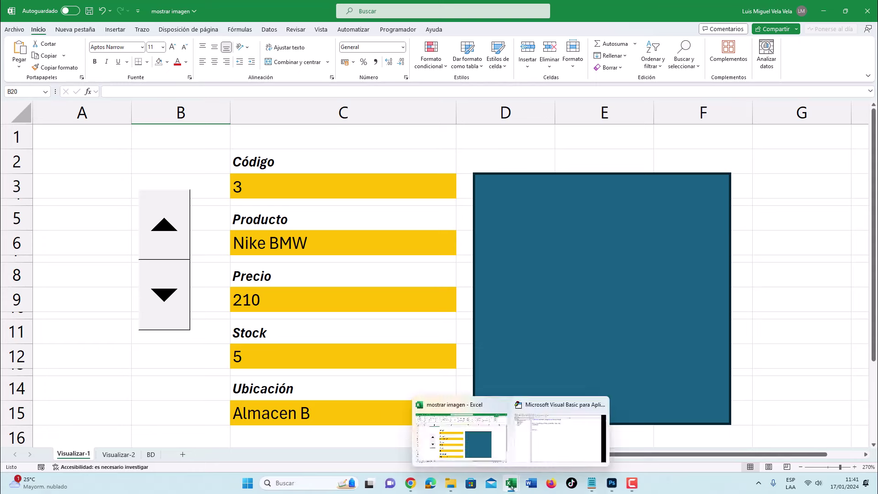
click(561, 434)
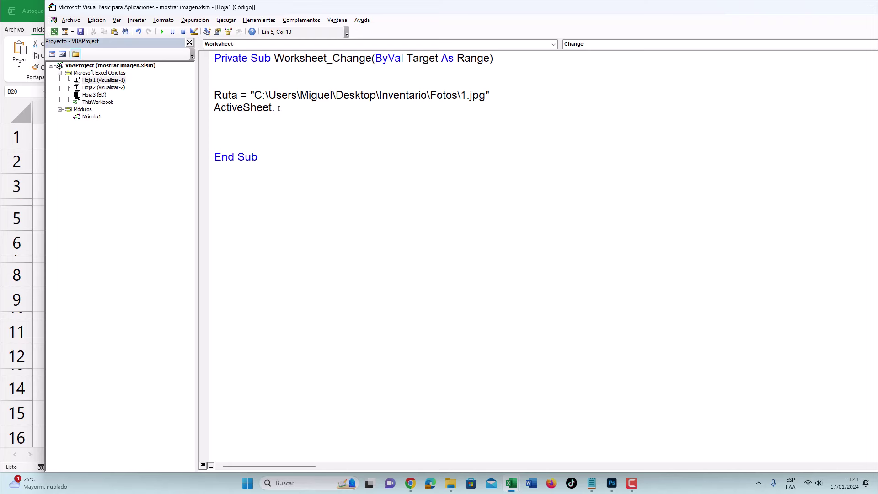
text(Shape)
drag(304, 108, 276, 108)
click(271, 114)
drag(273, 109, 203, 112)
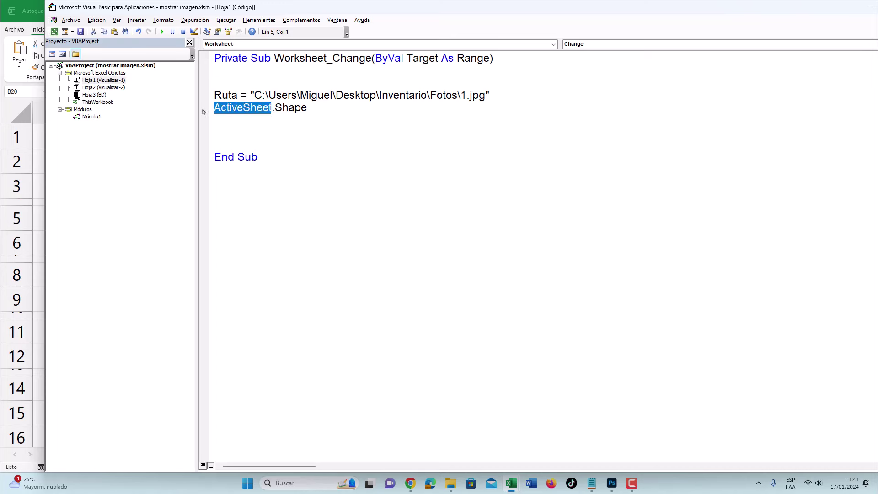
click(273, 109)
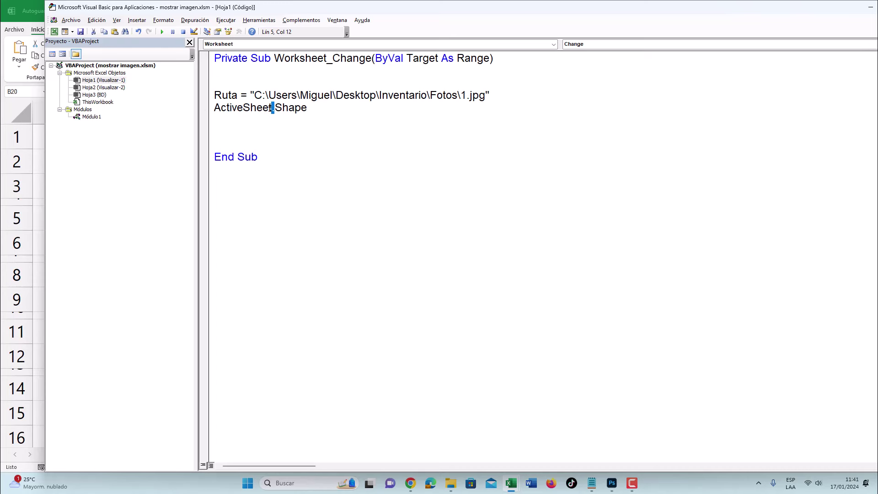
drag(316, 111, 282, 109)
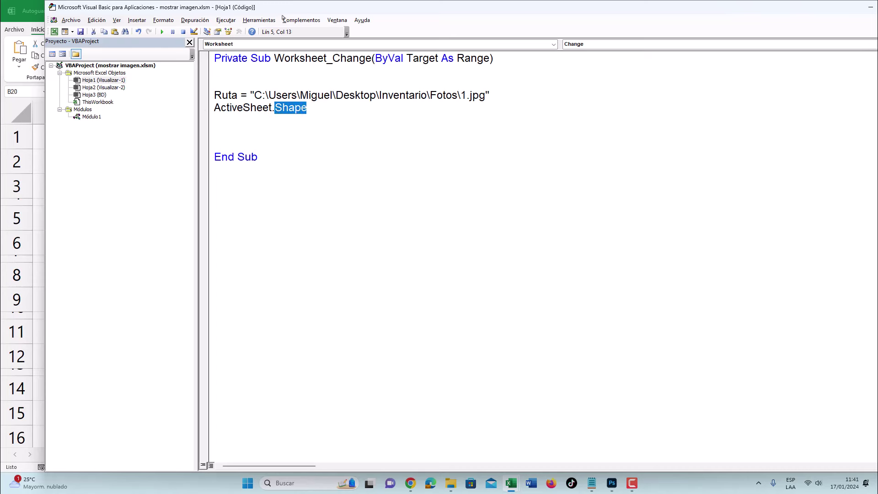
double_click(283, 7)
Select the blue rectangle on Visualizar-1 and confirm its Name Box shows Imagen
click(78, 453)
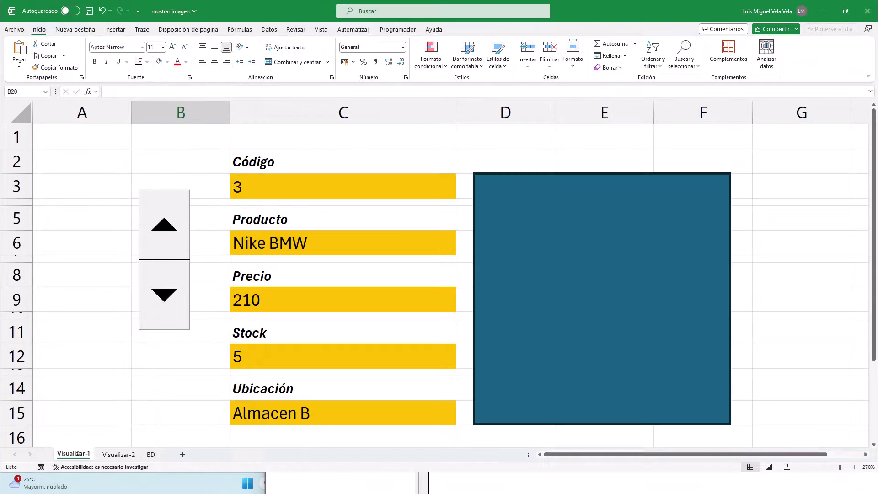
drag(551, 197, 540, 187)
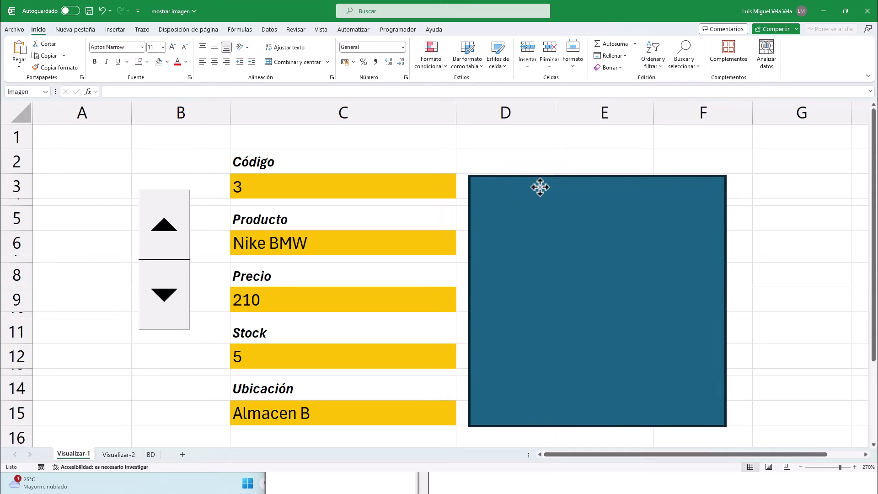
drag(540, 187, 533, 191)
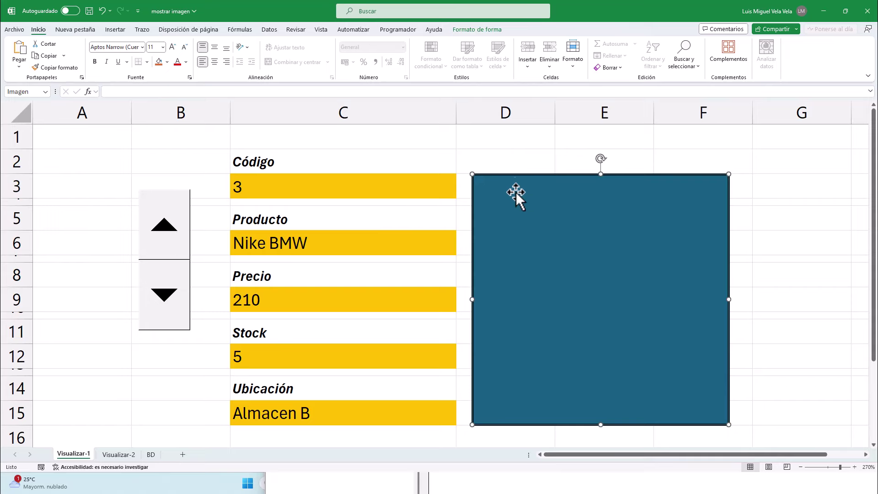
key(super+plus)
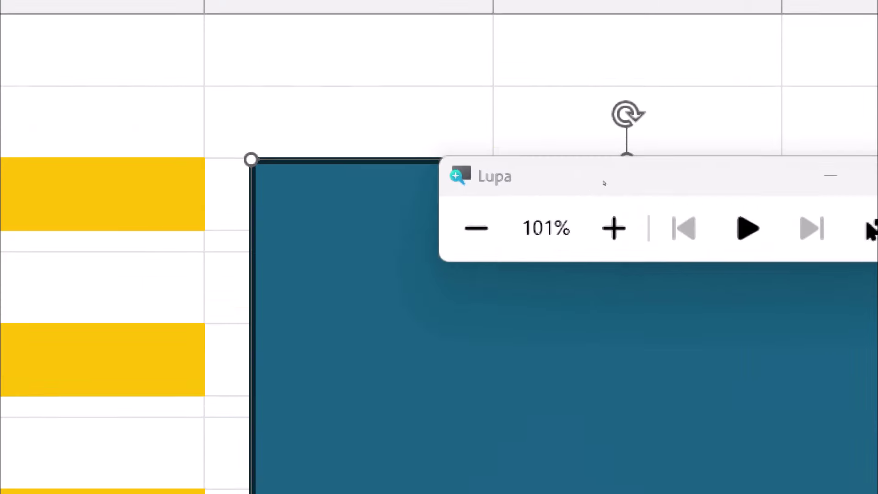
key(super+Escape)
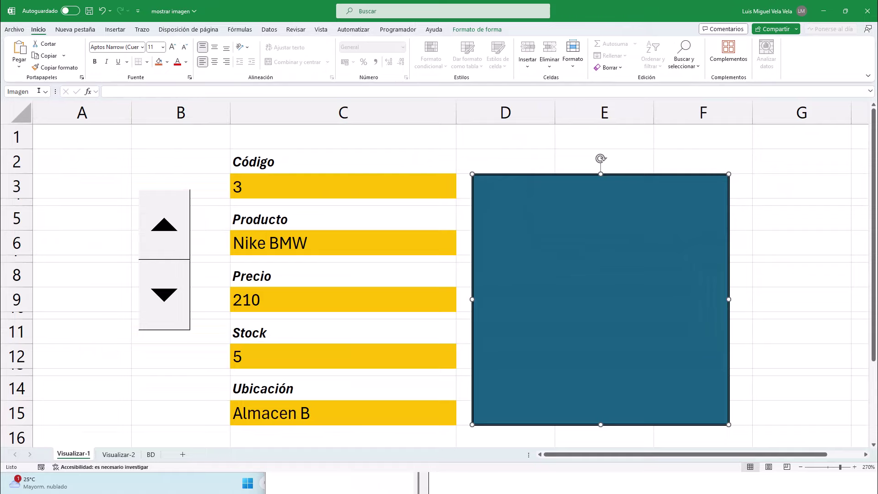
key(super+plus)
click(27, 92)
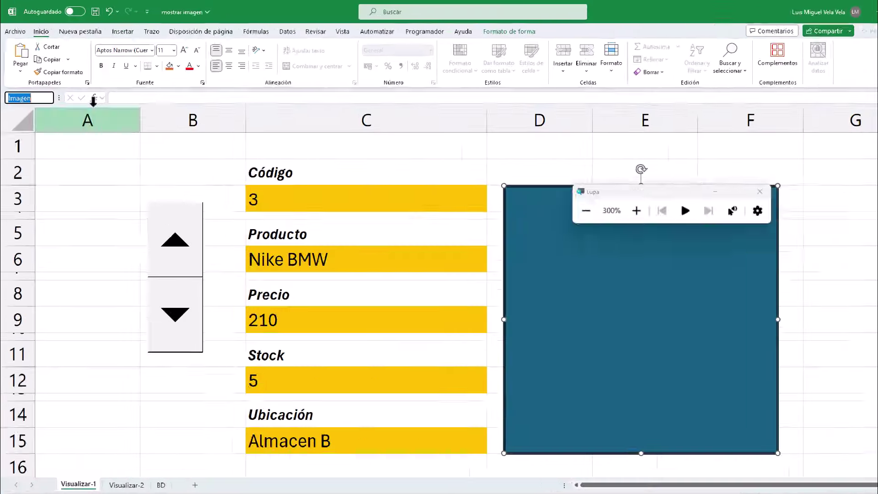
click(470, 479)
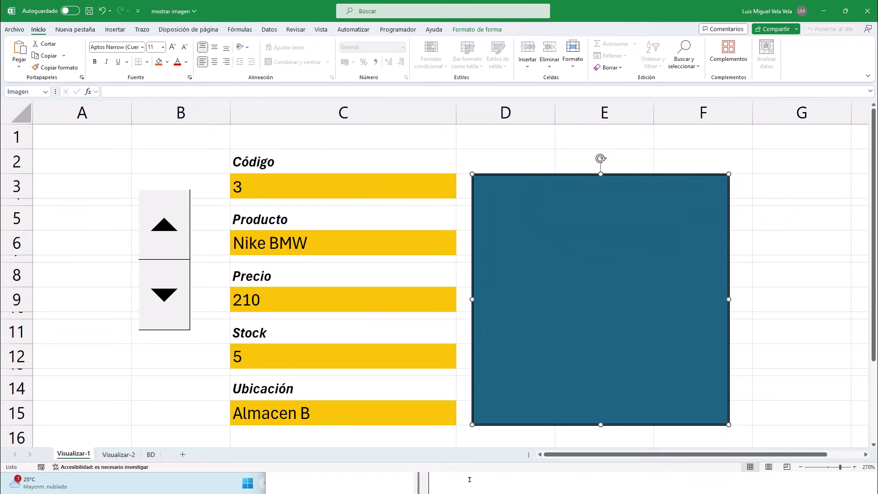
text(ActiveSheet.Shape)
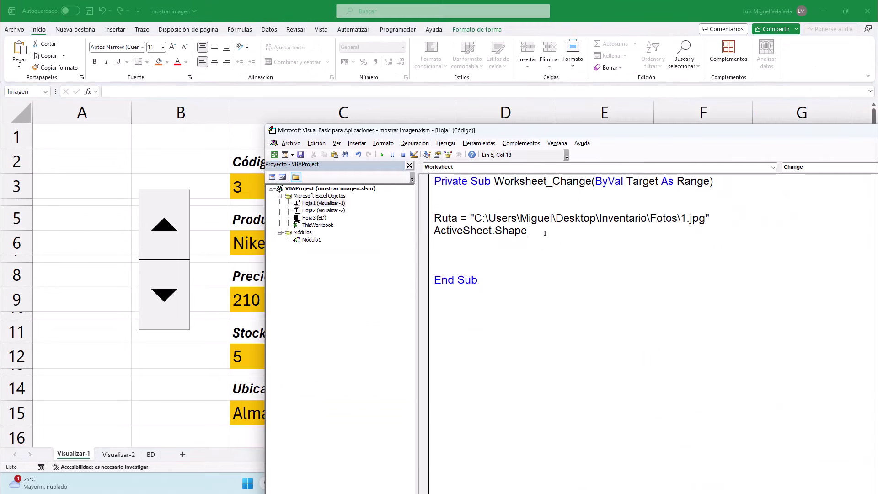
Add ("Imagen") after ActiveSheet.Shape, fixing the typo in the name
text(())
key(Left)
text("")
key(Left)
text(Imagfen)
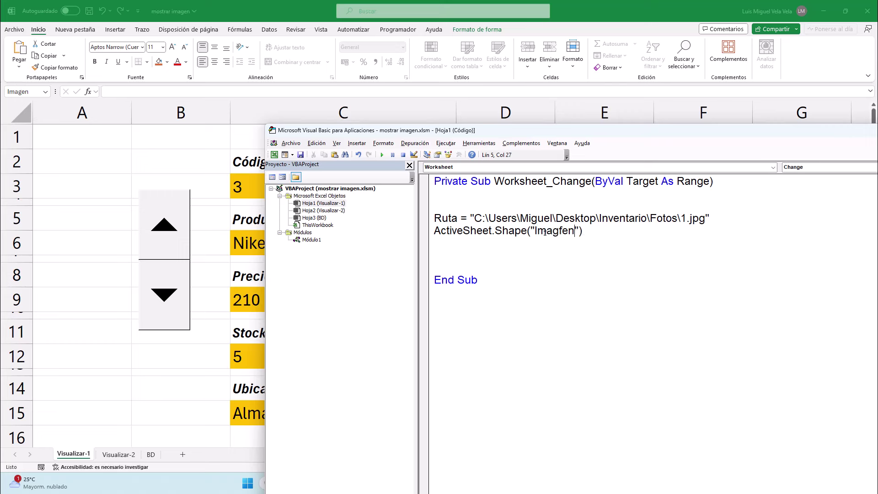
key(BackSpace)
key(BackSpace)
key(BackSpace)
text(en)
Extend the line with .Fill.UserPicture
text(F)
text(ill)
drag(505, 131, 394, 87)
click(468, 187)
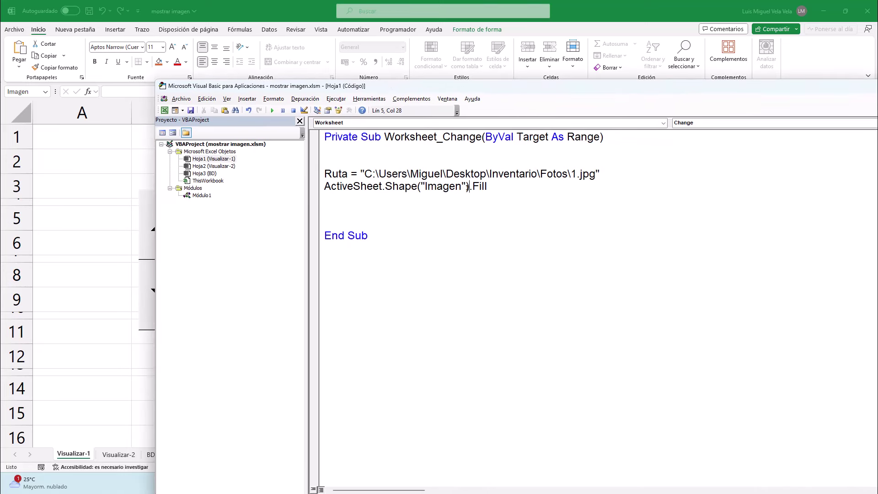
drag(487, 186, 471, 187)
click(428, 187)
mouse_move(386, 186)
mouse_down()
mouse_move(435, 187)
mouse_move(427, 187)
mouse_up()
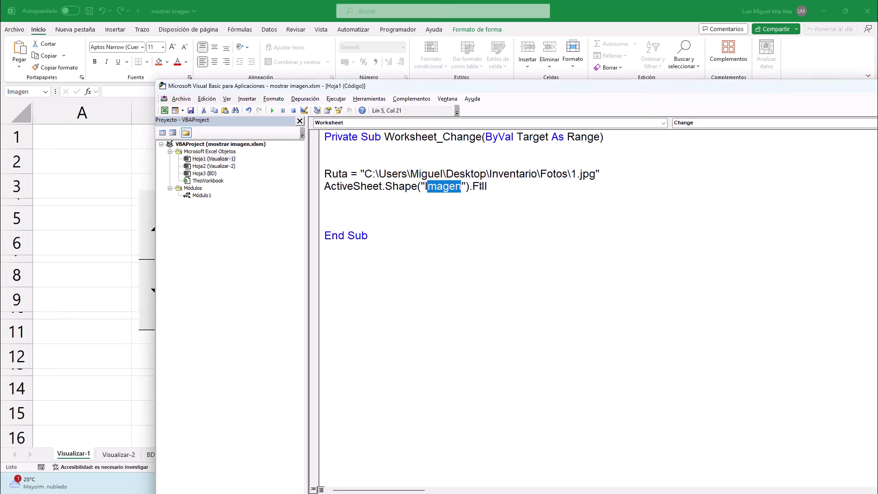
click(506, 186)
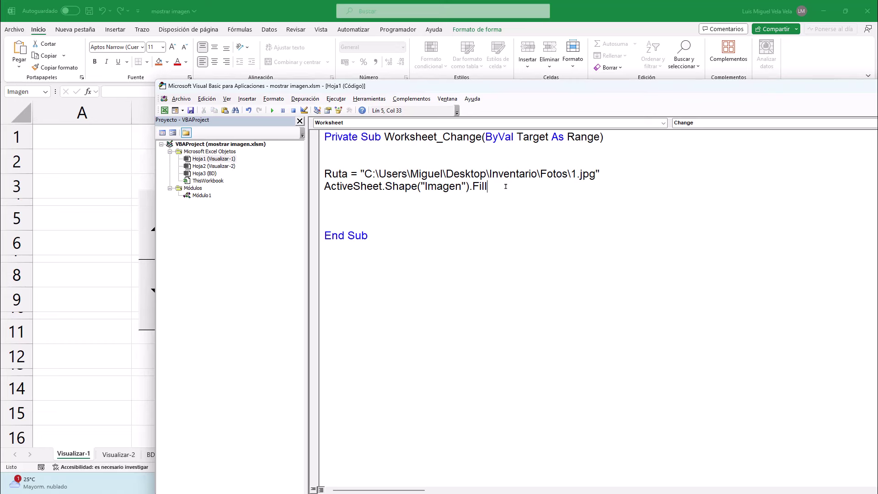
text(.)
text(User)
text(Picture)
click(527, 215)
click(556, 187)
Dismiss the compile error and pass Ruta as the UserPicture argument
text(())
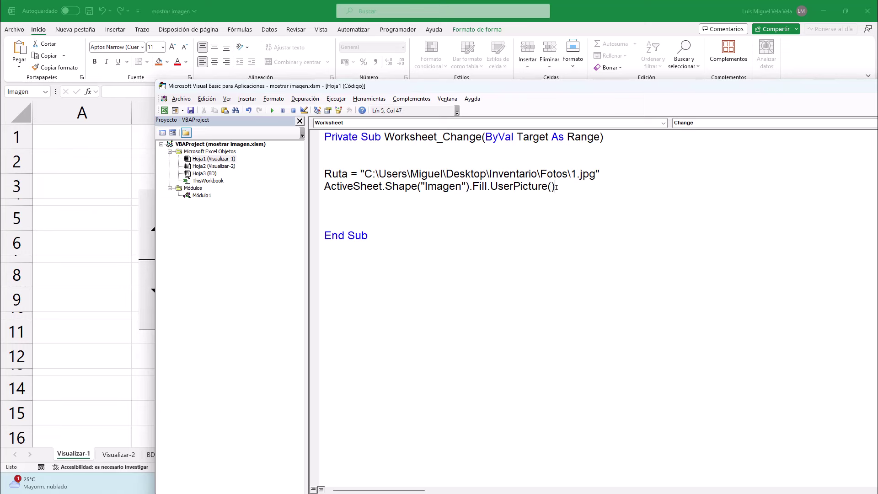
drag(531, 186, 538, 187)
click(320, 172)
click(440, 275)
double_click(321, 173)
key(ctrl+c)
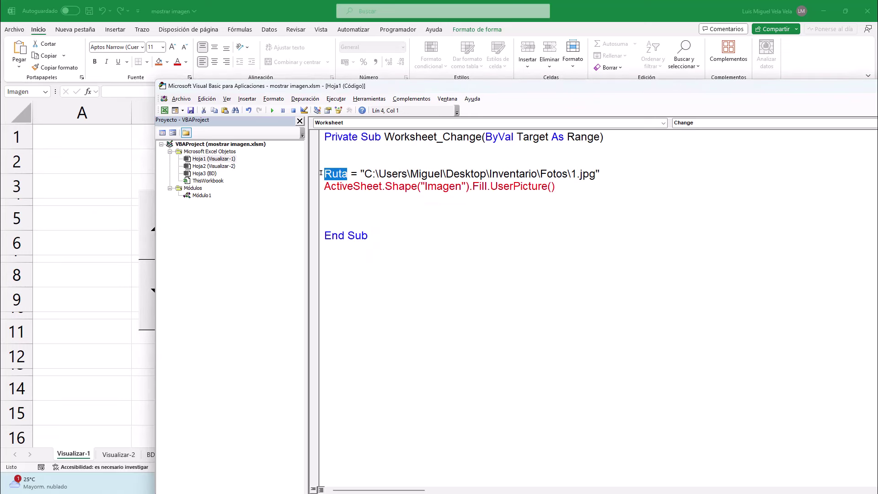
click(550, 186)
key(ctrl+v)
click(504, 212)
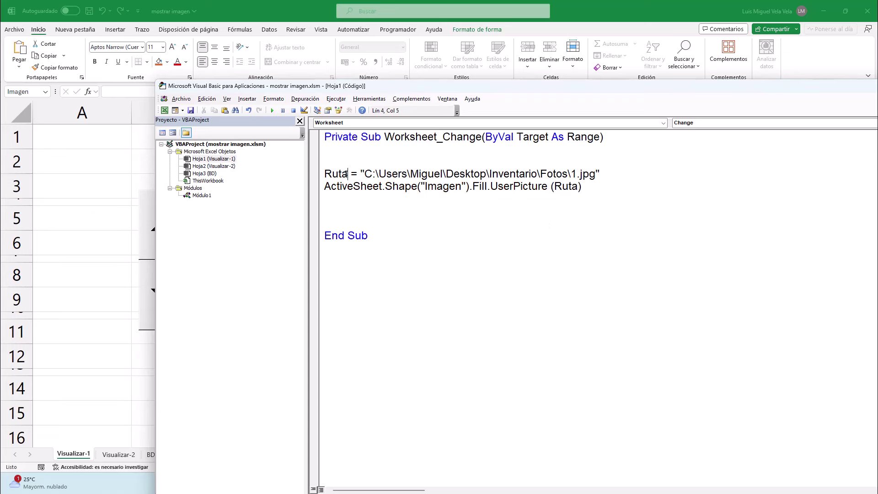
double_click(336, 174)
mouse_move(364, 174)
mouse_down()
mouse_move(594, 174)
mouse_move(361, 175)
mouse_move(350, 186)
mouse_move(379, 186)
mouse_move(317, 188)
mouse_up()
click(576, 175)
Point out the 1.jpg file name, glance at the Excel sheet, and return to the code
click(563, 177)
click(87, 316)
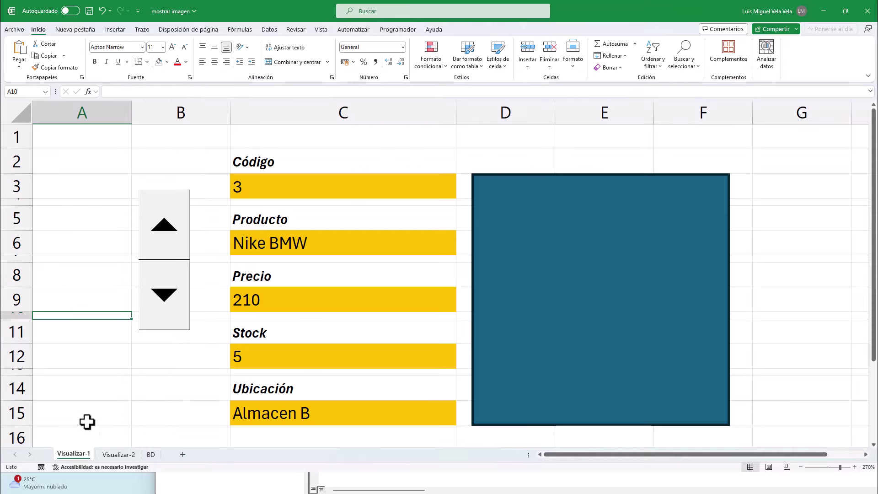
key(alt+F11)
click(387, 252)
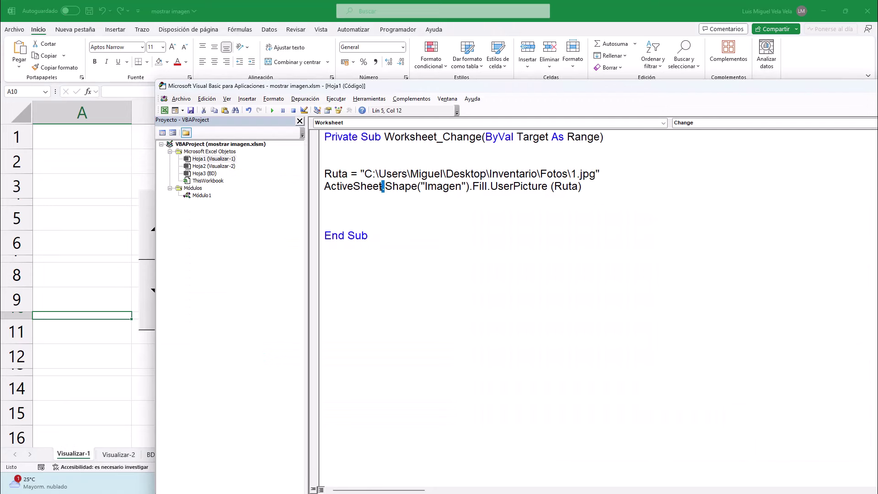
Highlight Shape, Fill, UserPicture and Ruta to explain each part of the line
drag(417, 186, 385, 186)
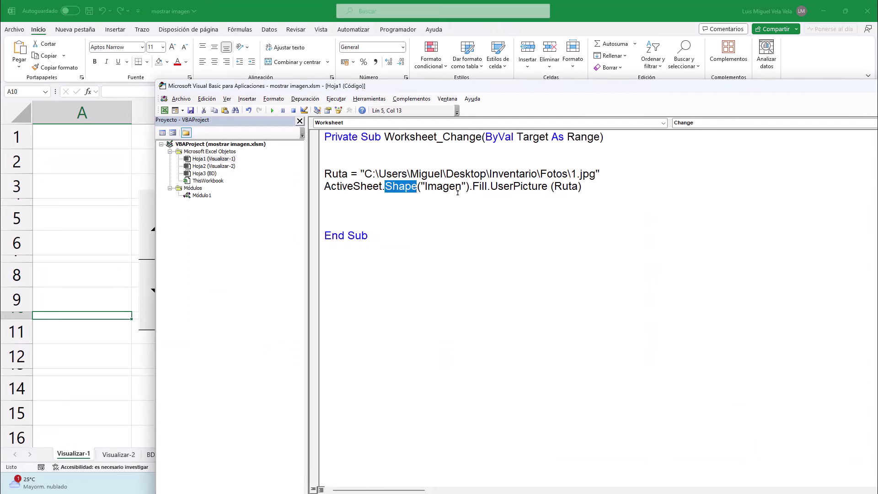
double_click(479, 186)
drag(491, 186, 484, 186)
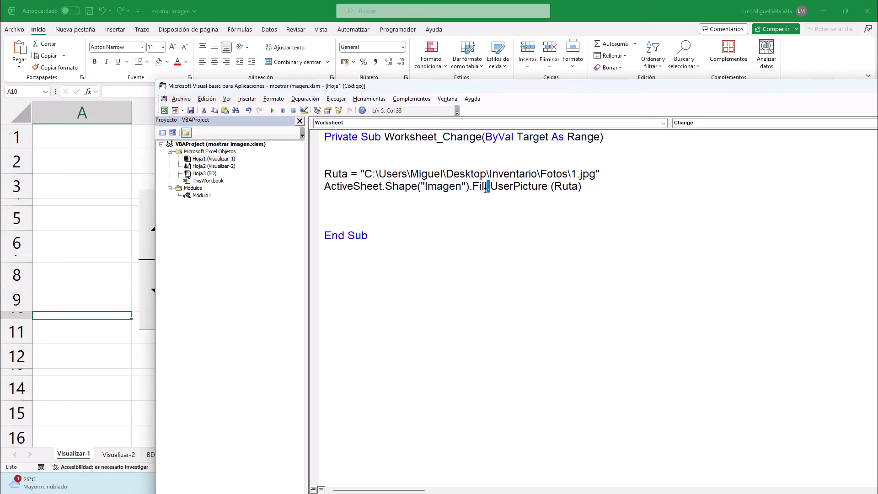
click(494, 188)
drag(490, 188, 547, 188)
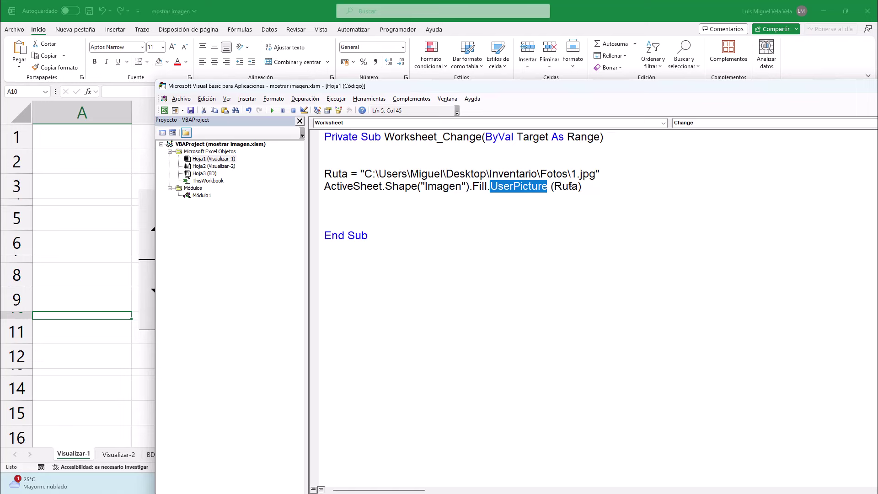
drag(578, 186, 554, 186)
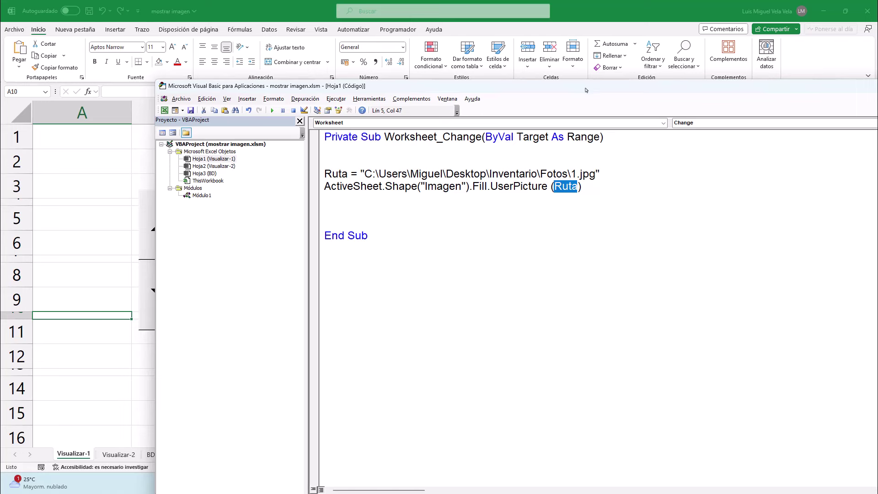
drag(586, 90, 452, 70)
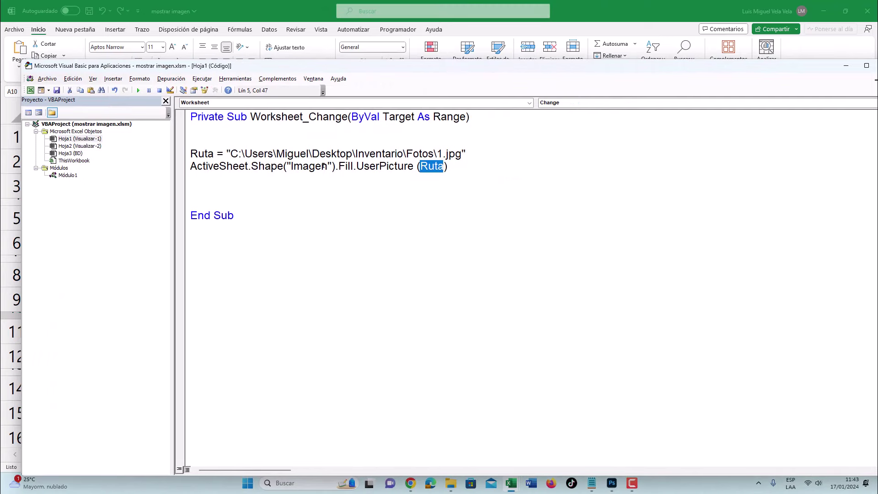
click(323, 166)
Enter Código 1 in C3 to trigger the macro and debug the failing line
click(709, 75)
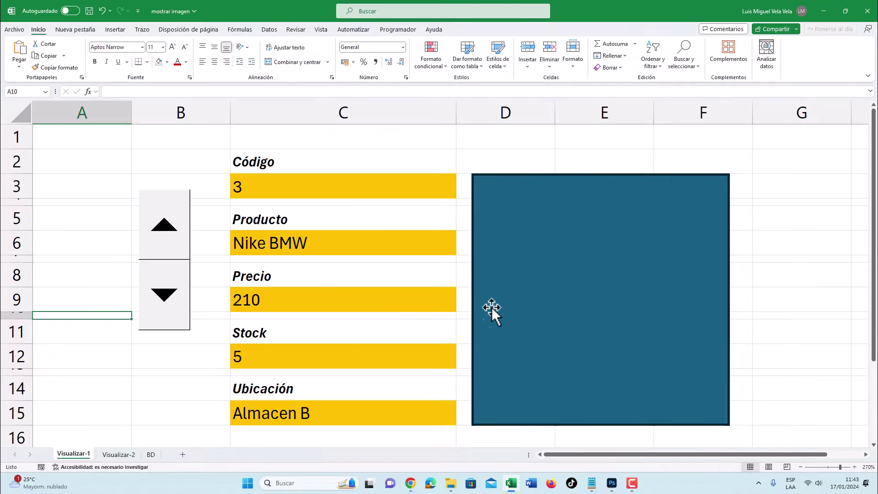
click(318, 189)
text(1)
key(Return)
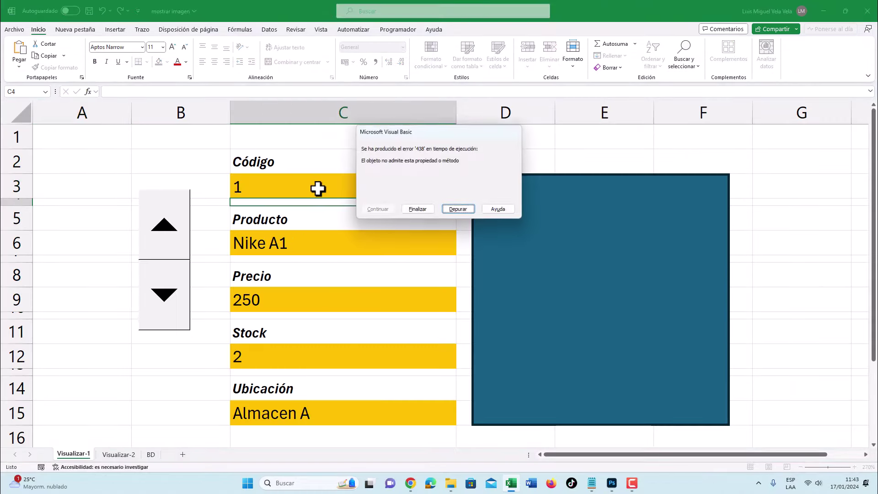
click(458, 208)
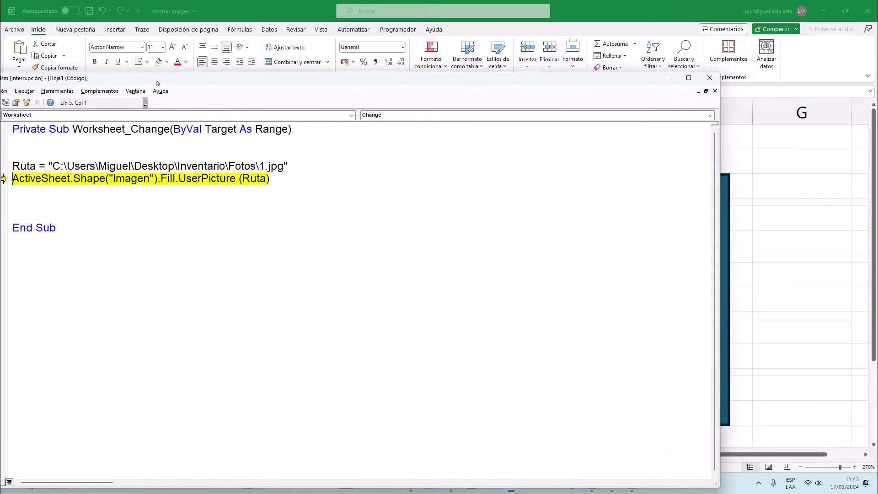
mouse_move(157, 81)
mouse_down()
mouse_move(389, 89)
mouse_move(391, 42)
mouse_up()
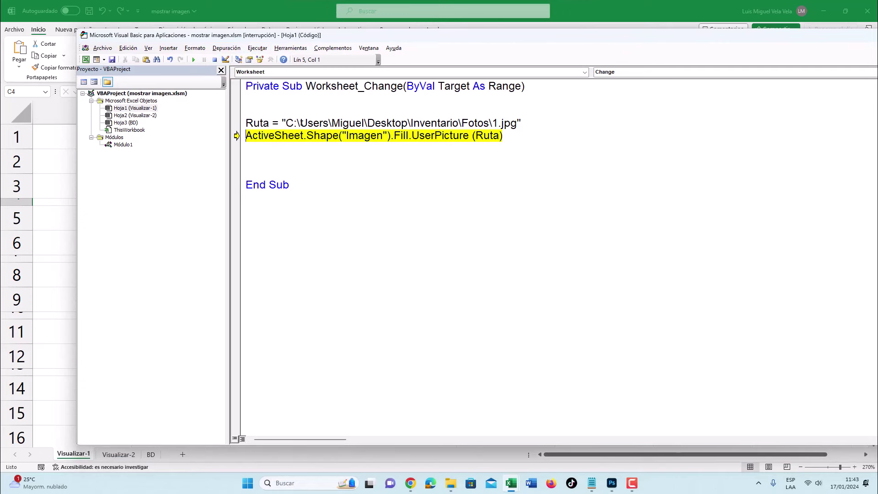
Review the Ruta line and the ActiveSheet line to locate the error
click(492, 124)
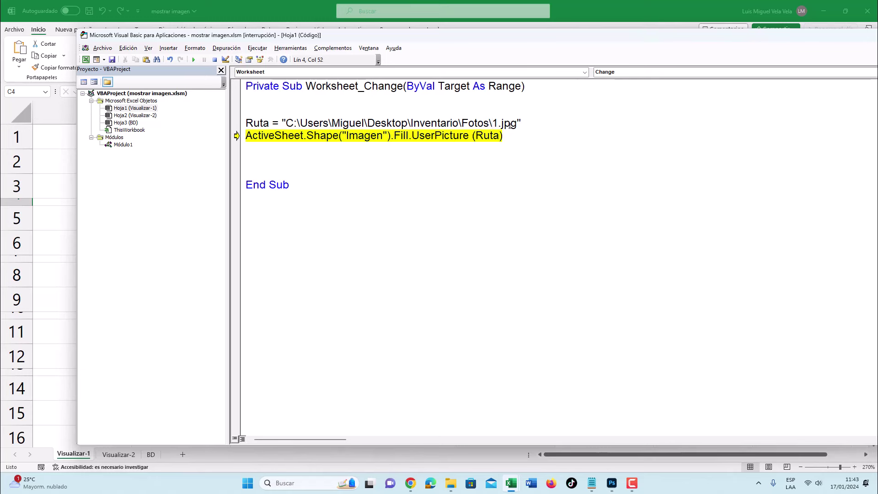
drag(516, 124, 257, 124)
click(231, 124)
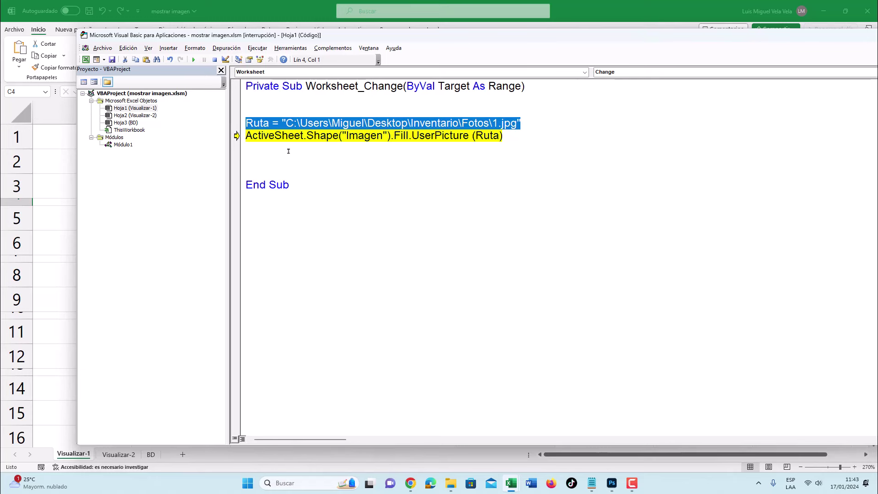
drag(305, 135, 242, 135)
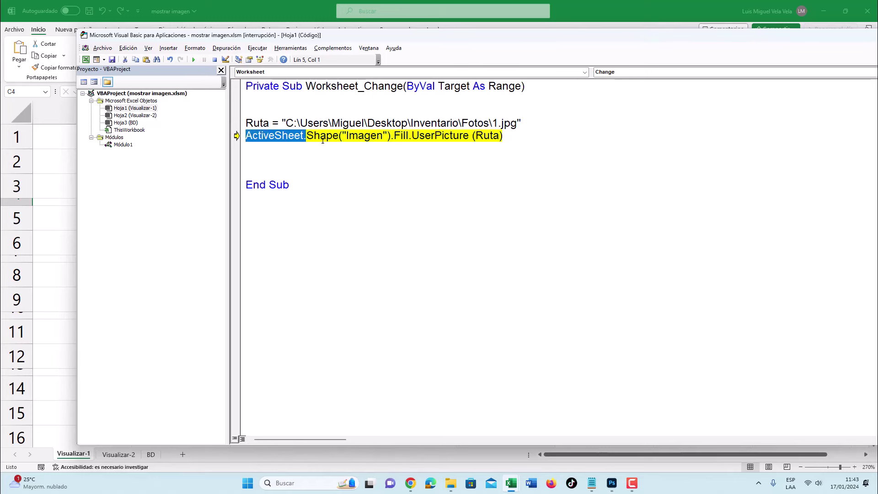
click(338, 136)
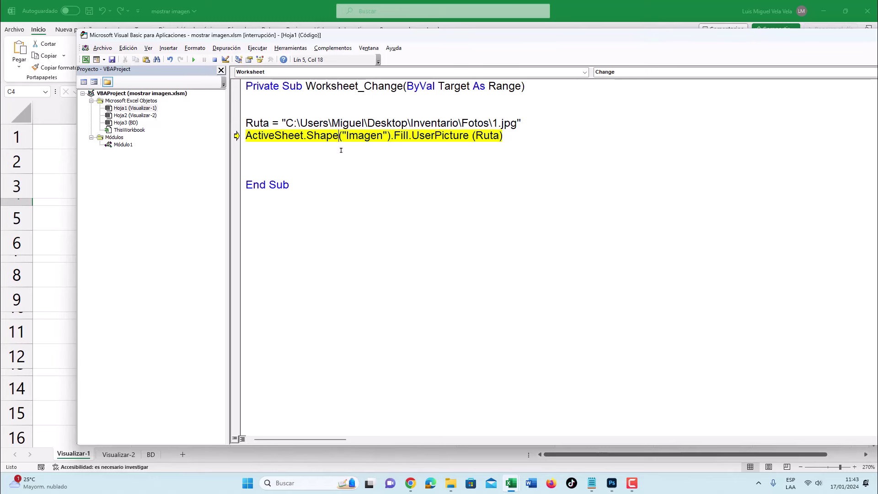
Correct Shape to Shapes and stop the paused macro
text(s)
click(334, 150)
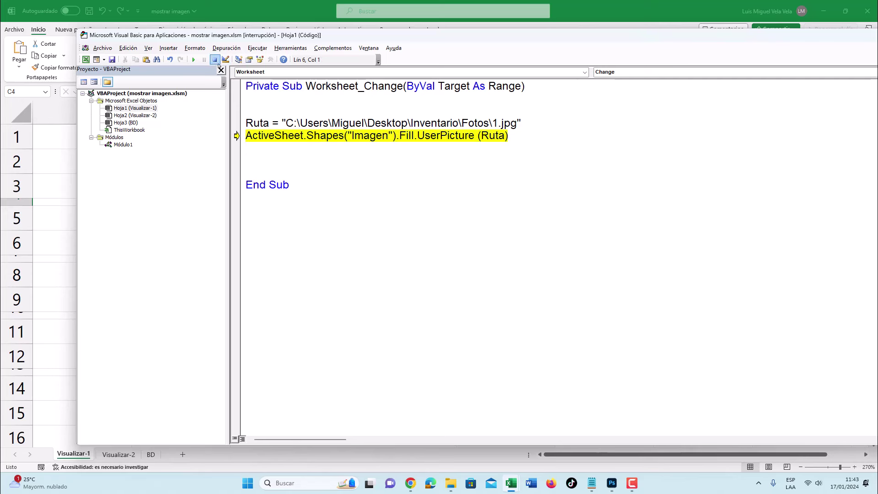
click(215, 60)
click(317, 159)
double_click(338, 135)
click(339, 135)
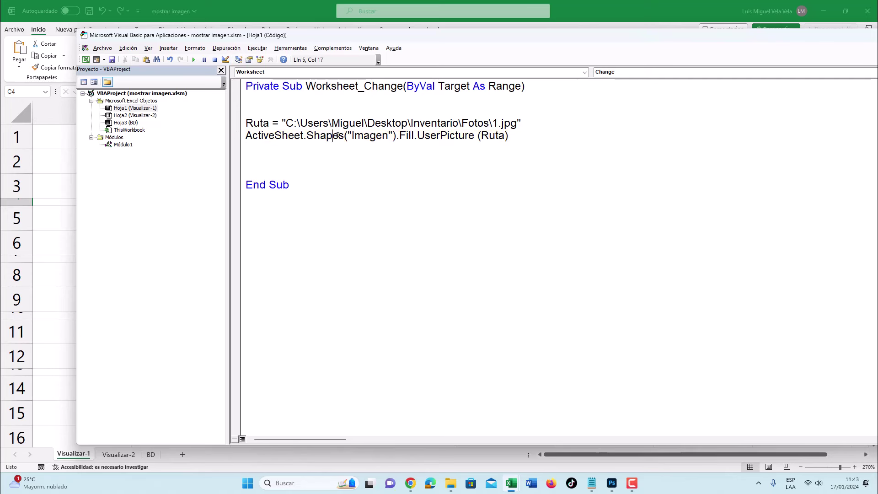
drag(344, 135, 335, 136)
click(326, 136)
Test codes 2, 1 and 3 in C3, loading Adidas BB, Nike A1 and Nike BMW
key(alt+F11)
click(325, 189)
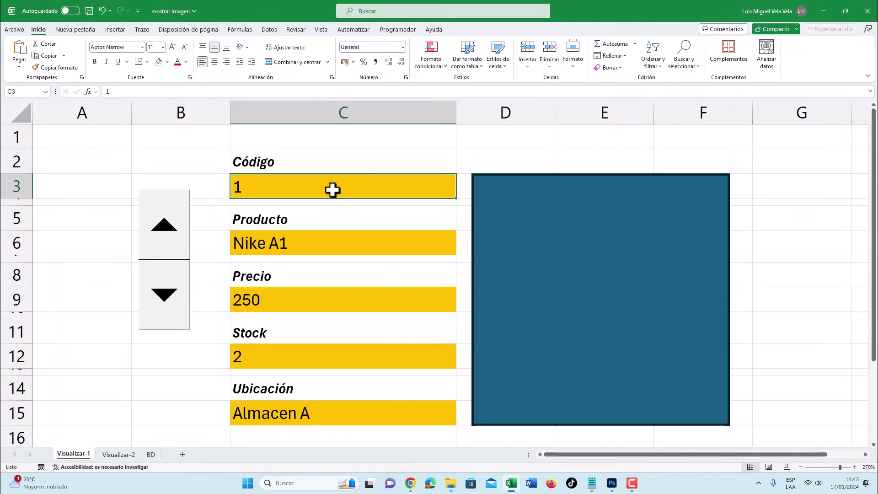
text(2)
key(Return)
click(315, 181)
text(1)
key(Return)
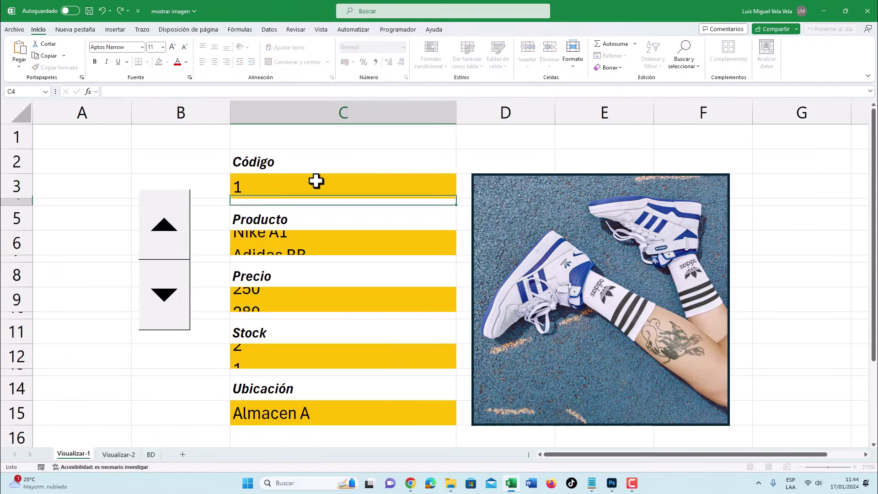
click(316, 181)
text(21)
key(Return)
click(314, 181)
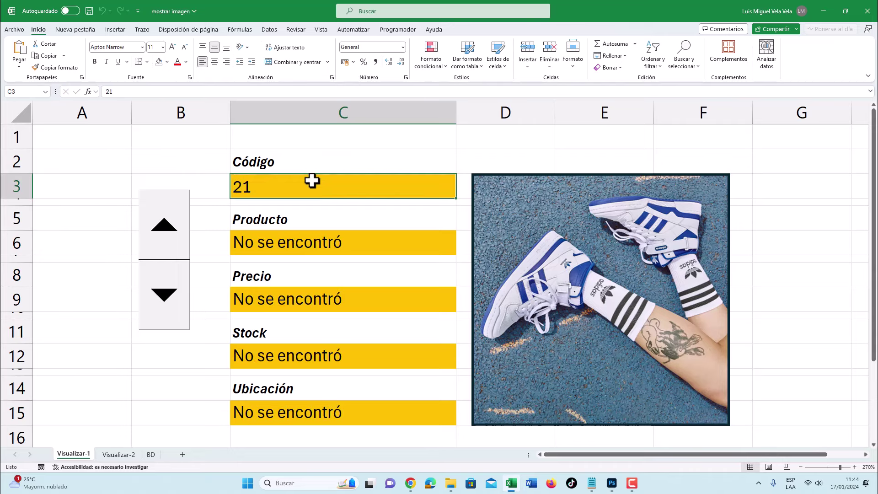
text(3)
key(Return)
click(312, 182)
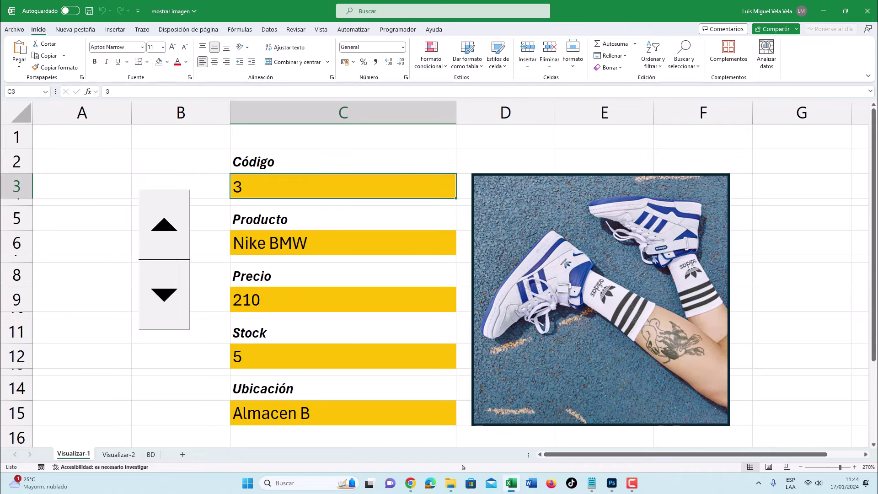
Compare the loaded image with photo 1 in Fotos, then return to Visualizar-1
click(451, 483)
click(131, 183)
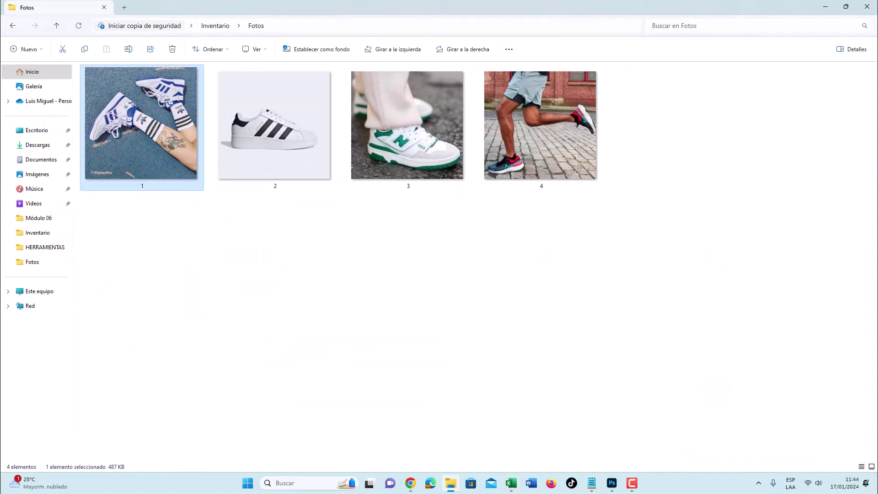
click(511, 483)
right_click(73, 454)
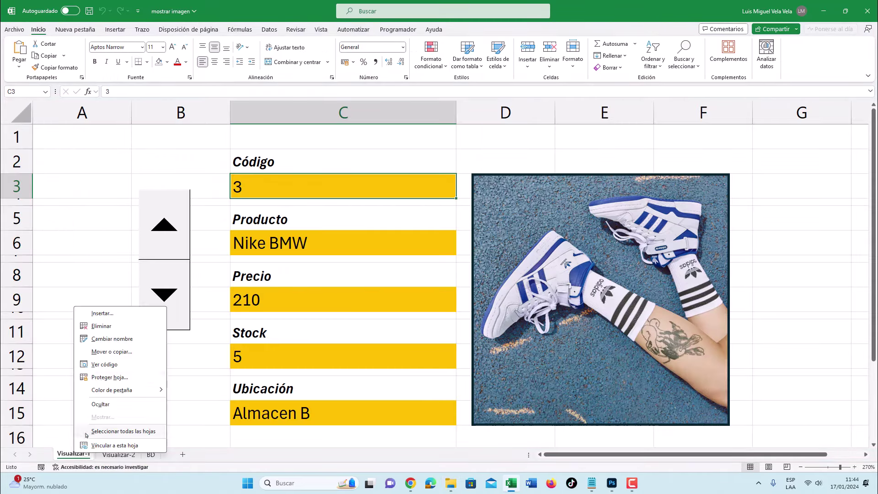
Open the Visualizar-1 sheet code and select the fixed 1.jpg in the Ruta path
click(107, 366)
double_click(551, 158)
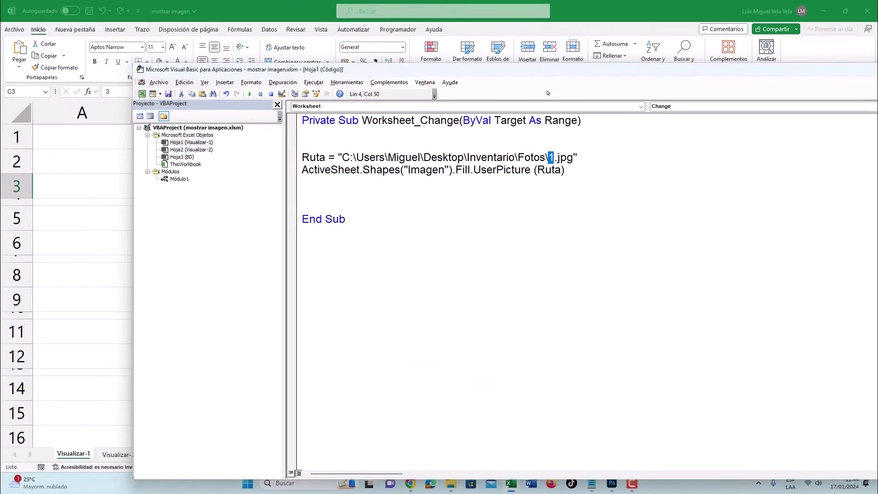
click(593, 7)
click(341, 110)
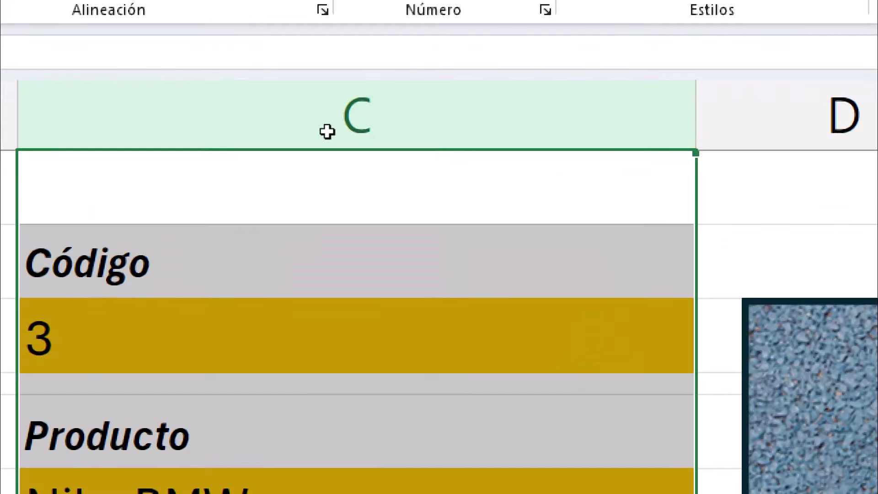
key(Down)
key(Down)
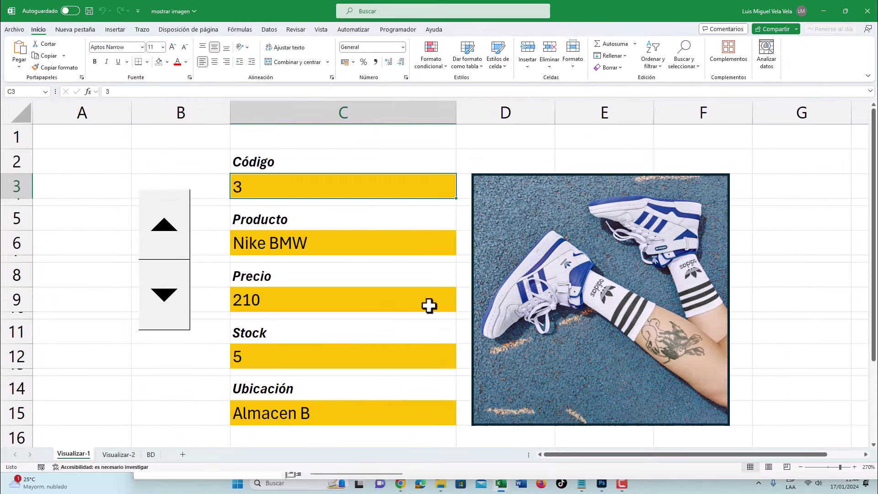
right_click(78, 454)
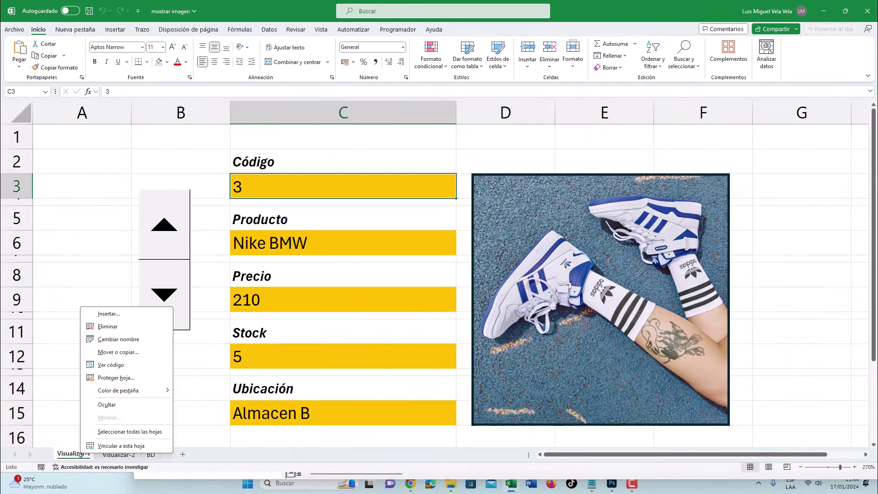
click(147, 366)
click(561, 158)
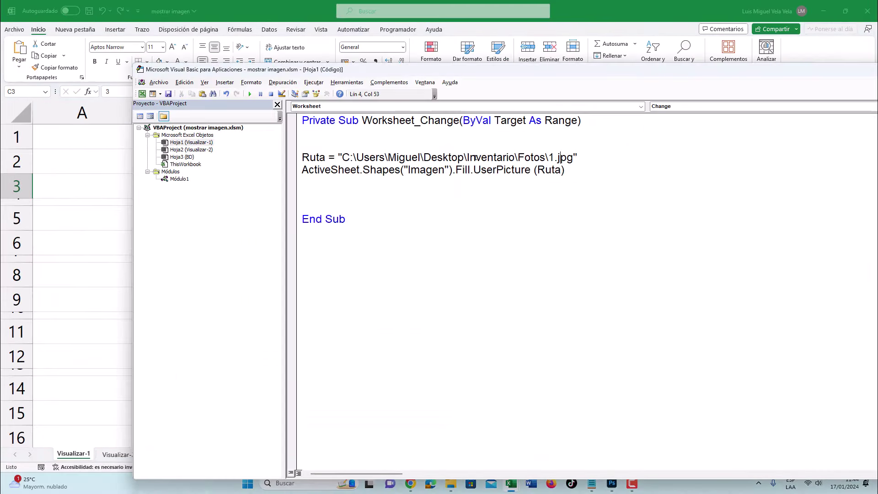
drag(573, 158, 554, 158)
Replace the fixed file name with & Range("C3"), with C in uppercase
click(551, 159)
text(&R)
text(ange())
key(Left)
text("")
key(Left)
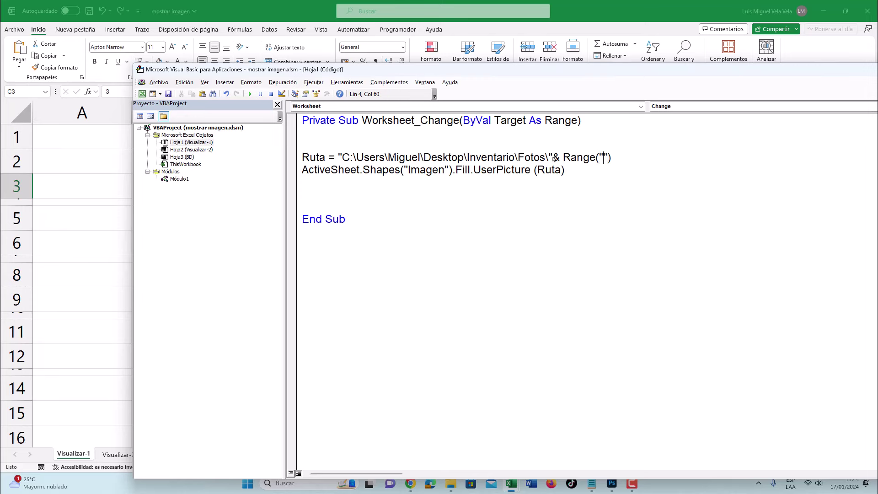
text(c3)
key(alt+F11)
mouse_move(511, 483)
click(343, 104)
click(273, 185)
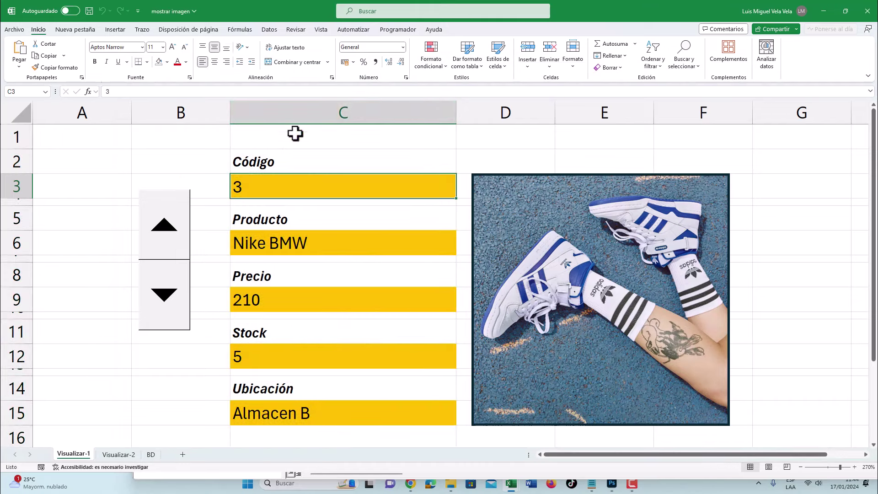
click(560, 437)
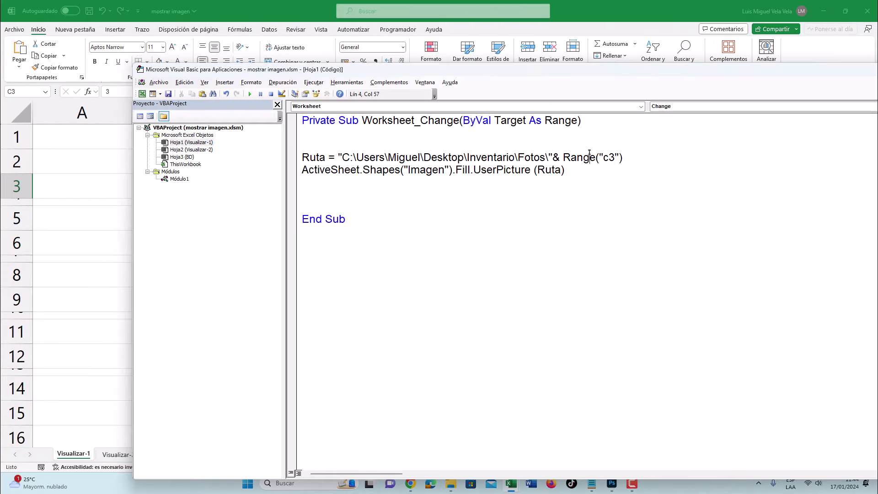
drag(601, 157, 607, 157)
text(C)
Append & ".jpg" to the end of the Ruta line, with the extension in lowercase
key(alt+F11)
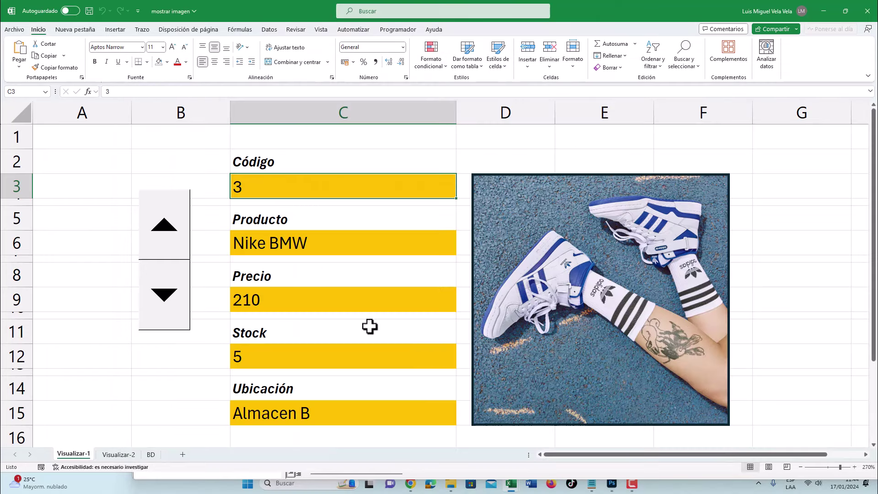
mouse_move(511, 484)
click(561, 442)
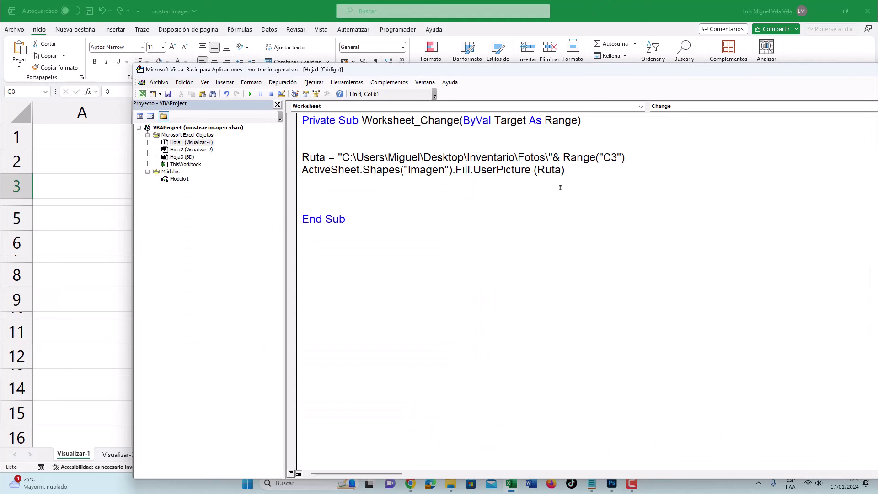
click(633, 156)
text(/)
key(BackSpace)
text(&)
text("".)
text(JPG)
key(Down)
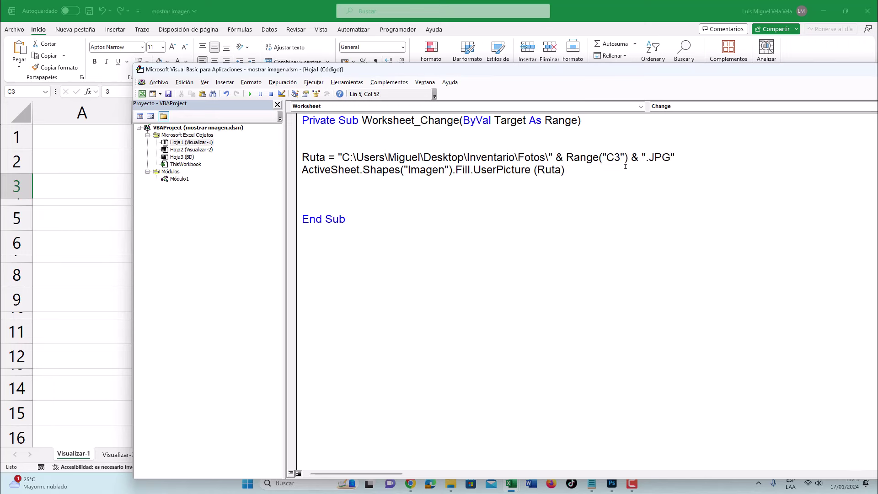
drag(670, 157, 649, 158)
text(jpg)
drag(547, 157, 343, 157)
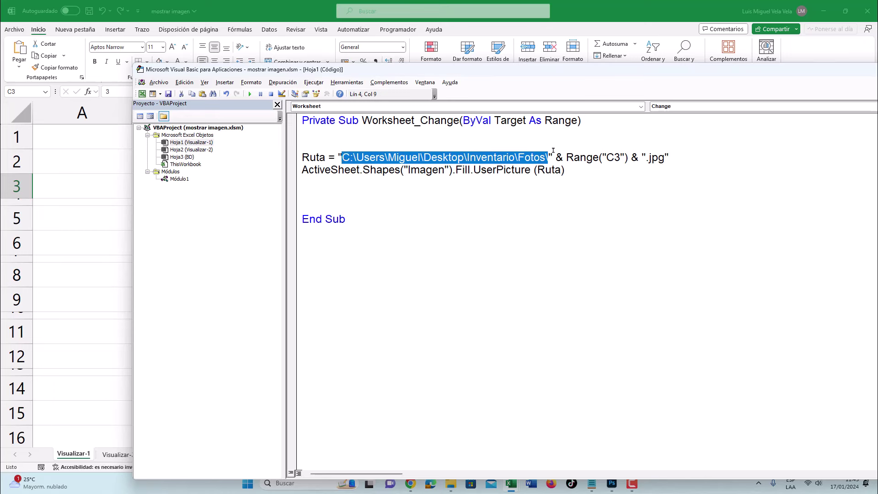
click(546, 158)
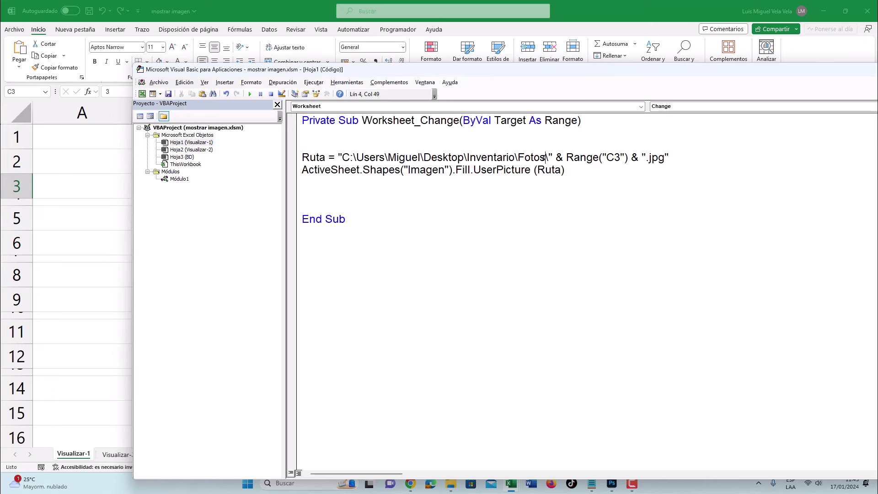
double_click(559, 157)
Revert the Photoshop keyboard picture and circle the left Shift and &/6 keys in red
click(612, 483)
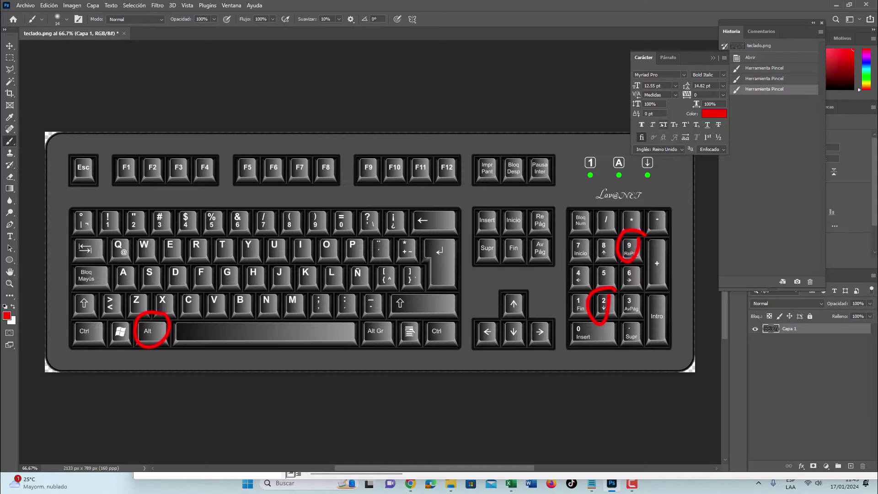
click(751, 58)
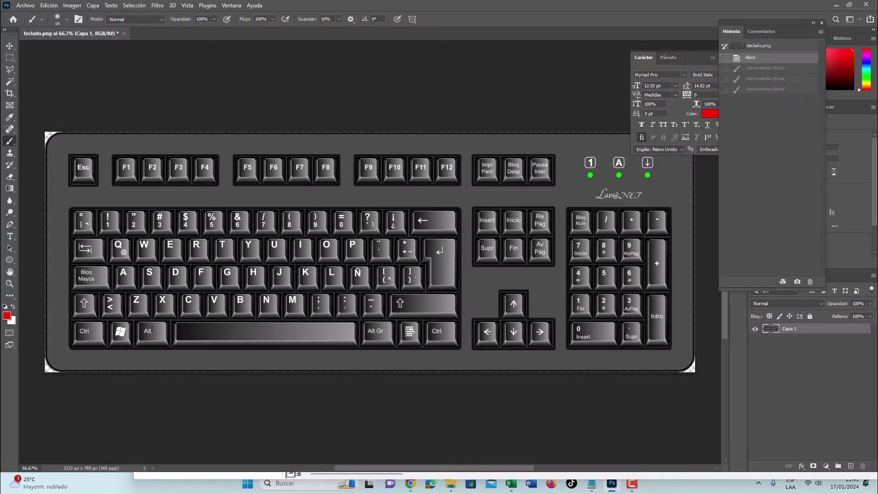
drag(162, 318, 174, 315)
drag(249, 208, 252, 223)
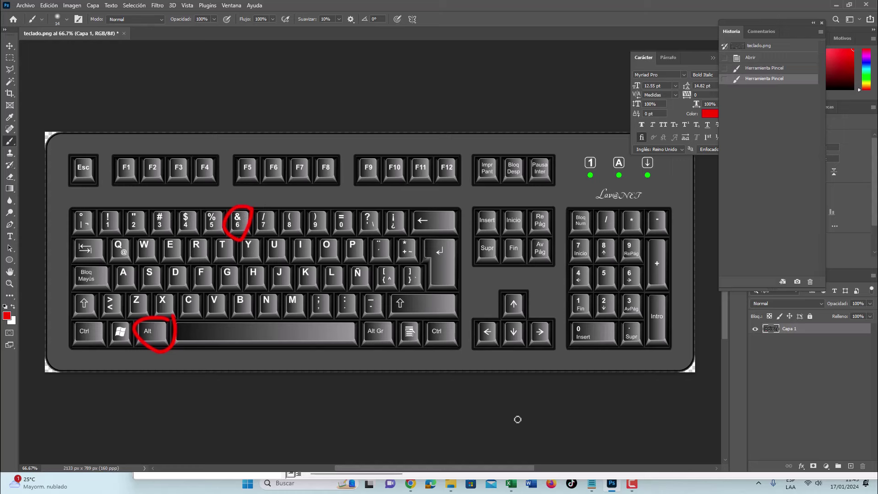
click(744, 59)
drag(87, 289, 102, 287)
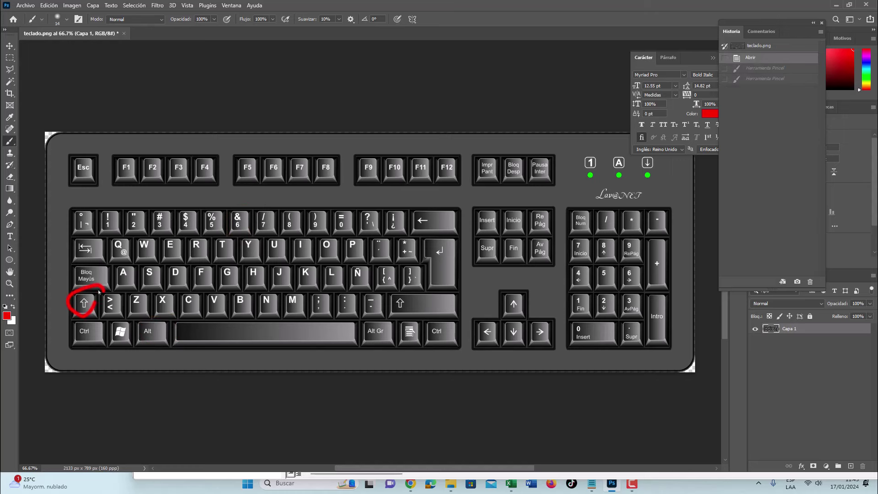
drag(229, 211, 247, 208)
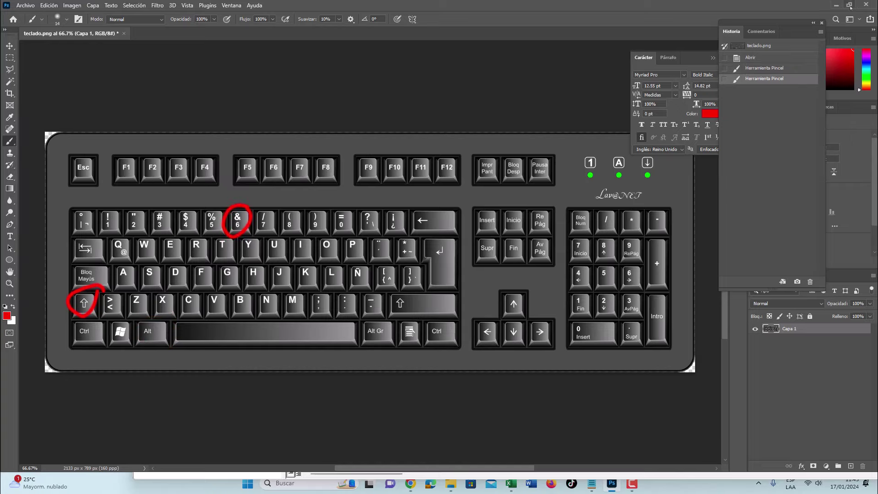
click(836, 5)
click(549, 177)
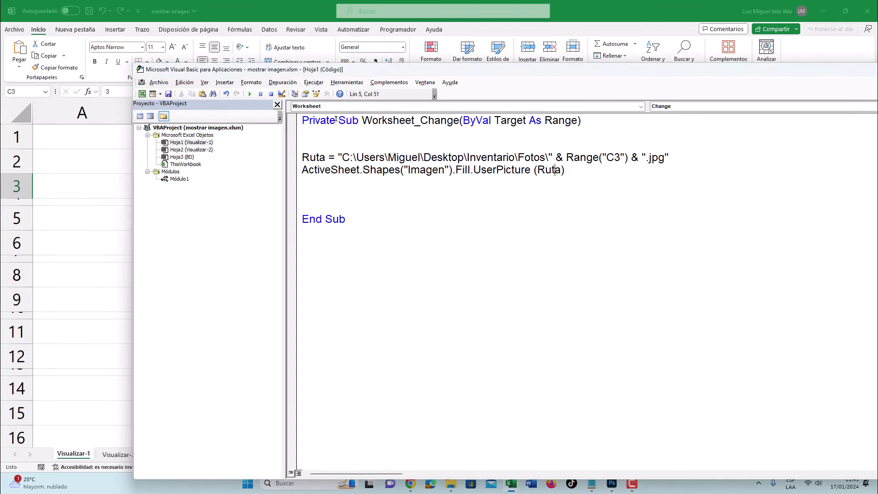
On the worksheet, change the product code between 1 and 3 with the spin buttons
key(alt+F11)
click(166, 285)
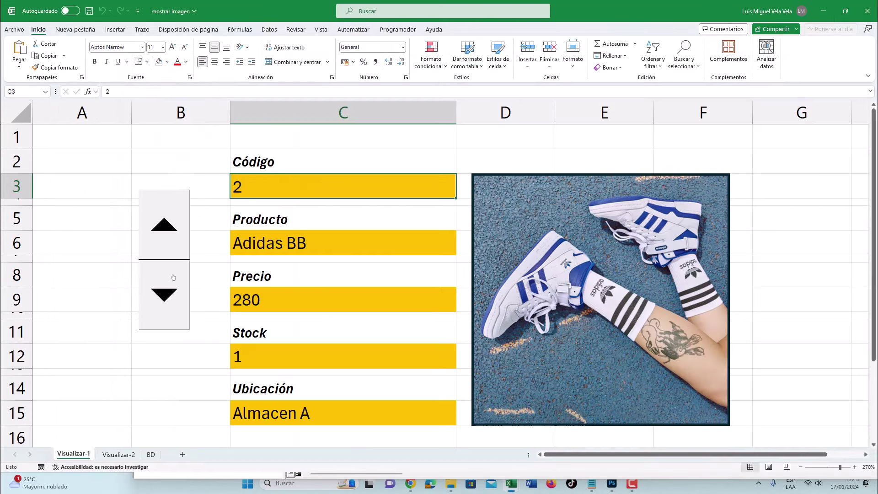
click(166, 230)
click(165, 293)
click(165, 293)
click(170, 236)
click(169, 237)
key(Return)
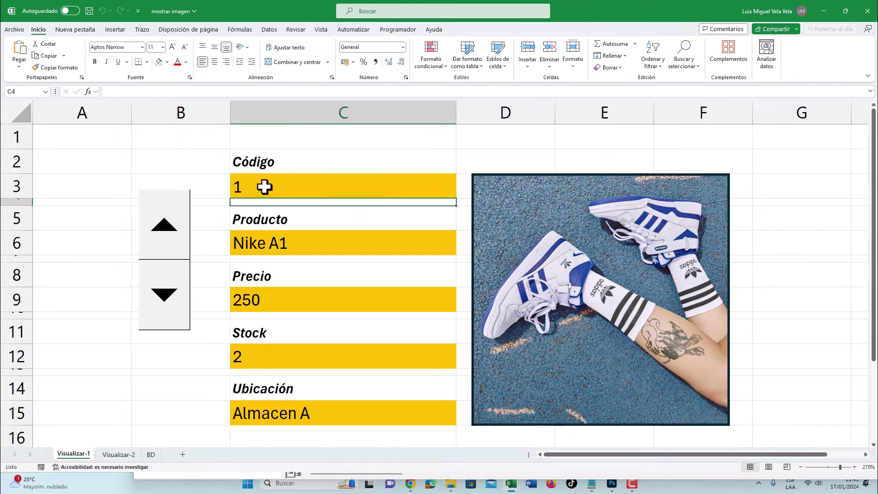
Type codes 2, 3 and 4 in C3 to show Adidas BB, Nike BMW and Prueba
click(265, 186)
text(2)
key(Return)
click(265, 187)
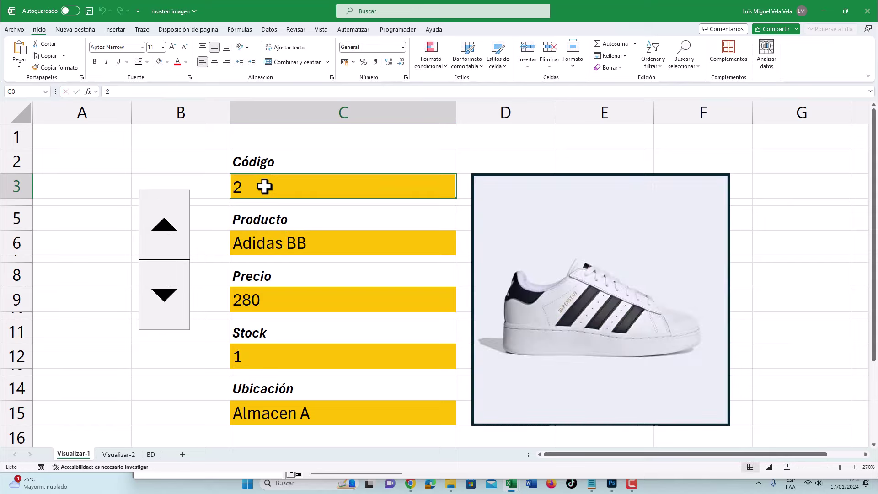
text(3)
key(Return)
click(264, 186)
text(4)
key(Return)
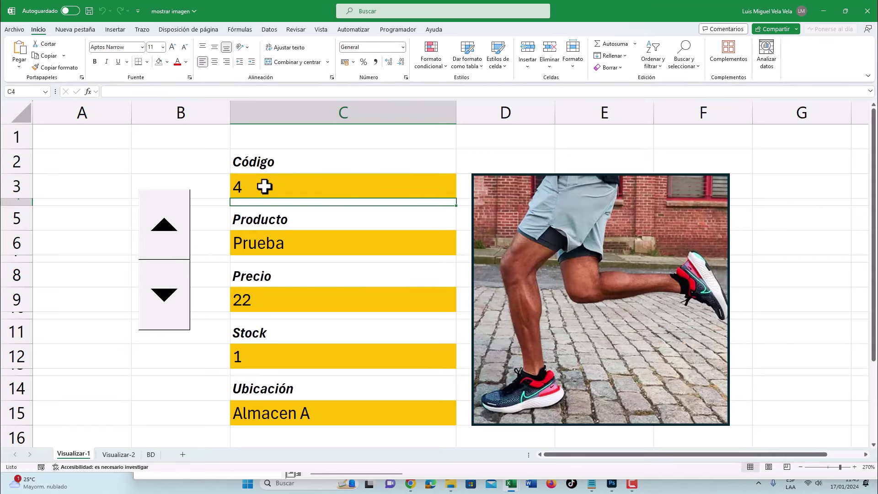
click(264, 186)
Raise the code past the last product, undo and redo, then spin it back to 3
click(184, 213)
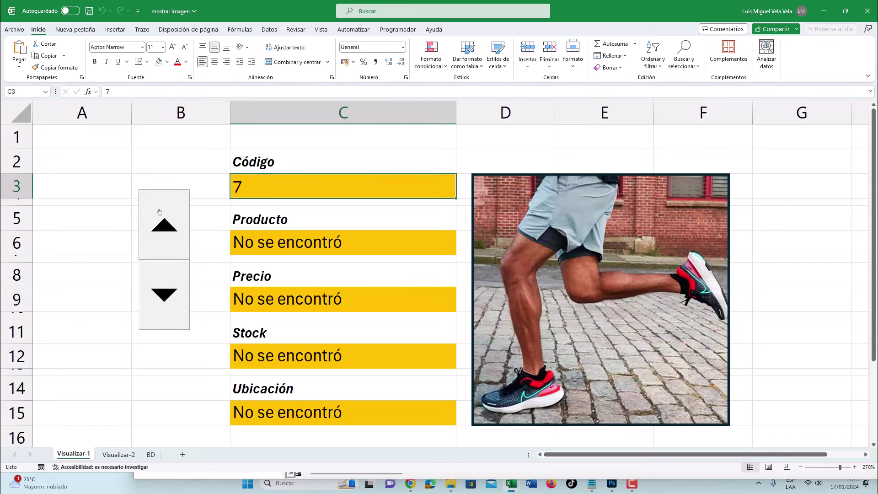
key(ctrl+z)
key(ctrl+z)
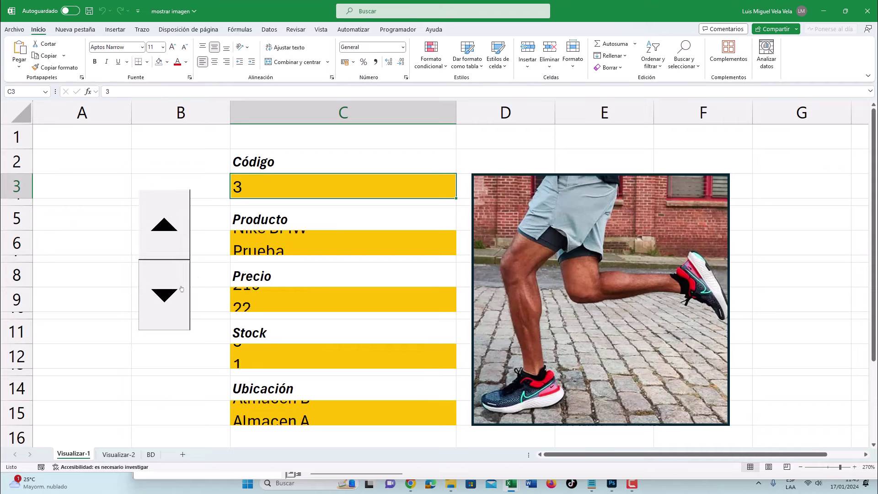
key(ctrl+z)
key(ctrl+z)
key(ctrl+y)
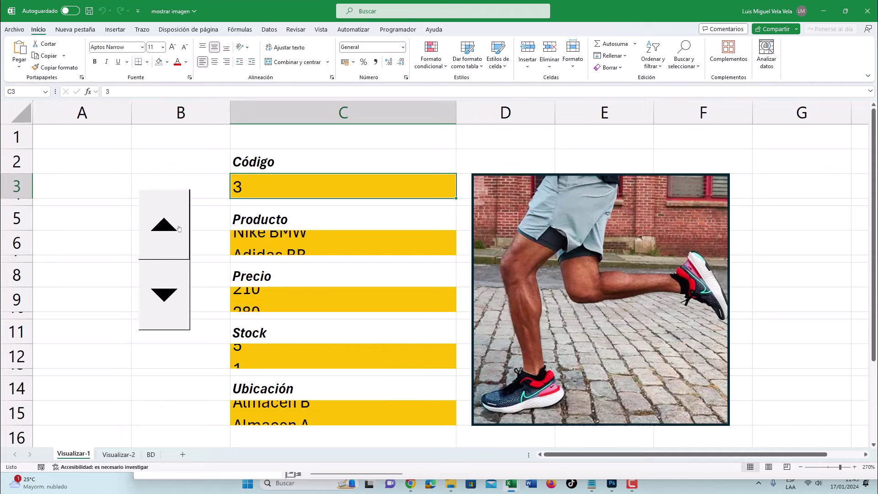
key(ctrl+z)
key(ctrl+y)
key(ctrl+y)
click(157, 246)
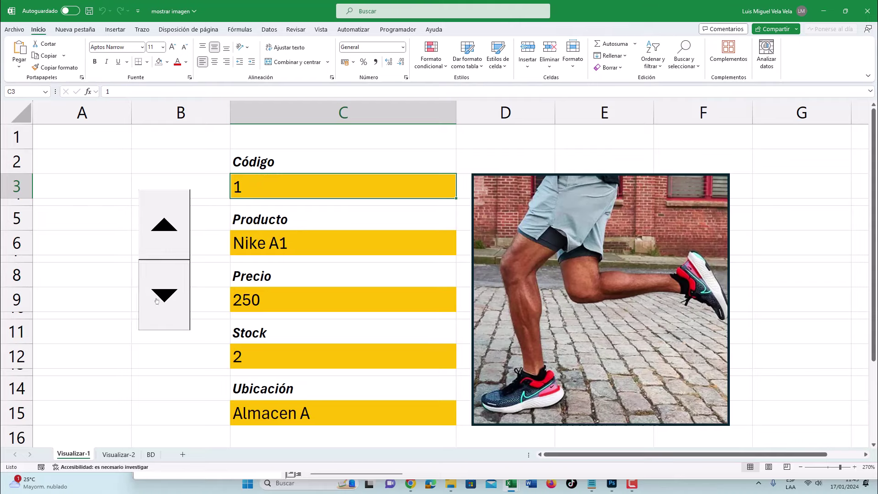
click(164, 242)
click(171, 270)
click(169, 258)
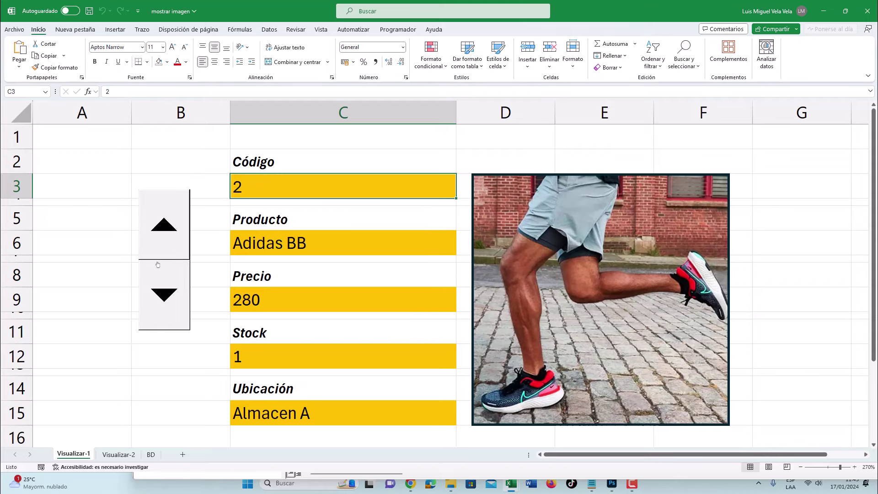
click(165, 259)
click(162, 263)
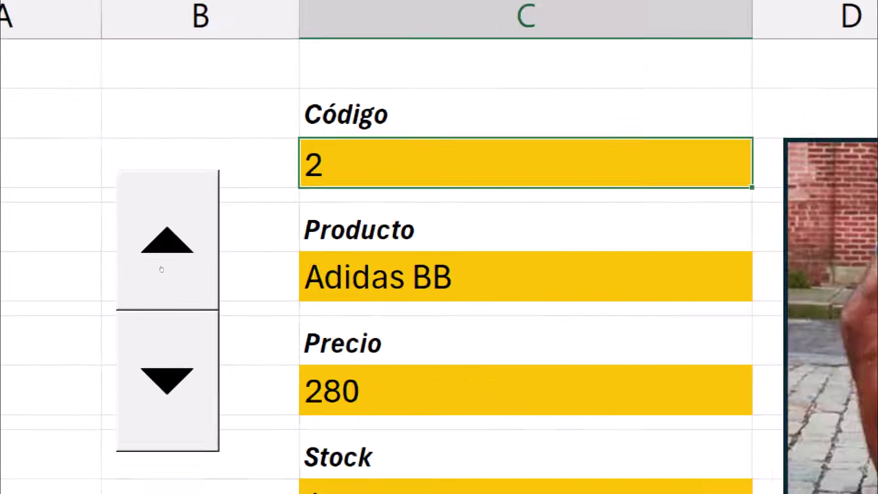
click(164, 289)
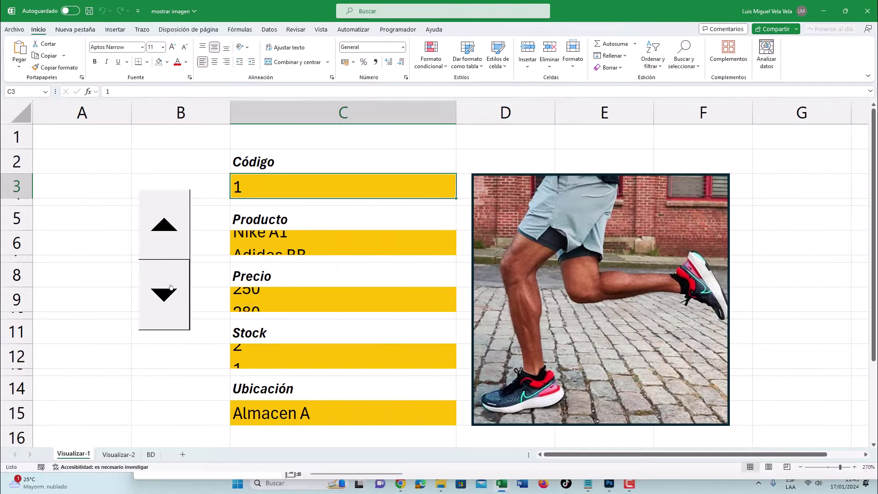
click(169, 233)
click(169, 233)
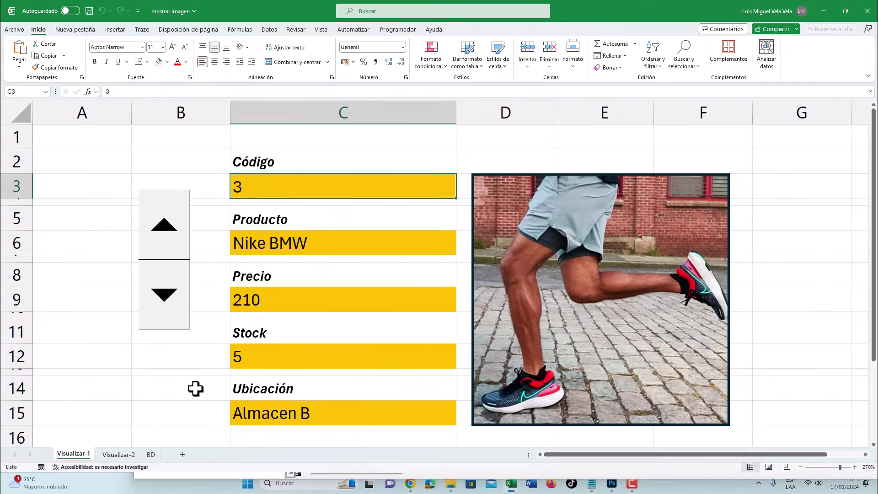
Enter codes 1 to 4 in C3 again: Nike A1, Adidas BB, Nike BMW, Prueba
text(1)
key(Return)
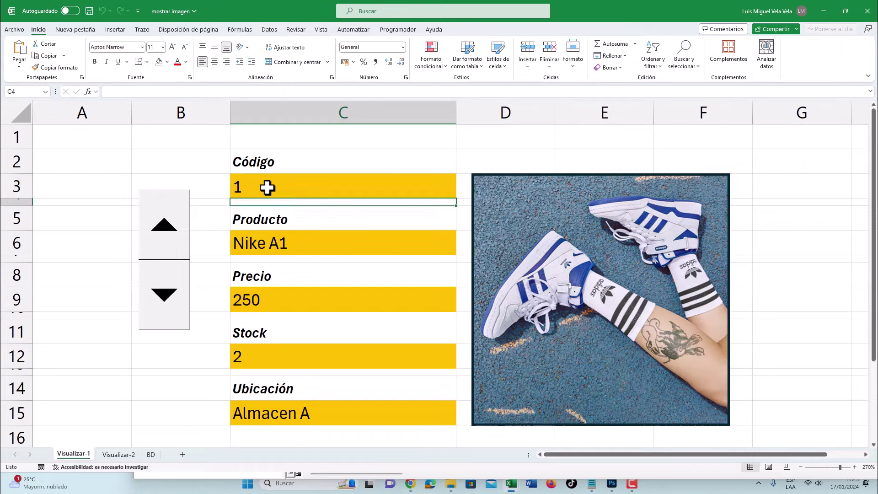
click(268, 188)
text(2)
key(Return)
click(267, 188)
text(3)
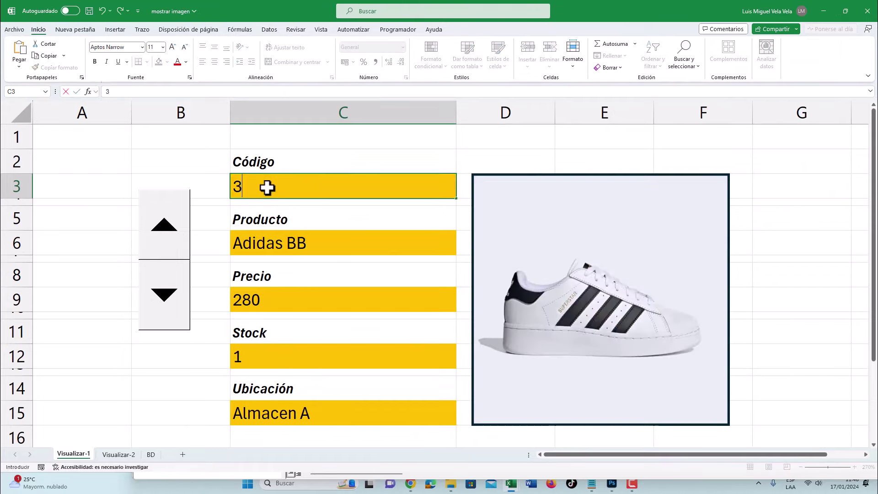
key(Return)
click(267, 187)
text(4)
key(Return)
click(267, 188)
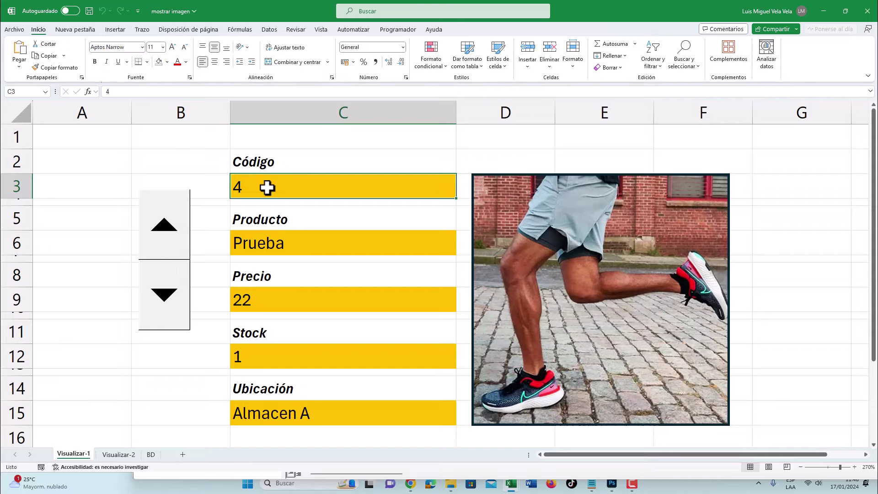
Enter code 5, debug and reset the runtime error, and check the Fotos folder
text(5)
key(Return)
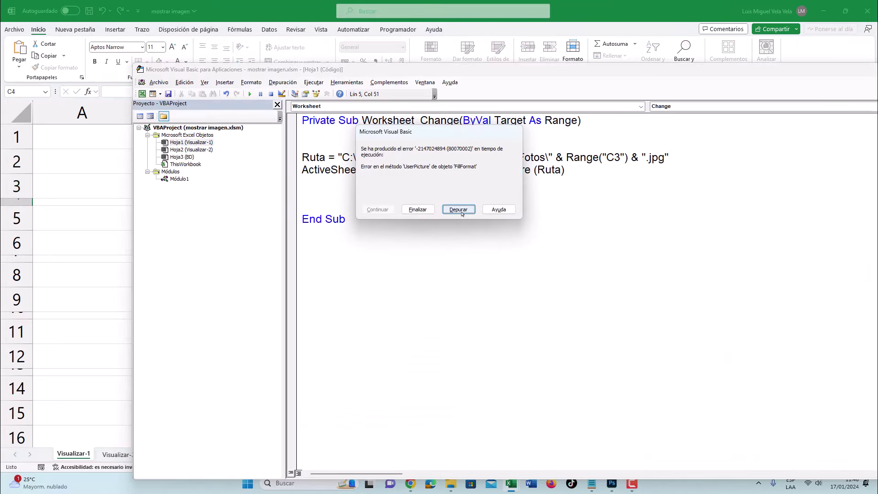
click(462, 213)
click(271, 94)
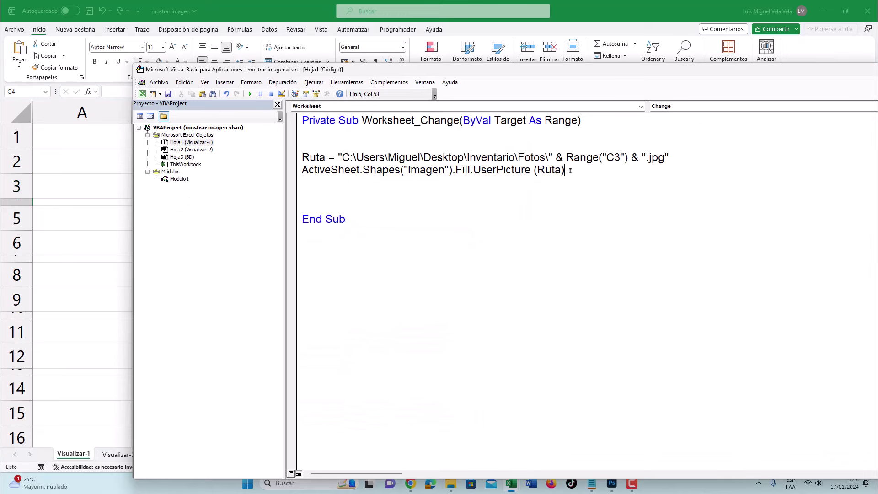
key(shift+Home)
click(426, 170)
click(450, 483)
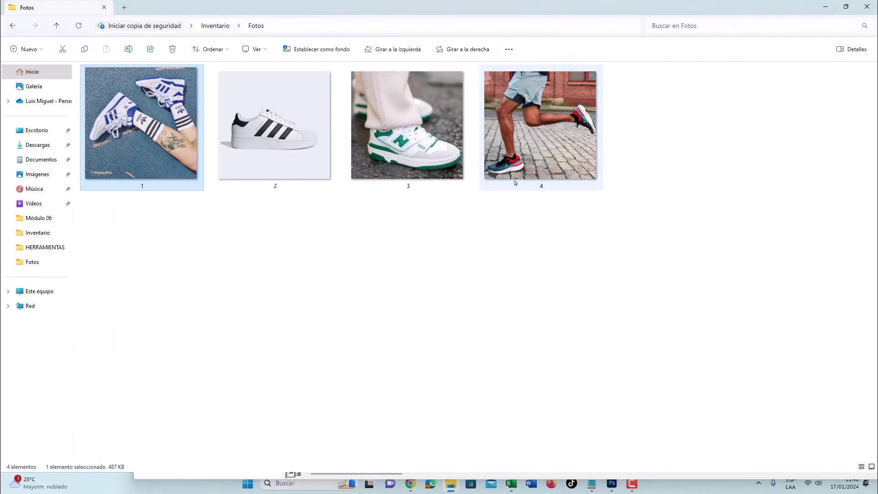
click(825, 6)
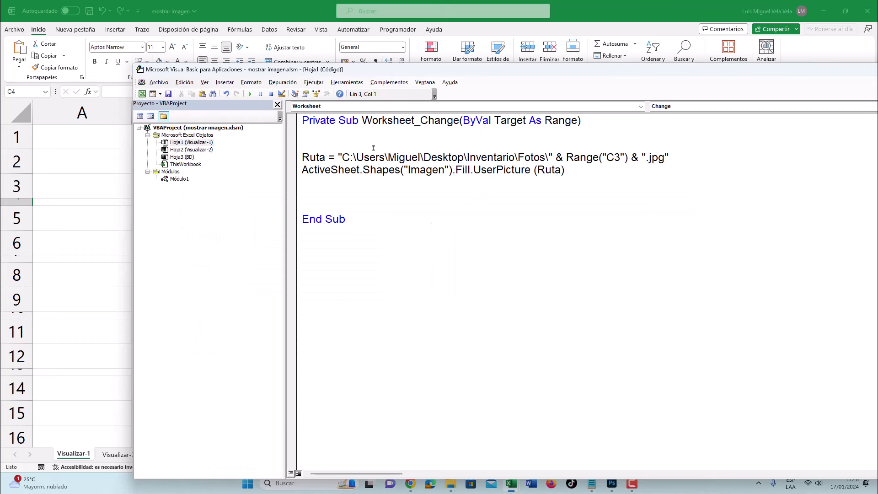
Add an On Error GoTo Errores line above the Ruta line
key(Return)
text(On err)
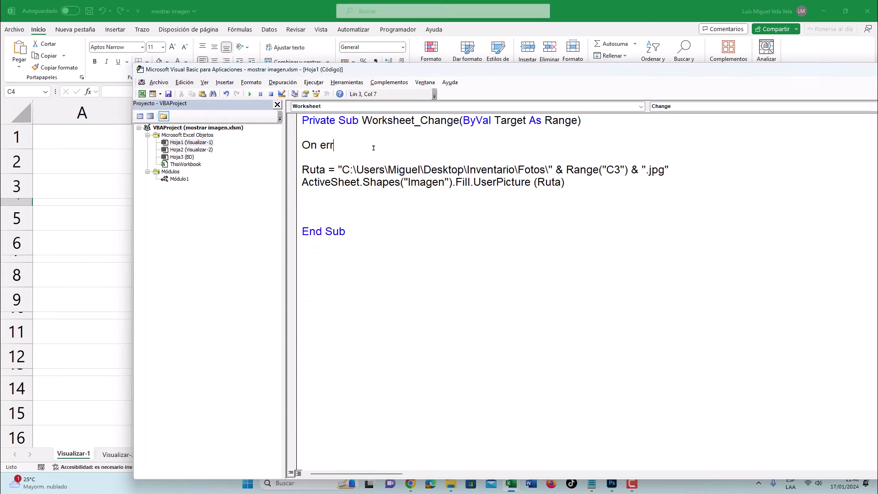
text(orr)
key(BackSpace)
text(go)
text(rrores)
key(Down)
drag(306, 145, 414, 145)
click(320, 146)
drag(319, 144, 300, 146)
double_click(342, 145)
double_click(361, 145)
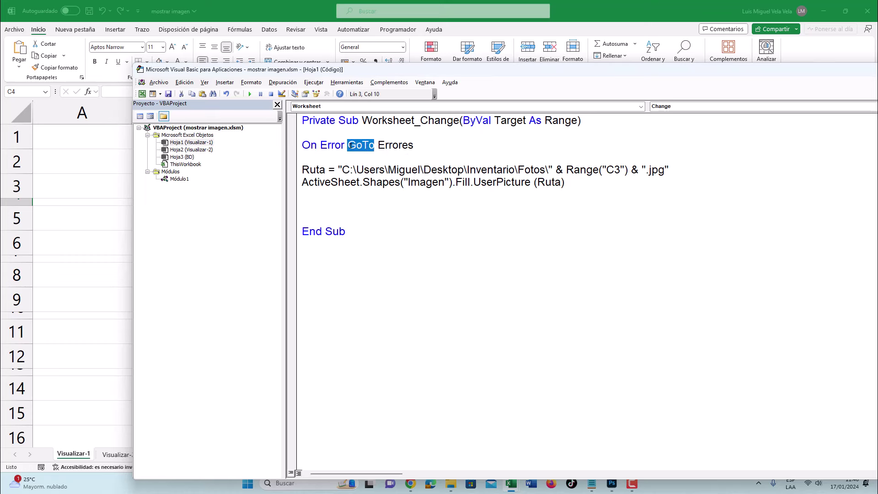
click(411, 145)
drag(413, 145, 379, 142)
key(ctrl+c)
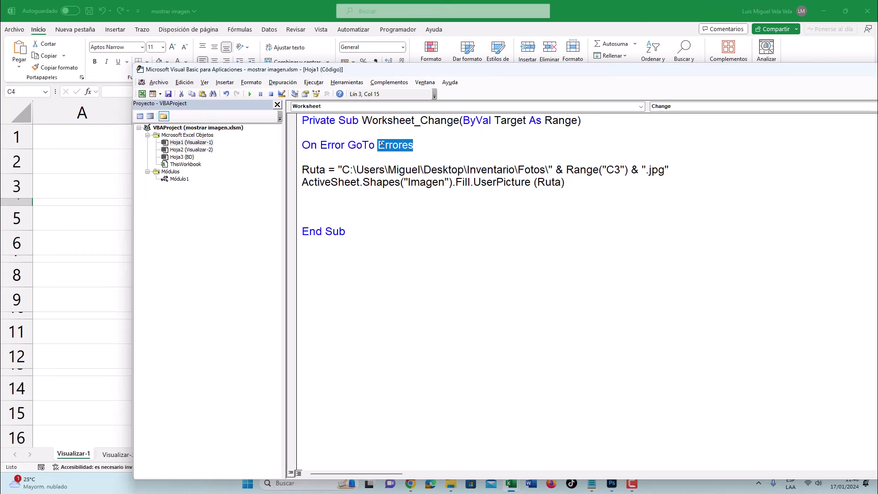
Add the Errores: label and an Exit Sub line after the picture-loading code
click(333, 195)
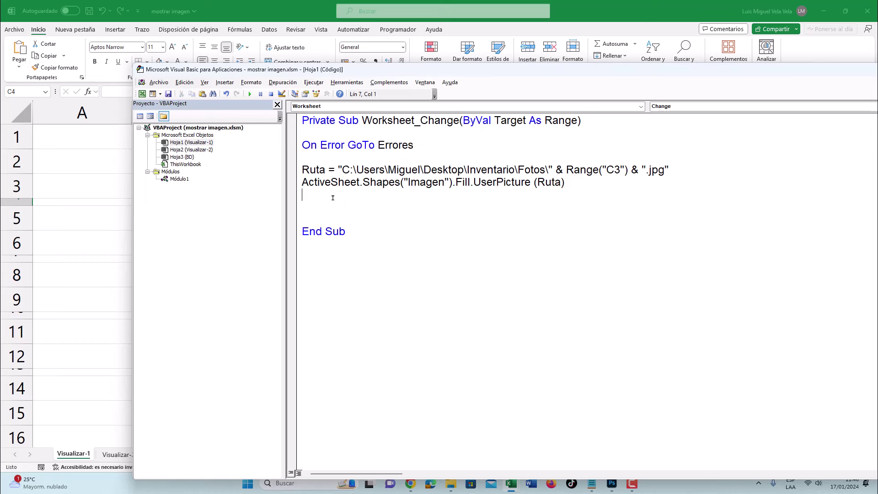
key(ctrl+v)
key(Return)
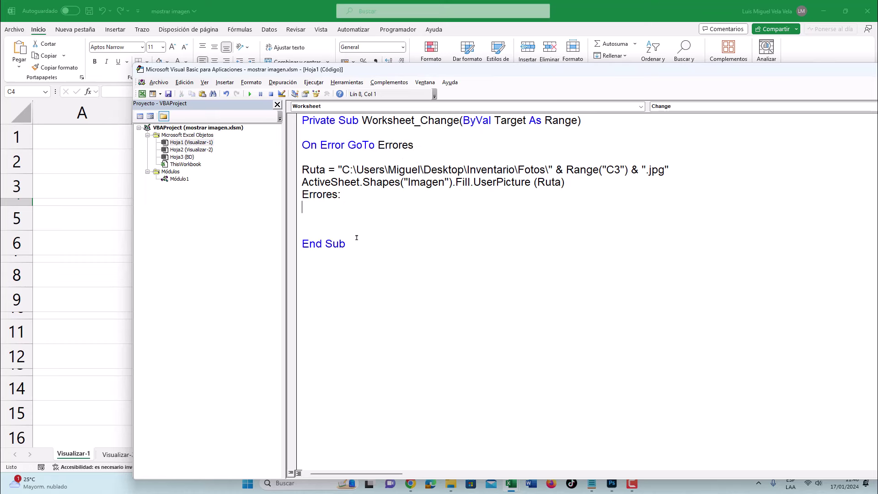
text(eci)
text(t su)
key(Up)
key(Up)
drag(415, 144, 302, 144)
drag(343, 189, 320, 181)
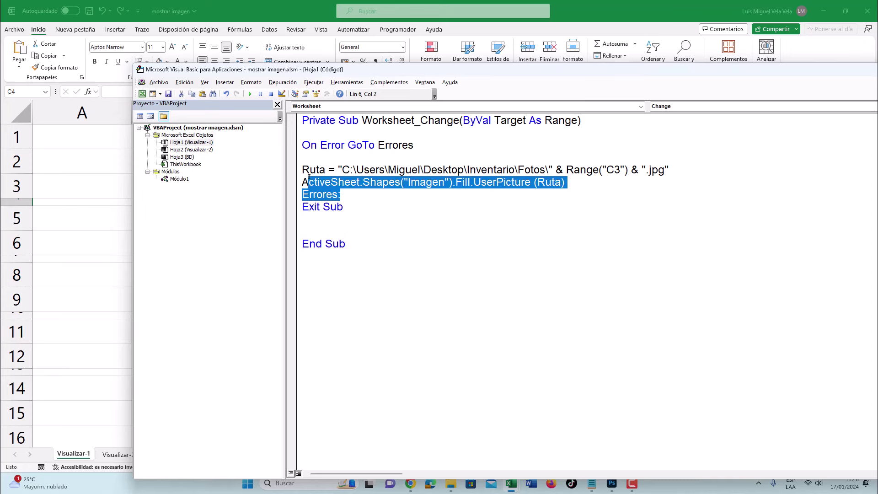
click(323, 207)
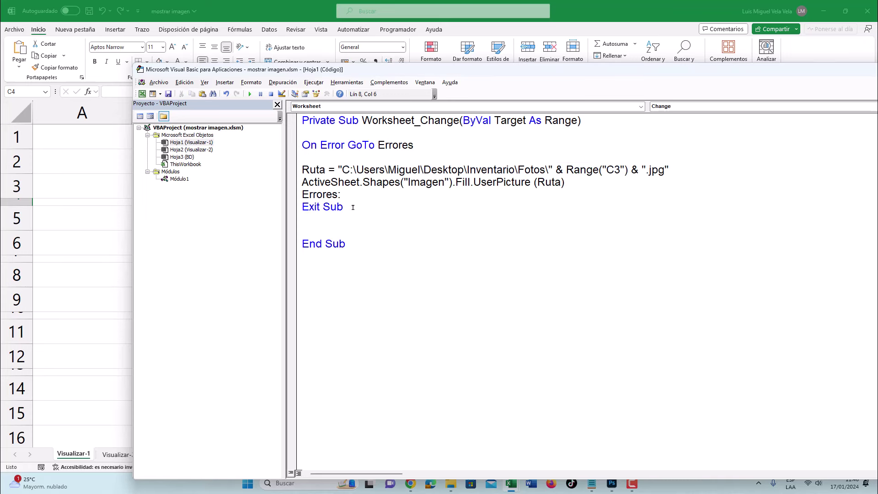
mouse_move(353, 207)
mouse_down()
mouse_move(282, 208)
mouse_move(324, 206)
mouse_up()
click(314, 212)
Enter codes 6, 7 and 8 in C3, each showing No se encontró without errors
key(Up)
key(Up)
key(Up)
key(alt+F11)
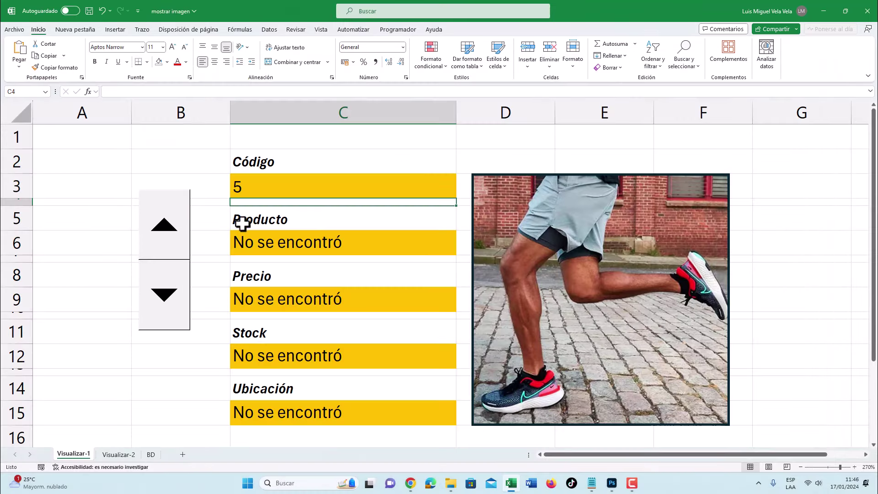
text(6)
key(Return)
key(Up)
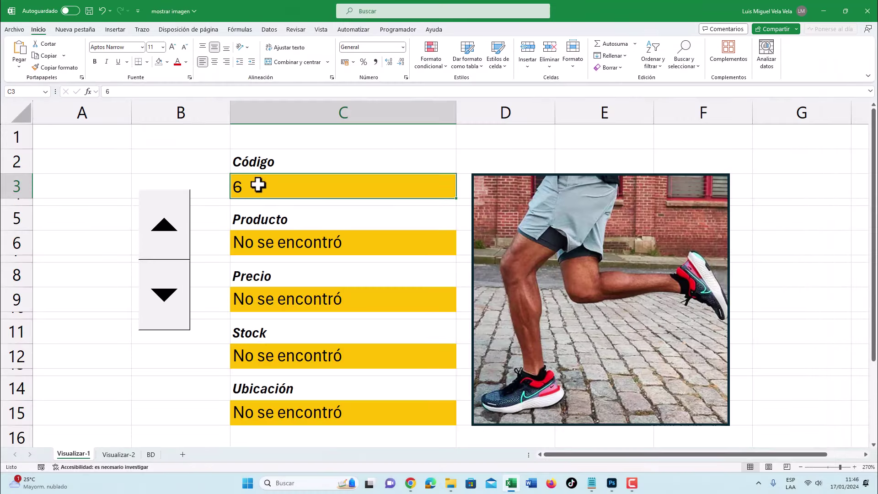
text(7)
key(Return)
key(Up)
text(8)
key(Return)
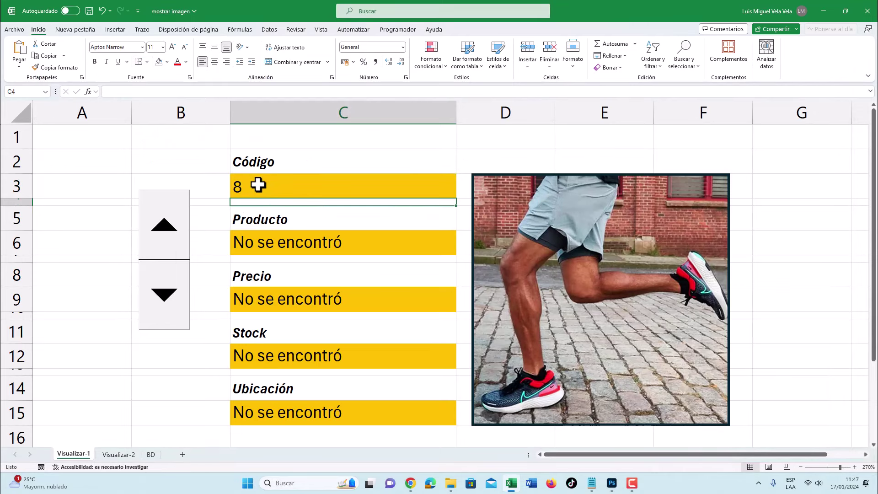
key(Up)
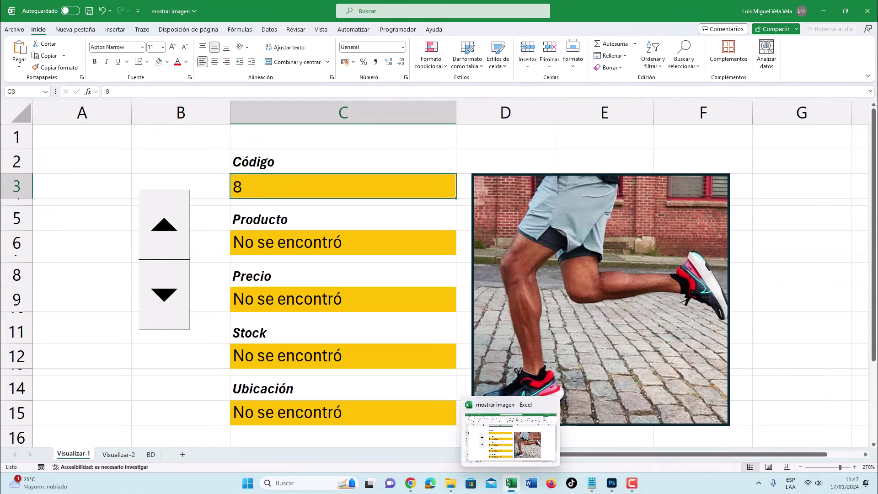
Open Visualizar-1's code via Ver código and highlight the On Error GoTo Errores line
right_click(81, 454)
click(137, 366)
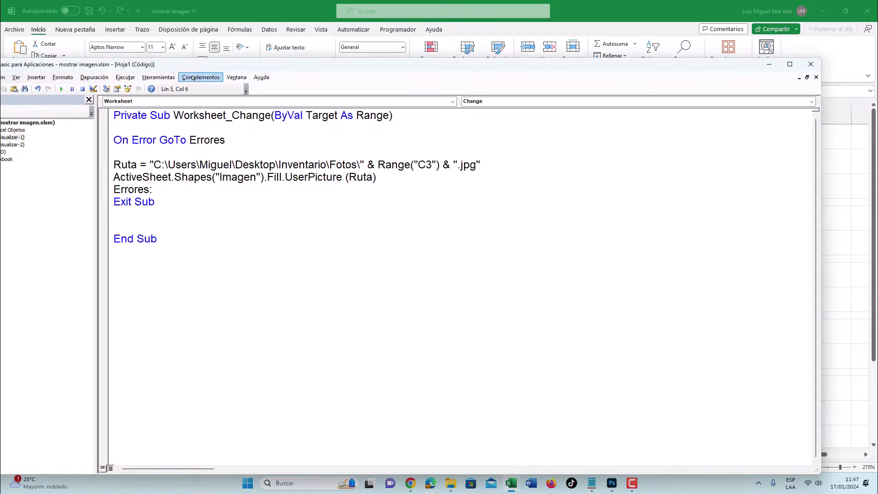
drag(201, 64, 441, 66)
drag(430, 142, 345, 144)
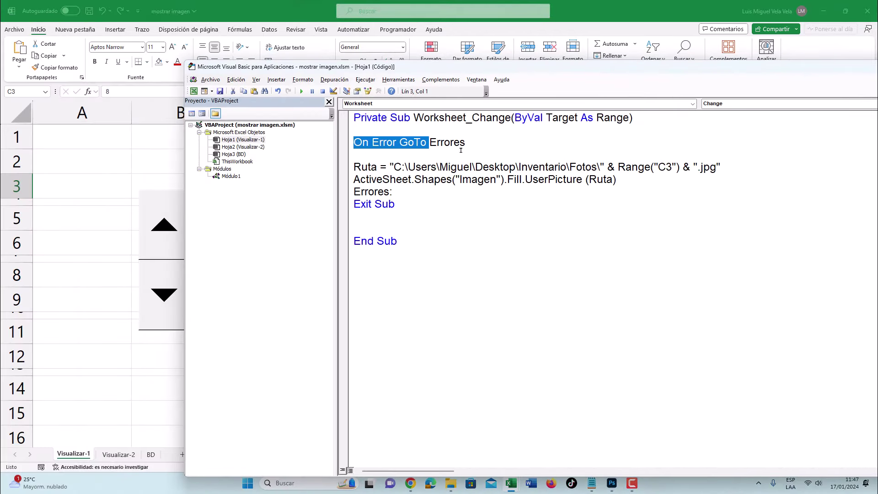
drag(465, 143, 325, 142)
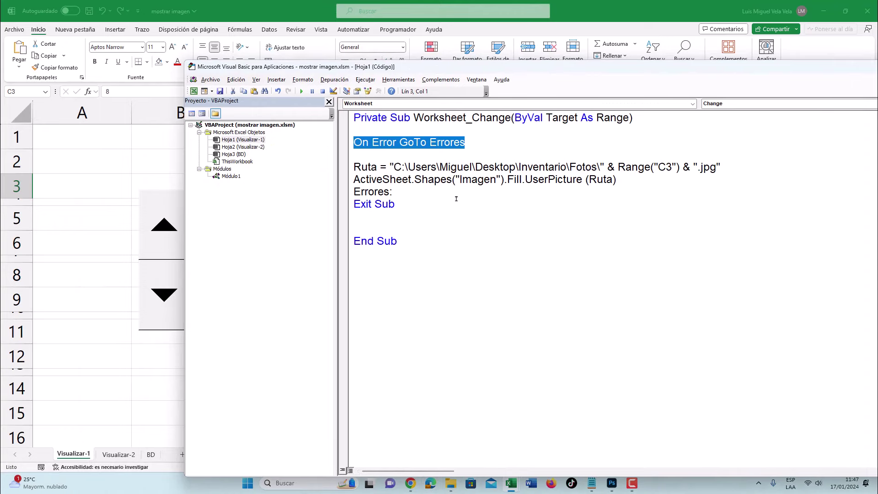
Browse the El Tío Tech VBA course page's modules, then close the browser
click(410, 483)
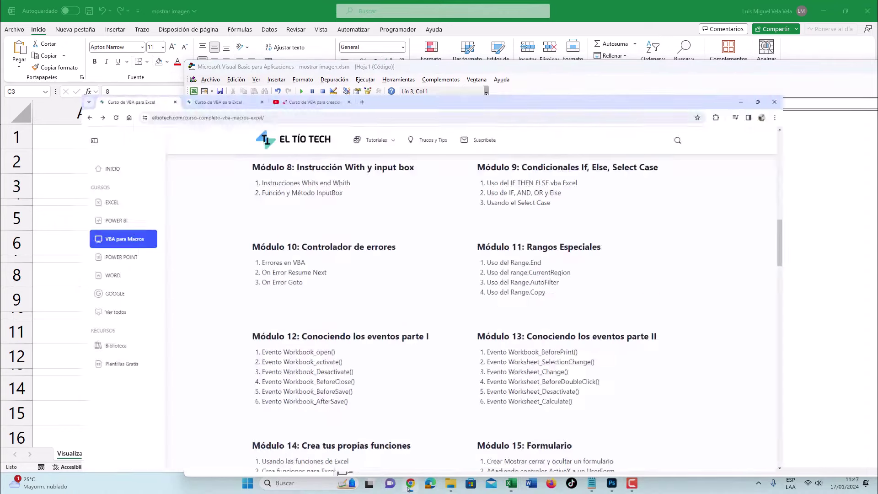
scroll(315, 274, up, 4)
scroll(325, 304, up, 10)
scroll(324, 293, down, 4)
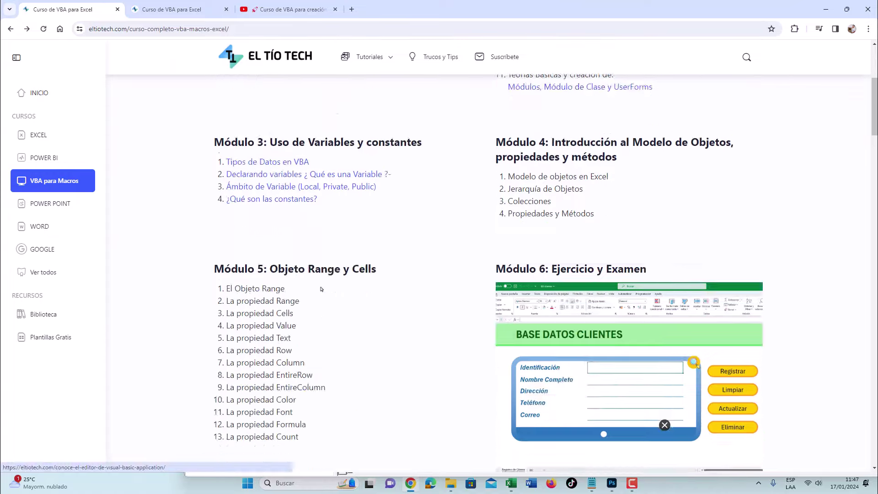
scroll(324, 288, down, 8)
scroll(323, 285, down, 5)
scroll(323, 285, up, 10)
scroll(351, 269, up, 8)
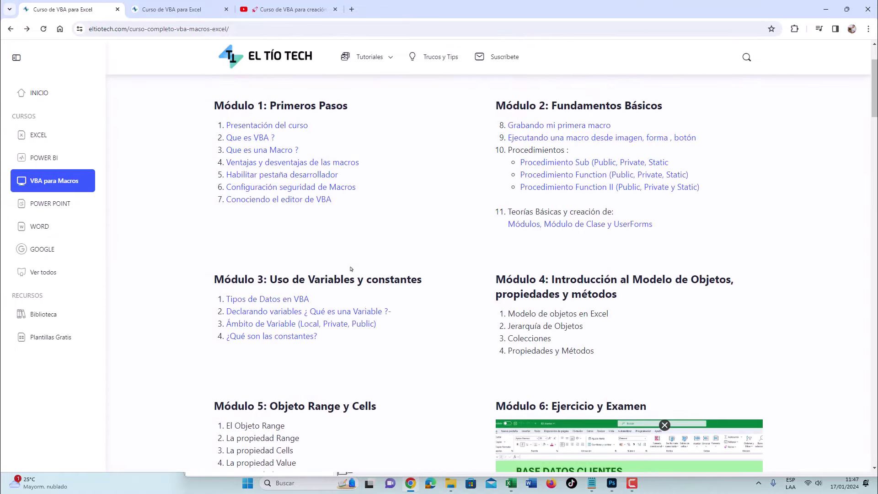
scroll(394, 246, down, 5)
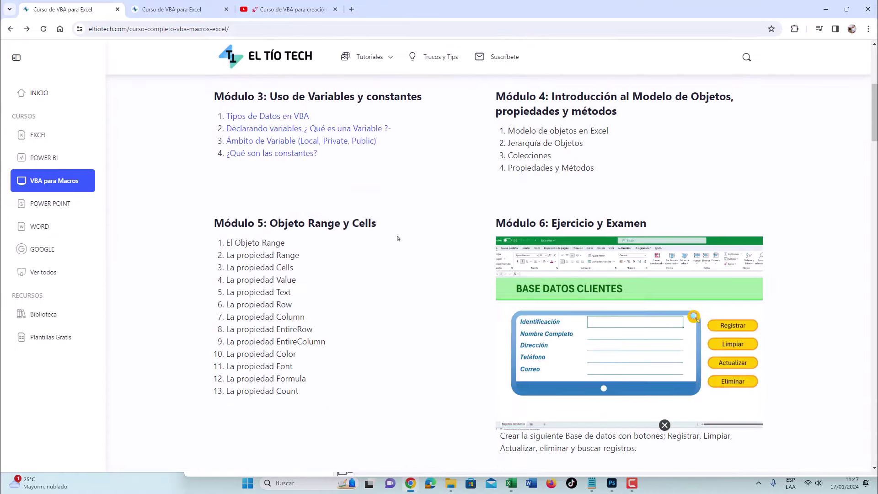
scroll(394, 242, down, 3)
drag(215, 319, 459, 319)
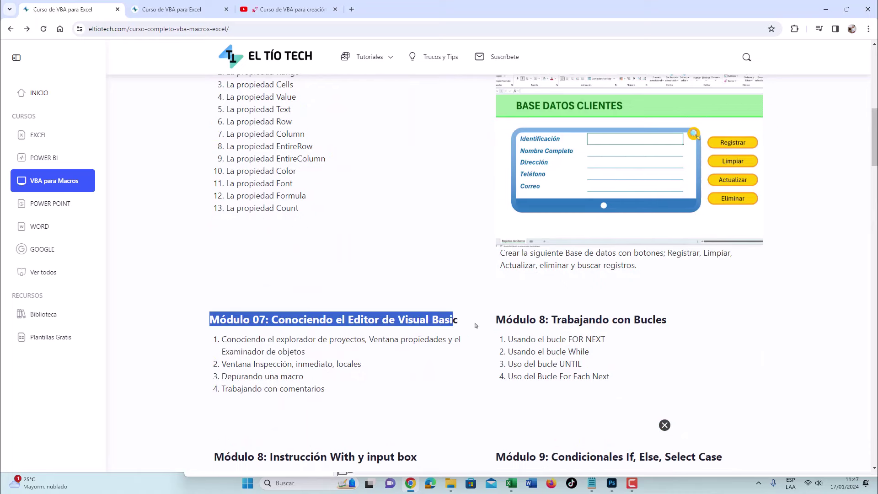
scroll(435, 337, up, 3)
scroll(440, 339, up, 3)
scroll(440, 339, up, 4)
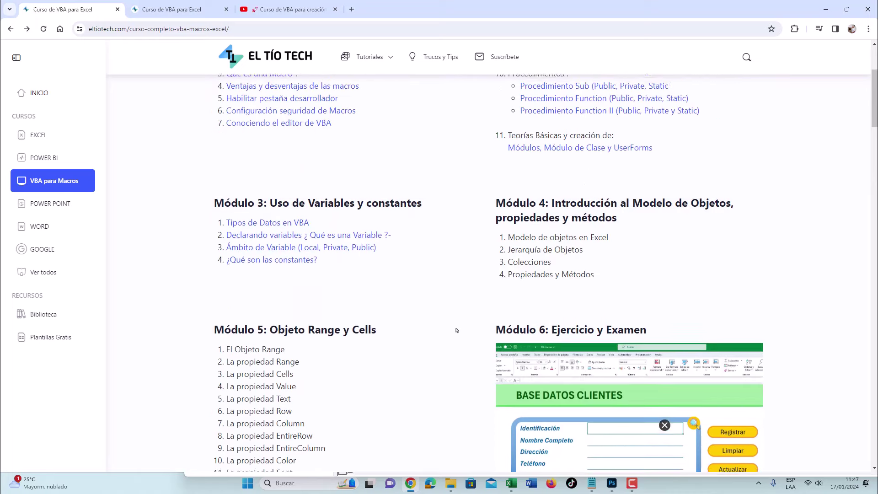
scroll(457, 337, down, 8)
scroll(492, 347, up, 6)
scroll(493, 347, up, 2)
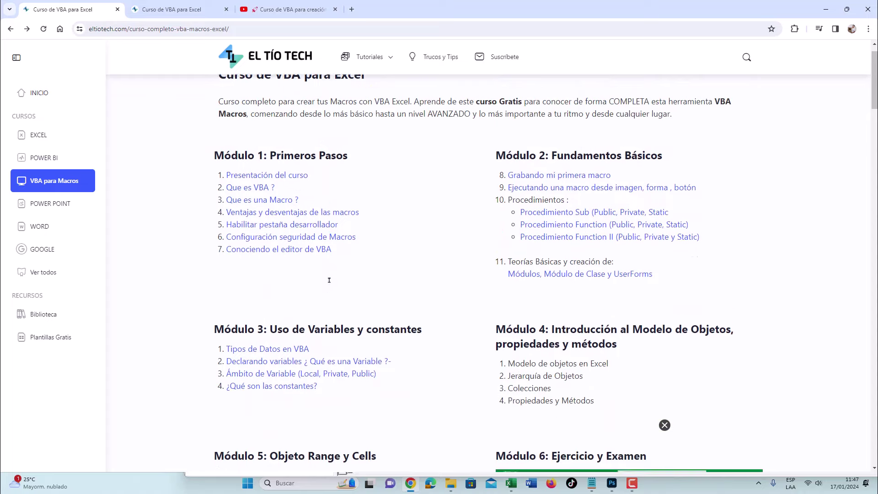
scroll(326, 257, down, 7)
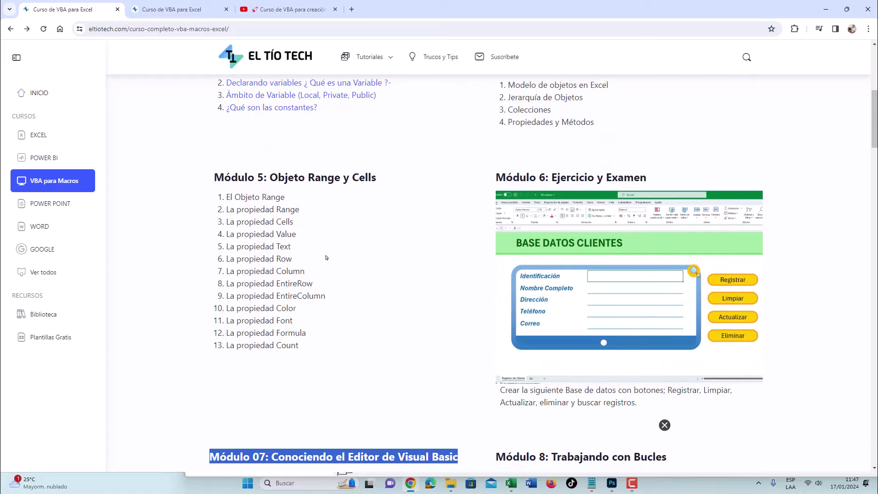
click(868, 6)
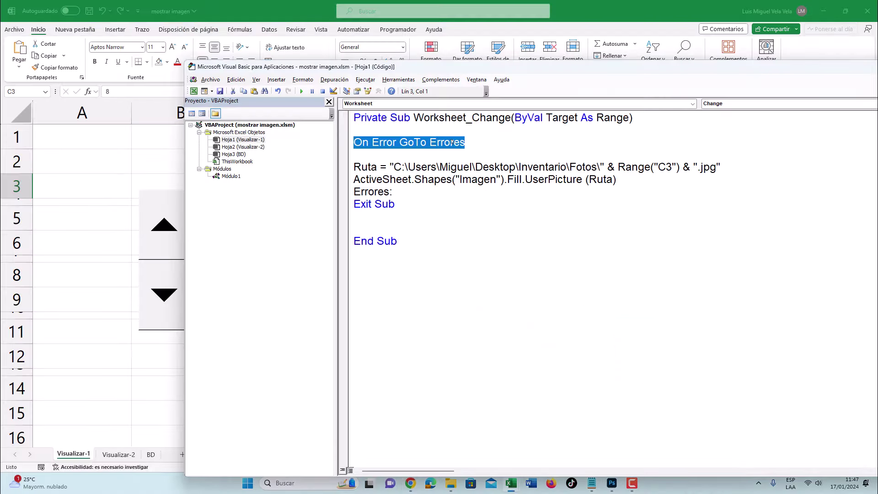
Insert a blank line above the Errores: label, then return to the worksheet with Alt+F11
drag(478, 143, 323, 144)
drag(389, 191, 302, 206)
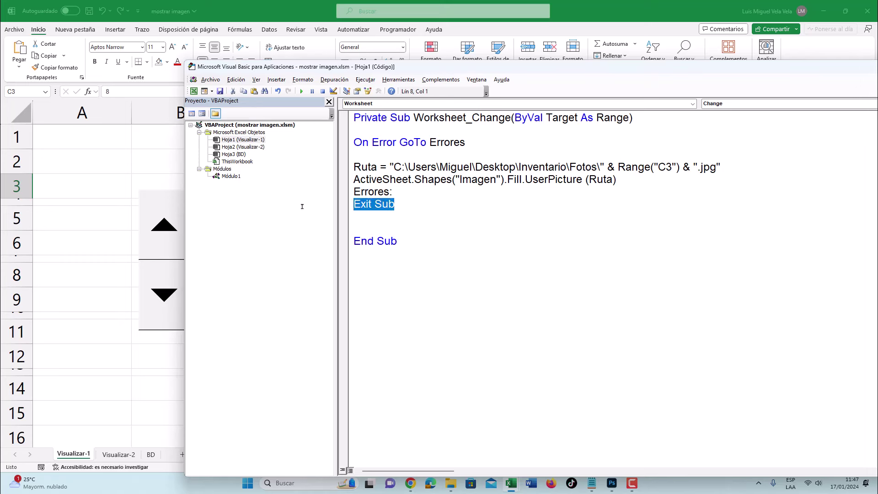
click(355, 192)
key(Return)
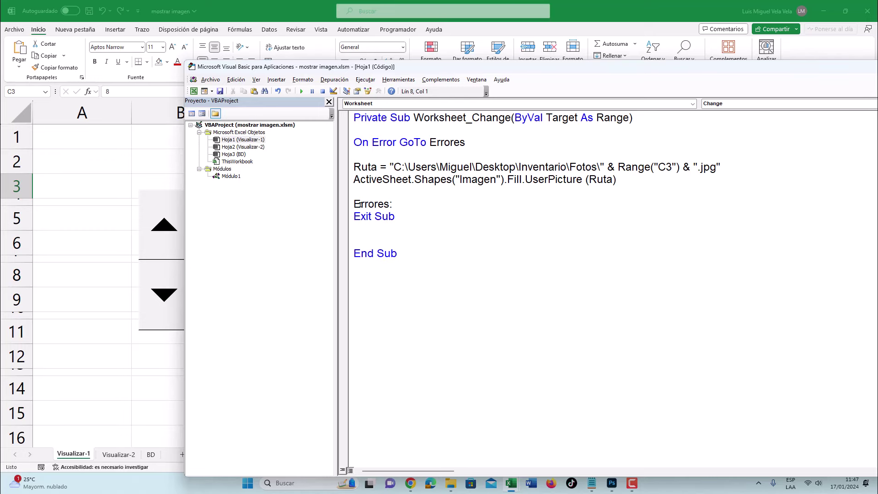
key(alt+F11)
Step the spinner up and down through the codes, finishing on code 1 (Nike A1)
click(172, 215)
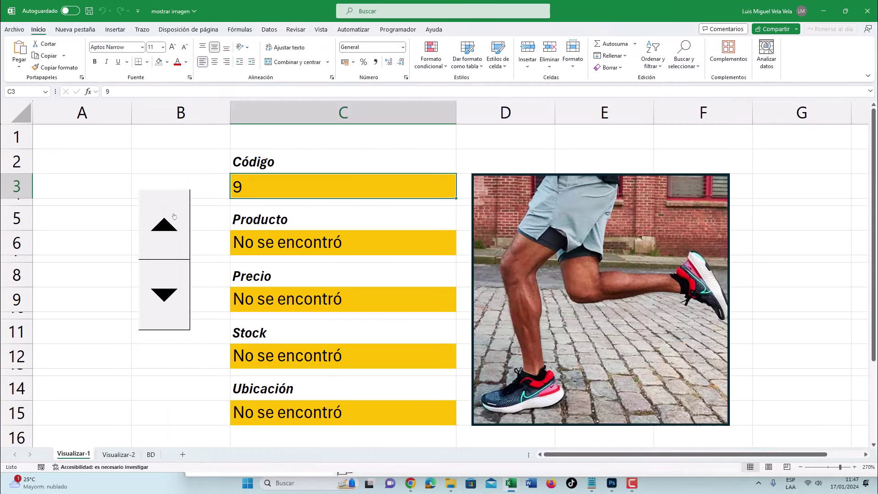
click(173, 215)
click(175, 272)
click(176, 272)
click(176, 272)
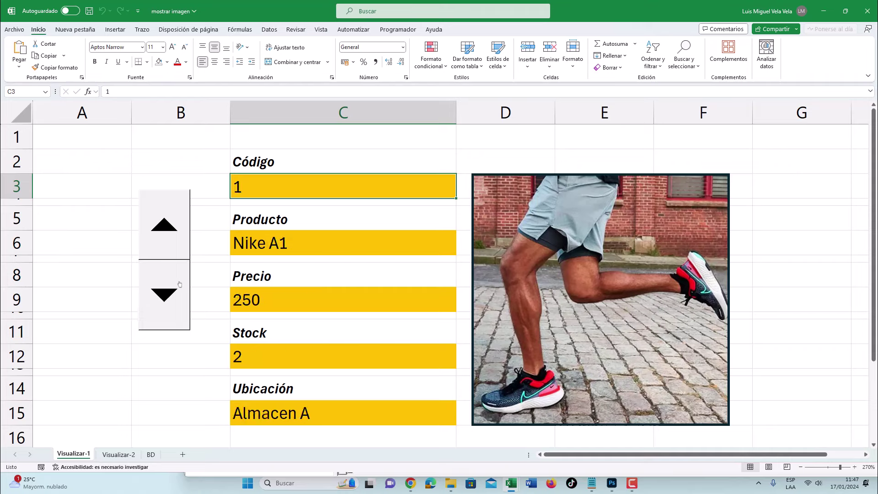
double_click(175, 206)
double_click(174, 206)
click(177, 294)
click(275, 231)
click(277, 259)
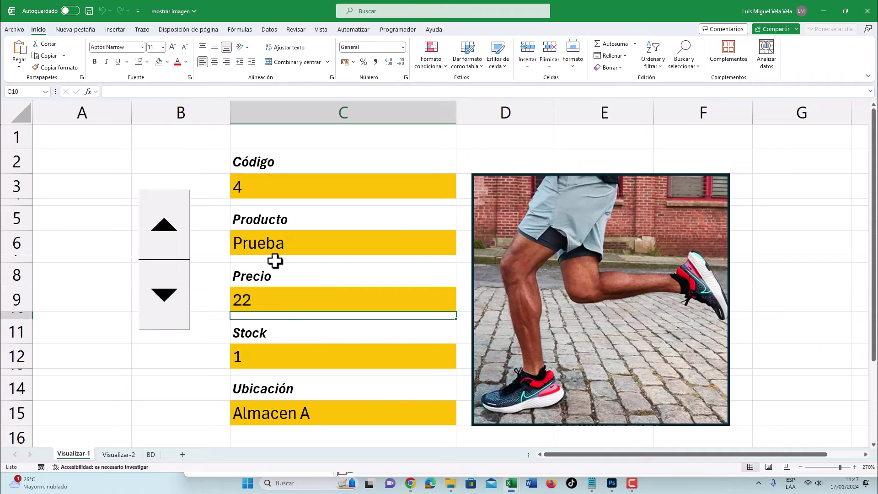
triple_click(173, 223)
triple_click(165, 298)
triple_click(165, 297)
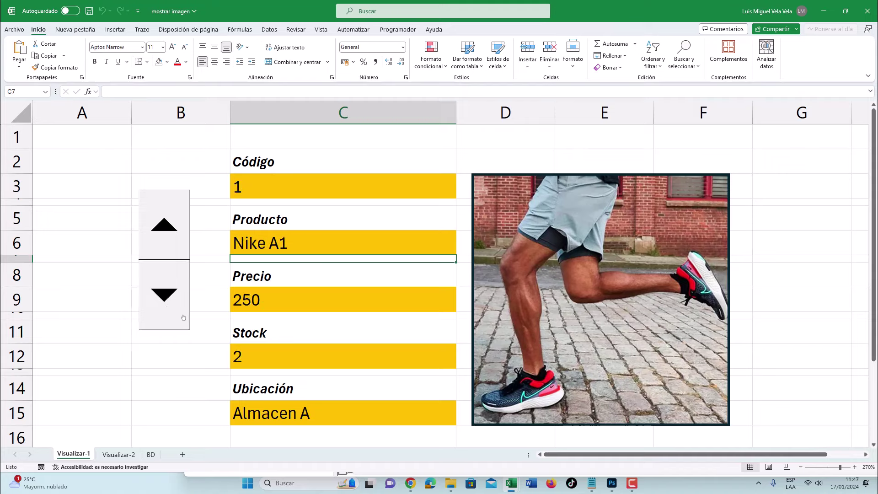
Copy the On Error…Exit Sub photo-loading block from the Visualizar-1 sheet's change-event code
right_click(82, 454)
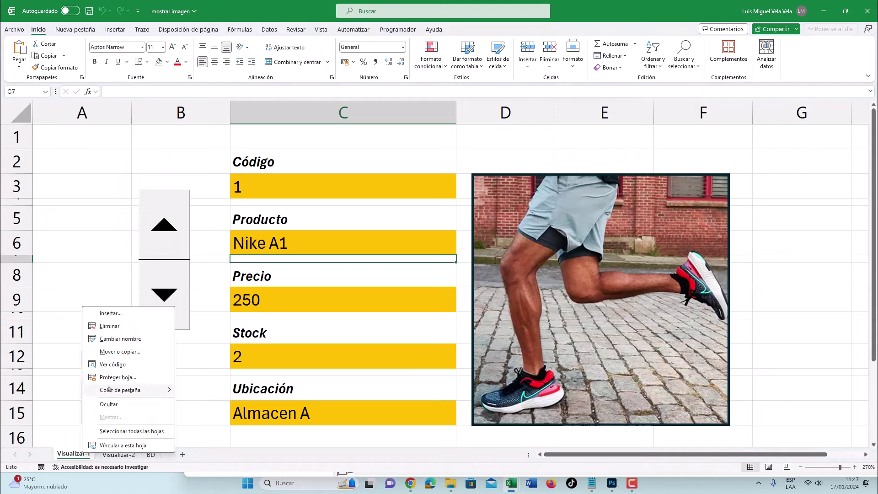
click(120, 364)
double_click(233, 177)
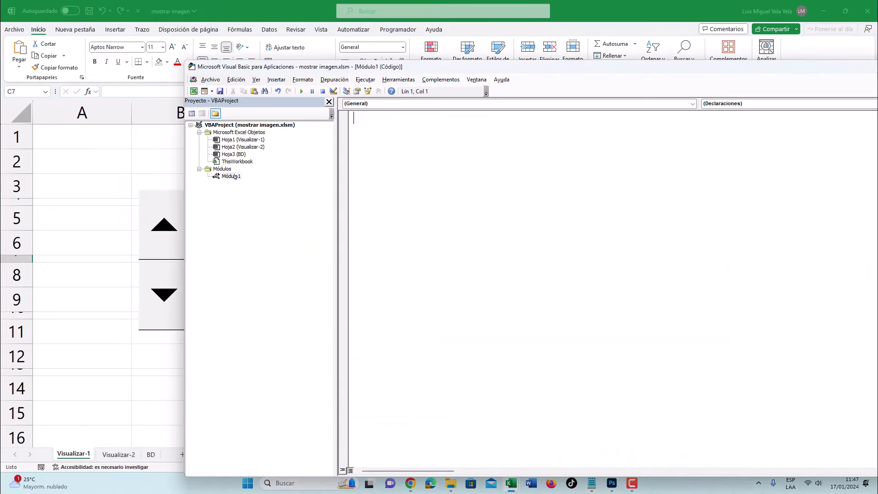
double_click(248, 140)
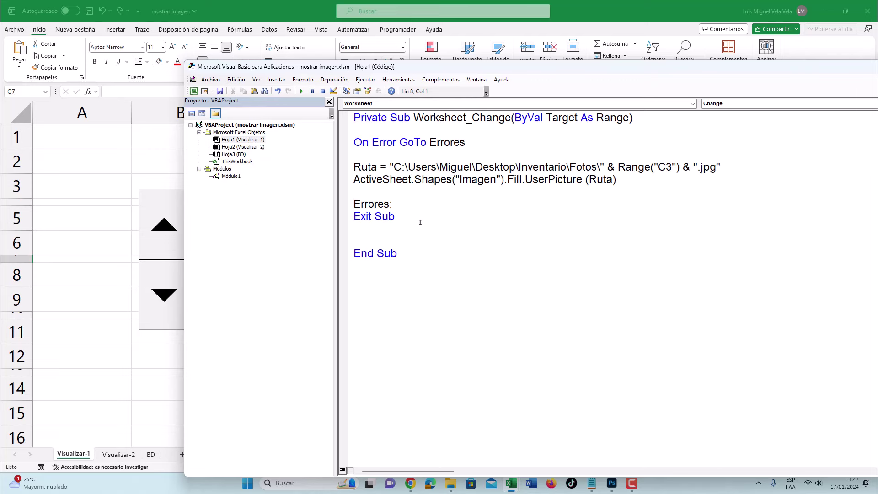
drag(419, 221, 413, 149)
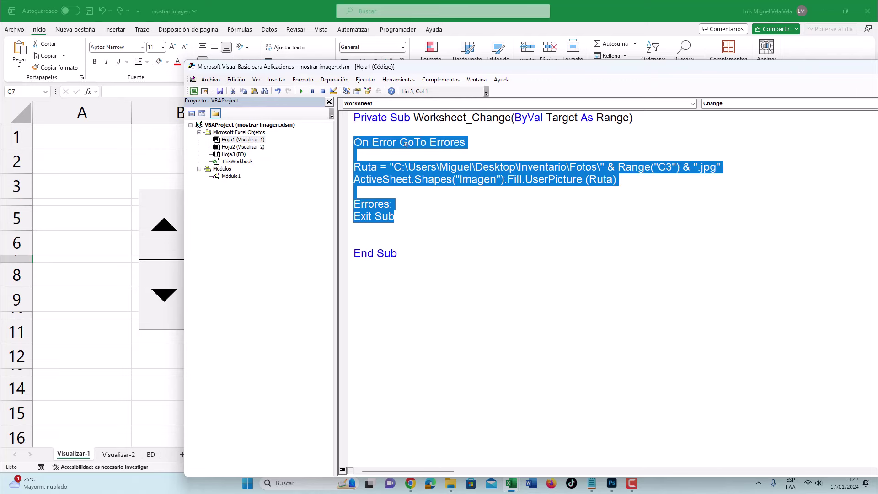
drag(395, 218, 365, 143)
right_click(365, 143)
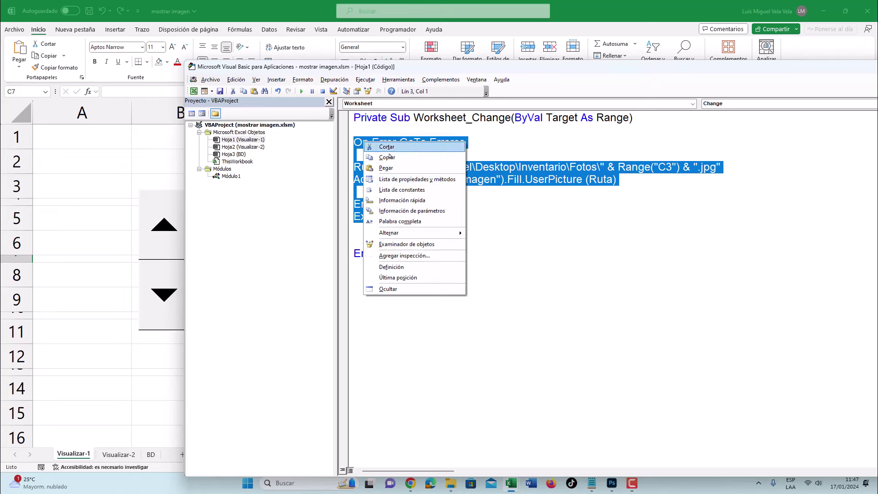
click(387, 157)
Create Sub Boton in Módulo1 and paste the copied photo-loading code into it
double_click(232, 176)
text(Sub)
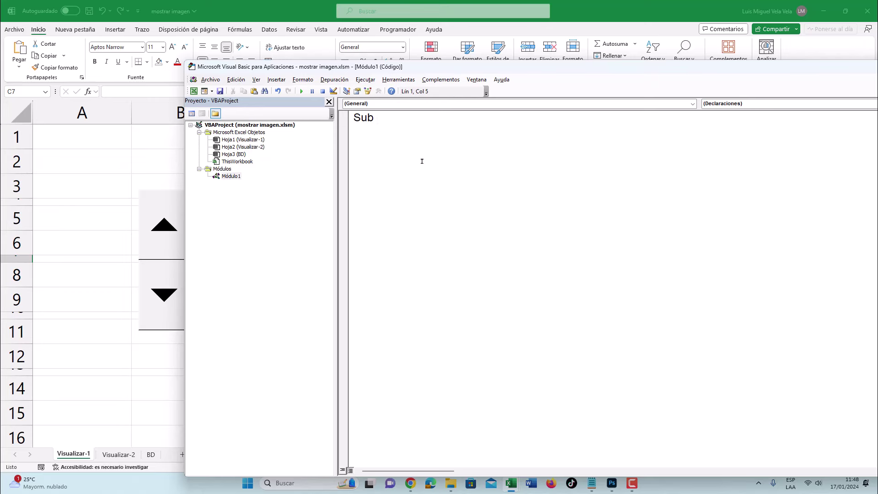
text(Bot)
text(on)
key(Return)
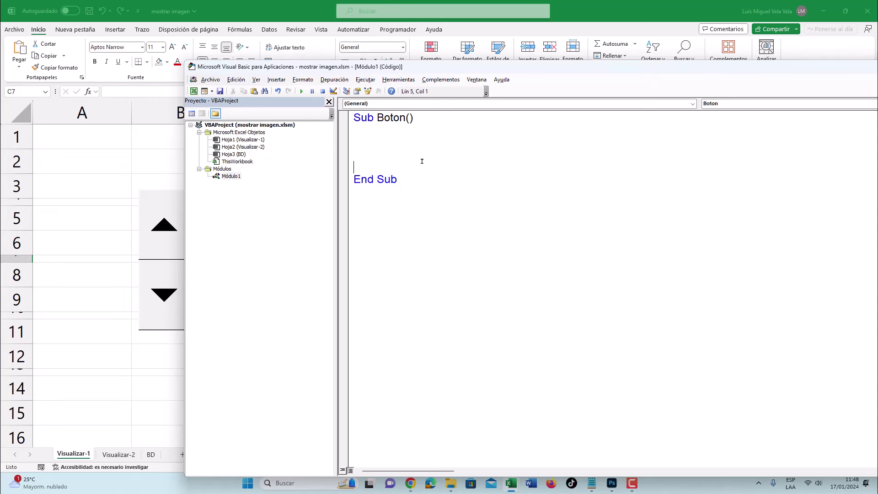
text(On Error GoTo Errores  Ruta = "C:\Users\Miguel\Desktop\Inventario\Fotos\" & Range("C3") & ".jpg" ActiveSheet.Shapes("Imagen").Fill.UserPicture (Ruta)  Errores: Exit Sub)
click(399, 155)
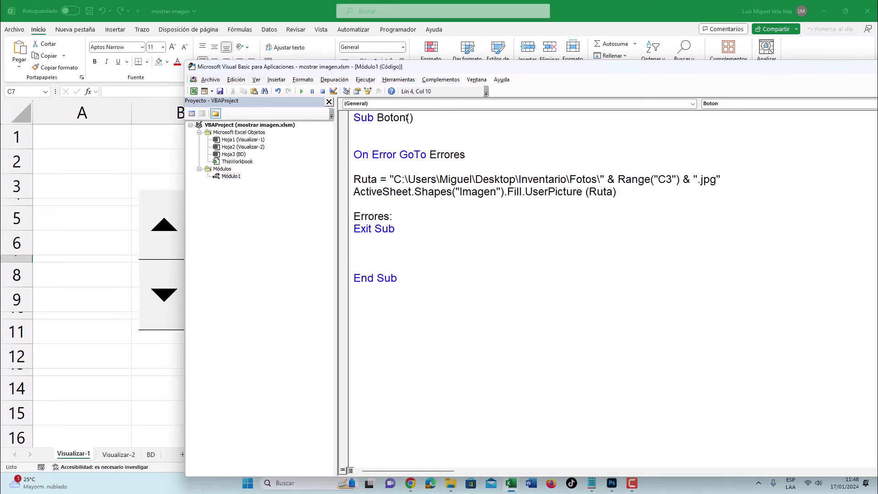
drag(409, 118, 377, 118)
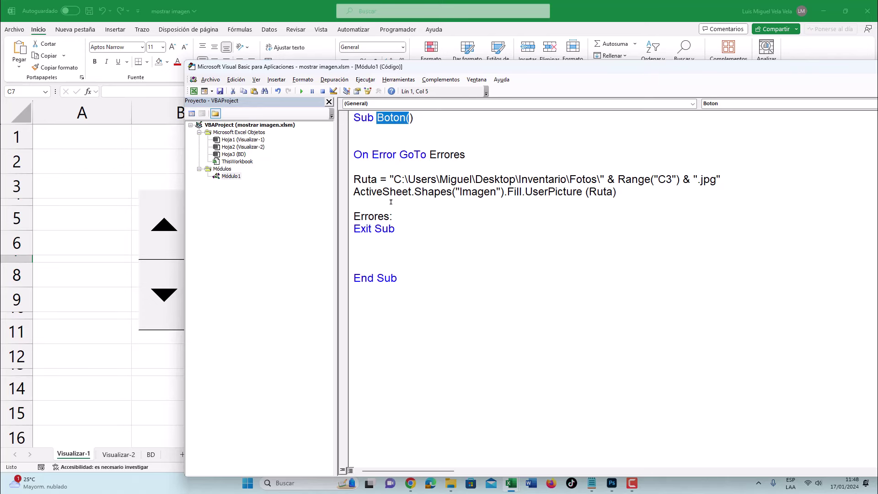
drag(425, 230, 341, 151)
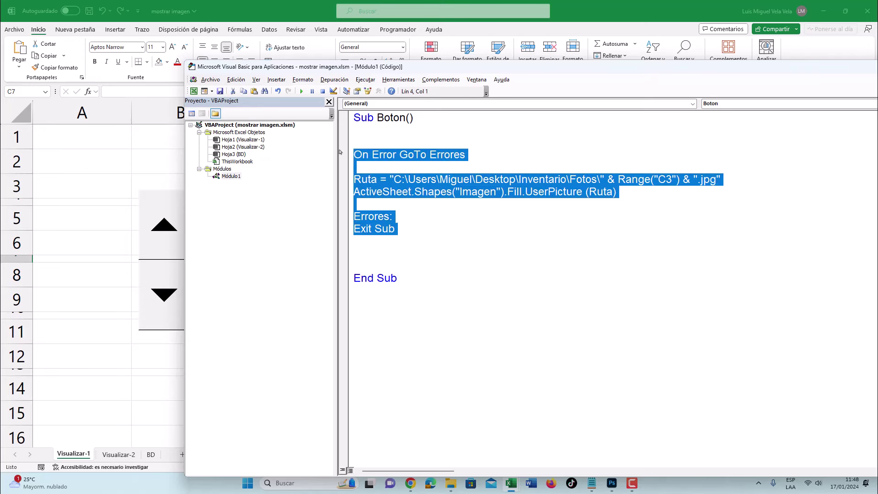
click(293, 57)
Assign the Boton macro to the spinner via Asignar macro
right_click(168, 225)
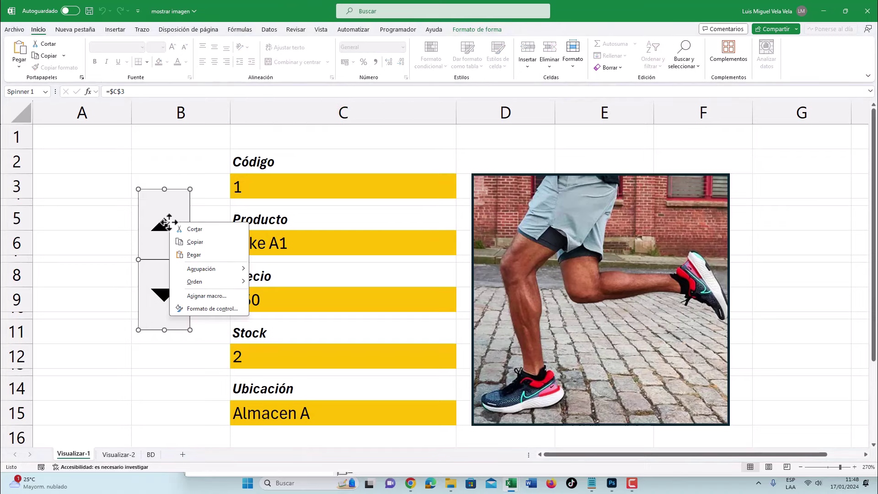
click(205, 296)
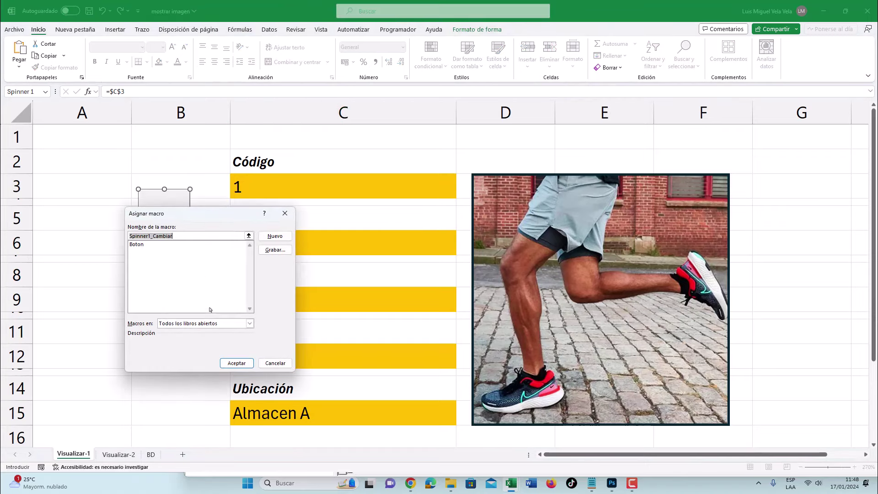
click(137, 245)
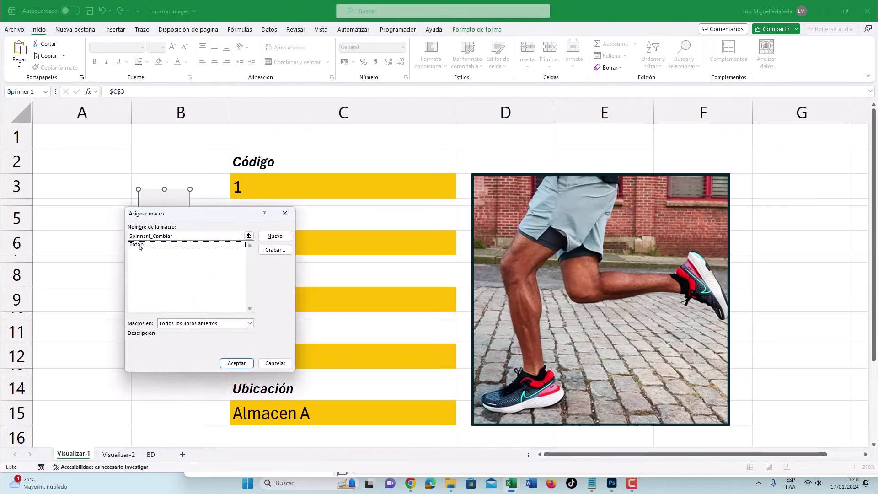
click(237, 364)
Test the spinner by stepping codes up and down, ending on code 8 with no error
click(104, 298)
click(170, 224)
click(169, 223)
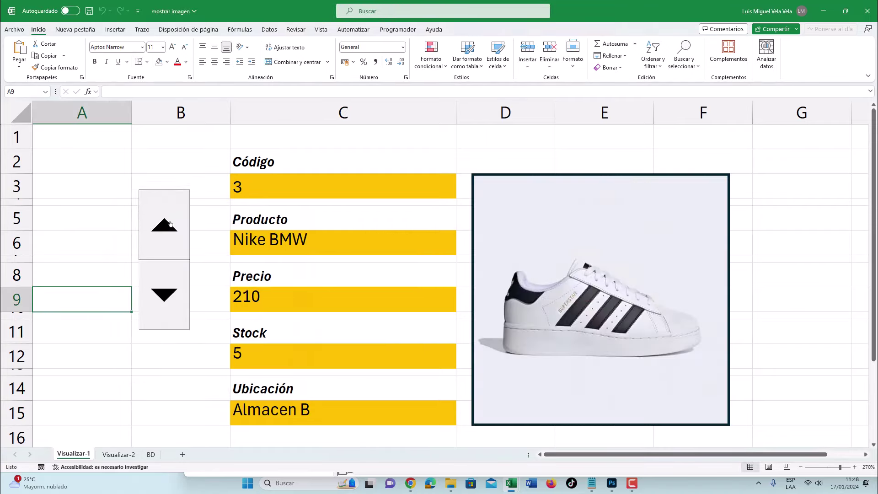
click(169, 223)
click(169, 223)
double_click(176, 295)
click(176, 295)
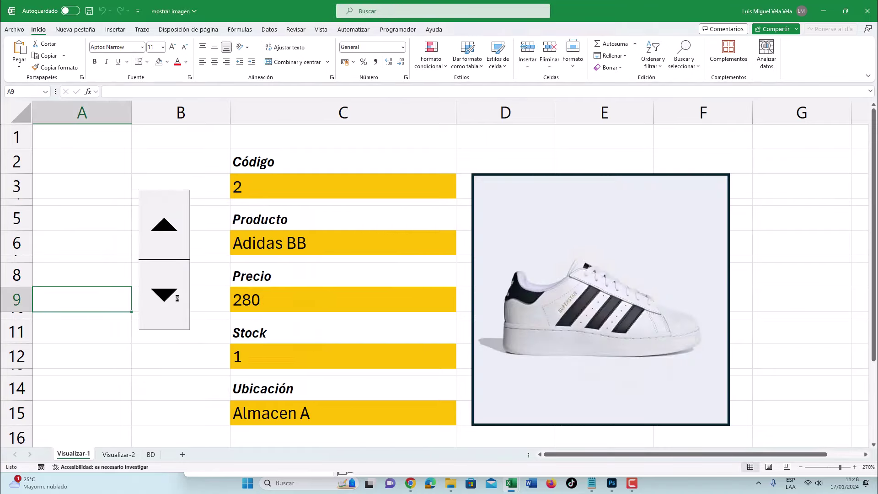
double_click(167, 227)
double_click(167, 227)
double_click(166, 293)
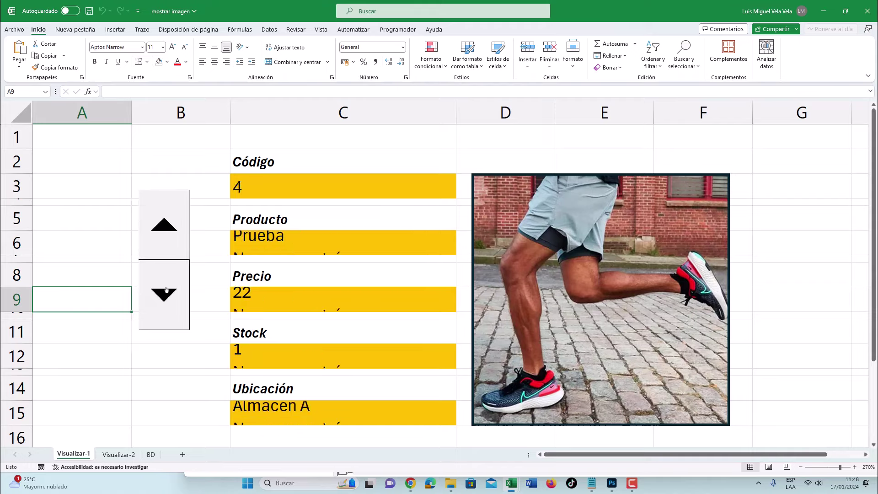
triple_click(167, 293)
triple_click(164, 224)
double_click(165, 293)
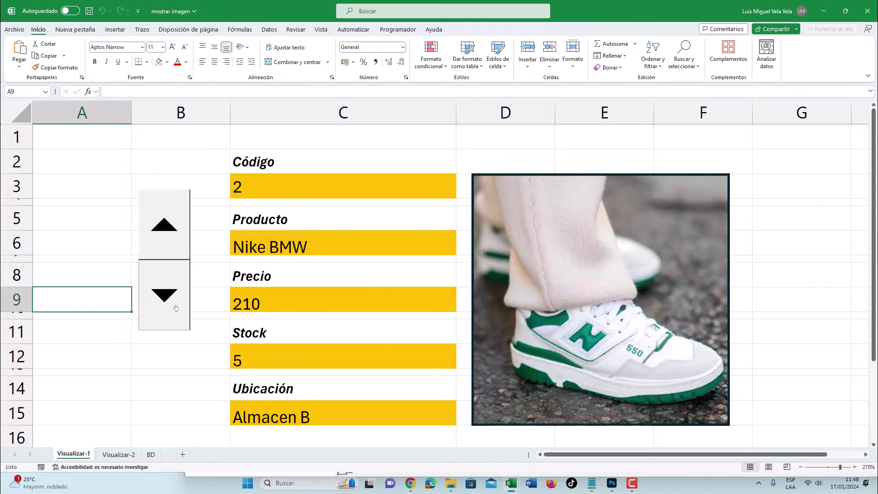
triple_click(158, 224)
triple_click(155, 309)
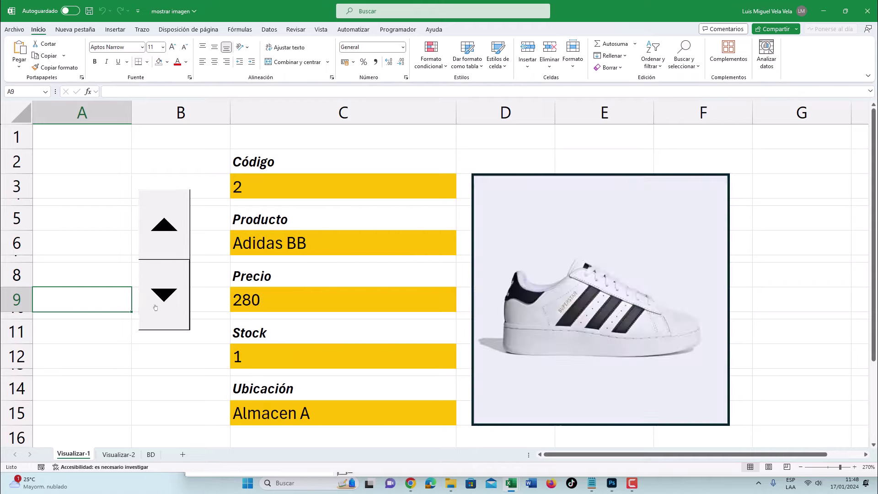
click(155, 308)
triple_click(157, 241)
click(157, 241)
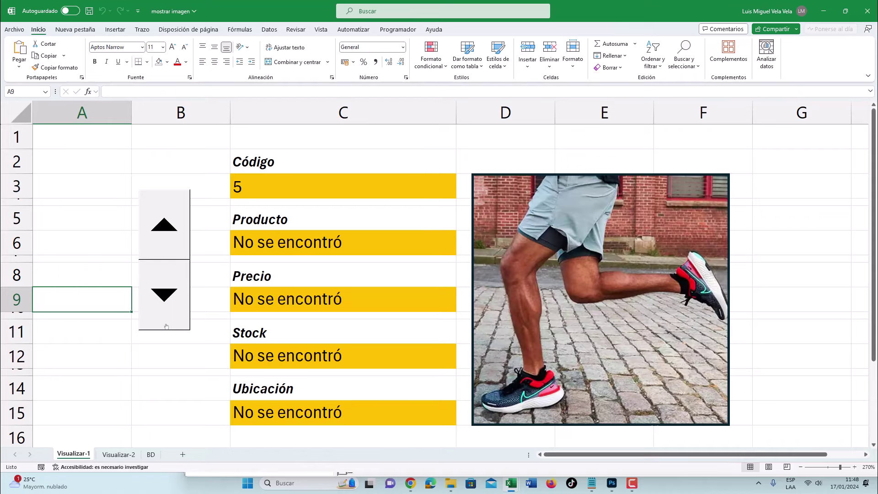
double_click(159, 270)
triple_click(168, 234)
double_click(168, 234)
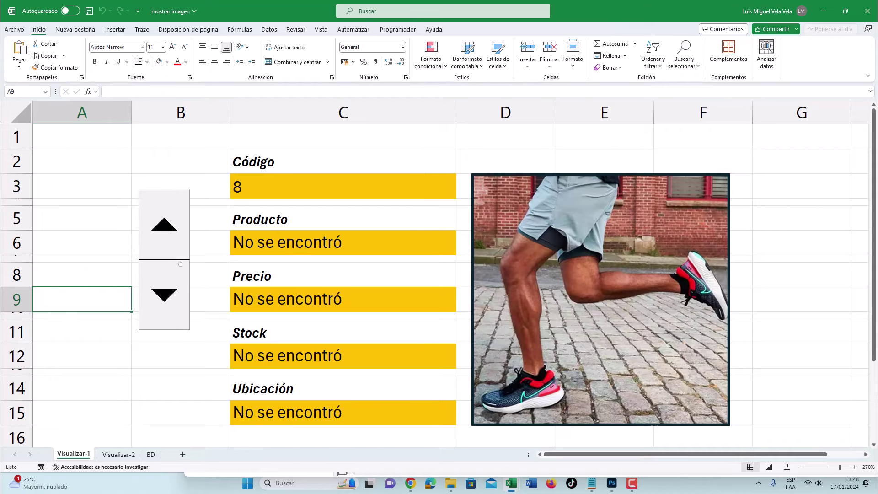
Make a copy of the Visualizar-1 sheet with Mover o copiar
right_click(74, 455)
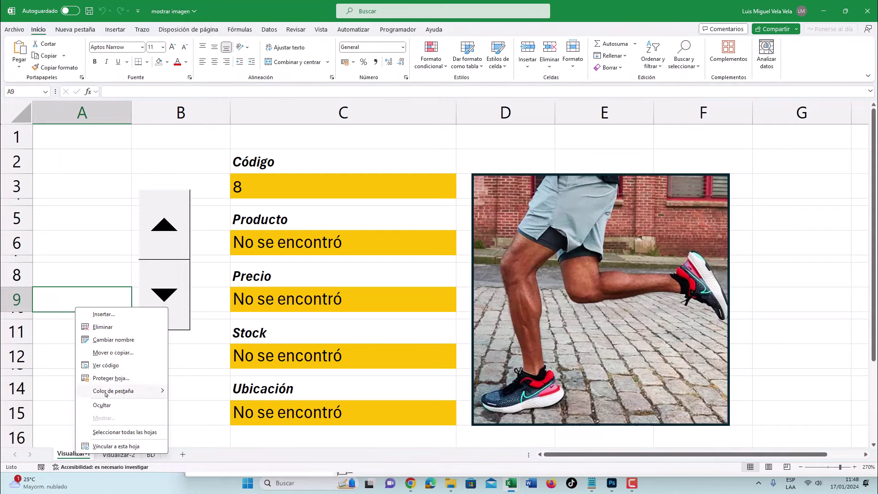
click(113, 353)
click(53, 402)
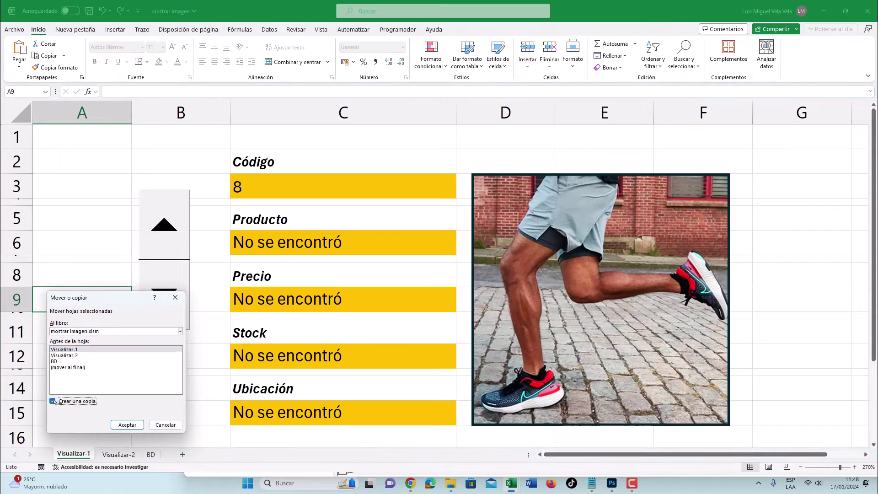
click(72, 350)
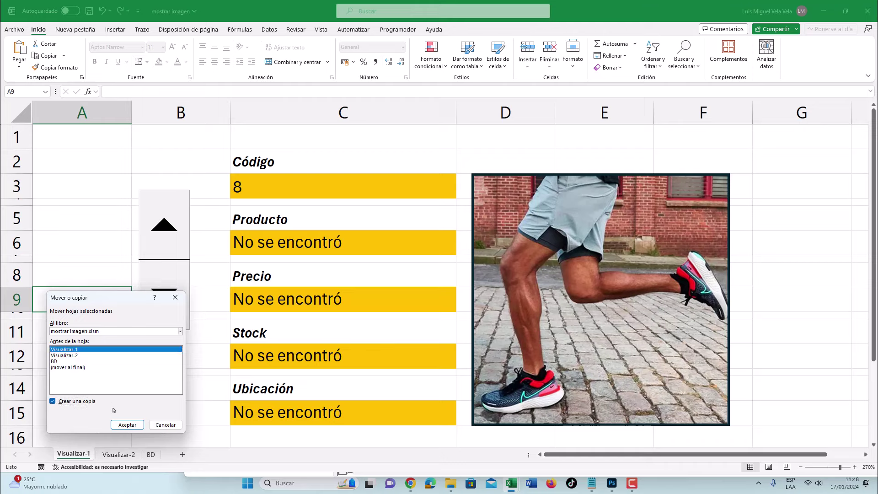
click(127, 425)
Try renaming the copy to Visualizar-2, dismiss the name-taken warning and cancel
double_click(78, 454)
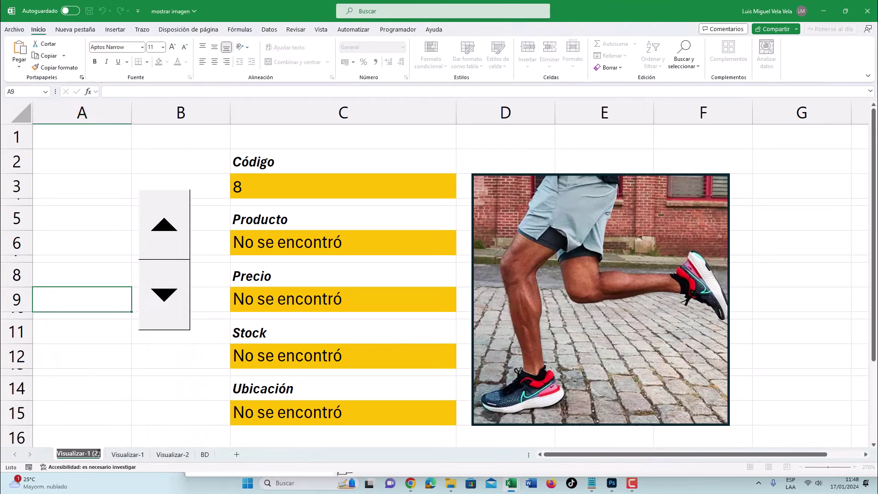
text(Visualizar-1)
key(Return)
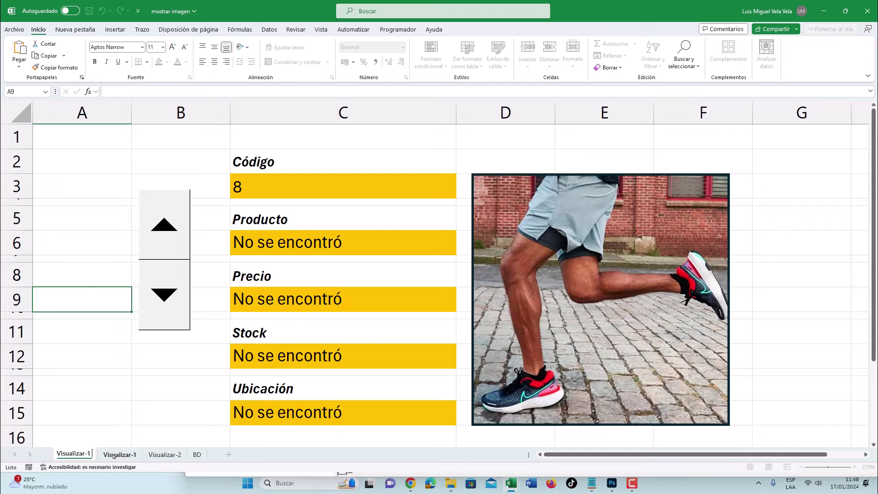
key(BackSpace)
text(2)
key(Return)
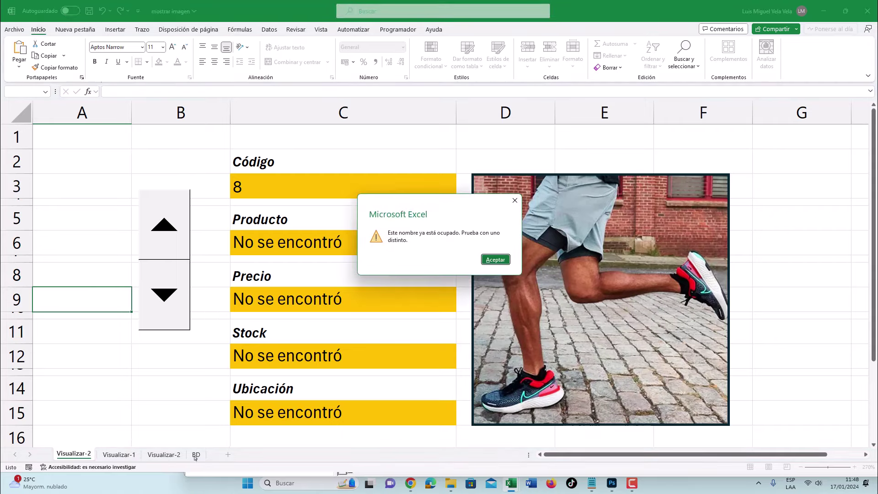
click(493, 264)
click(183, 435)
key(Return)
key(Escape)
Delete the empty Visualizar-2 sheet
click(172, 455)
right_click(174, 454)
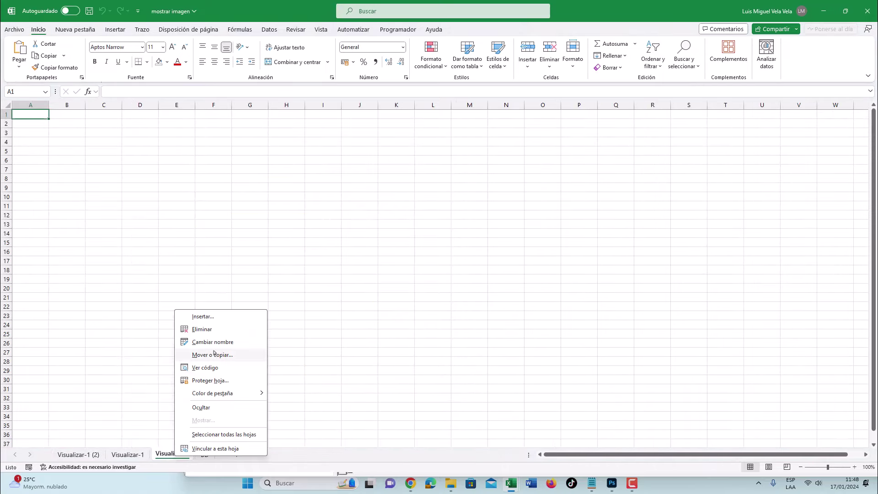
click(197, 329)
click(461, 259)
Rename the copied viewer sheet to Visualizar-2 and move its tab after Visualizar-1
click(97, 454)
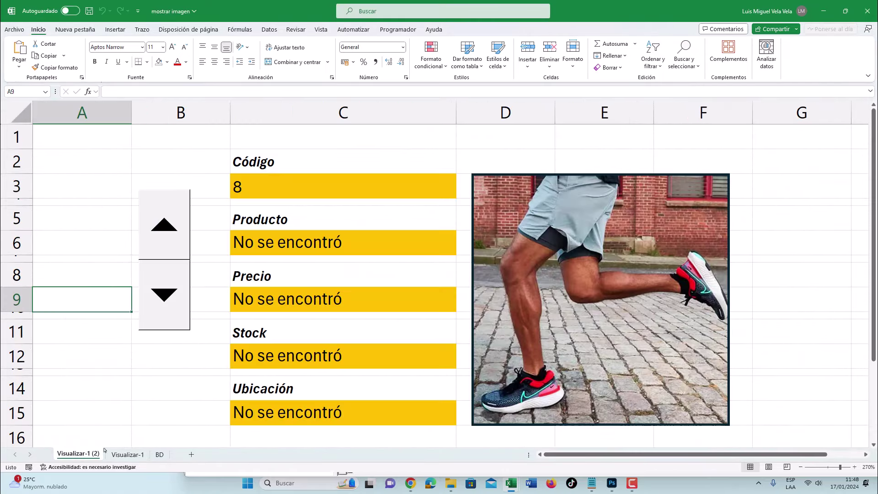
double_click(92, 455)
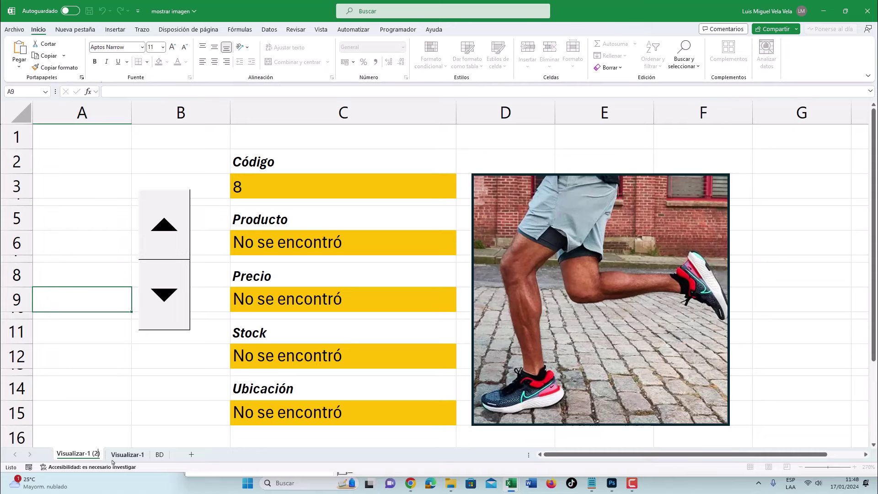
key(BackSpace)
key(BackSpace)
key(BackSpace)
key(BackSpace)
key(Delete)
text(2)
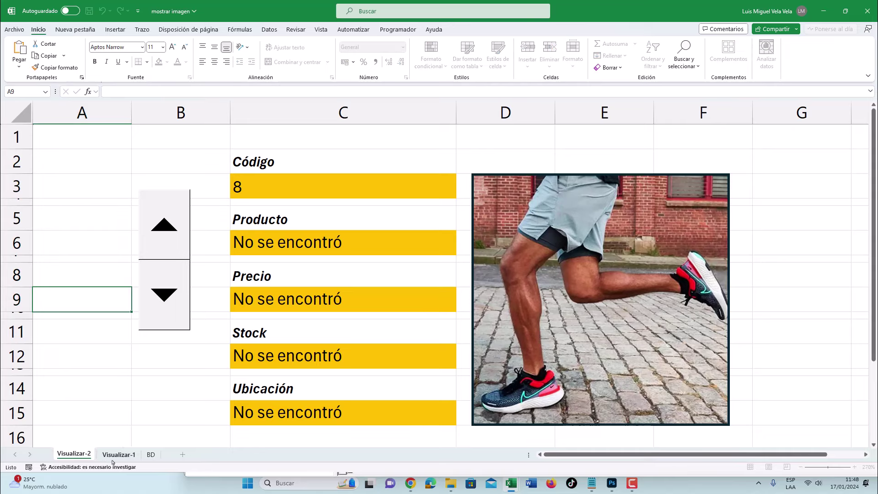
key(Return)
drag(73, 455, 155, 455)
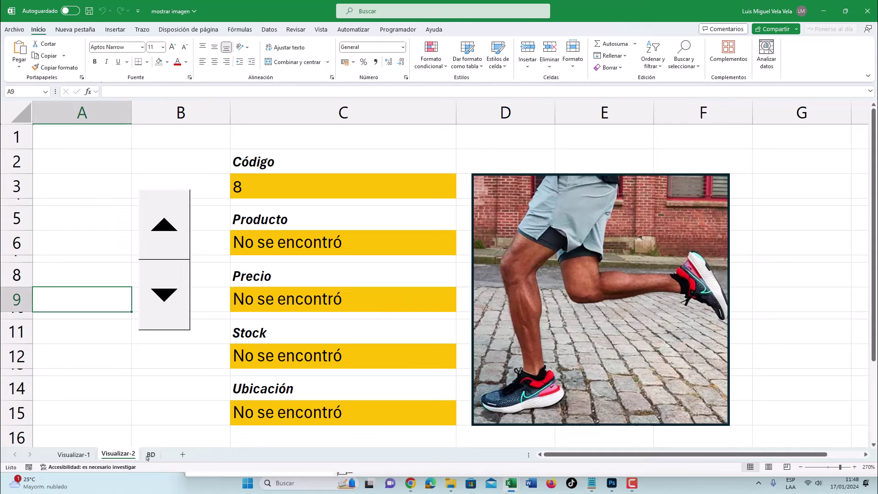
Step the code down once and remove the spin button from Visualizar-2
click(170, 281)
click(170, 282)
click(170, 282)
right_click(157, 228)
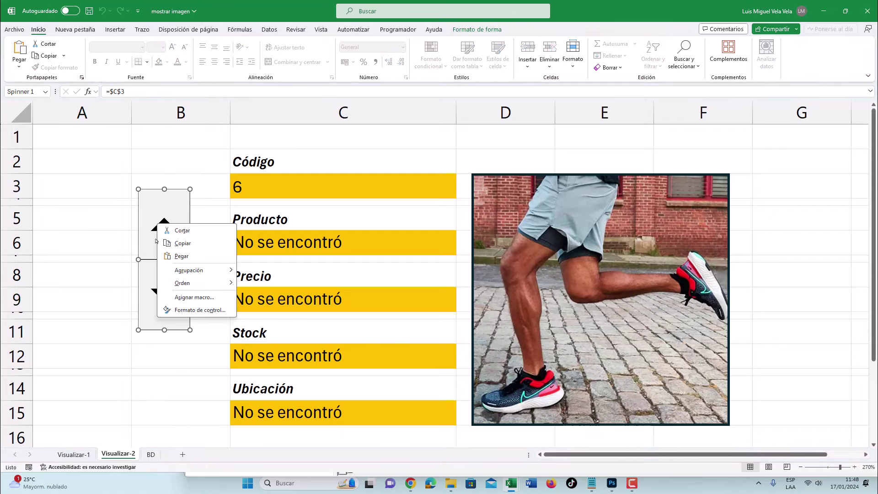
key(Escape)
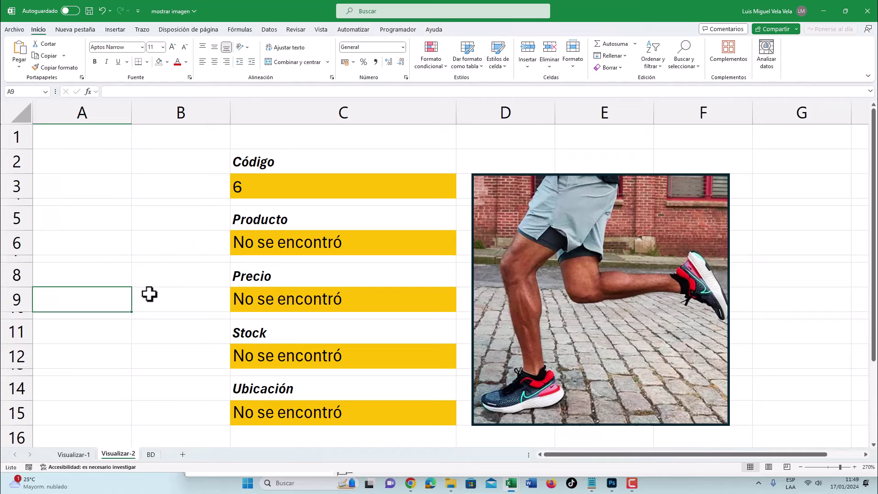
ctrl+click(164, 231)
right_click(163, 231)
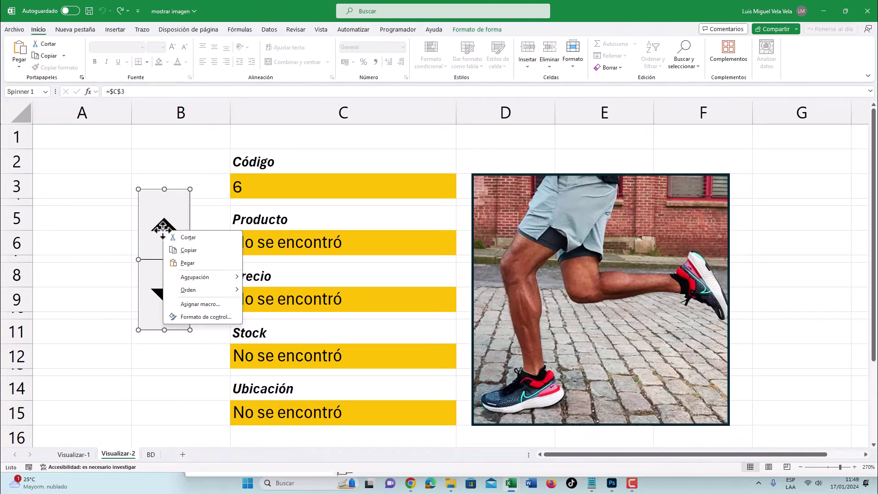
key(Escape)
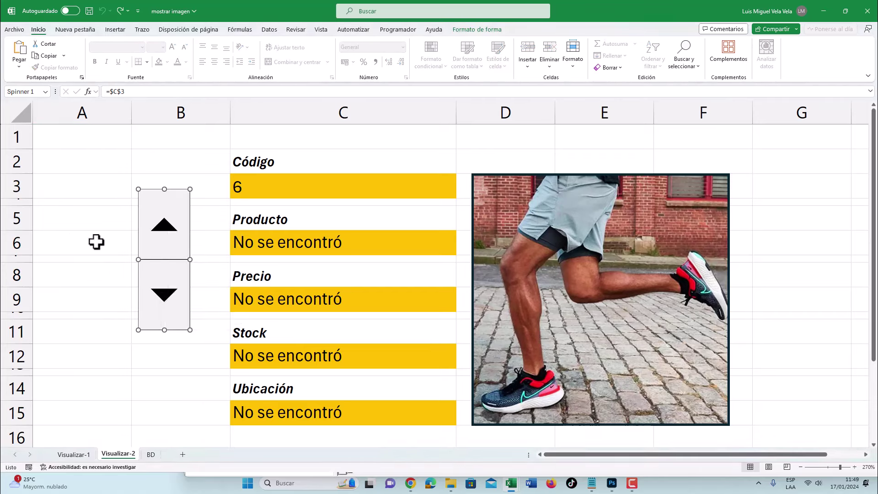
key(Escape)
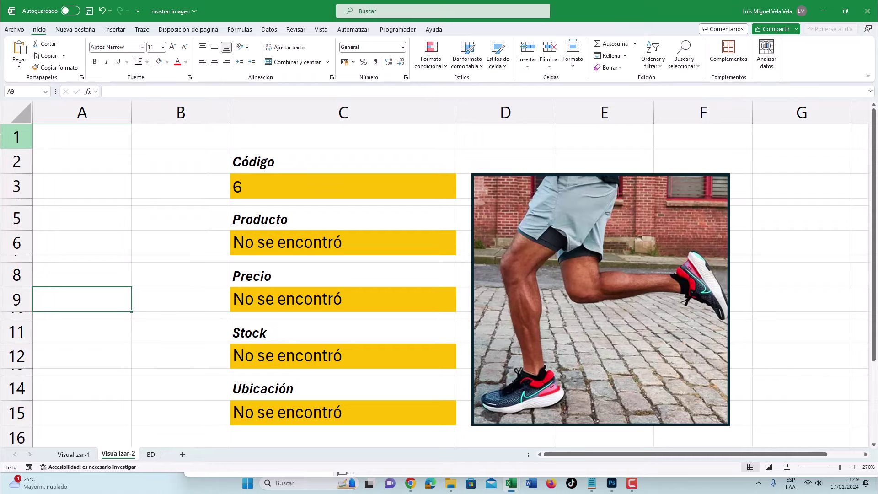
Zoom out slightly and draw a rounded rectangle from Insertar > Formas below the Ubicación field
scroll(167, 225, down, 1)
click(800, 467)
click(800, 467)
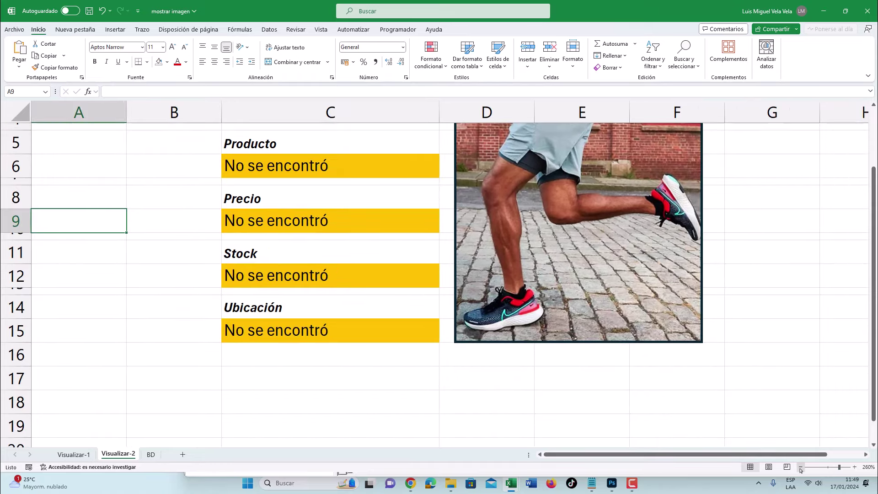
scroll(512, 352, up, 1)
scroll(513, 352, up, 1)
click(116, 30)
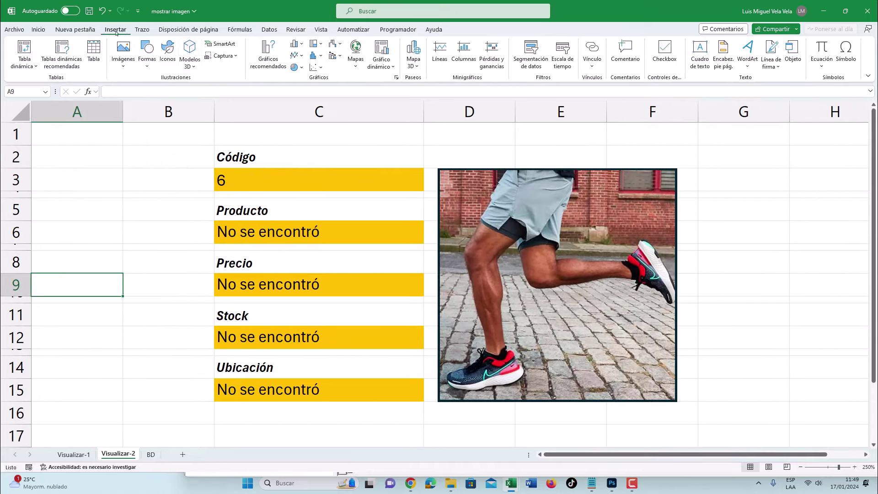
click(147, 55)
click(215, 91)
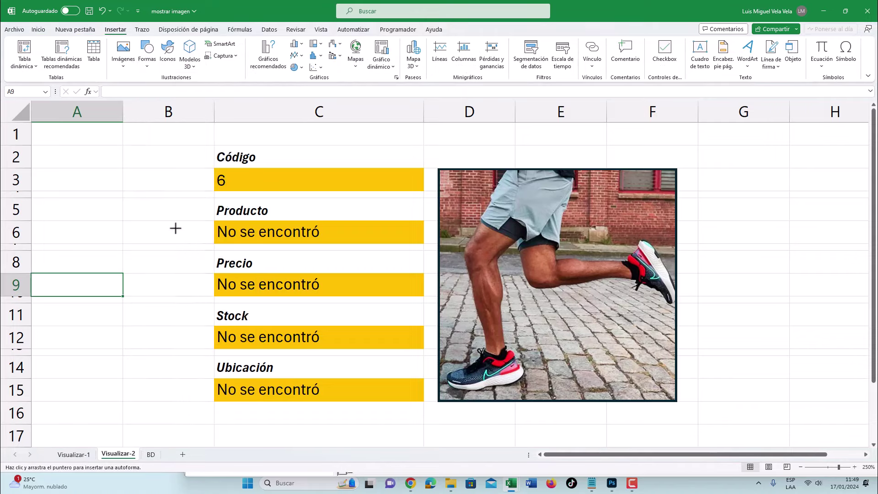
scroll(174, 228, down, 2)
mouse_move(218, 282)
mouse_down()
mouse_move(327, 315)
mouse_move(300, 307)
mouse_move(326, 314)
mouse_move(355, 289)
mouse_up()
scroll(315, 345, up, 2)
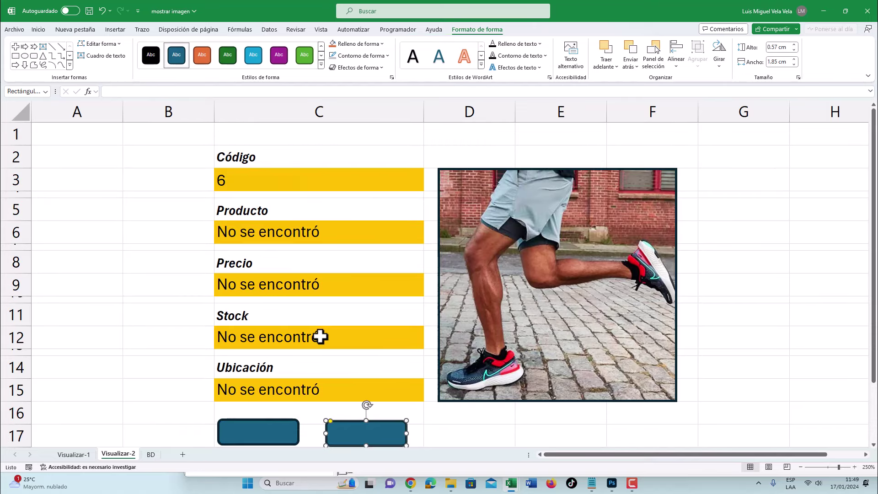
scroll(268, 423, down, 2)
right_click(262, 369)
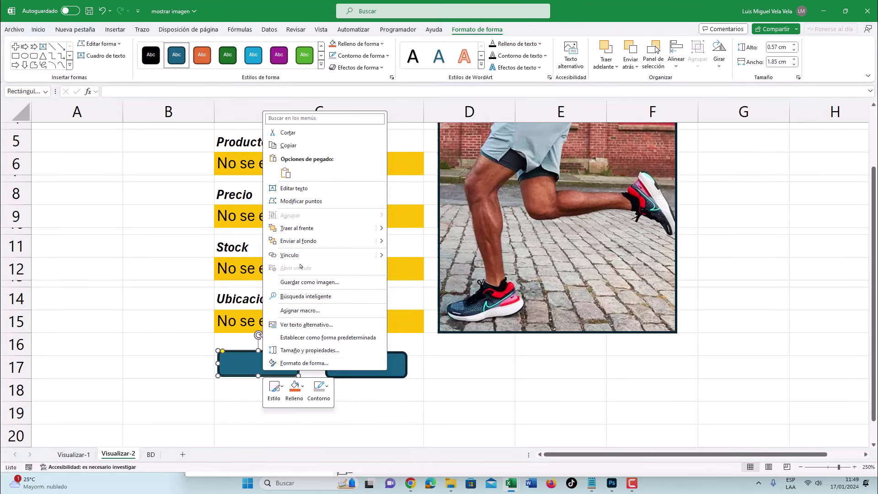
Type the labels Atrás and Seguir into the two rectangles
click(316, 189)
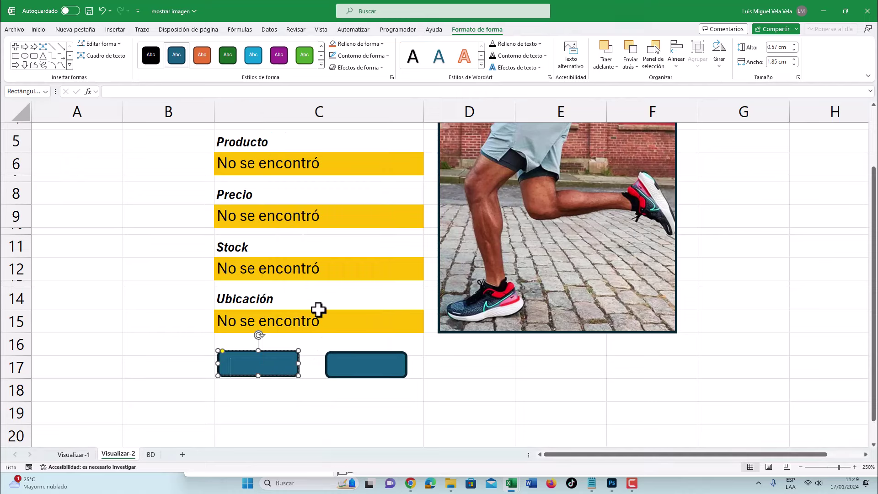
text(at)
key(BackSpace)
key(BackSpace)
text(Atrás)
click(366, 368)
right_click(366, 367)
click(395, 188)
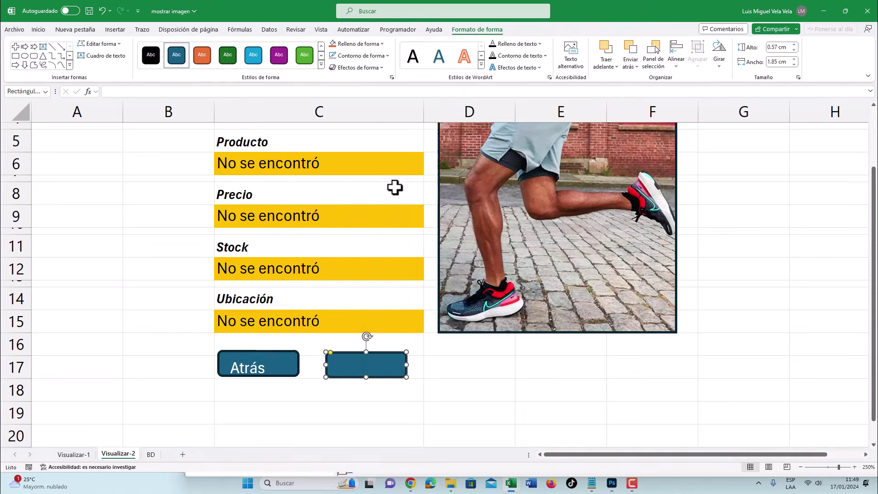
text(Seguis)
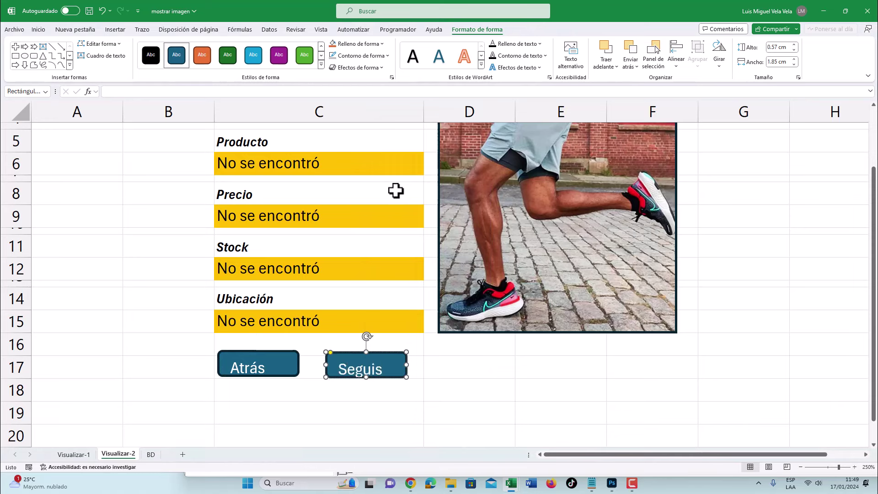
text(r)
key(Escape)
key(Escape)
Centre the Atrás and Seguir text vertically and horizontally, then zoom the sheet out slightly
click(276, 366)
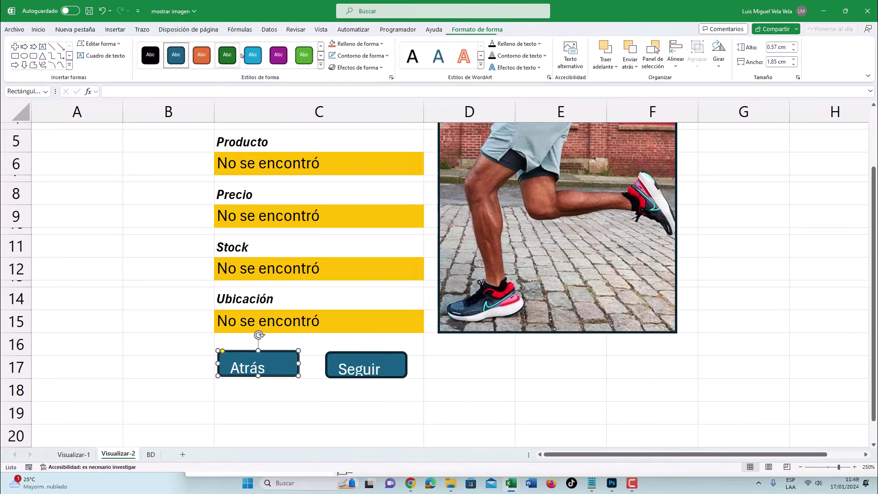
click(38, 29)
click(215, 47)
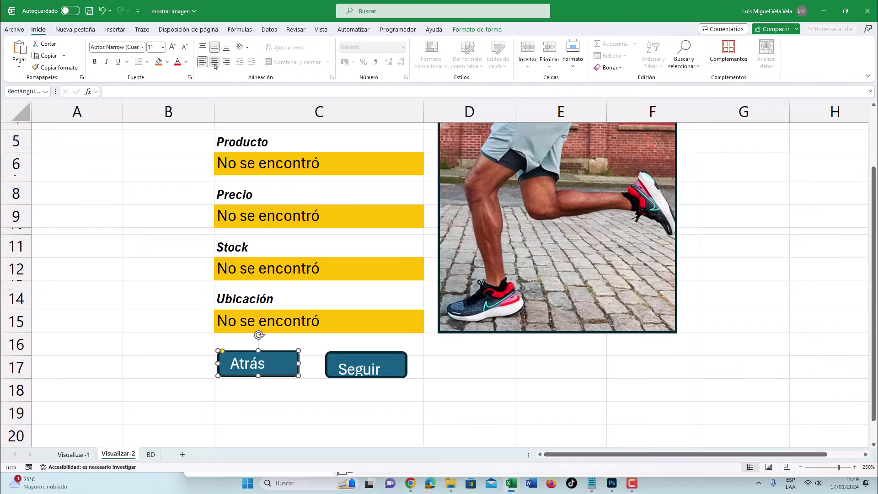
click(214, 61)
click(349, 361)
click(215, 47)
click(214, 61)
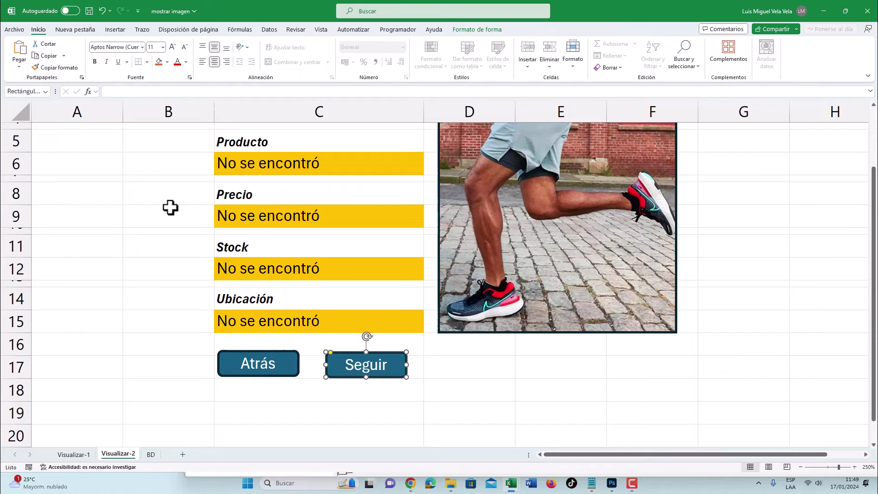
click(171, 206)
scroll(170, 205, up, 1)
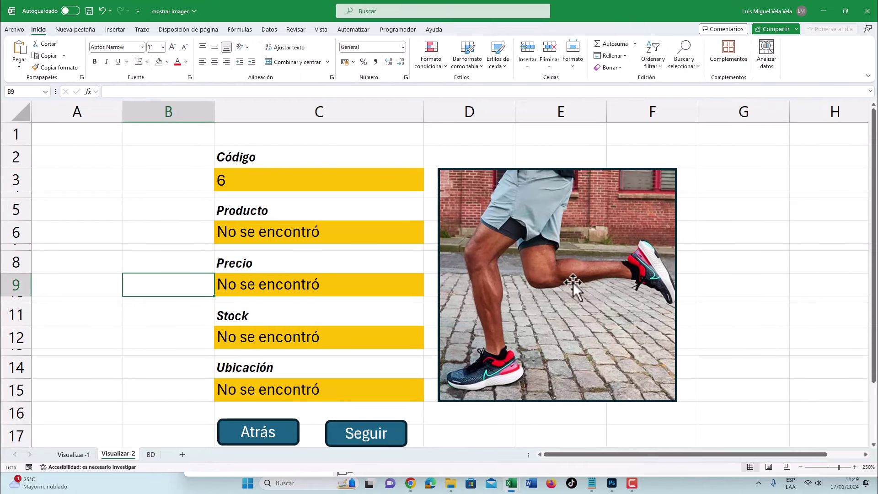
click(801, 467)
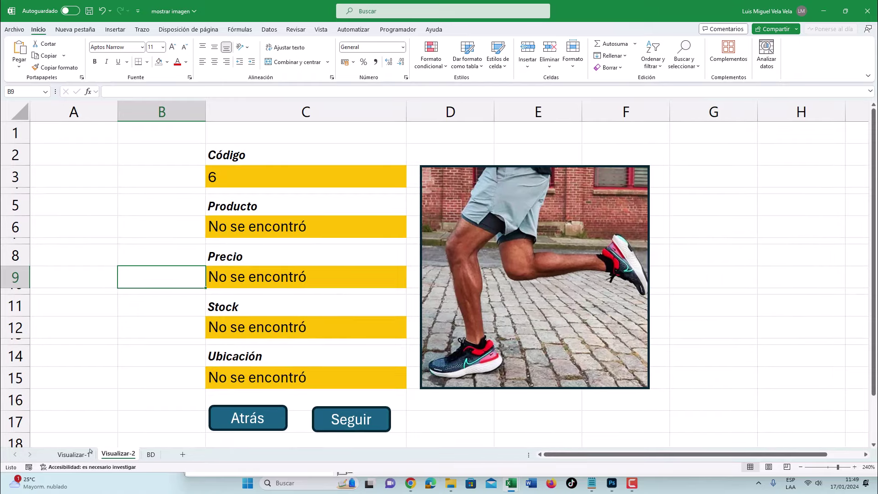
On Visualizar-1, hide the sheet gridlines and the formula bar
click(74, 455)
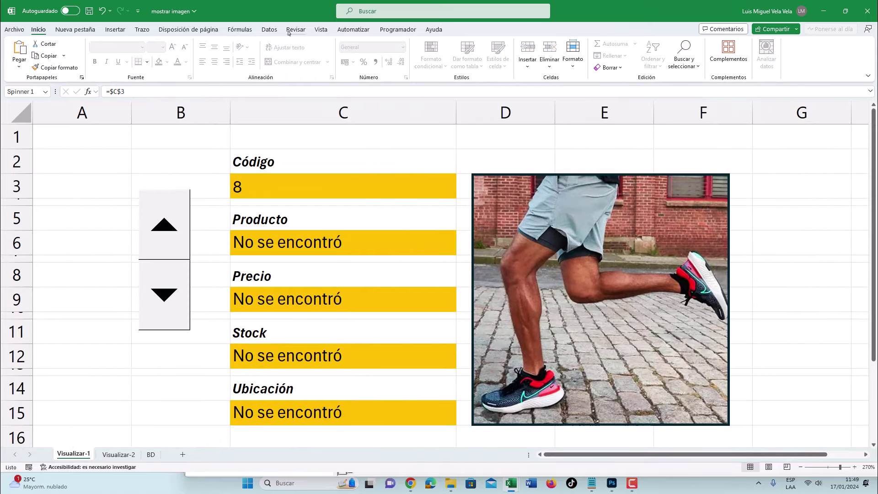
click(322, 29)
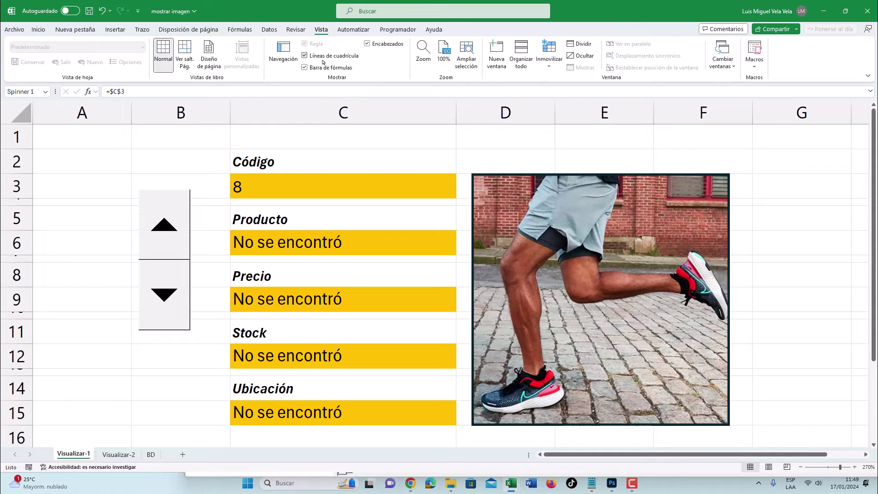
click(322, 60)
click(322, 68)
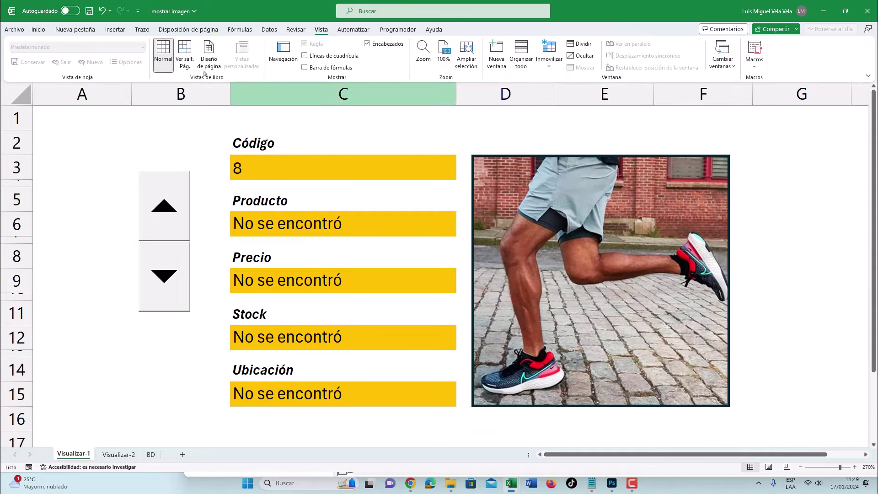
Draw a slightly rounded rectangle around the product card and set its fill to Sin relleno
click(115, 31)
click(147, 54)
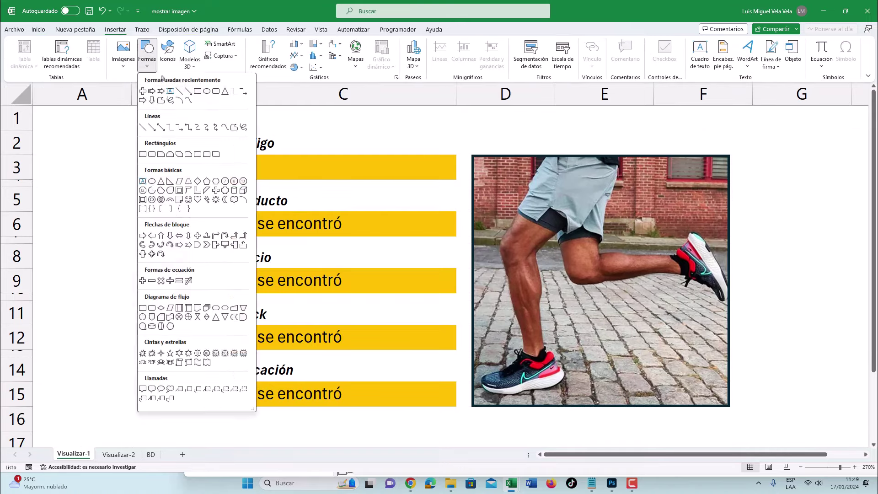
click(215, 91)
mouse_move(215, 118)
mouse_down()
mouse_move(634, 399)
mouse_move(755, 422)
mouse_up()
drag(267, 120, 228, 120)
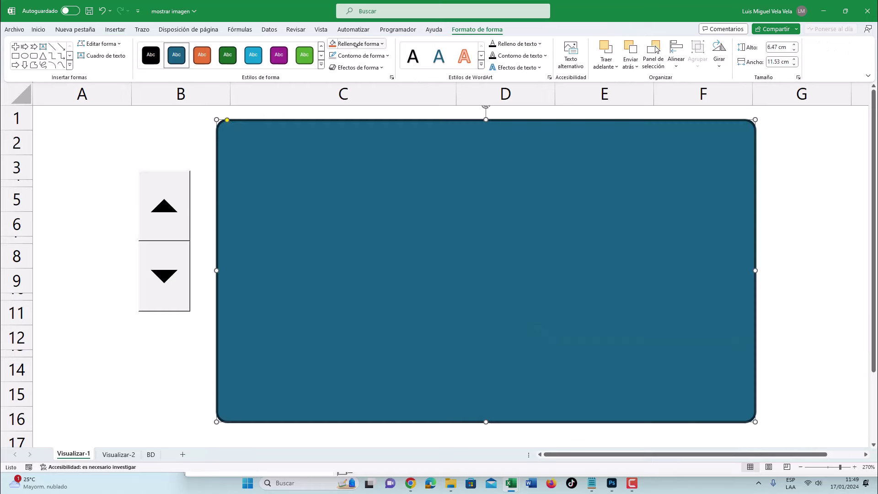
click(356, 44)
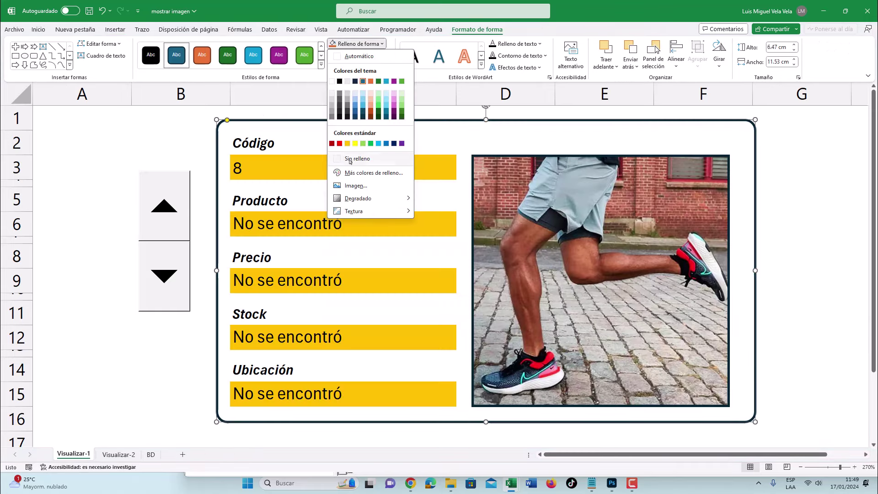
click(352, 159)
click(800, 217)
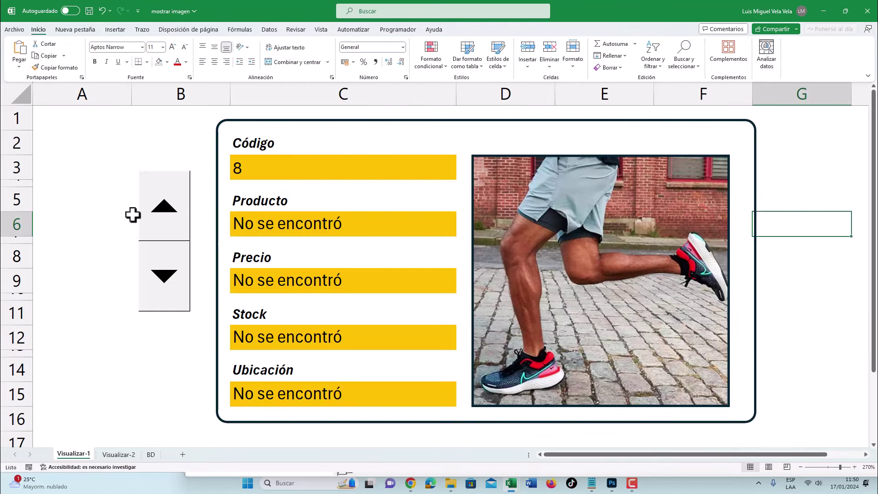
Deselect the card frame and return to the Visualizar-2 sheet
click(258, 121)
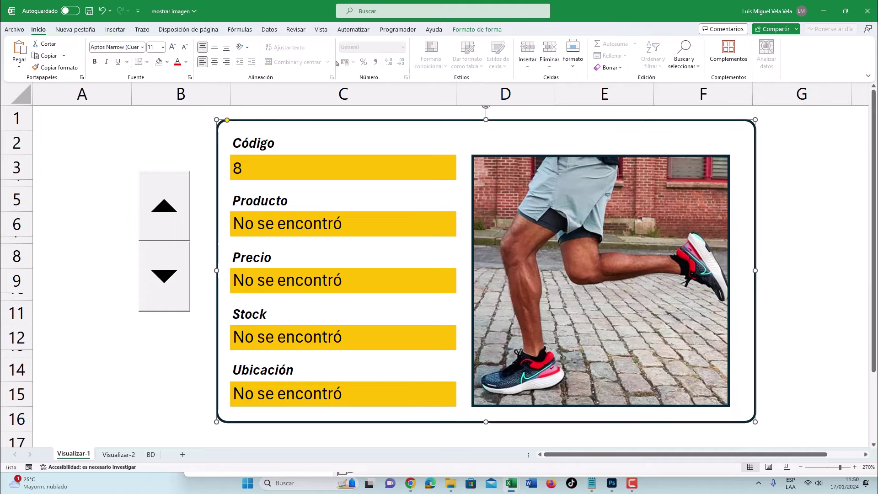
click(476, 30)
click(109, 167)
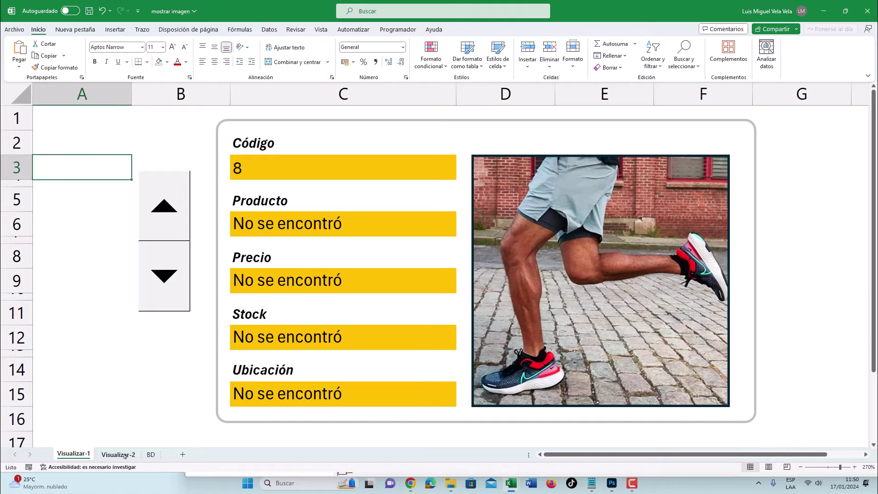
click(124, 455)
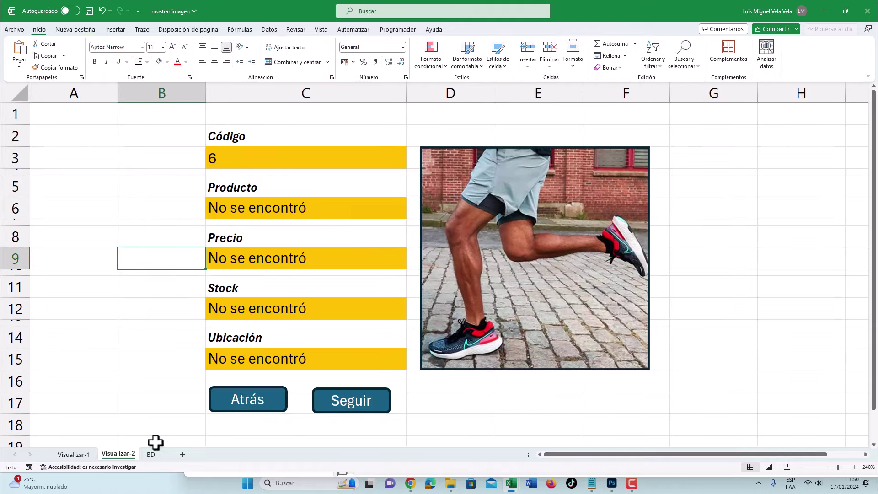
Open the VBA code from the Visualizar-2 sheet and insert a new module
ctrl+click(236, 406)
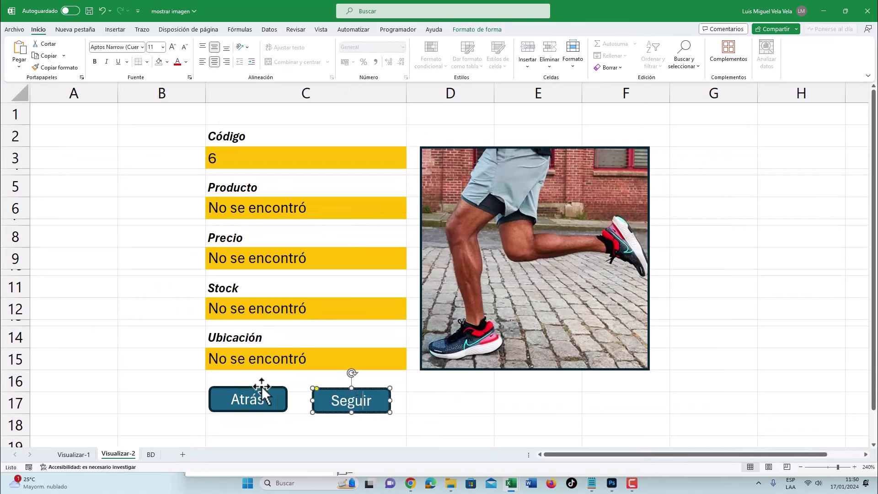
click(362, 401)
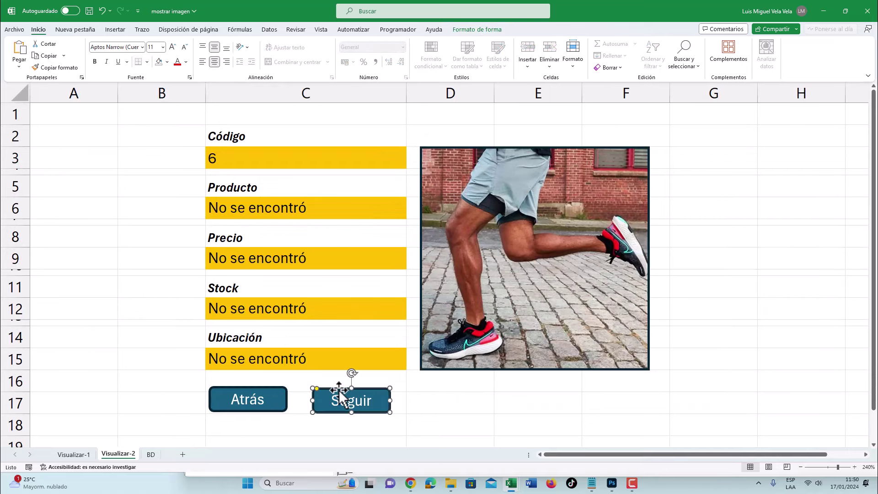
click(236, 397)
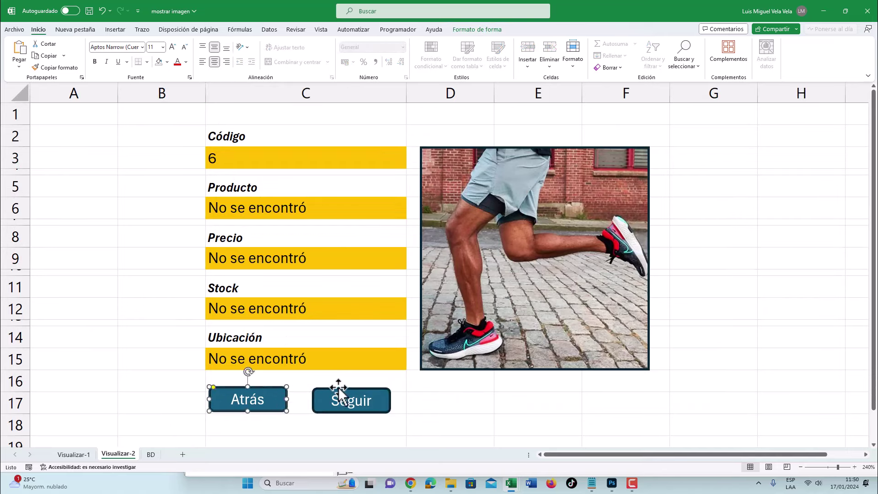
right_click(121, 456)
click(151, 367)
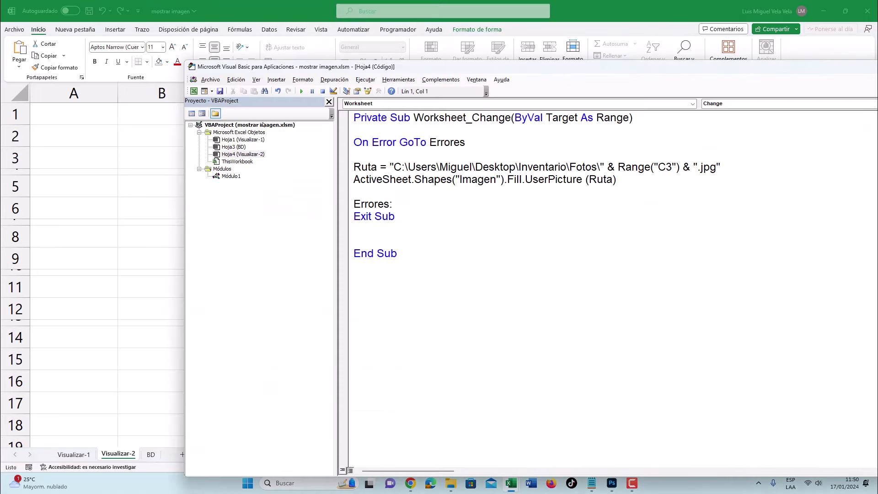
click(276, 80)
click(285, 112)
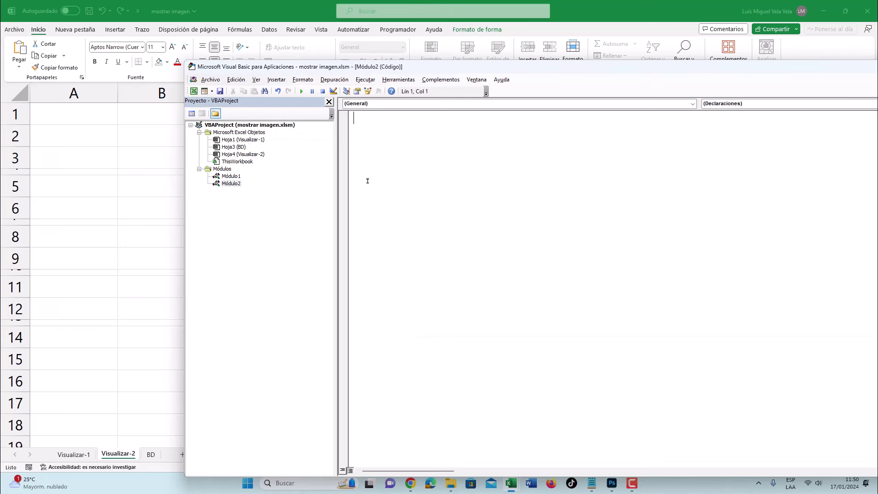
Remove the extra Módulo2 without exporting it
double_click(233, 177)
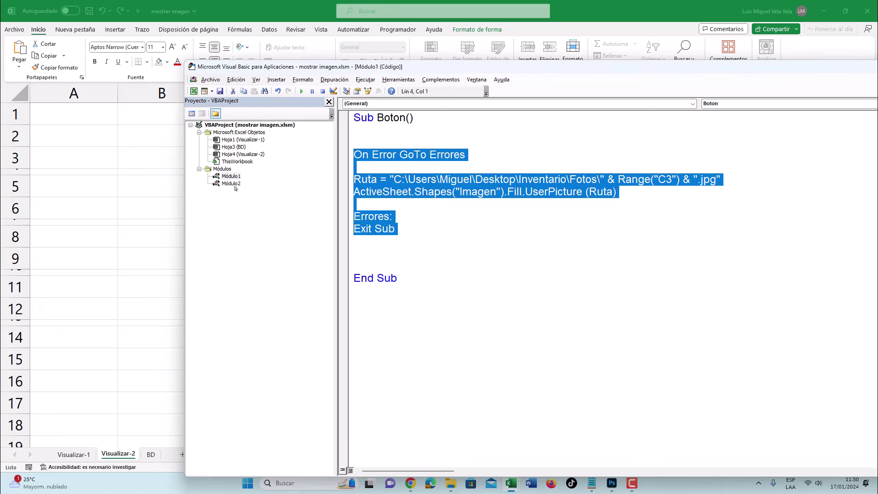
right_click(229, 183)
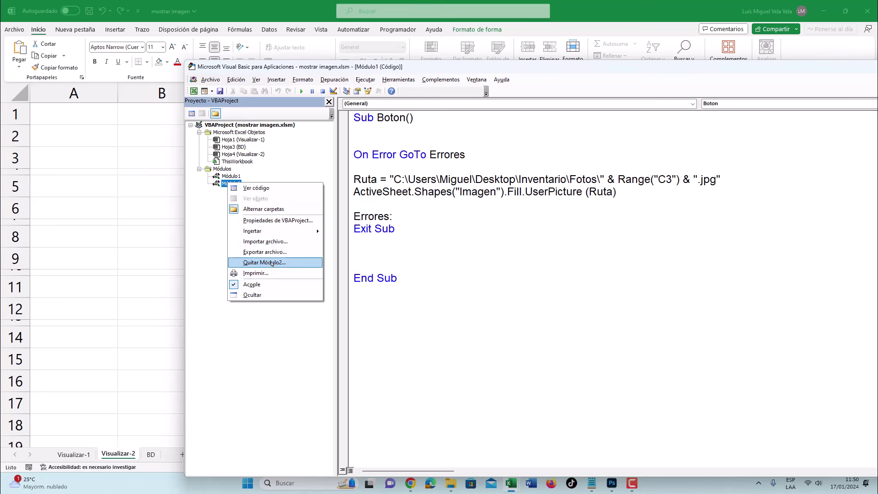
click(272, 262)
click(427, 273)
Add empty Sub Boton_atras and Sub Boton_adelante procedures above Sub Boton in Módulo1, then show BD
double_click(231, 176)
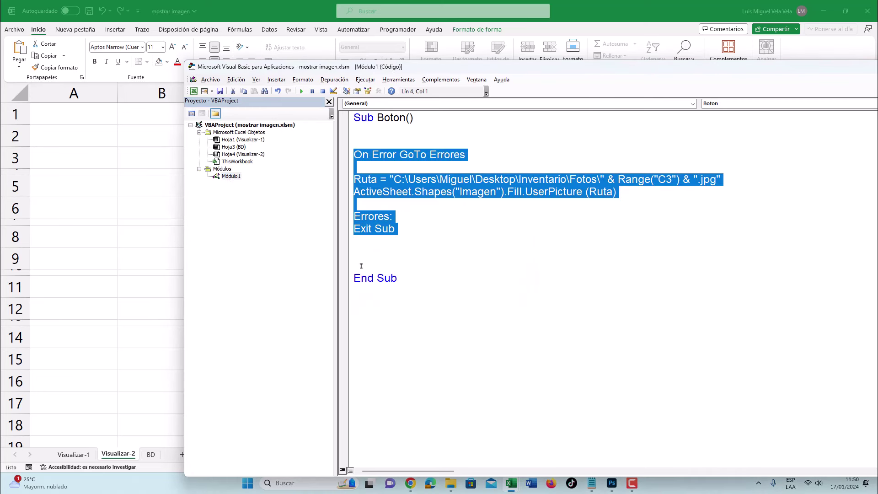
key(Right)
key(Return)
key(Return)
key(Return)
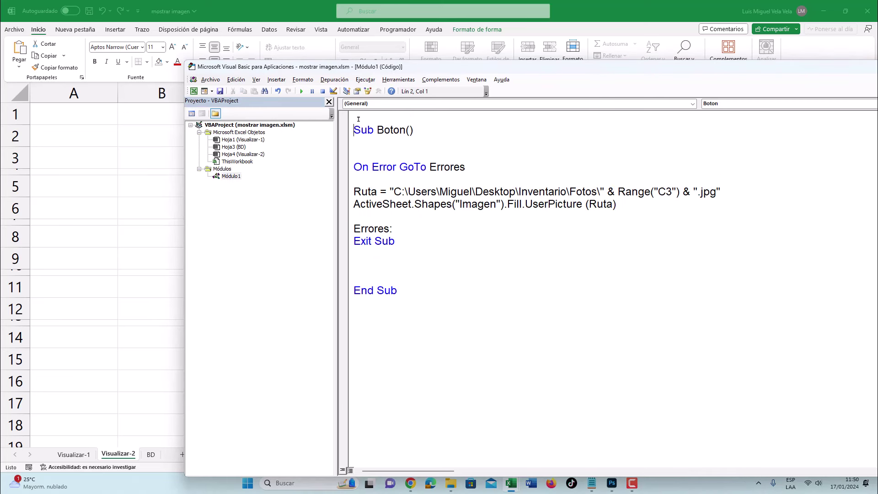
key(Return)
key(Return)
key(Return)
key(Return)
key(Return)
key(Return)
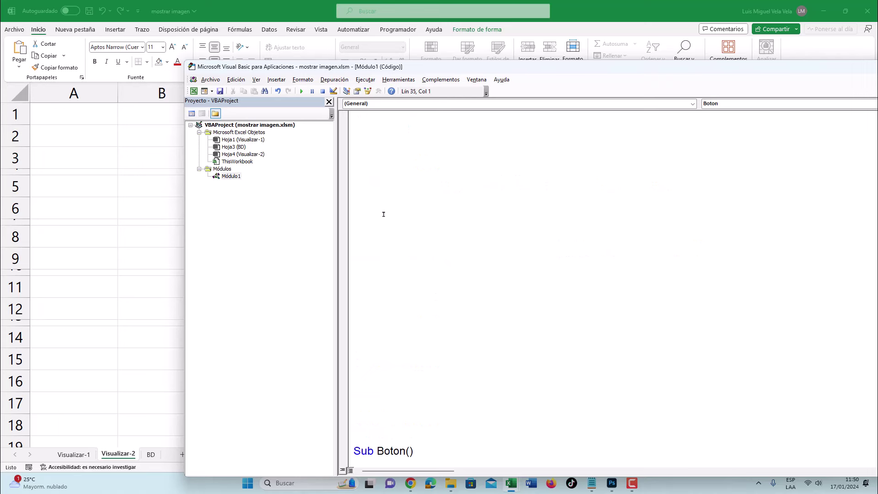
scroll(384, 214, up, 5)
click(383, 125)
text(Sub Boton_atras)
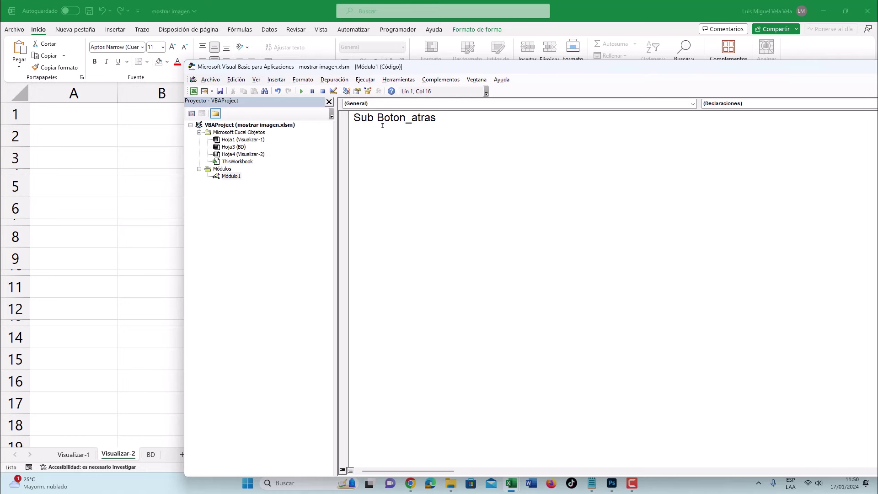
key(Return)
key(Return)
key(Return)
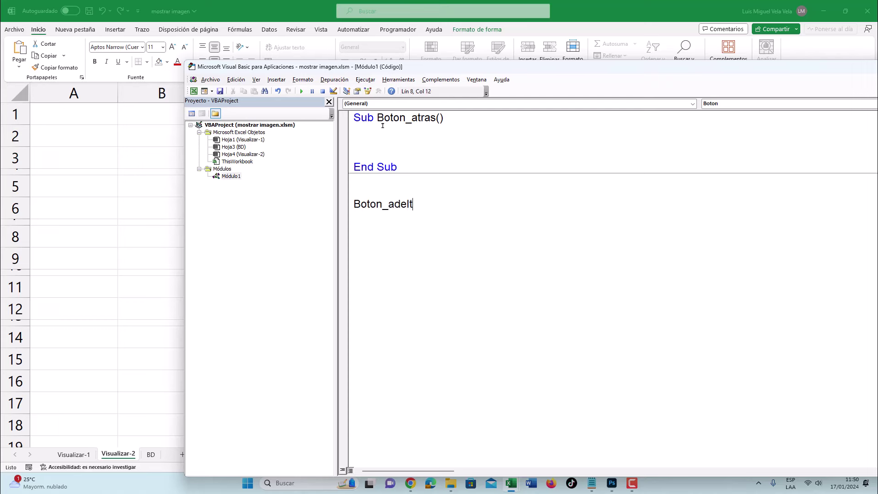
key(Home)
text(sub)
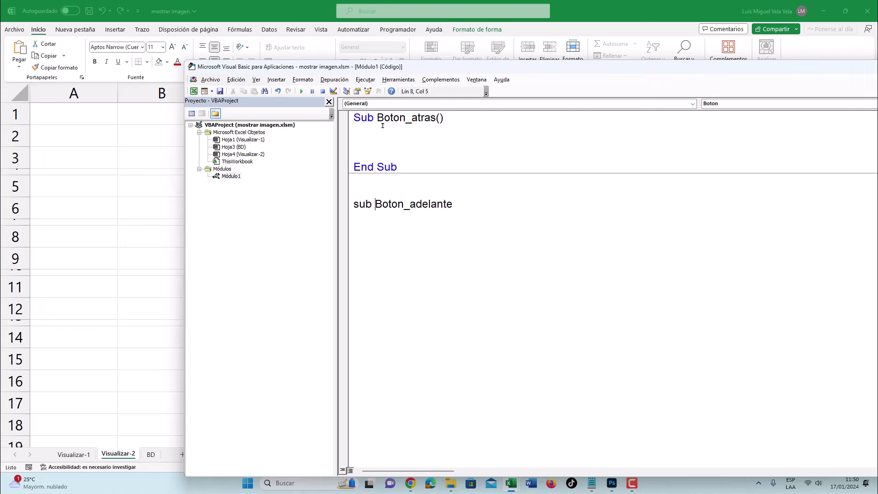
key(Return)
key(Return)
key(Return)
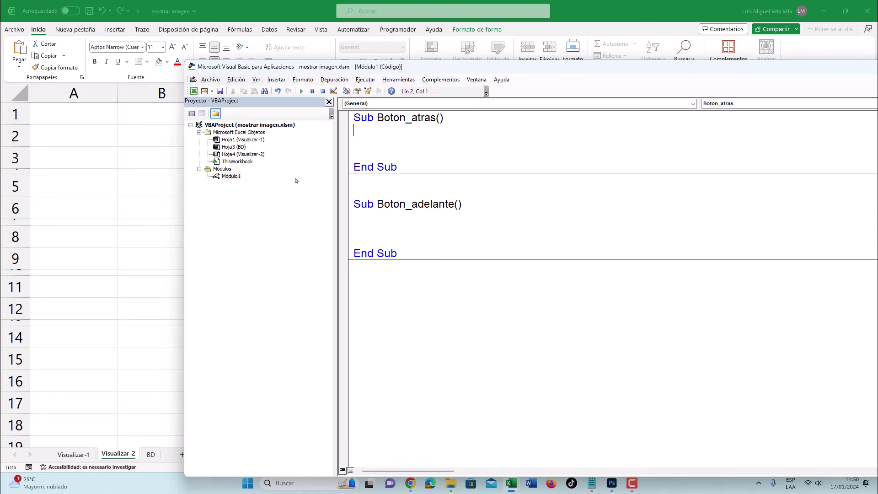
click(151, 453)
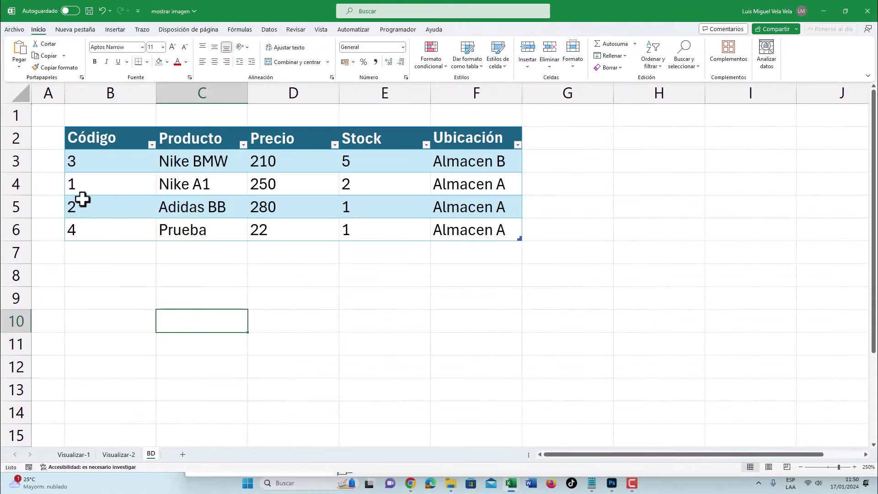
Check the BD product codes by selecting B3:B6, cell B7 and column B
click(72, 180)
drag(78, 153, 73, 230)
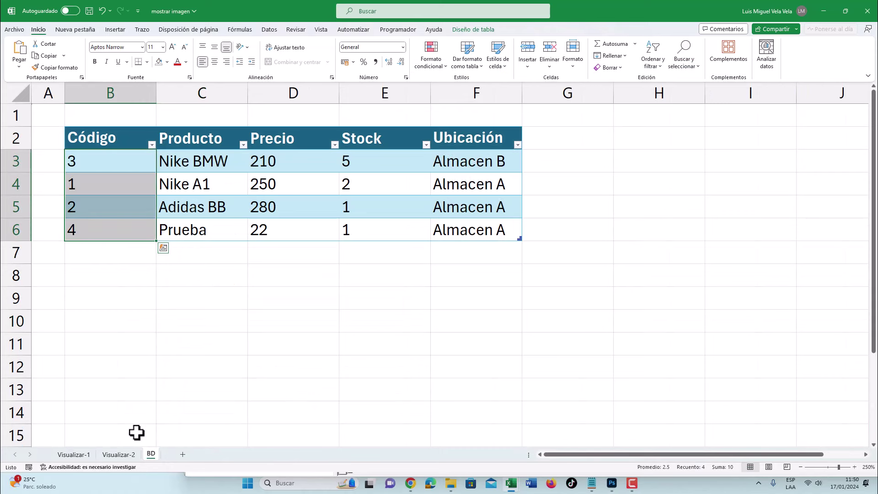
click(114, 231)
click(98, 184)
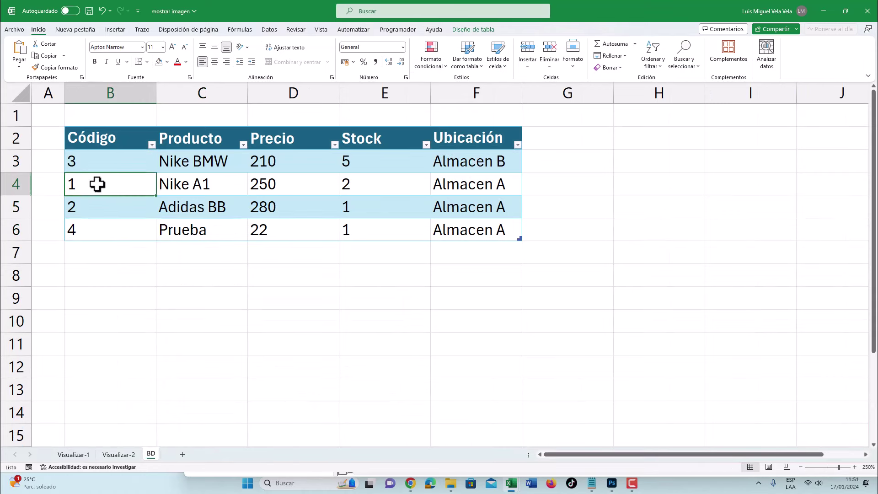
click(103, 251)
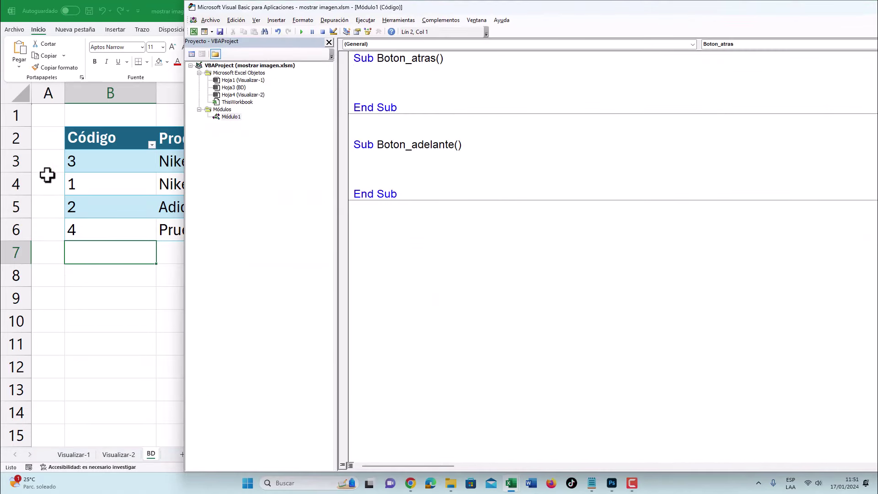
click(114, 89)
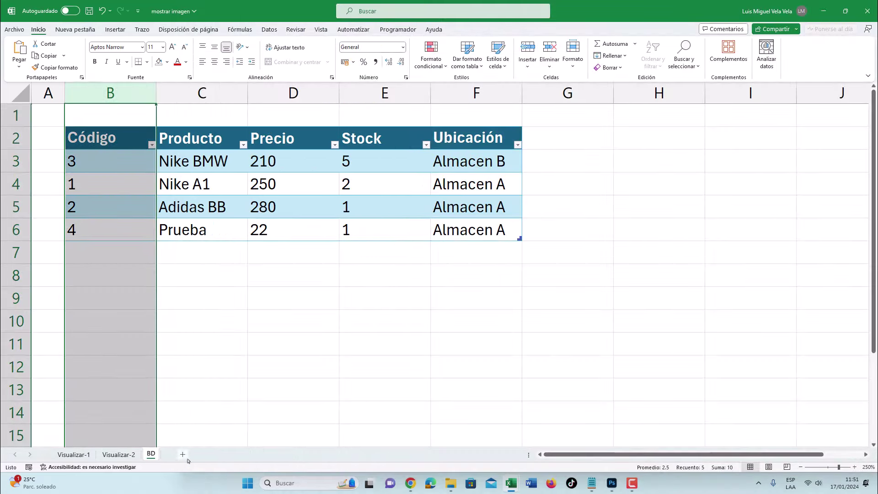
Reopen Módulo1 in the VBA editor and start a minimo= line inside Boton_atras
right_click(151, 454)
click(187, 366)
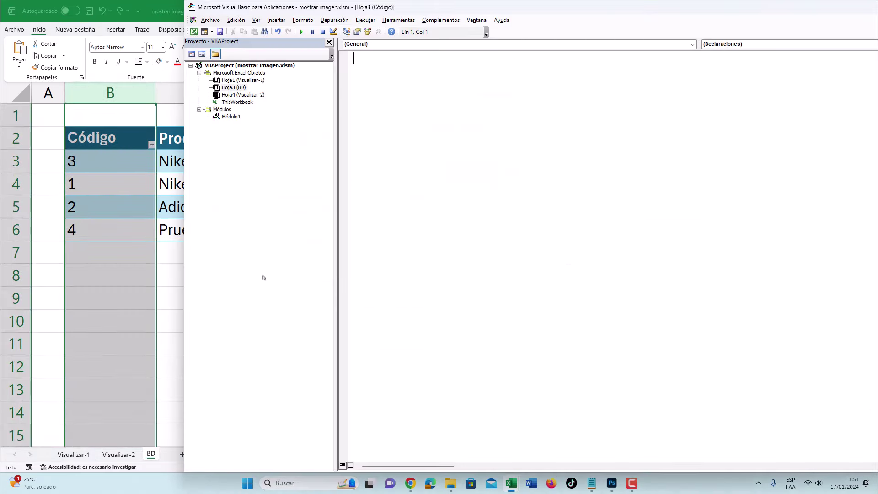
double_click(234, 116)
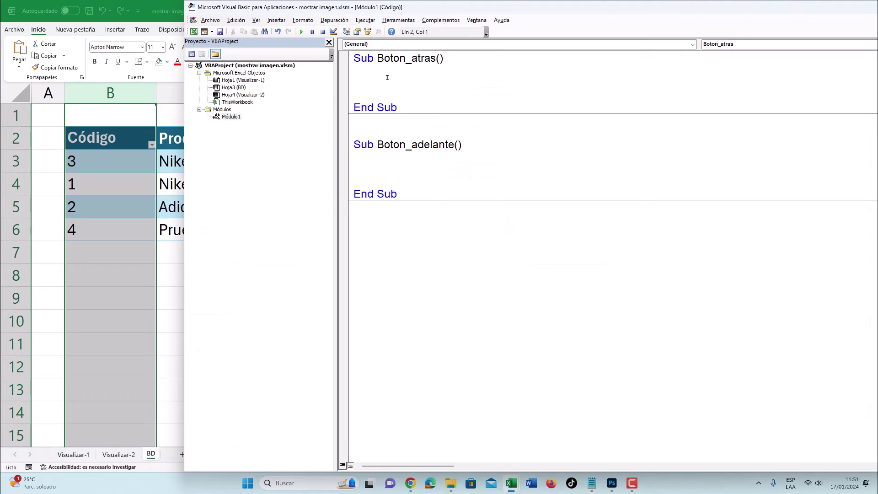
key(Return)
text(minimo=WorksheetFunction)
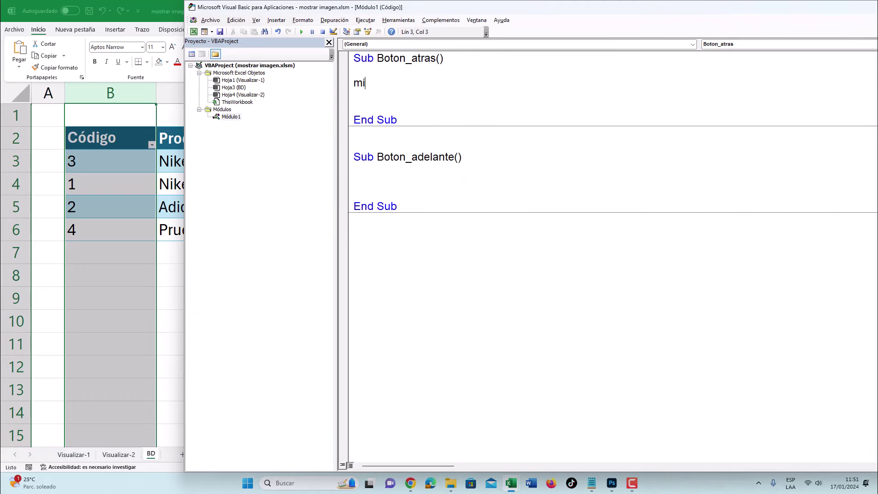
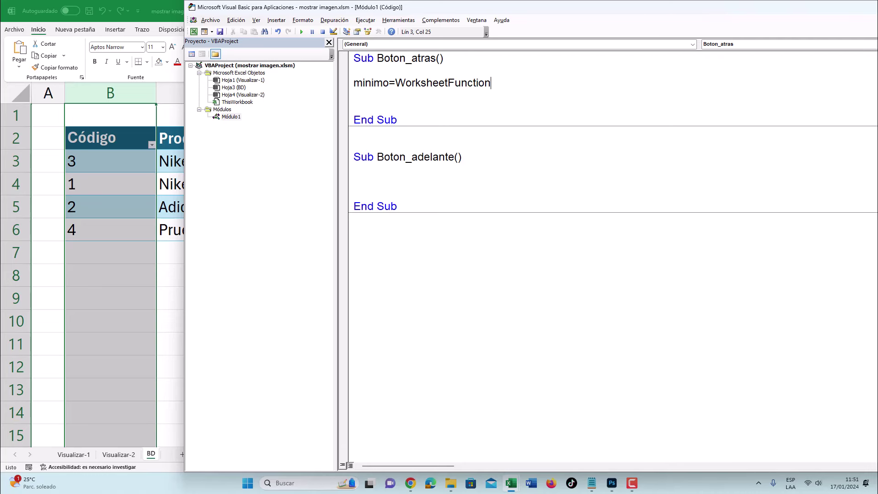
Review the minimo line and check cell C6's formula on the product form without changing it
click(354, 95)
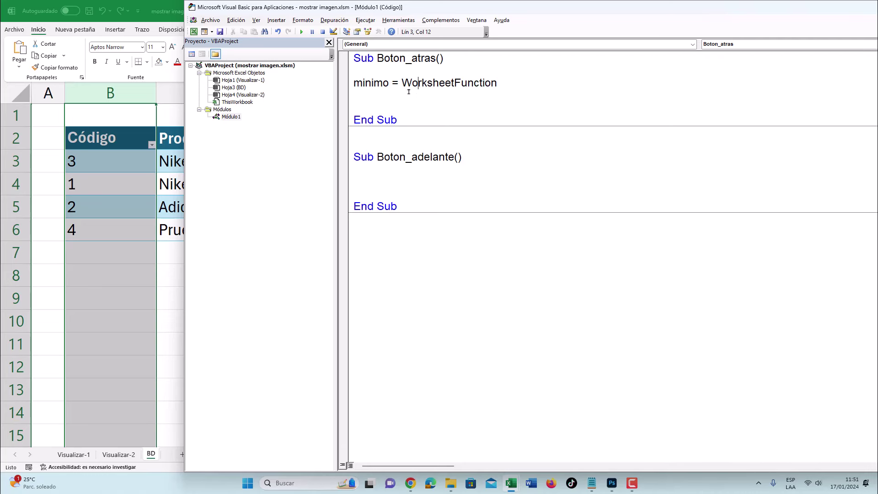
drag(501, 83, 405, 82)
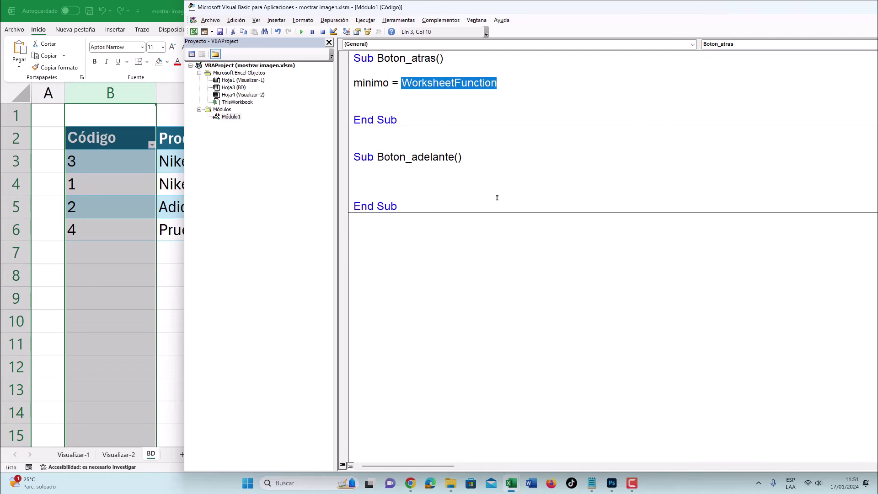
click(498, 87)
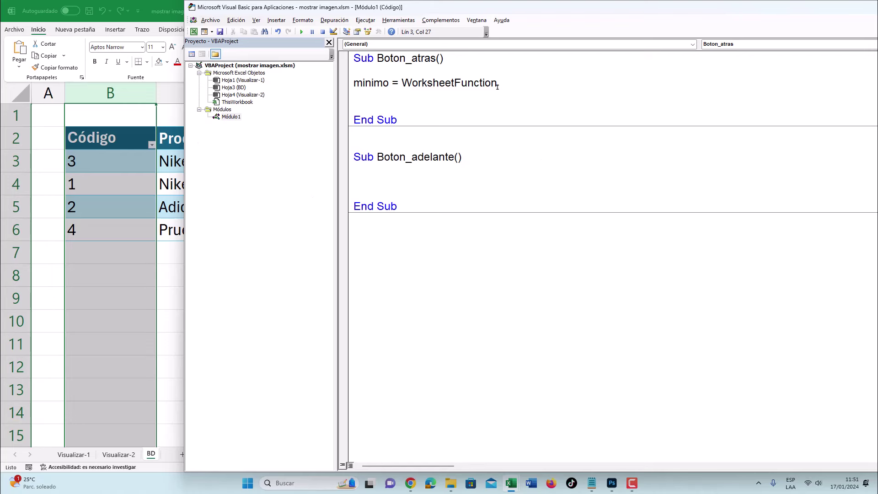
click(69, 455)
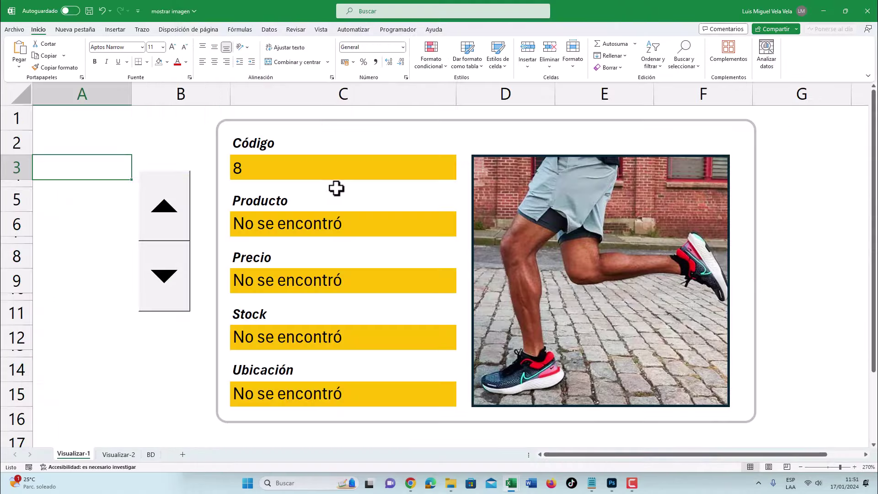
double_click(262, 224)
key(Escape)
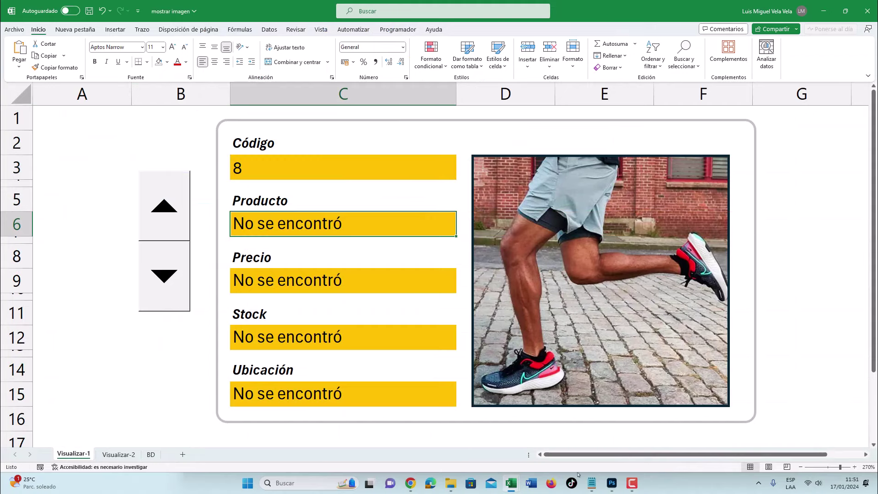
mouse_move(511, 483)
click(556, 423)
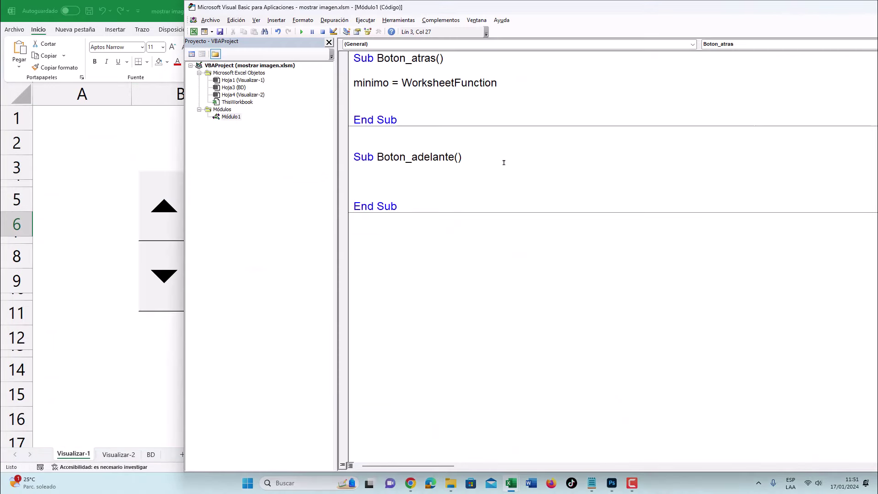
Complete the line as minimo = WorksheetFunction.Min() using IntelliSense
text(.)
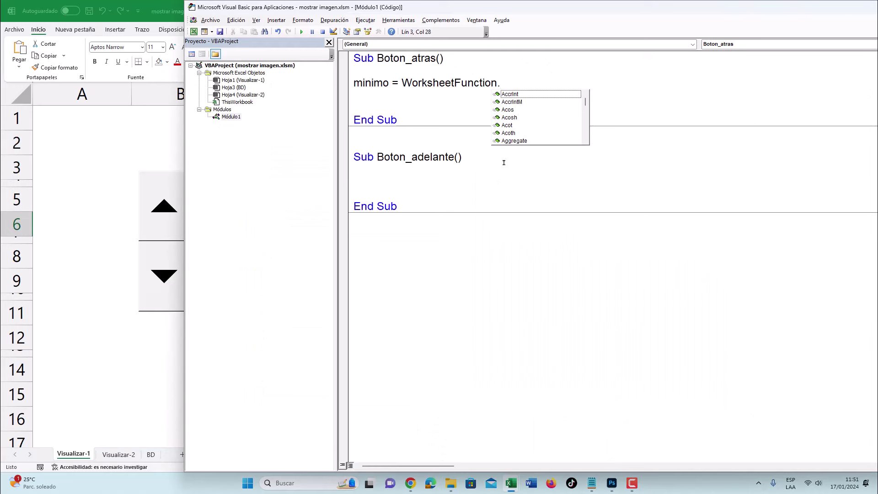
text(min)
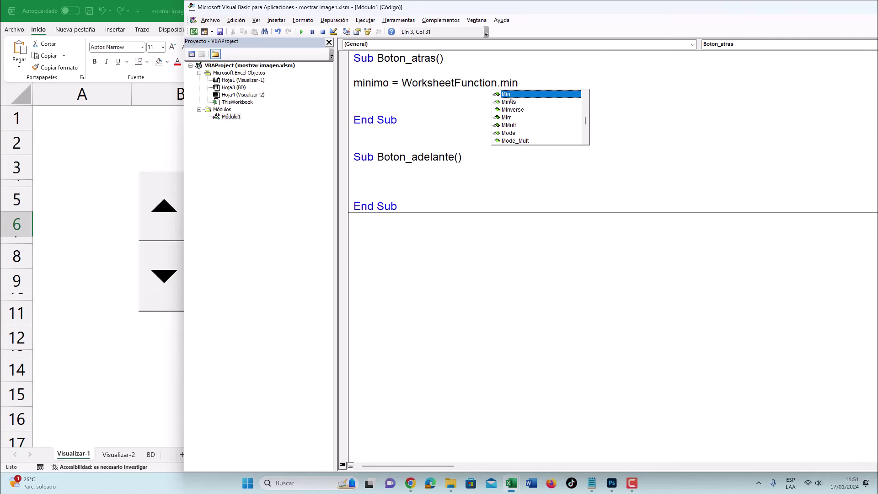
double_click(511, 98)
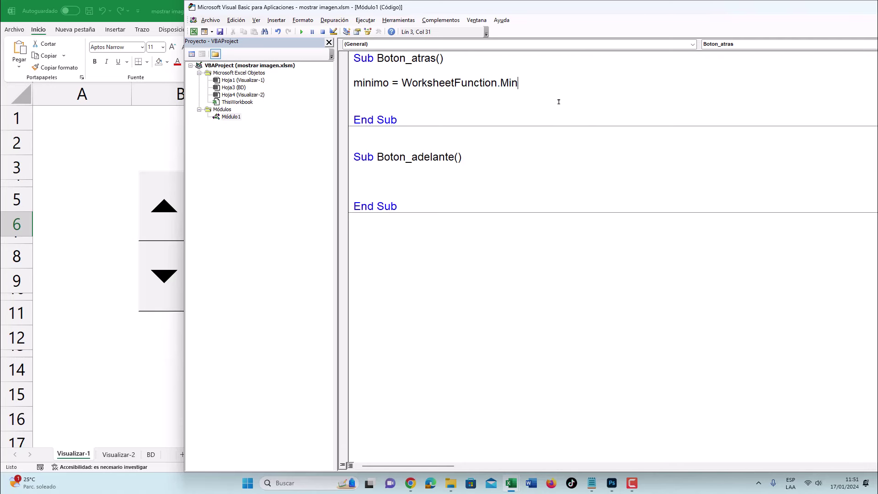
text(())
double_click(508, 82)
drag(527, 78, 343, 91)
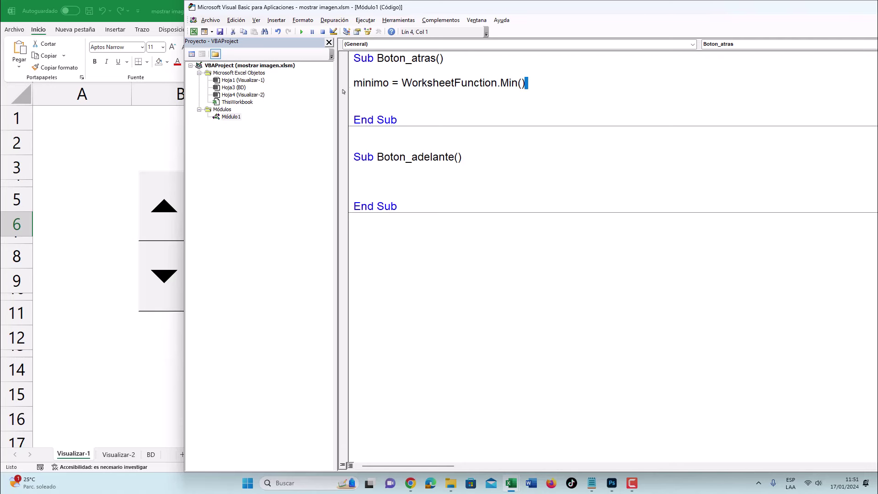
Add a maximo line by copying the WorksheetFunction call and switching Min to Max
click(381, 99)
text(maximo=)
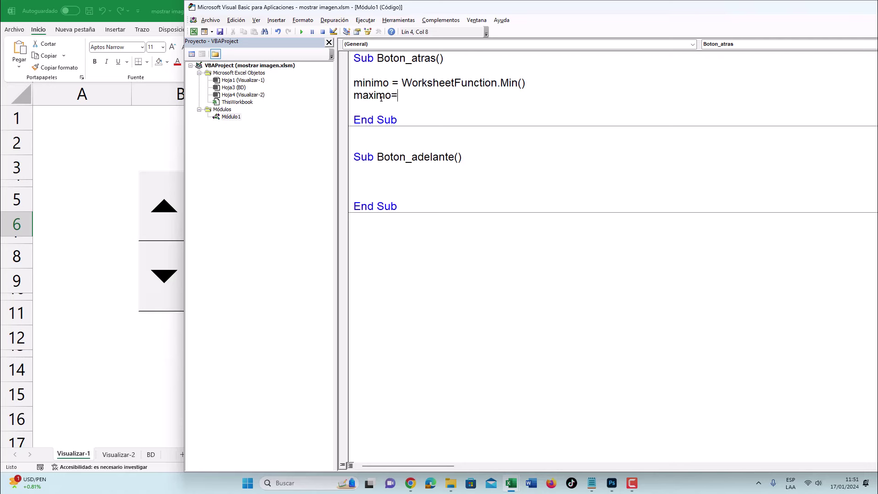
text(work)
drag(527, 82, 401, 83)
key(ctrl+c)
double_click(405, 96)
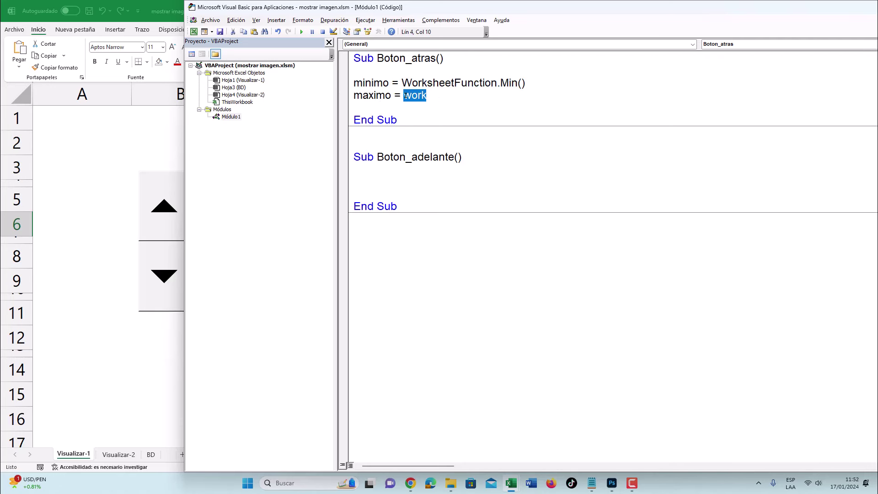
key(ctrl+v)
drag(526, 95, 498, 95)
text(.)
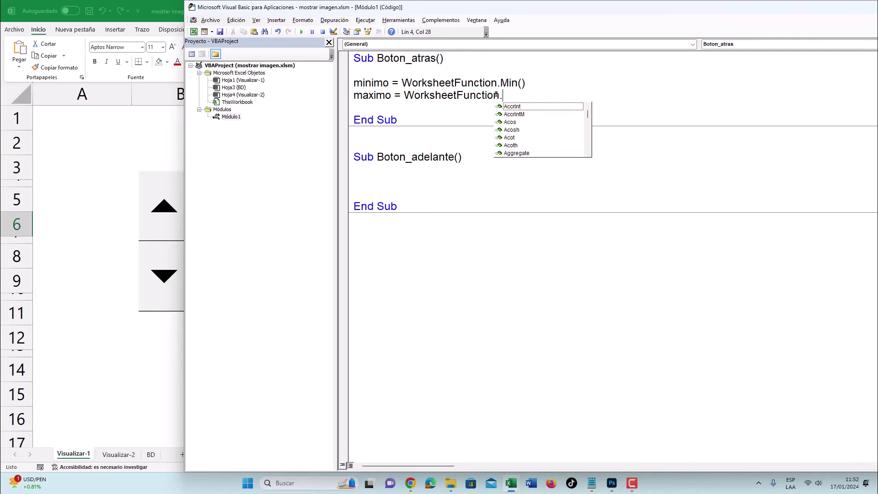
text(max)
key(Tab)
Give Min the argument Sheets("Visualizar-1").Range(""), then return to Excel
text(())
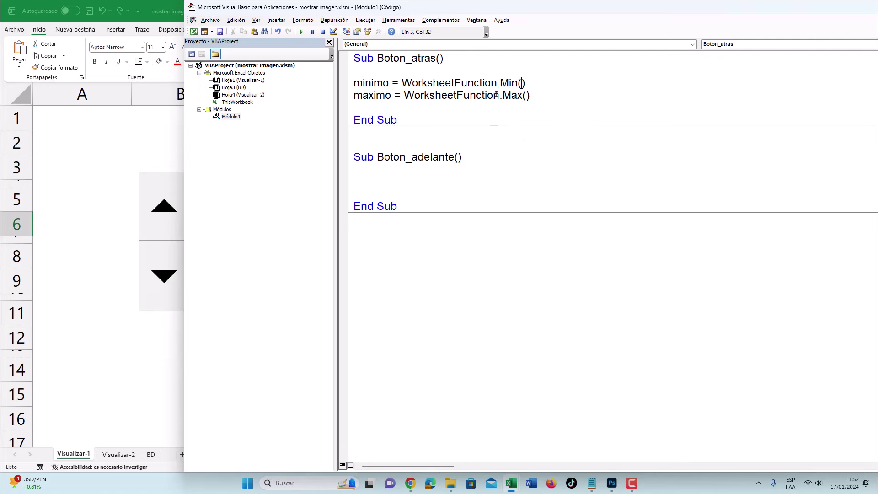
text(Sheets()
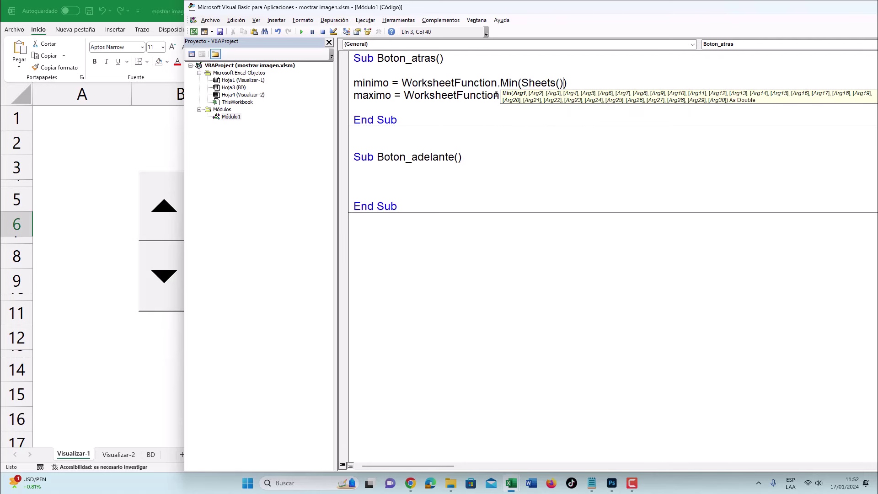
text("")
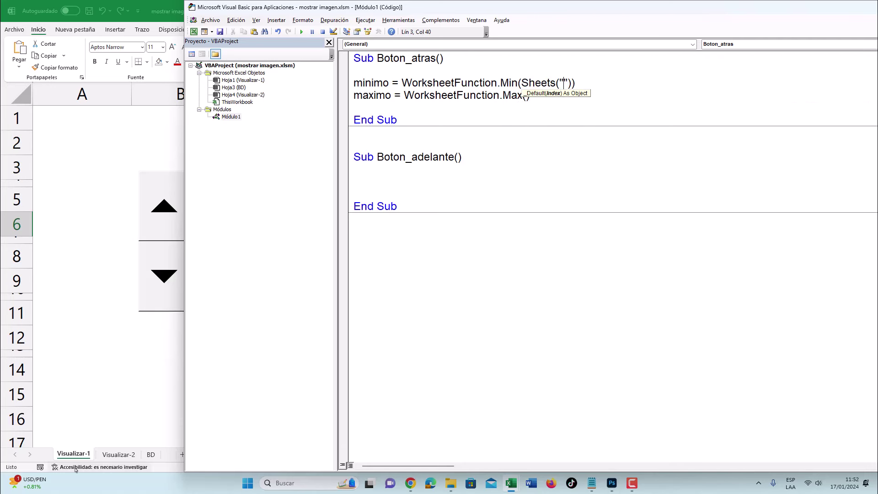
text(Vi)
text(sualizar-1)
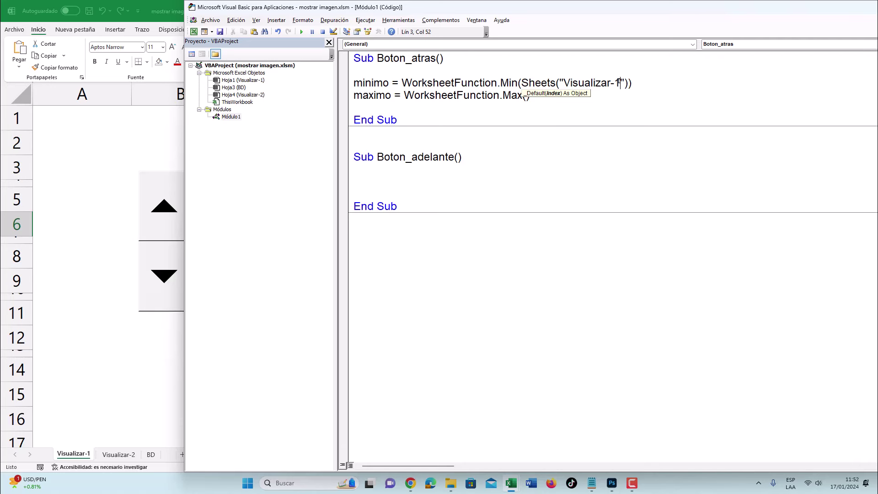
key(Right)
key(Right)
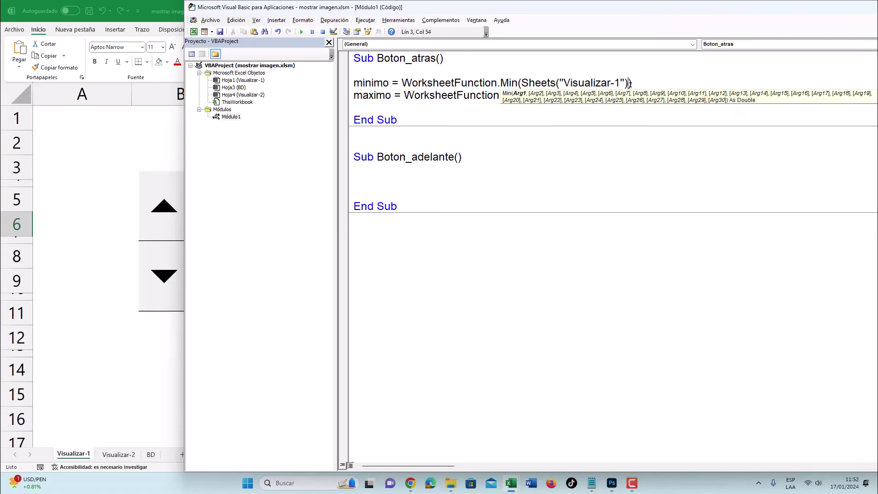
text(,Range()
text(""))
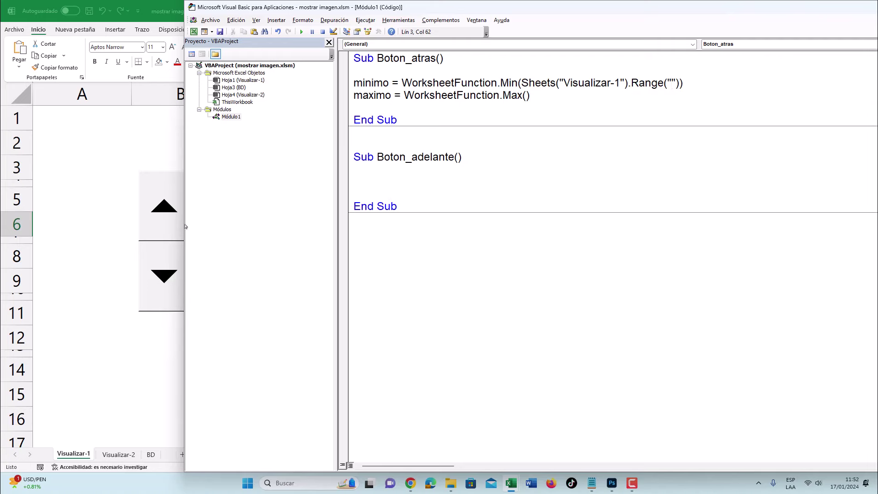
click(148, 113)
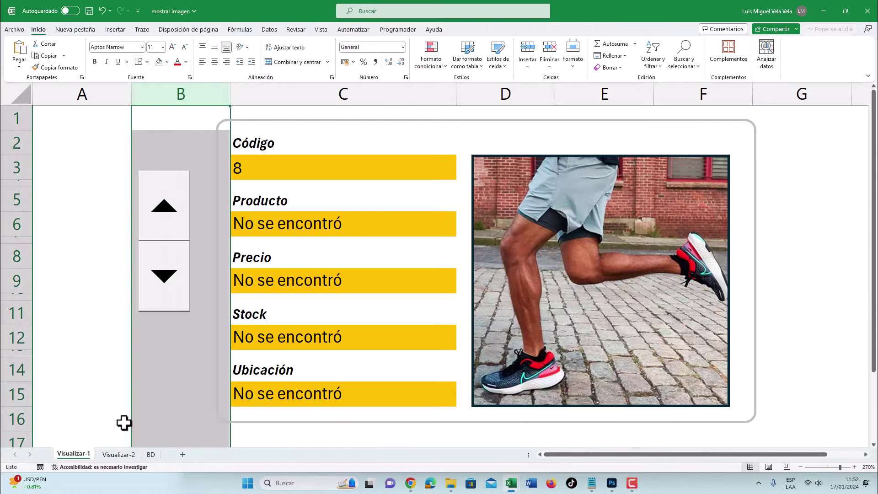
Point the Min argument at column B of sheet BD: Sheets("BD").Range("B:B")
click(150, 454)
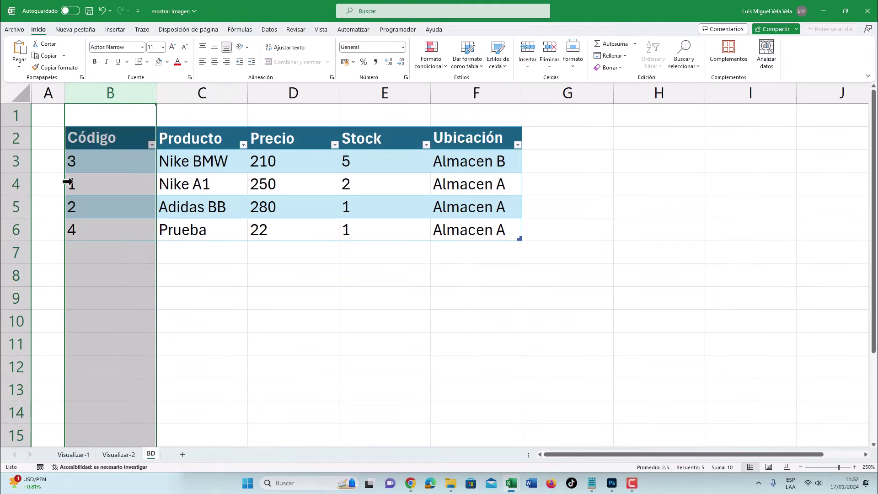
click(560, 441)
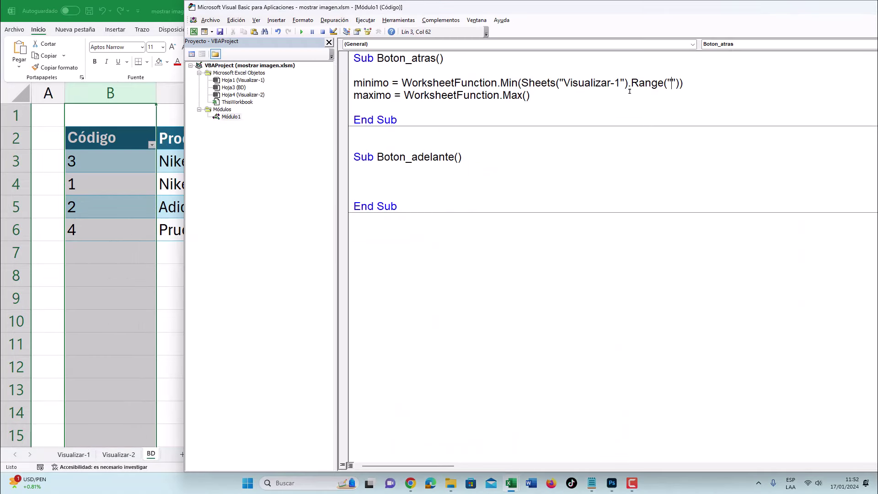
drag(620, 82, 563, 83)
text(BD)
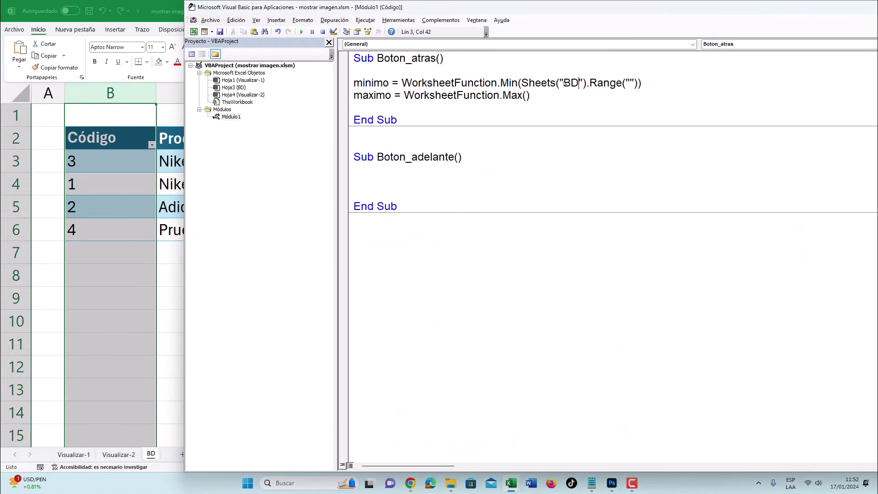
click(126, 184)
click(112, 93)
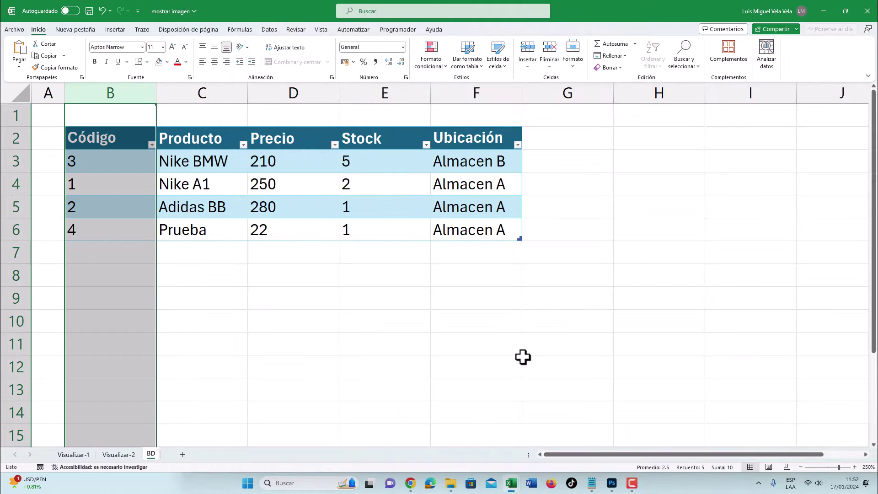
mouse_move(510, 483)
click(546, 441)
click(630, 83)
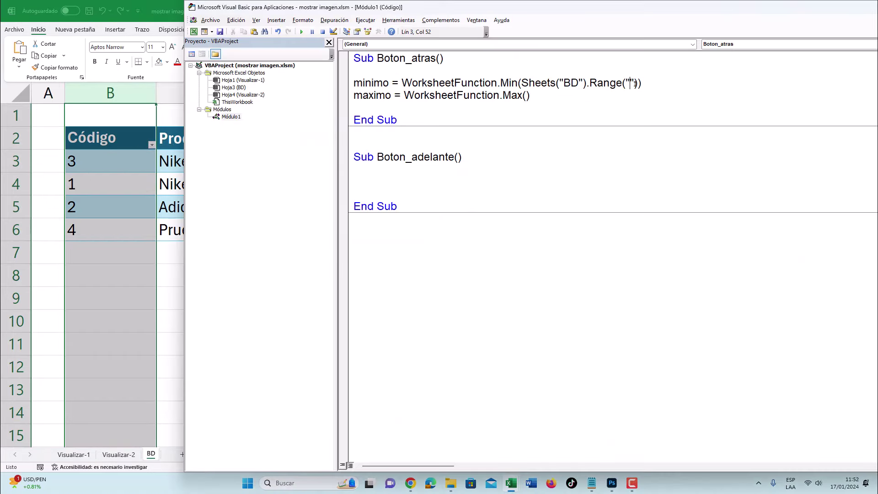
text(B:)
text(B)
Walk through the minimo line's parts: WorksheetFunction, Min, the BD sheet and the B:B range
click(354, 107)
drag(648, 83, 629, 83)
drag(401, 82, 497, 82)
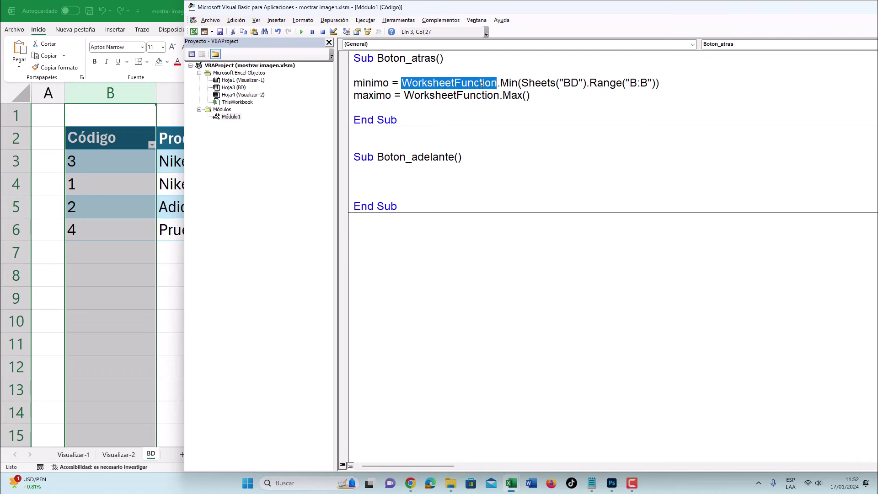
drag(500, 82, 518, 82)
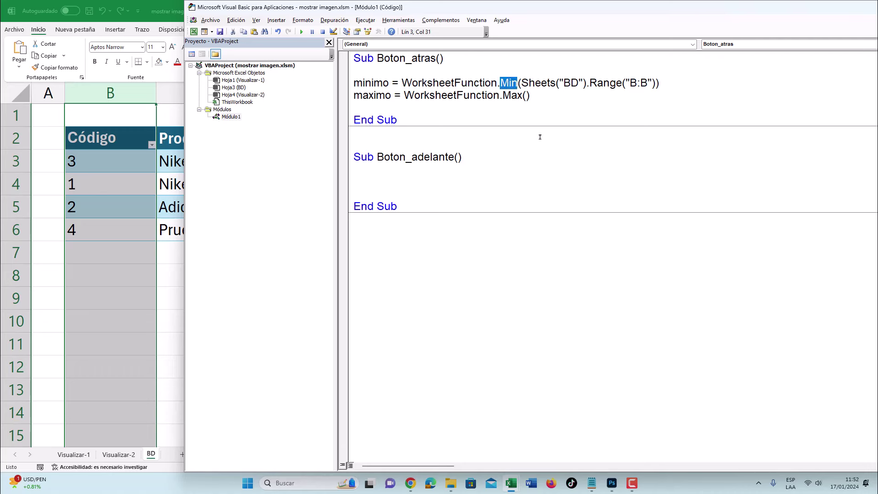
click(522, 82)
key(shift+Right)
key(shift+Right)
key(shift+Right)
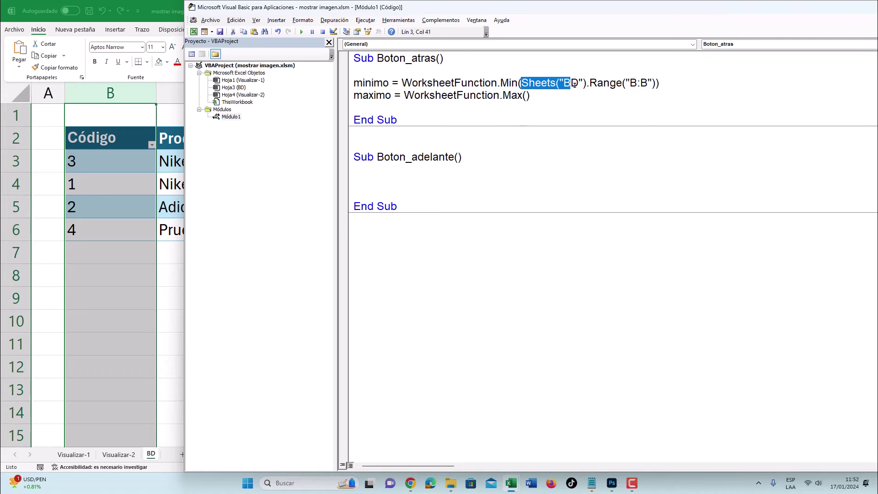
key(shift+Right)
key(shift+Right)
key(shift+Right)
click(578, 83)
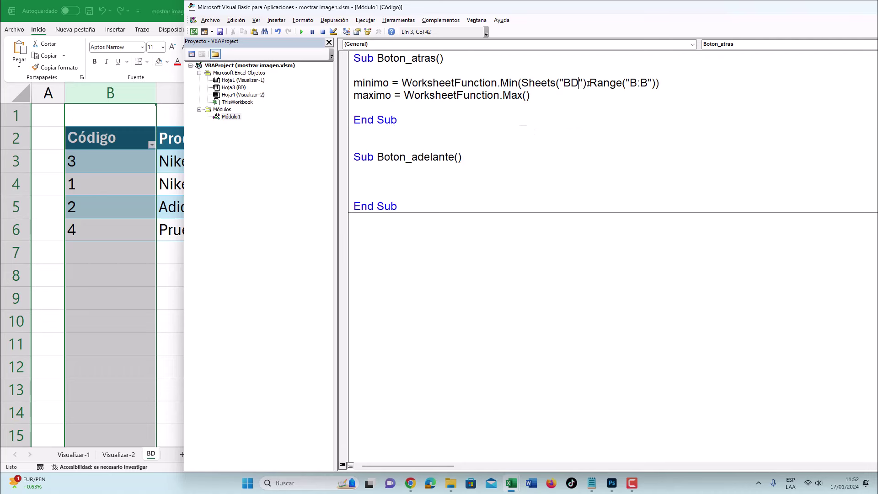
drag(586, 83, 521, 84)
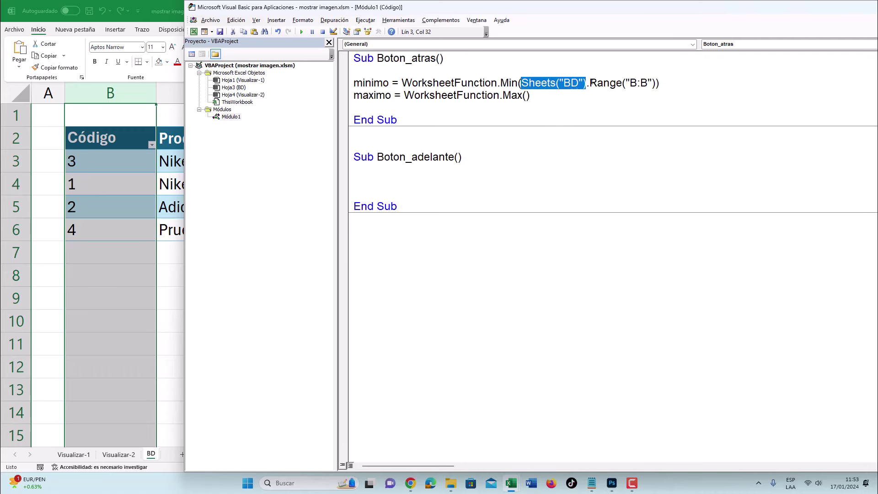
mouse_move(590, 83)
mouse_down()
mouse_move(630, 83)
mouse_move(568, 85)
mouse_up()
drag(655, 82, 562, 85)
click(656, 83)
drag(655, 83, 522, 83)
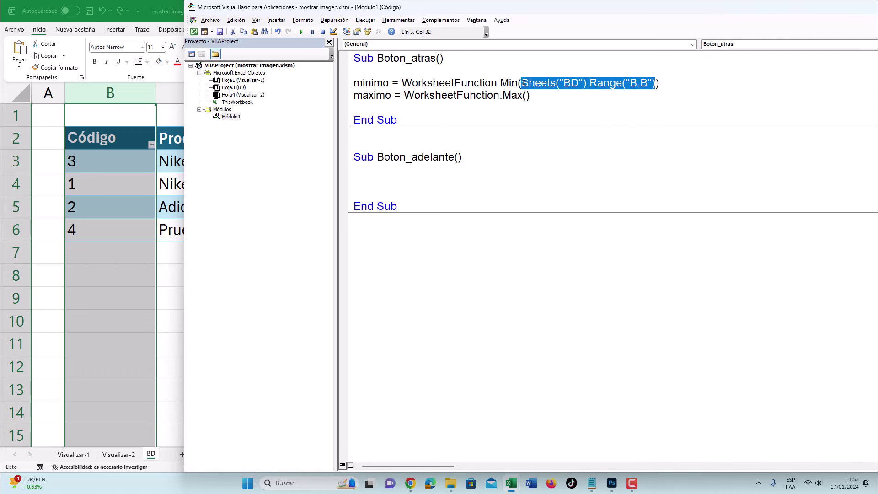
Copy the Sheets("BD").Range("B:B") argument into the Max call for maximo
key(ctrl+c)
click(527, 95)
key(ctrl+v)
click(526, 133)
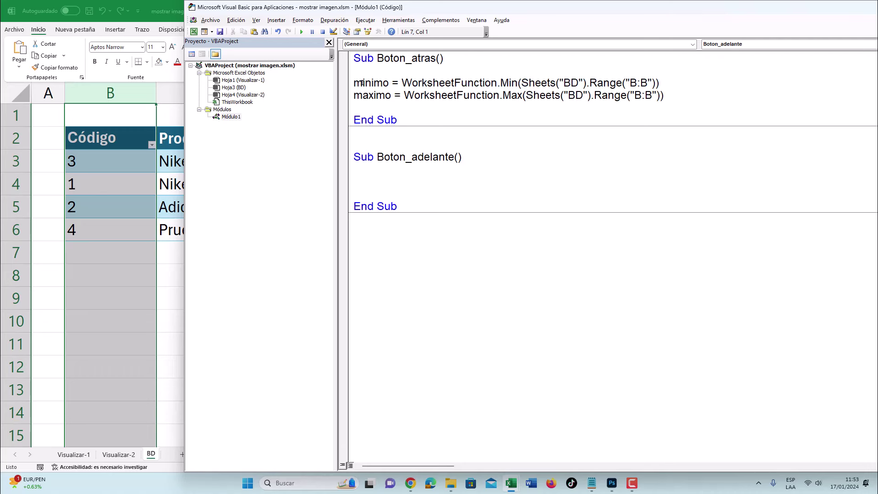
click(355, 83)
Test a msgbox run, dismiss the Falso result and remove the MsgBox prefixes
text(msgbo)
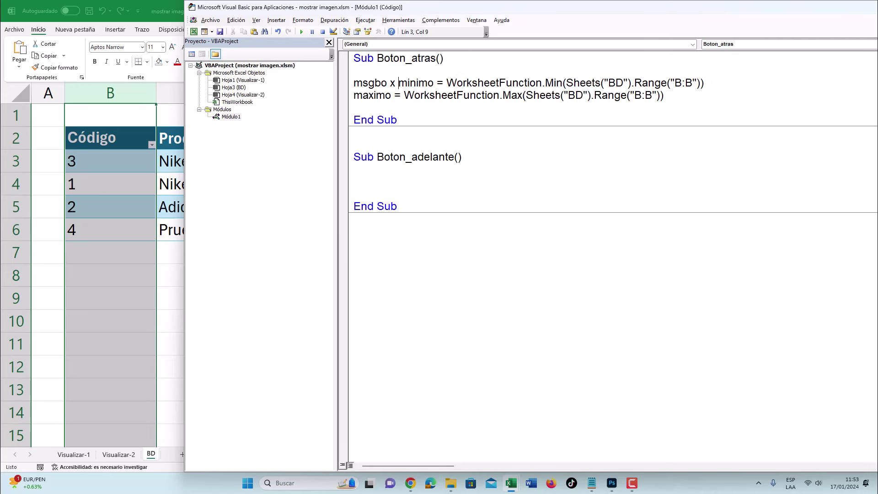
text(x)
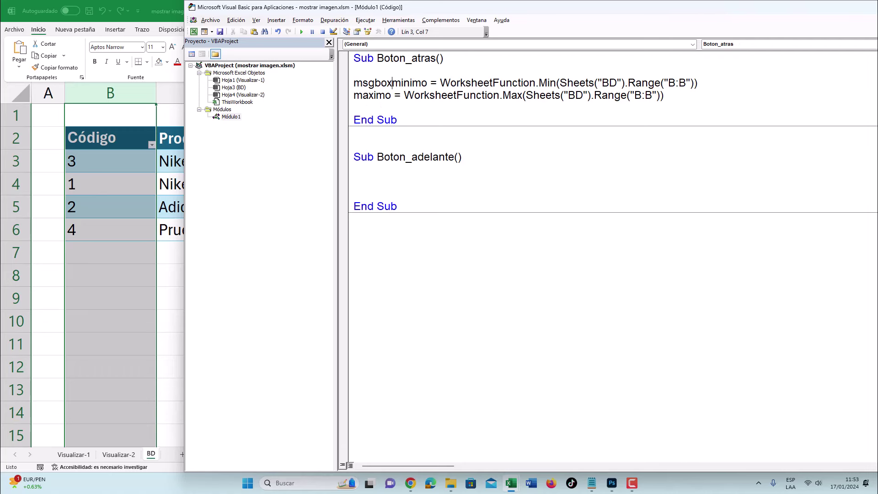
key(Down)
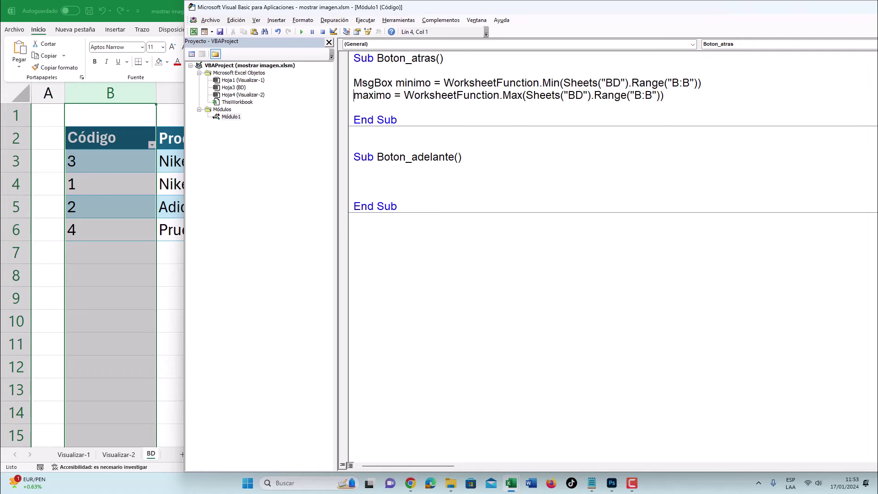
text(msgbox)
key(Up)
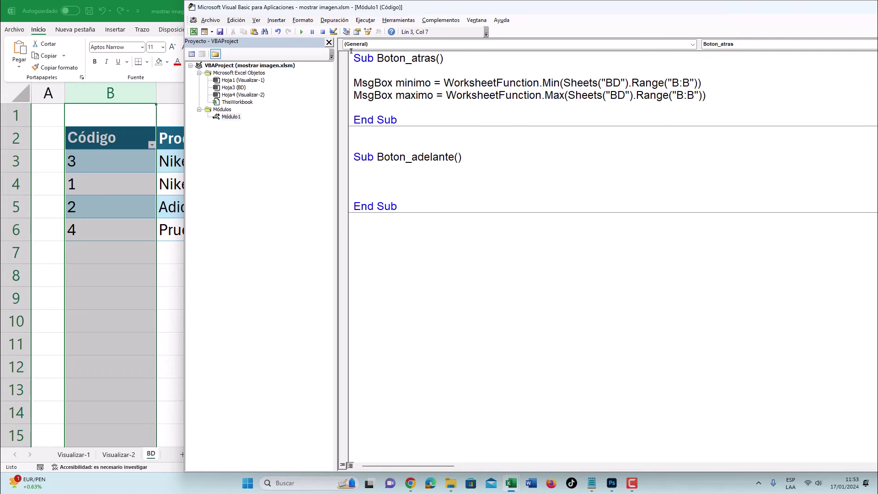
click(302, 31)
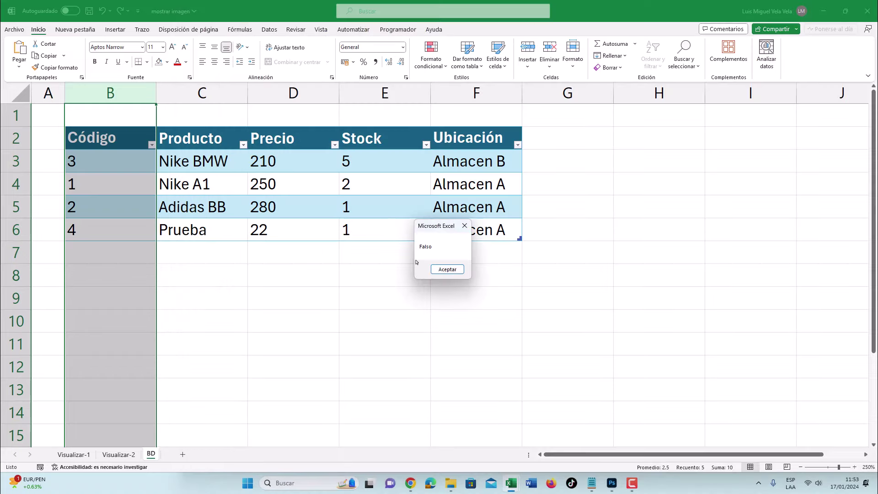
click(440, 269)
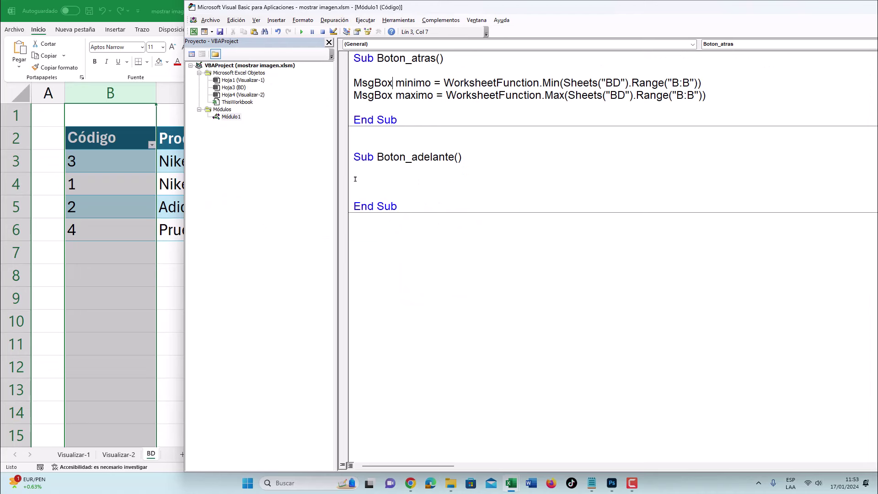
click(426, 82)
mouse_move(393, 83)
mouse_down()
mouse_move(354, 83)
mouse_move(354, 95)
mouse_up()
key(Delete)
key(Delete)
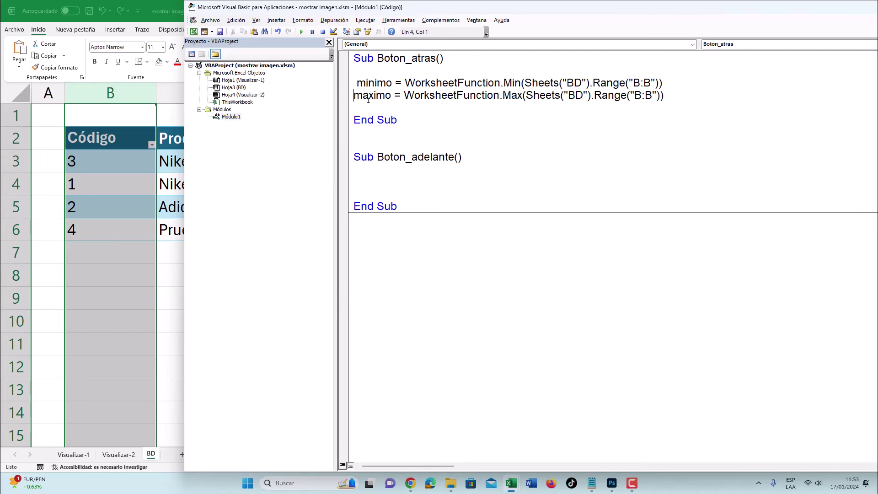
Add a MsgBox minimo line above maximo and a MsgBox maximo line below it
click(369, 98)
key(Home)
key(Return)
key(Return)
key(Up)
key(Up)
text(MsgBox )
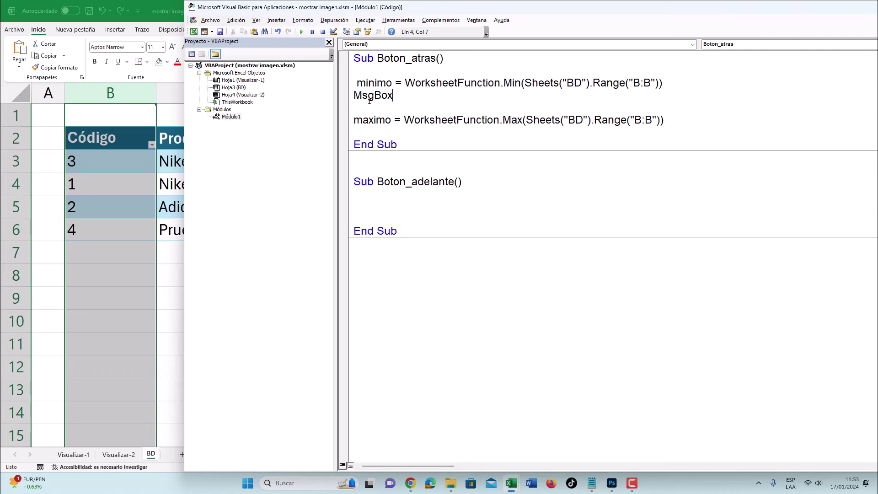
text(minimo)
key(shift+Home)
key(ctrl+c)
click(385, 132)
key(ctrl+v)
key(Return)
drag(431, 132, 397, 133)
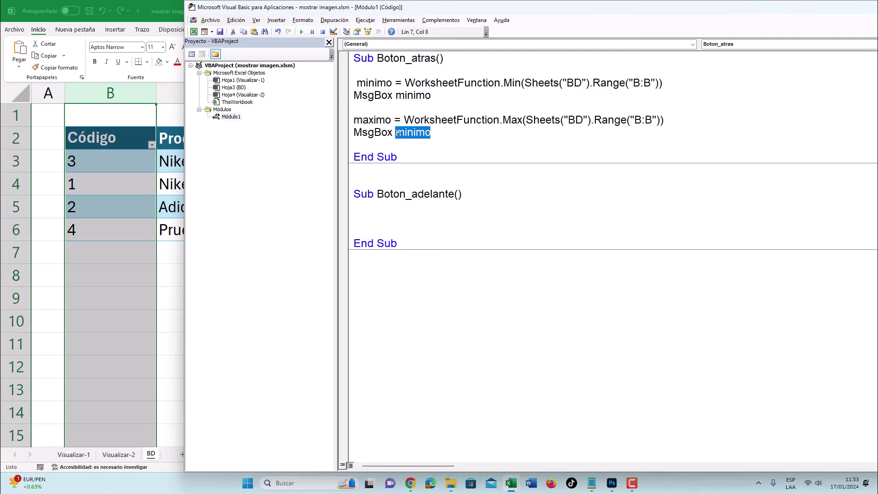
text(maximo)
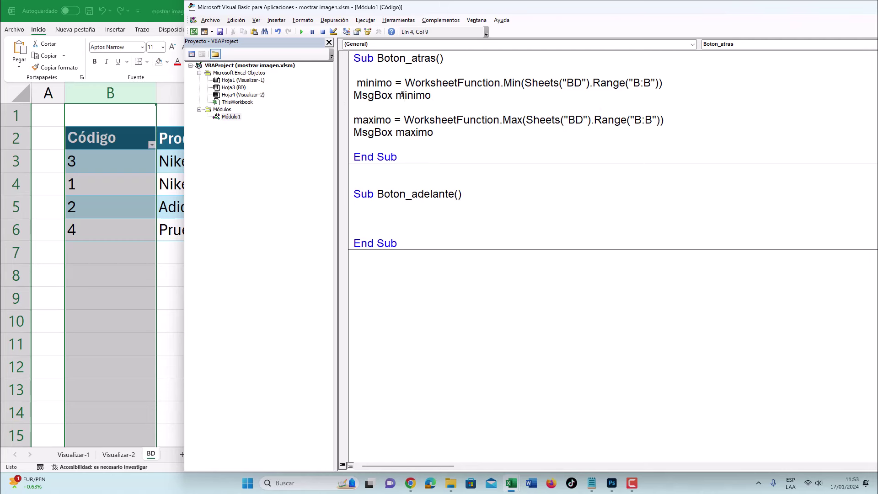
Run the macro and confirm the messages show minimo 1 and maximo 4
click(302, 32)
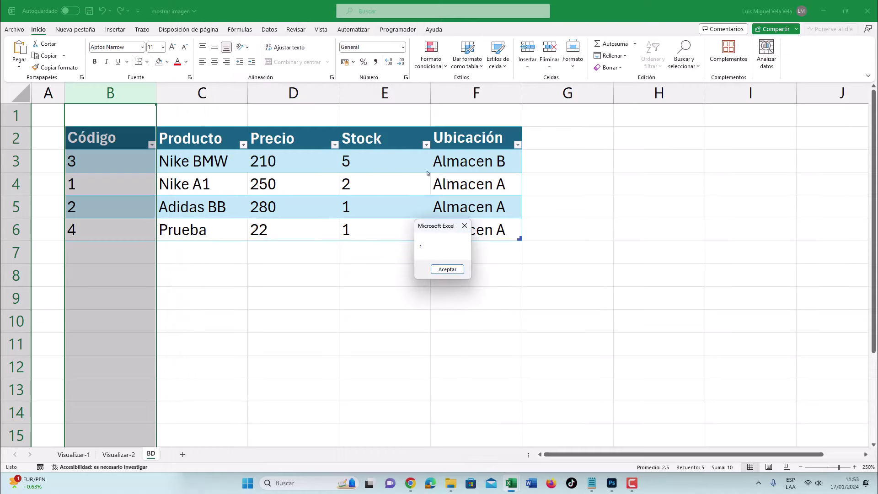
click(439, 269)
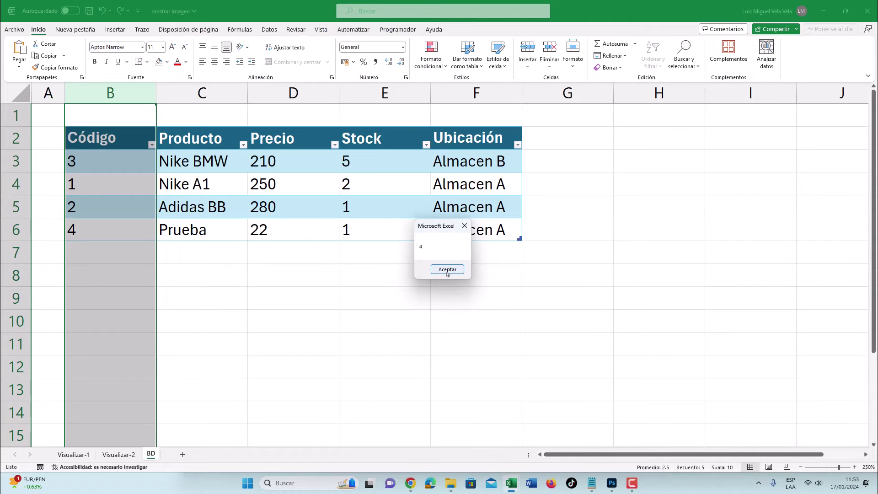
click(448, 271)
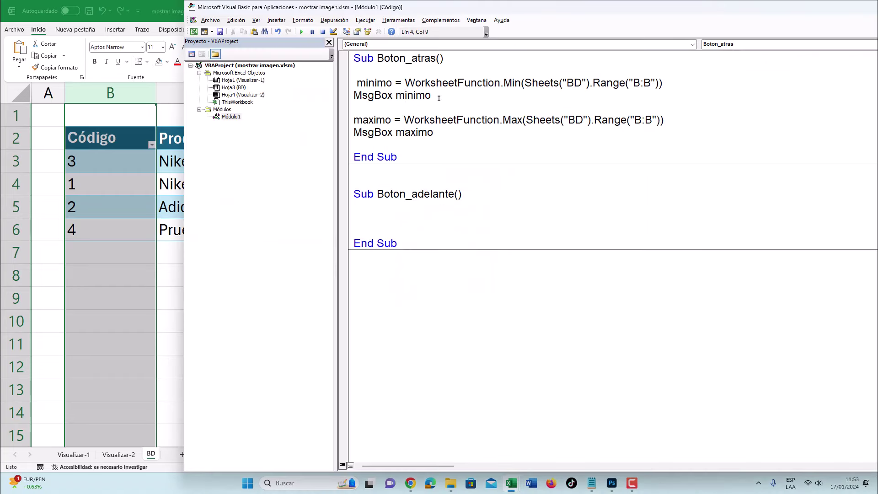
drag(431, 95, 309, 97)
Delete the MsgBox minimo and MsgBox maximo lines and tidy the leftover blank lines
key(BackSpace)
drag(434, 132, 353, 133)
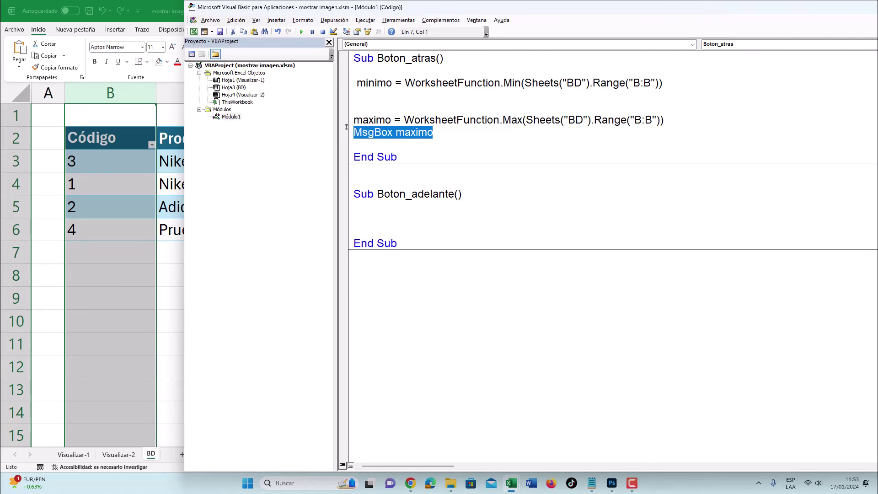
key(BackSpace)
click(363, 110)
key(BackSpace)
key(BackSpace)
key(Home)
key(Delete)
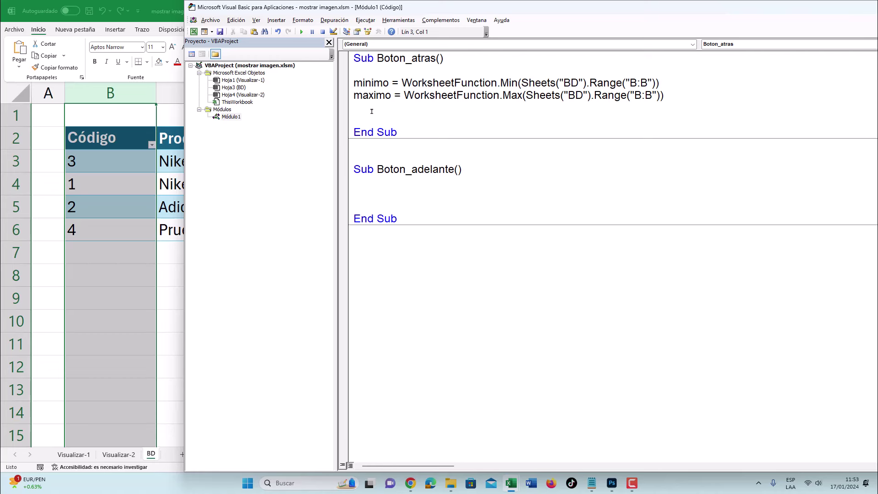
Start a numero=Range("") line after maximo, then switch back to Excel
click(370, 105)
key(Return)
key(Return)
key(Return)
key(Return)
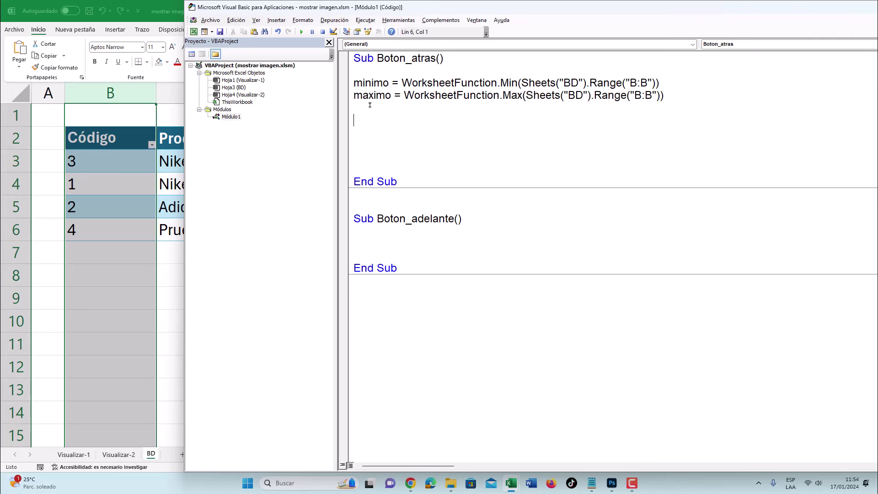
text(numero)
text(=)
text(Range(""))
key(Left)
text("")
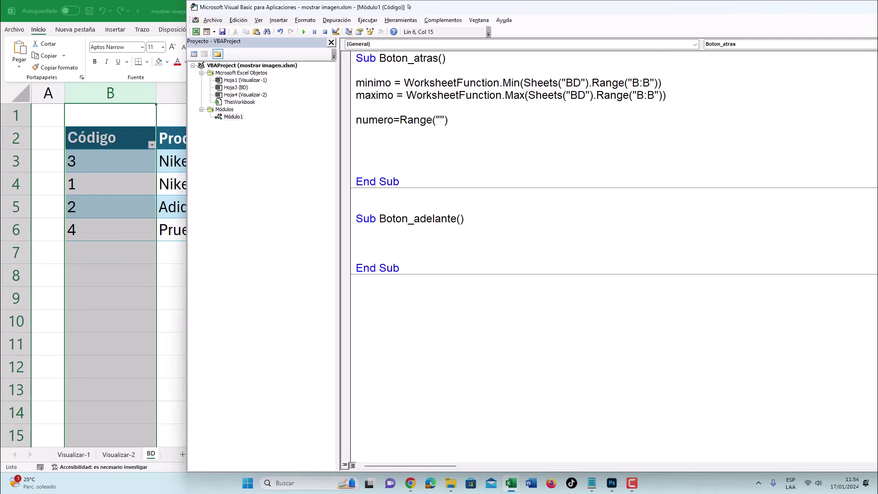
key(alt+F11)
Check code cell C3 and make numero read Range("C3")
click(73, 453)
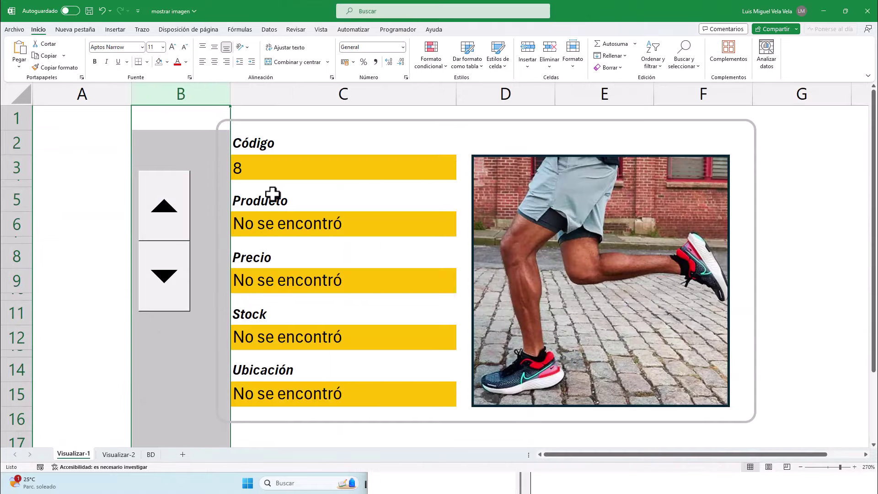
click(251, 165)
click(118, 454)
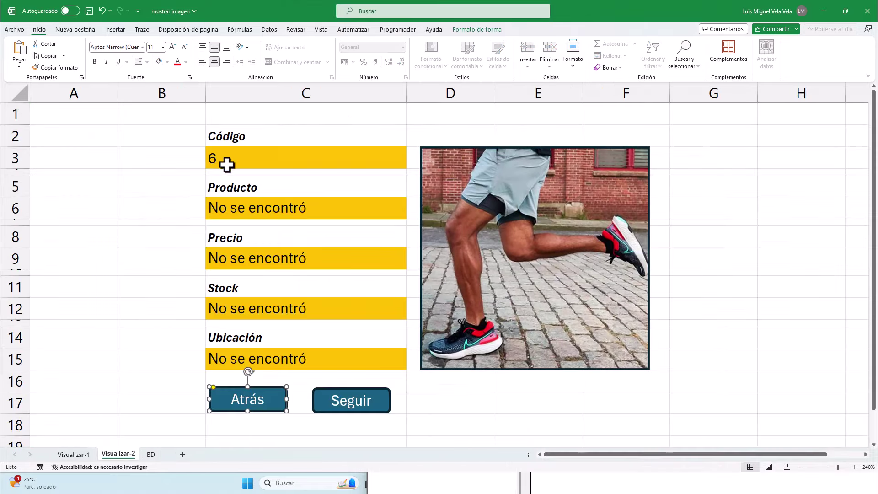
key(alt+F11)
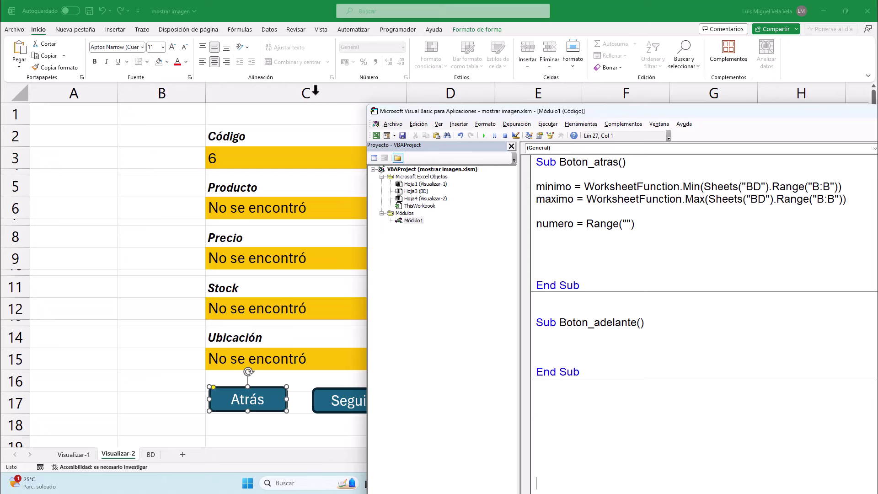
click(626, 223)
text(C3)
Add the line numero = numero - 1 to decrease the code by one
click(619, 247)
double_click(572, 223)
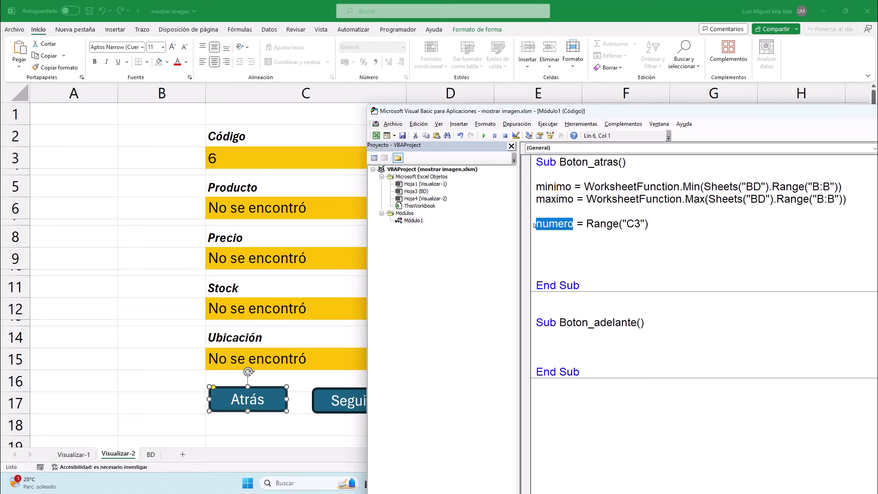
drag(649, 224, 583, 224)
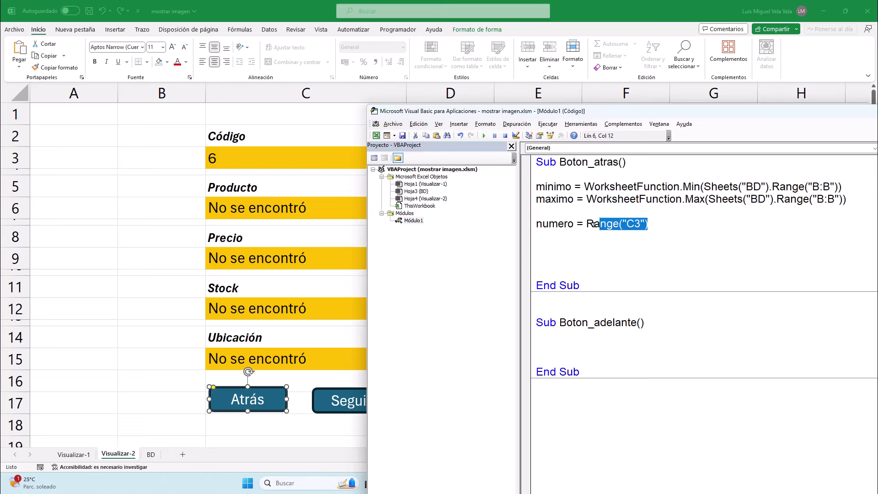
drag(649, 224, 493, 221)
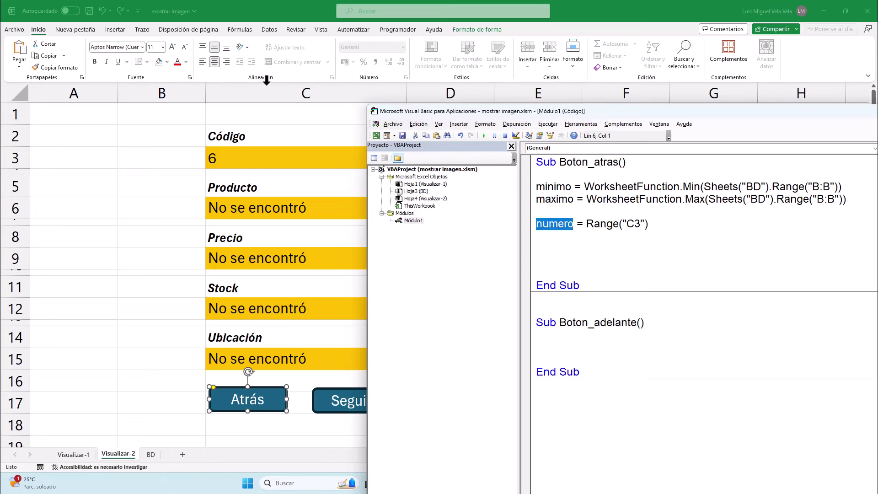
click(549, 248)
text(numero=)
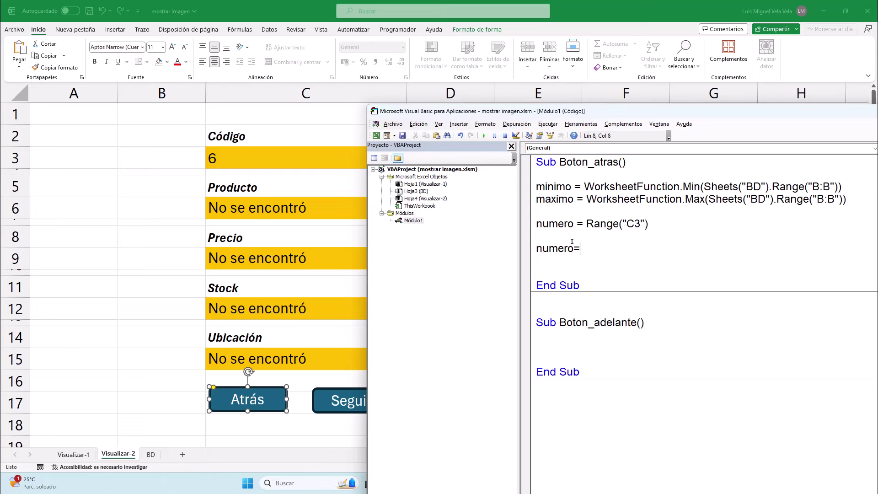
text(numero -1)
key(Return)
Review the Boton_atras name and the subtracted 1, then add blank lines before End Sub
drag(619, 162, 560, 162)
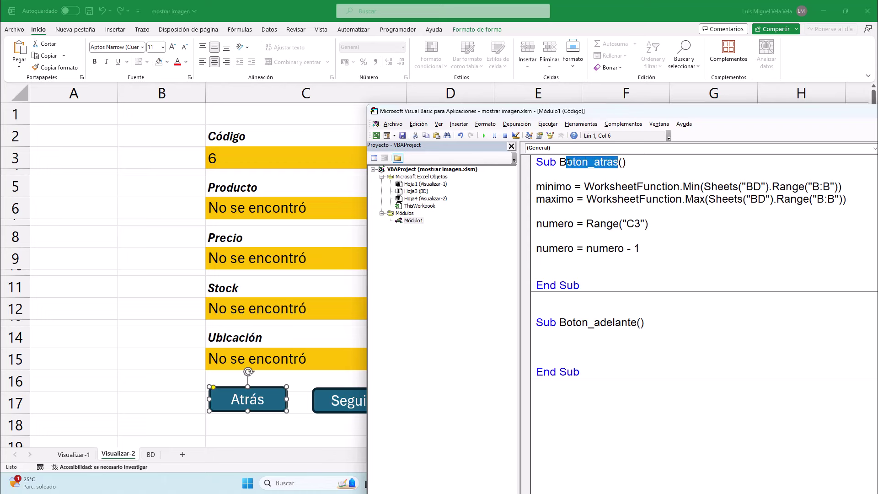
drag(641, 248, 634, 253)
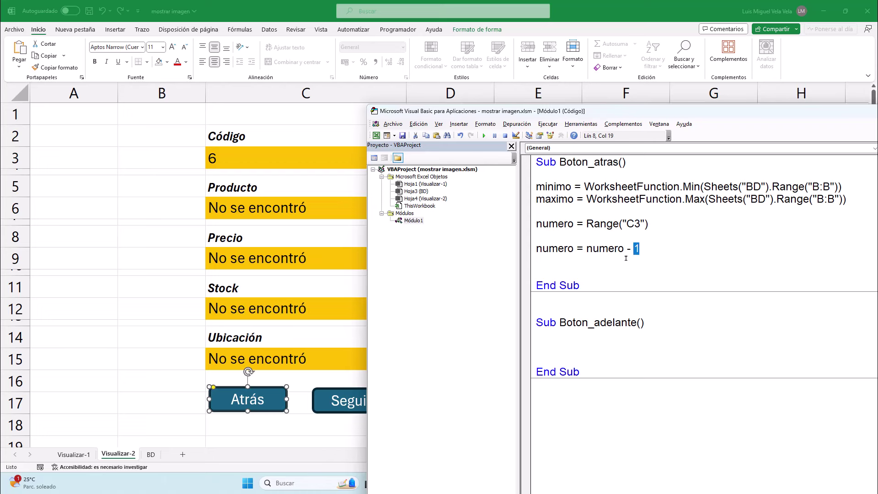
click(558, 261)
key(Return)
key(Return)
key(Return)
key(Up)
key(Up)
key(Up)
Write the line If numero >= minimo And numero <= maximo Then
key(Delete)
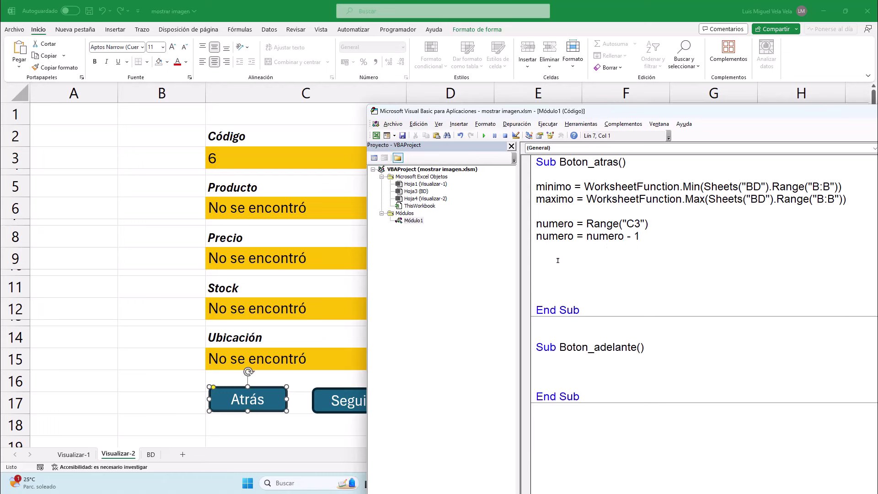
key(Return)
key(Down)
text(if )
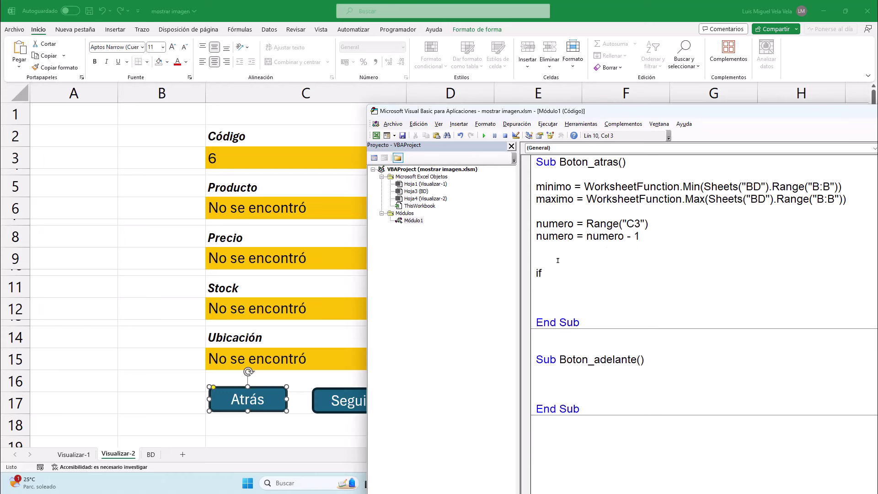
text(numero)
text(>)
text(=)
click(571, 186)
key(Return)
drag(571, 187, 538, 188)
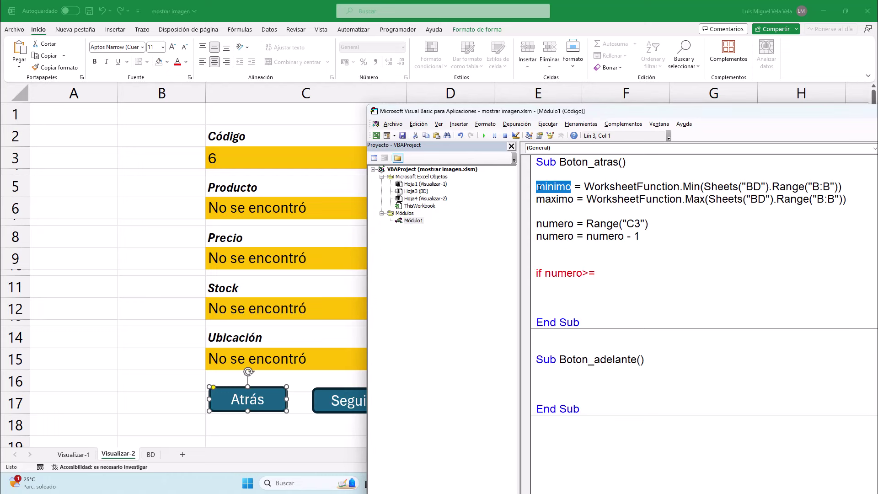
click(604, 274)
text(minimo and numero <= )
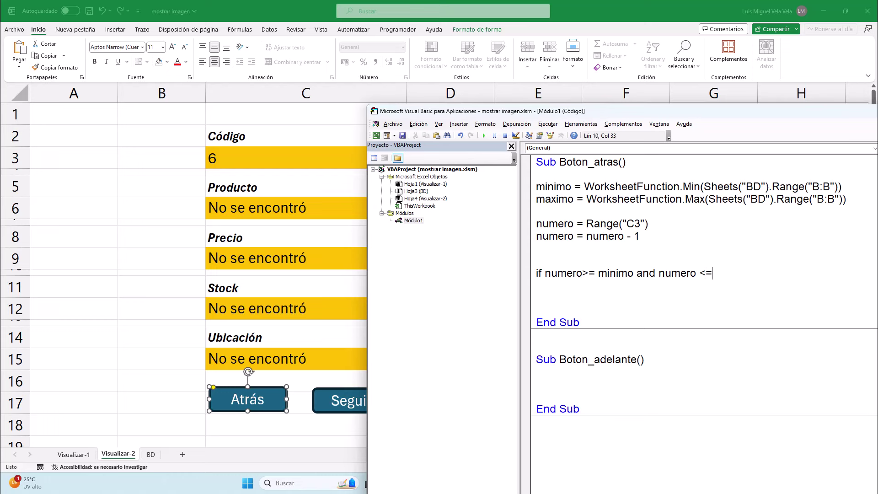
text(maxi)
text(mo)
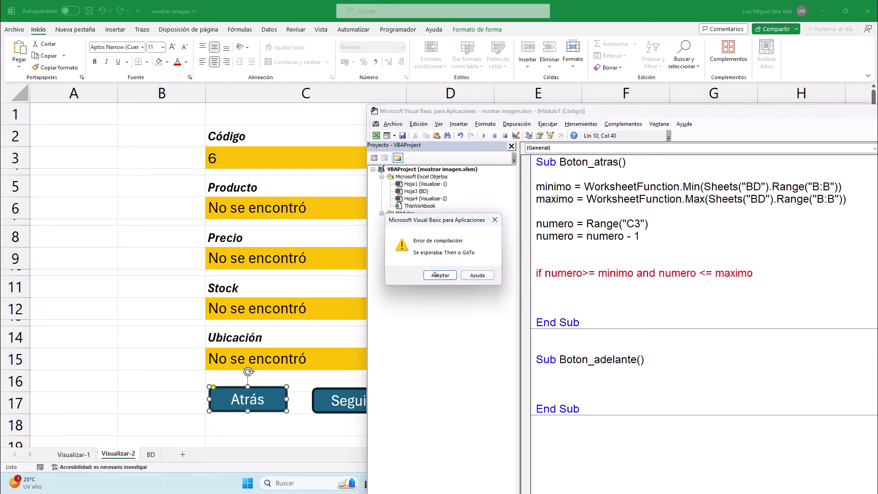
key(Return)
text(then)
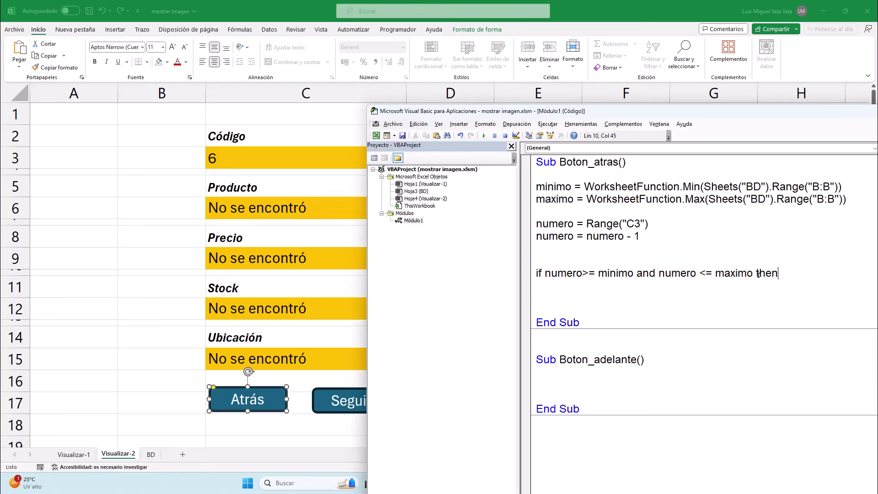
key(Return)
key(Return)
key(Return)
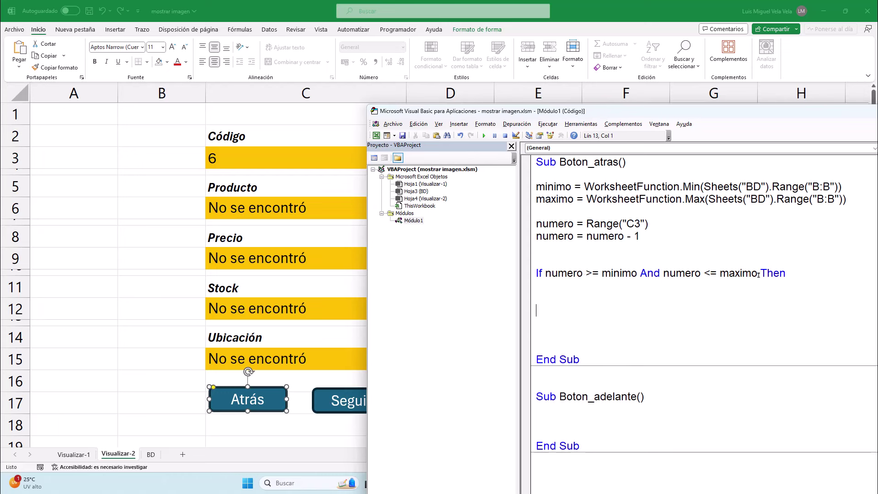
Close the block with End If, review the condition, and add blank lines inside it
key(Return)
text(end if)
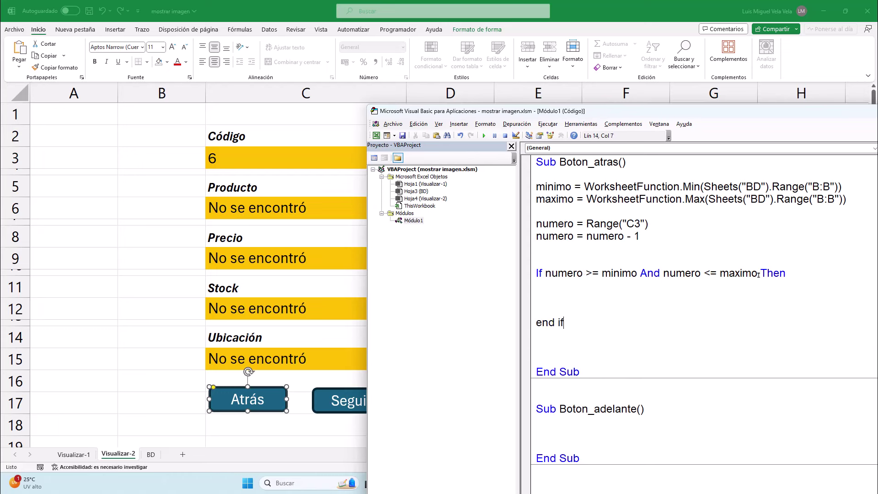
key(Up)
key(Up)
key(Up)
key(Up)
drag(583, 273, 546, 273)
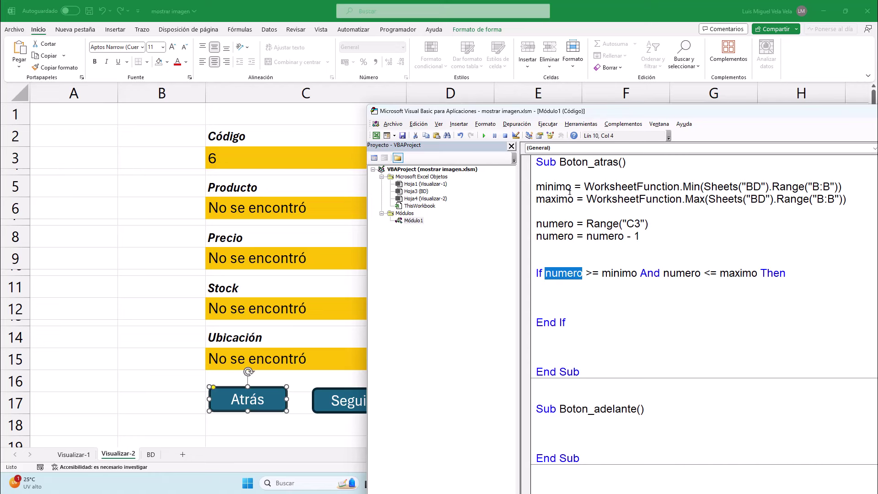
mouse_move(571, 187)
mouse_down()
mouse_move(527, 187)
mouse_move(531, 198)
mouse_up()
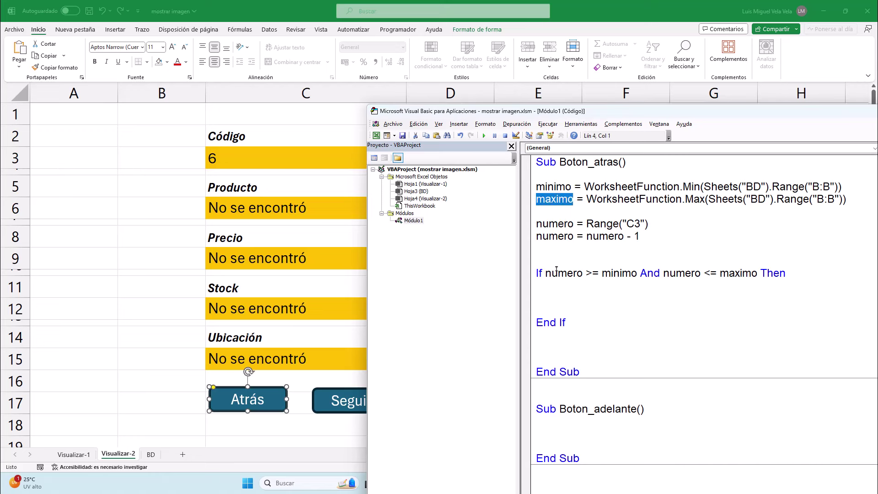
drag(545, 273, 752, 273)
click(539, 295)
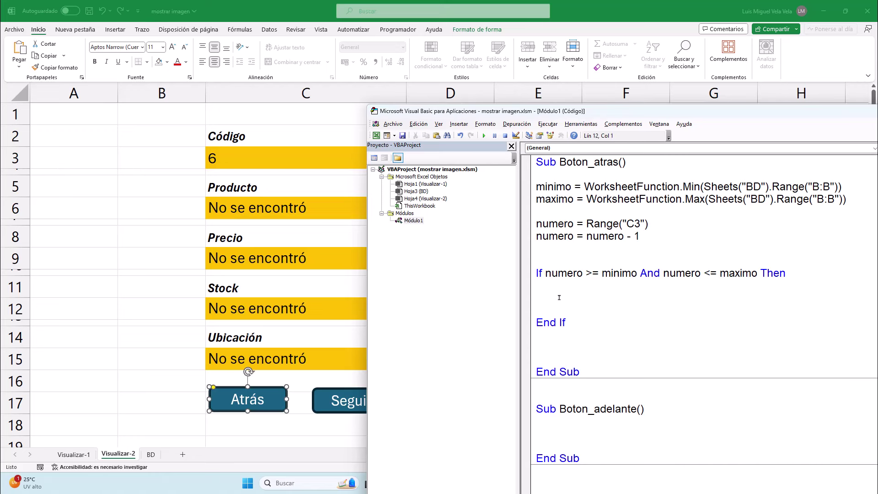
key(Return)
key(Return)
key(Return)
key(Up)
key(Up)
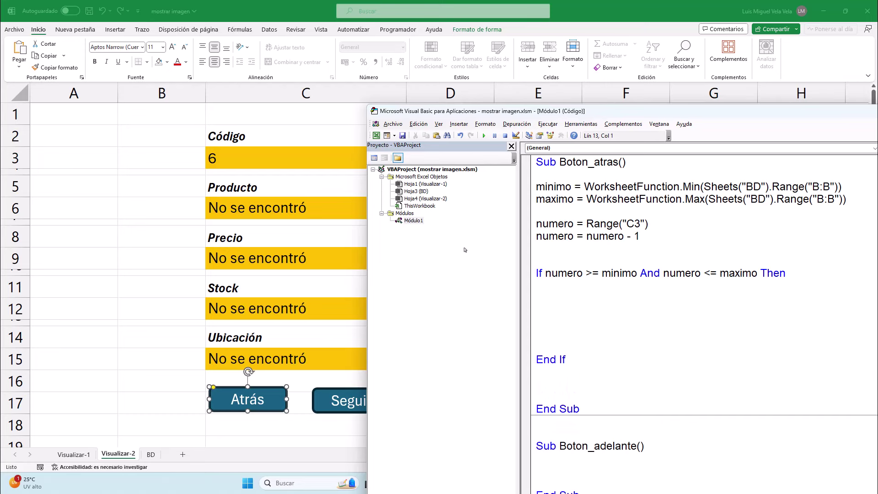
Copy the Ruta and ActiveSheet.Shapes photo lines from Hoja1's code into Boton_atras's If block
drag(516, 111, 393, 49)
double_click(310, 122)
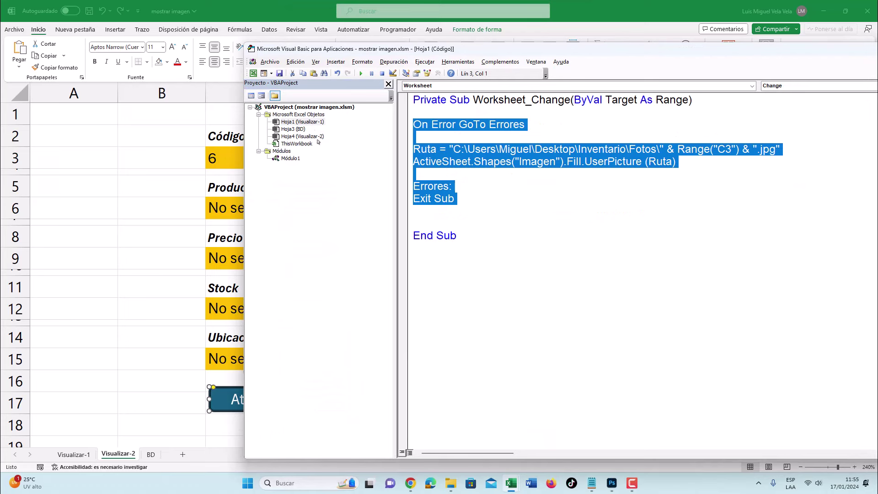
click(482, 149)
drag(471, 189, 406, 150)
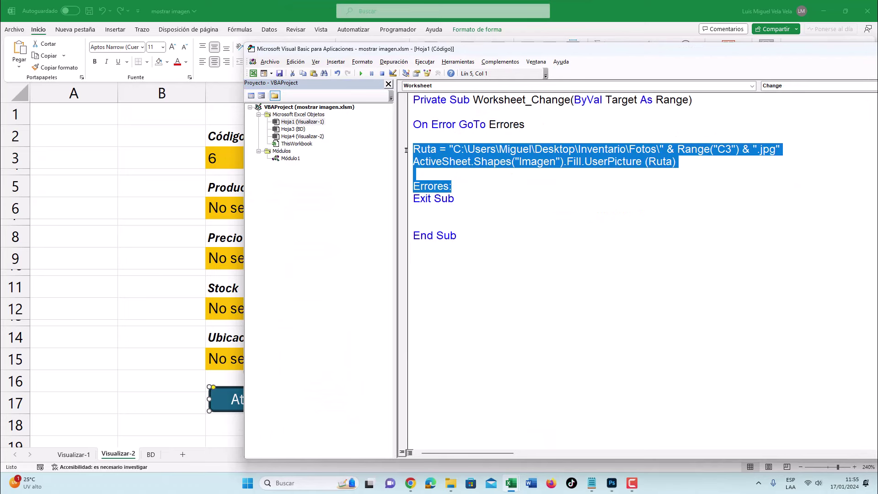
drag(677, 161, 405, 149)
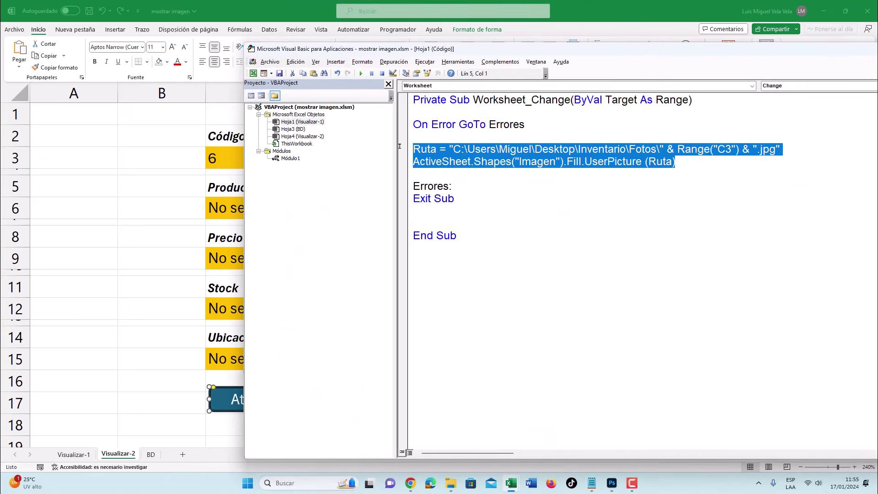
key(ctrl+c)
double_click(291, 158)
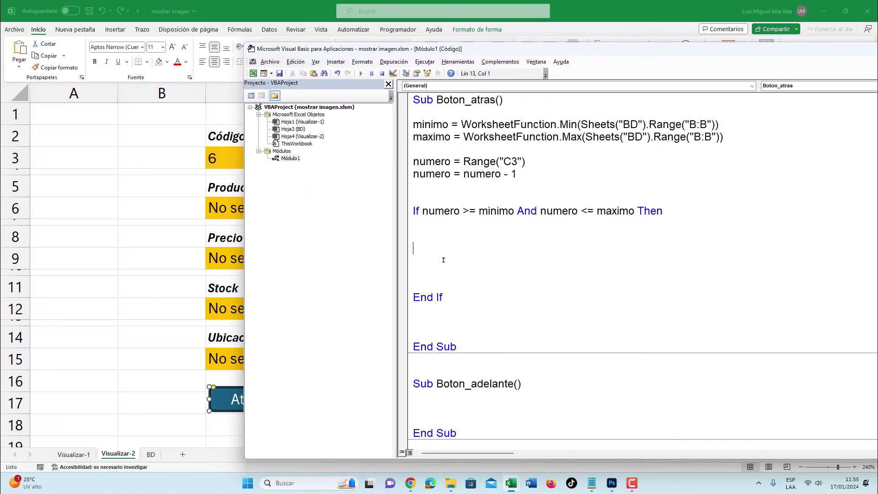
key(ctrl+v)
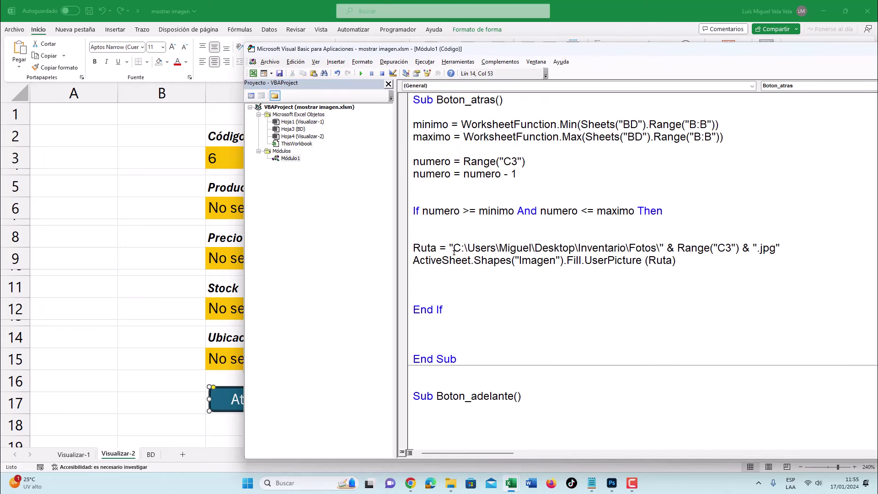
Go over the pasted lines: folder path, C3 code reference, .jpg extension, and the Imagen shape's Fill
drag(453, 248, 663, 249)
double_click(727, 248)
drag(770, 248, 742, 247)
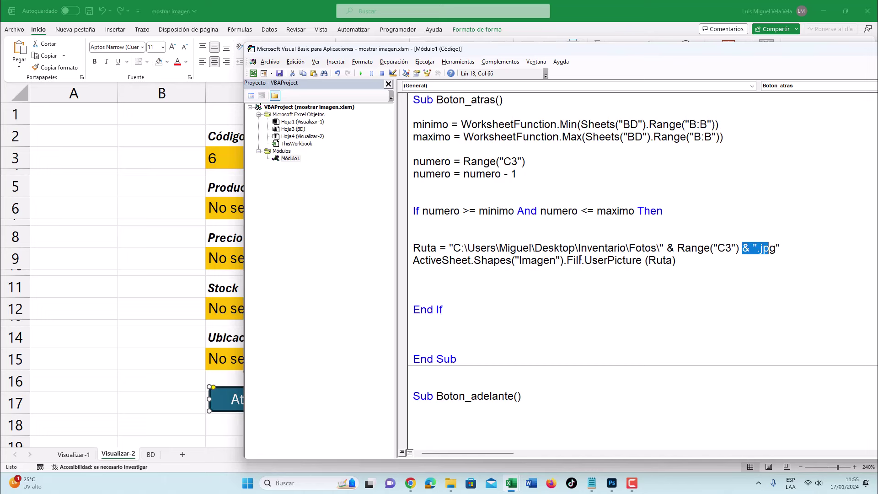
drag(418, 260, 520, 260)
double_click(574, 260)
drag(413, 248, 675, 260)
Add an Else branch with MsgBox "No se encontró mas datos" before End If
click(441, 284)
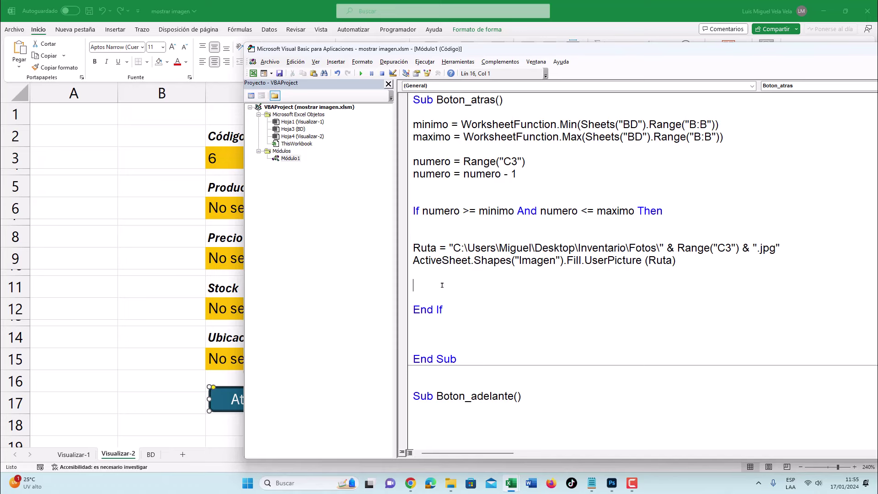
key(BackSpace)
key(BackSpace)
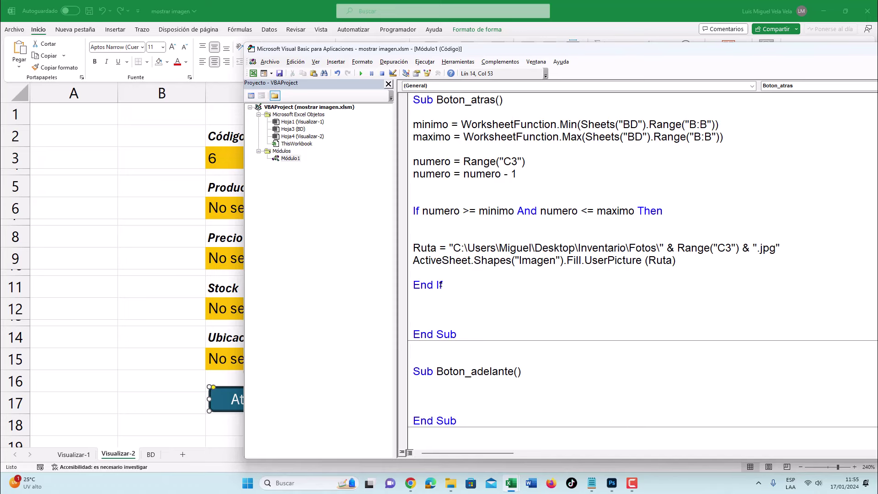
click(427, 271)
key(Return)
key(Return)
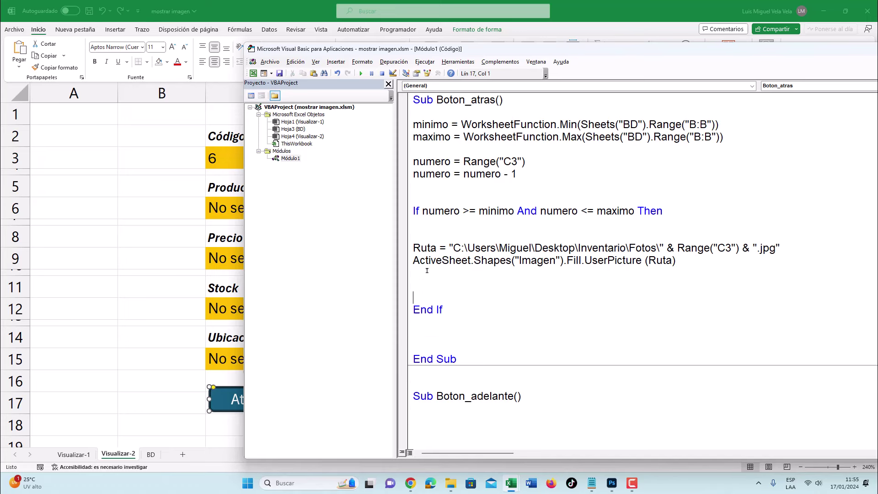
key(Up)
text(else)
key(Return)
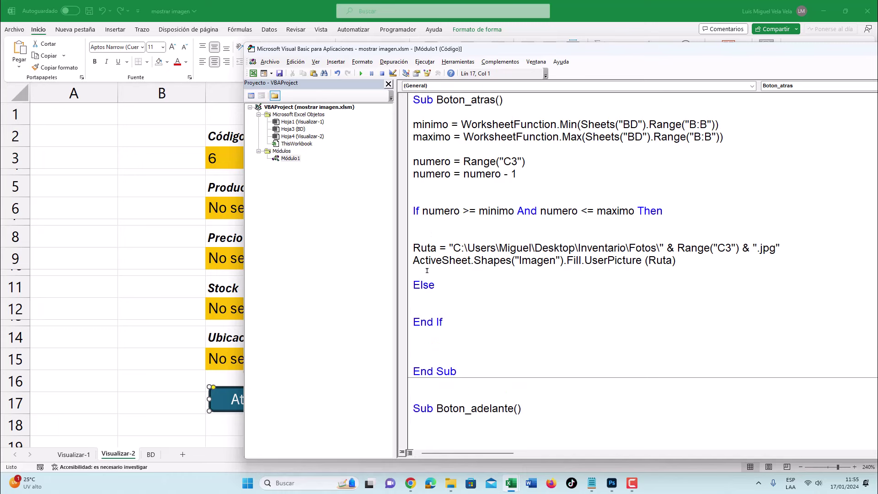
text(msgbox "")
key(Left)
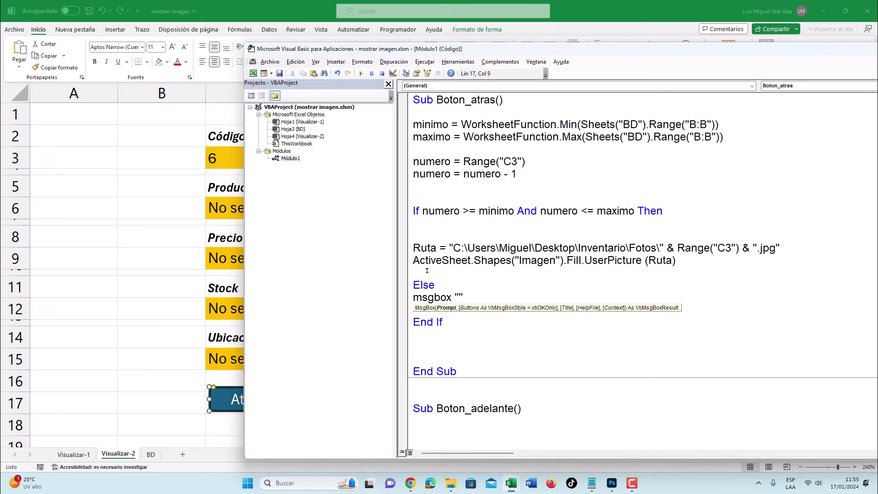
text(No se encontr)
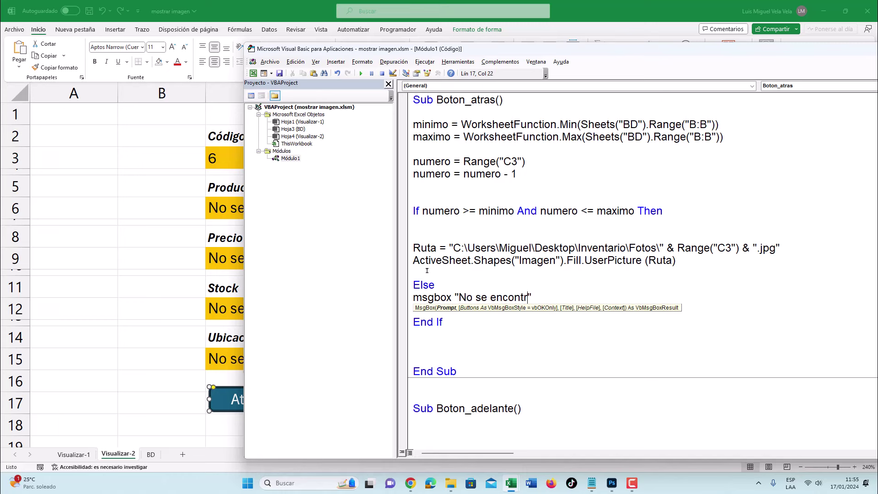
text(ó mas datos)
click(451, 225)
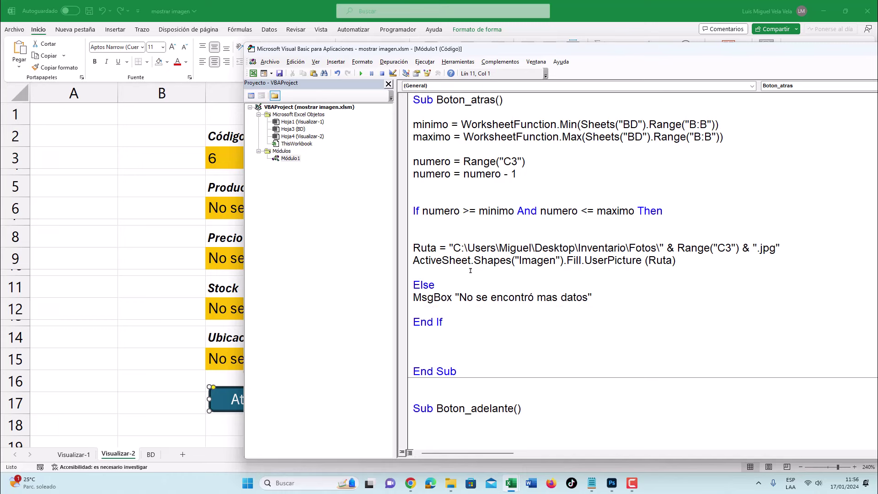
click(473, 163)
Paste Boton_atras's copied body into the empty Boton_adelante macro
drag(448, 338, 414, 125)
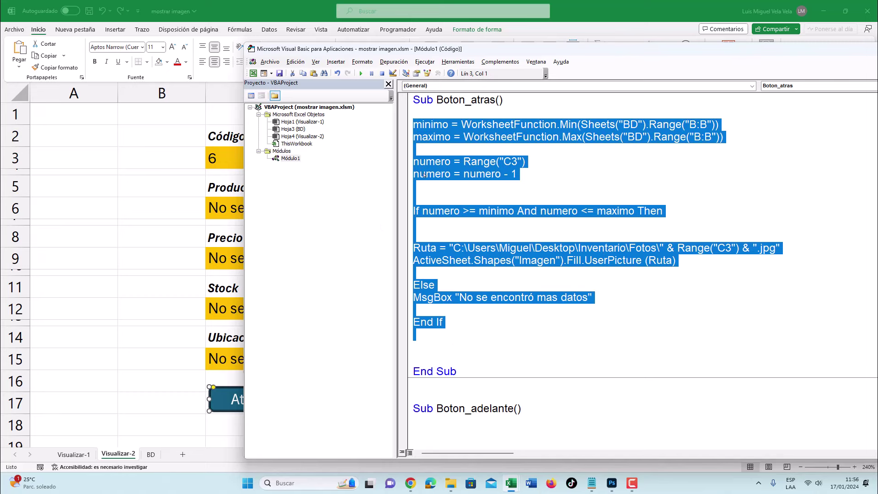
scroll(531, 299, down, 1)
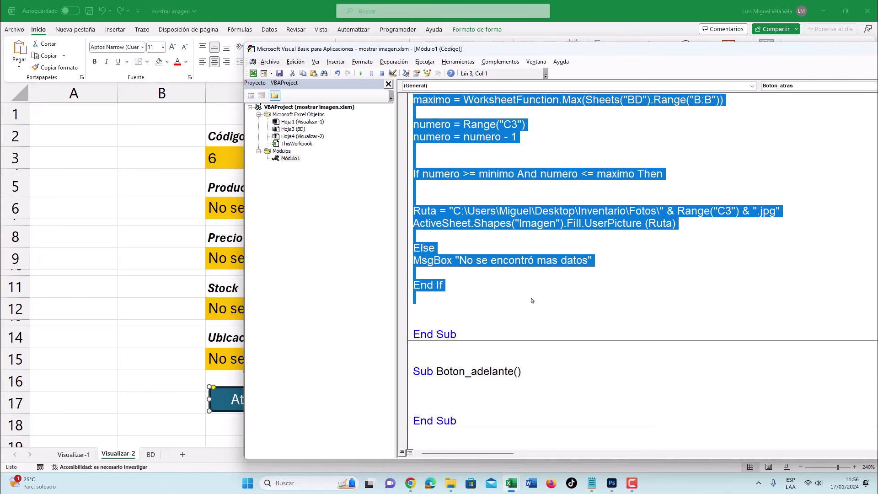
scroll(526, 292, down, 2)
scroll(471, 242, down, 3)
click(455, 212)
key(Return)
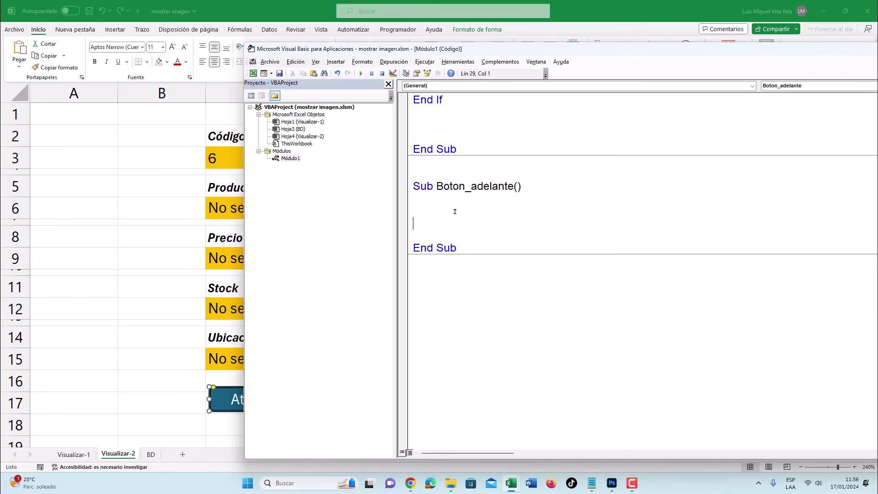
key(Return)
key(Return)
key(Up)
key(ctrl+v)
Change Boton_adelante's step line from numero - 1 to numero + 1 and review the code
drag(504, 224, 508, 223)
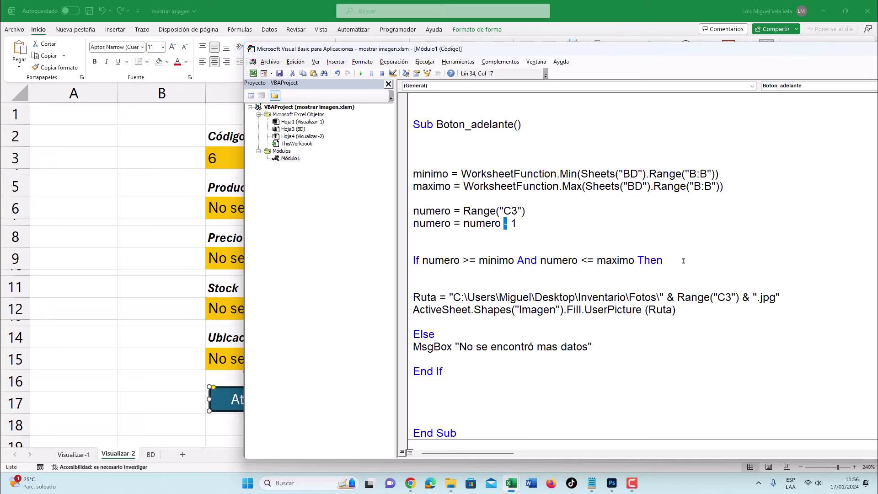
text(+)
click(601, 277)
scroll(526, 269, down, 4)
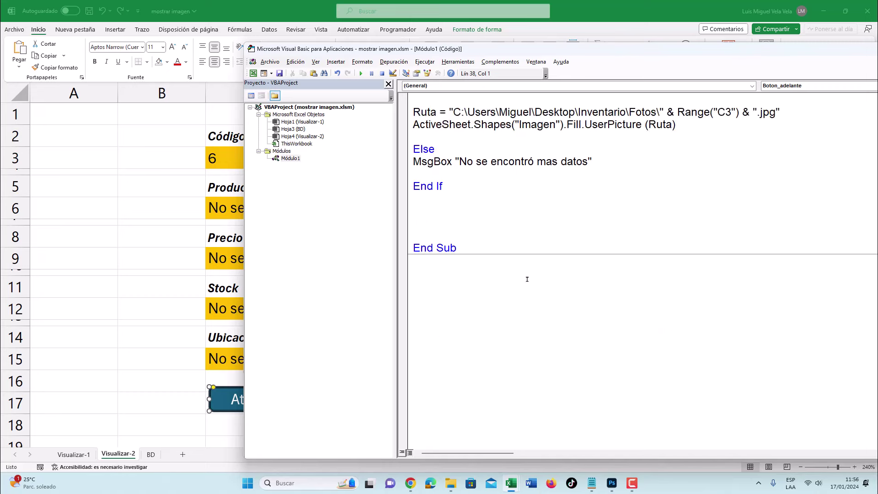
scroll(526, 279, up, 7)
scroll(526, 279, down, 2)
scroll(526, 279, down, 4)
scroll(525, 237, up, 5)
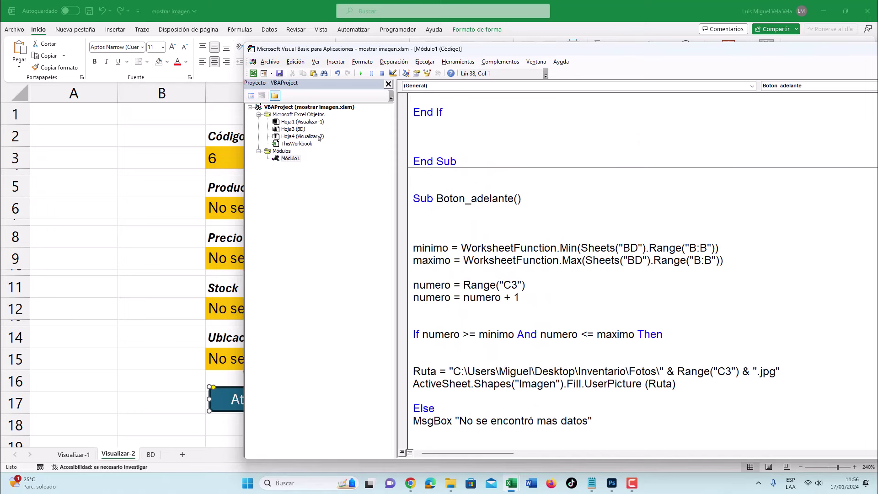
click(156, 338)
Assign the Boton_adelante macro to the Seguir button
right_click(247, 398)
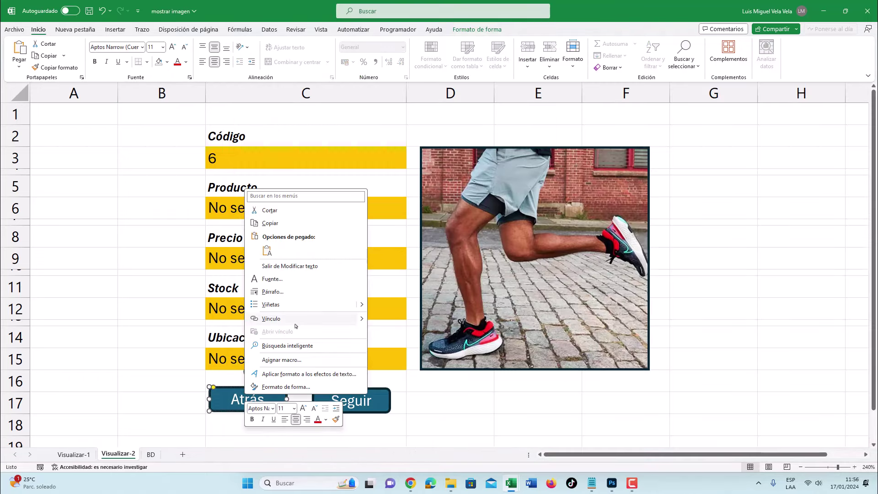
click(283, 360)
mouse_move(238, 275)
mouse_down()
mouse_move(342, 261)
mouse_move(514, 167)
mouse_up()
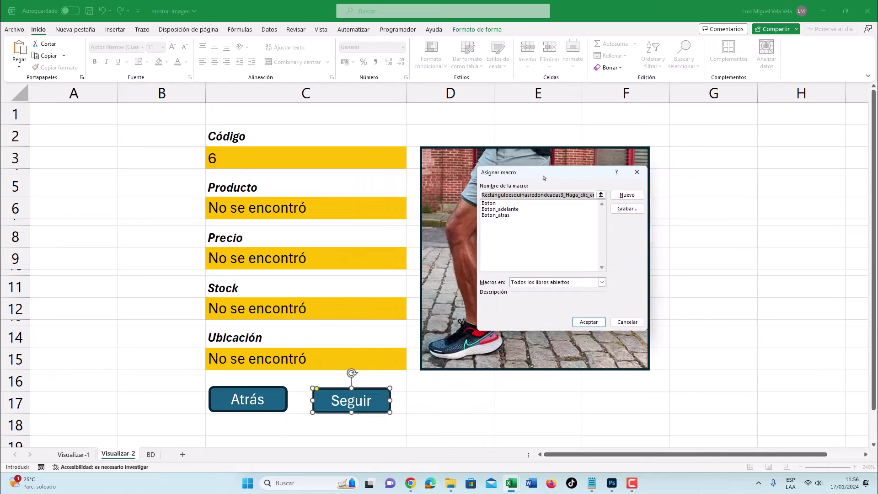
double_click(501, 208)
Assign the Boton_atras macro to the Atrás button
right_click(258, 405)
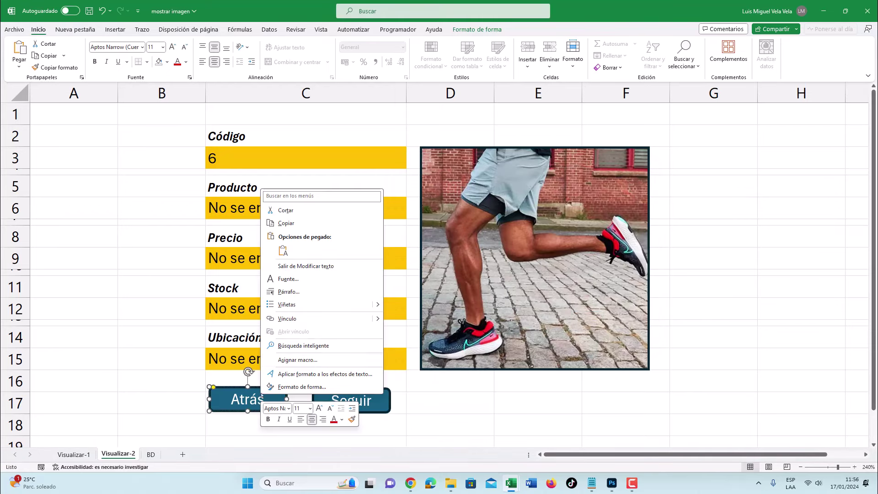
click(284, 359)
double_click(242, 319)
click(167, 315)
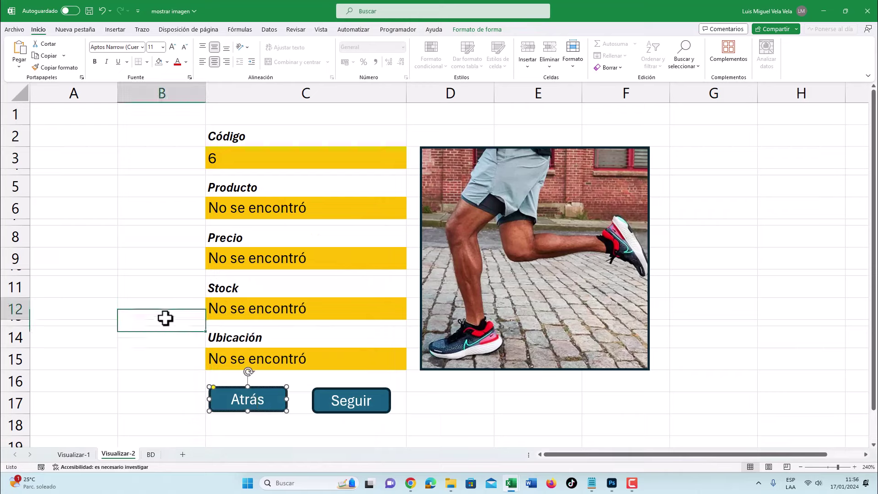
Test Atrás, dismiss the no-more-data message, and enter code 1 in C3 to show Nike A1
click(252, 398)
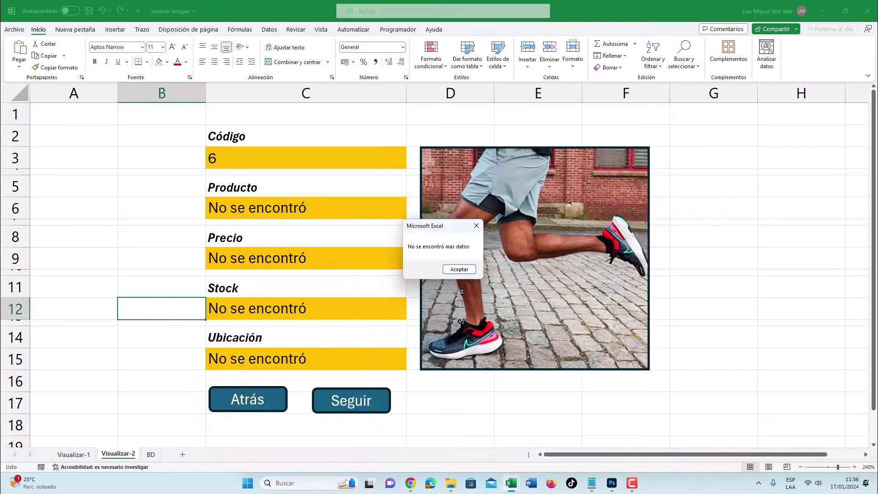
click(459, 269)
click(223, 158)
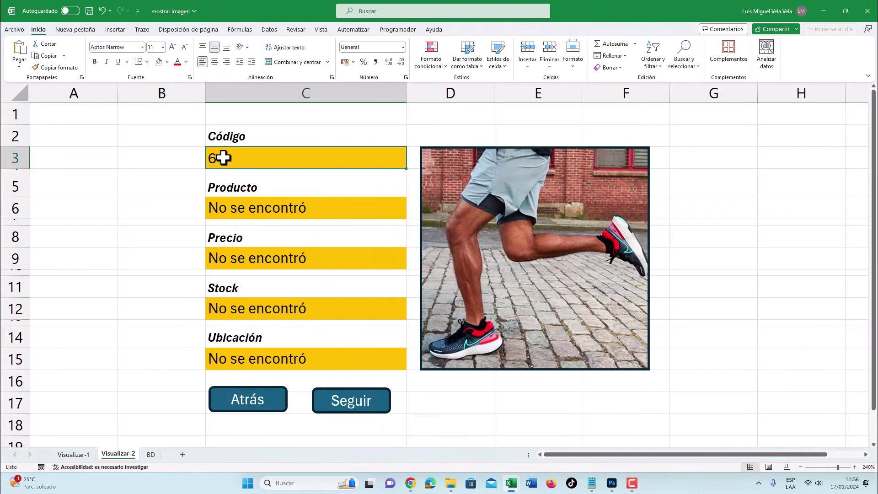
text(1)
key(Return)
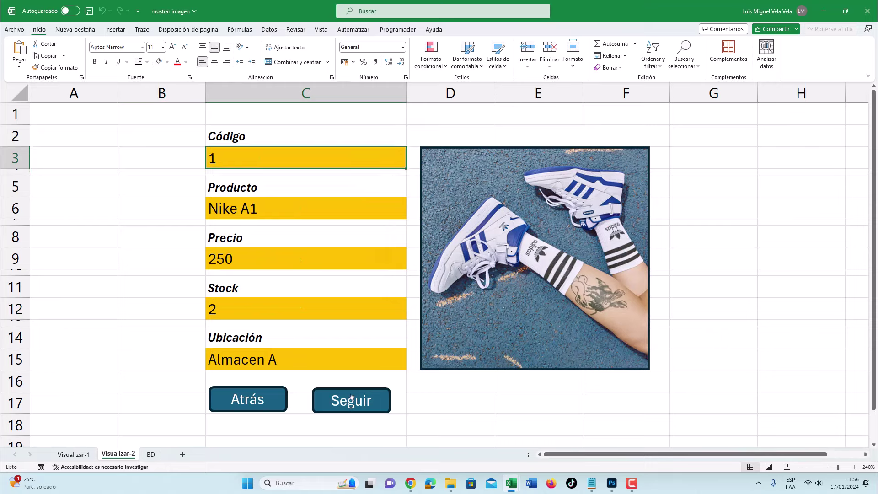
Try Atrás again, dismiss the message, then enter code 2 to load Adidas BB
click(266, 394)
click(460, 271)
text(2)
key(Return)
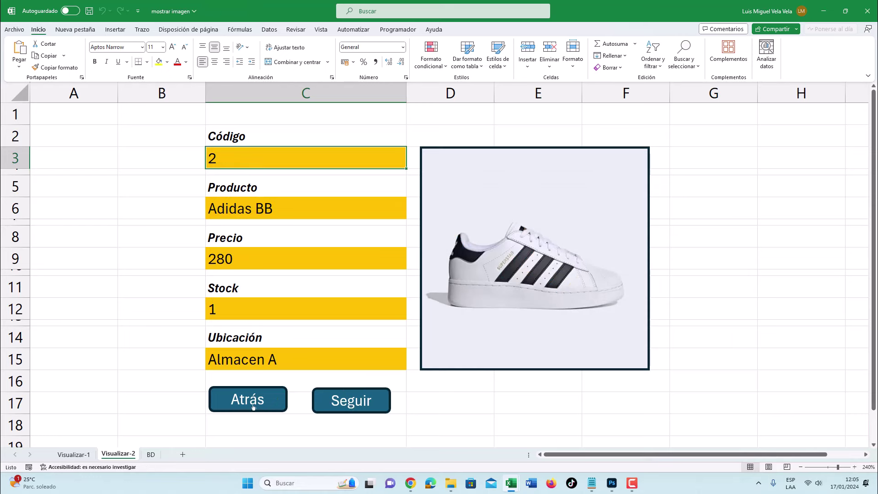
Open Módulo1's button macros through the Visualizar-2 sheet's Ver código
right_click(118, 453)
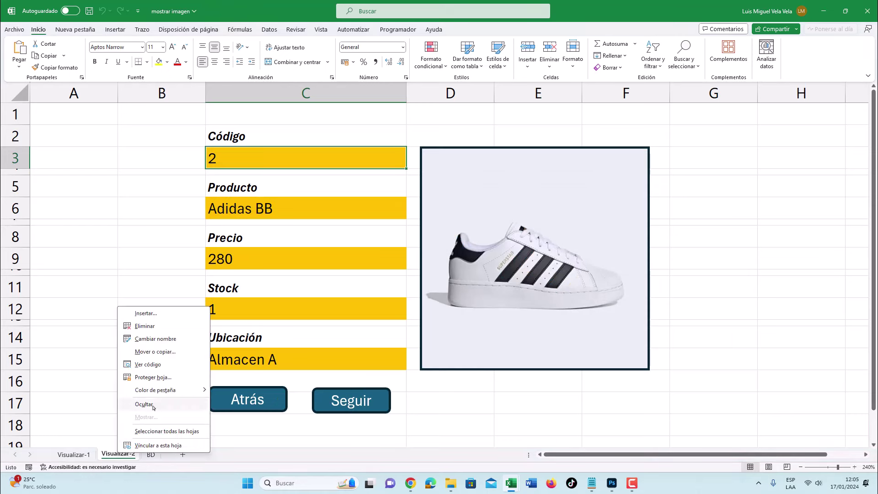
click(156, 364)
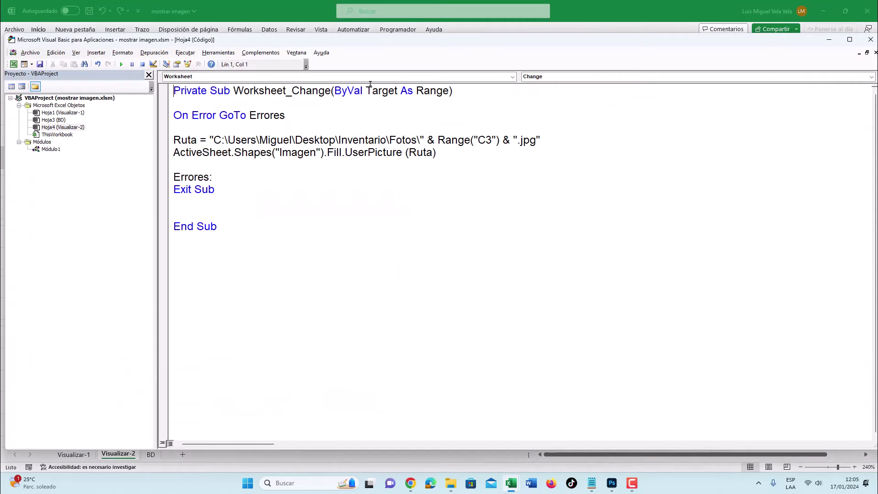
double_click(55, 150)
scroll(240, 299, down, 5)
scroll(240, 300, up, 1)
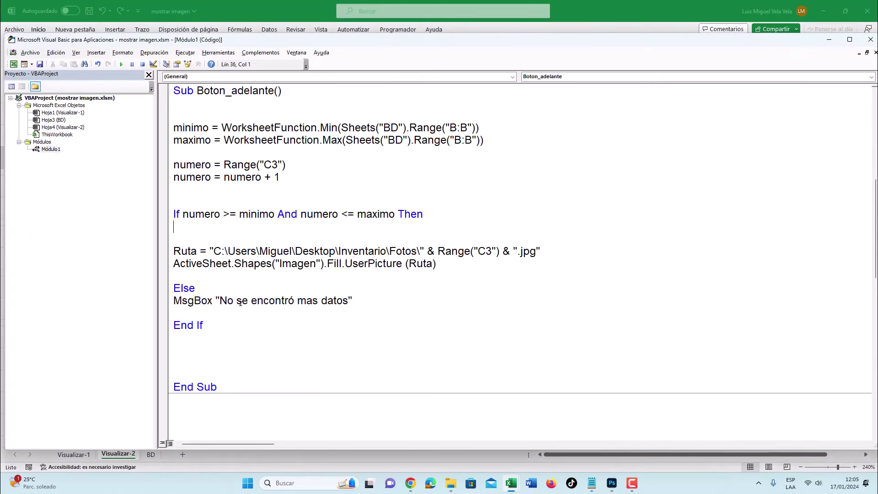
scroll(242, 303, up, 3)
scroll(241, 302, up, 4)
scroll(251, 278, up, 3)
Add Range("c3") = numero right after Boton_atras's If line
click(426, 202)
key(Return)
key(Return)
double_click(192, 165)
drag(261, 166, 224, 167)
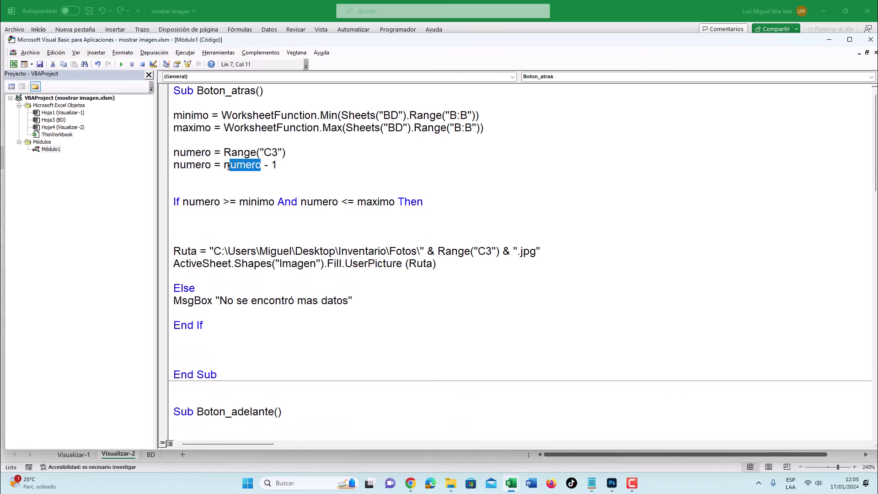
click(193, 218)
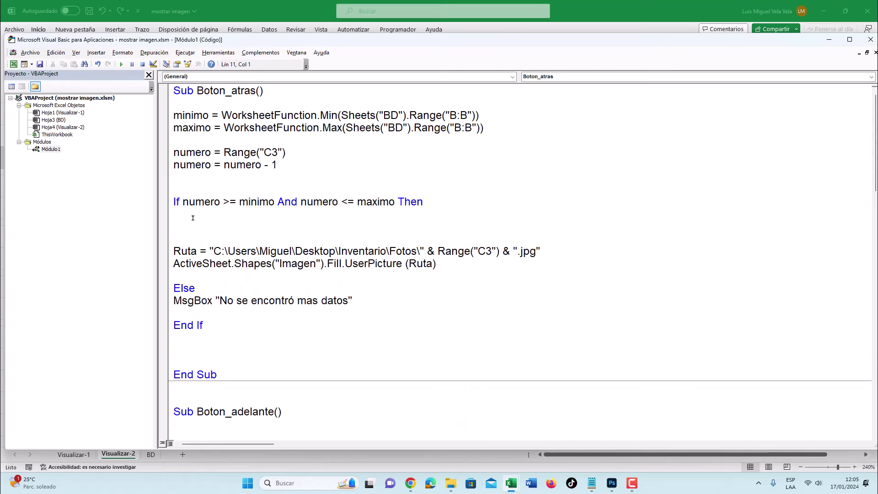
text(Range())
key(Left)
text("")
text(c3)
text(=numero)
key(Return)
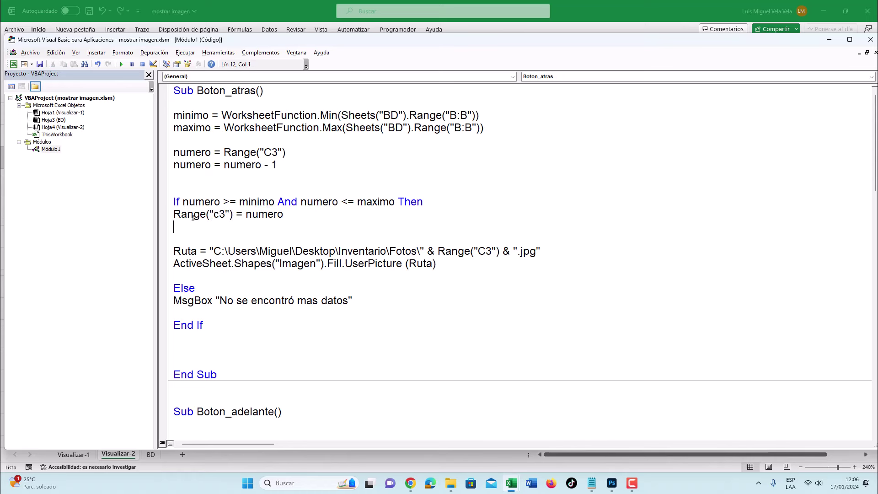
drag(298, 215, 173, 215)
key(ctrl+c)
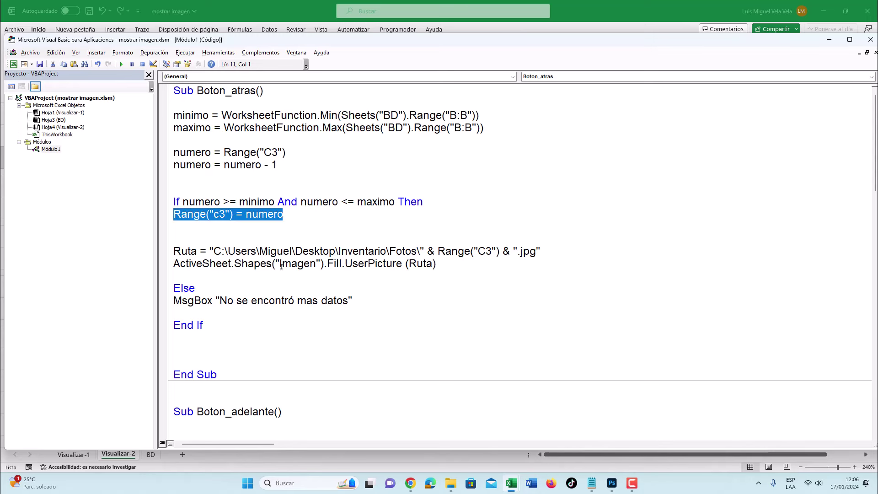
Paste the Range("c3") = numero line into Boton_adelante, moving it under the If line
scroll(246, 308, down, 4)
click(231, 277)
key(ctrl+v)
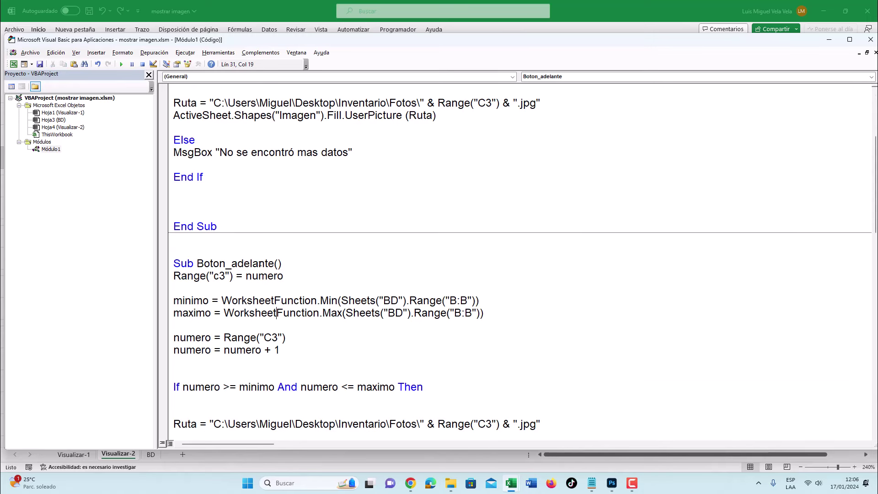
click(252, 264)
drag(282, 276, 174, 276)
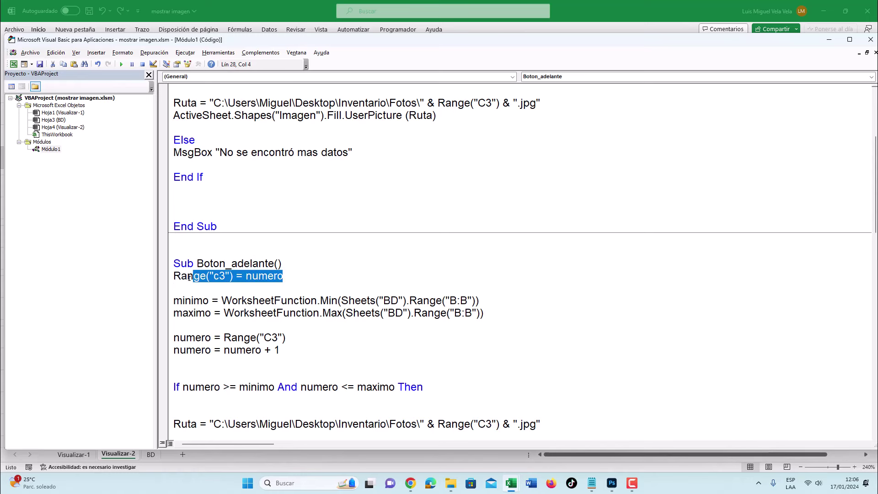
key(ctrl+x)
scroll(224, 292, down, 3)
click(198, 291)
key(ctrl+v)
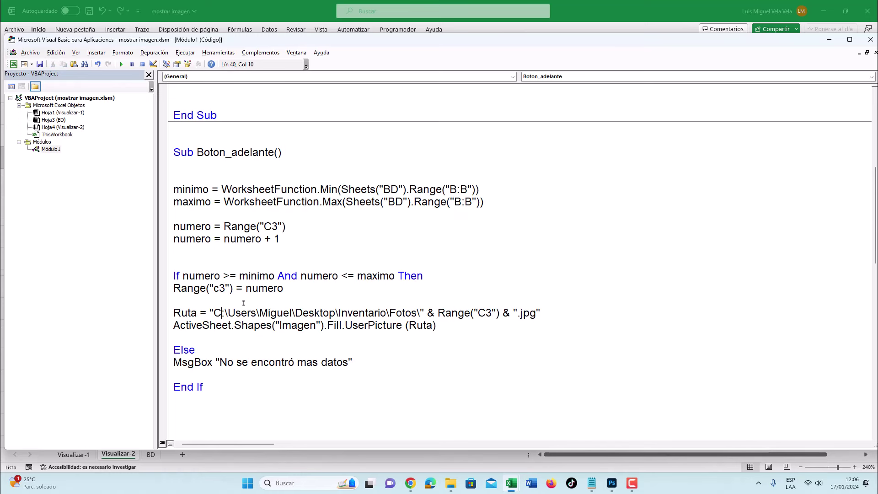
drag(282, 288, 157, 285)
drag(283, 288, 247, 288)
Compare with Boton_atras's C3 assignment and return to the product viewer sheet
scroll(227, 269, up, 5)
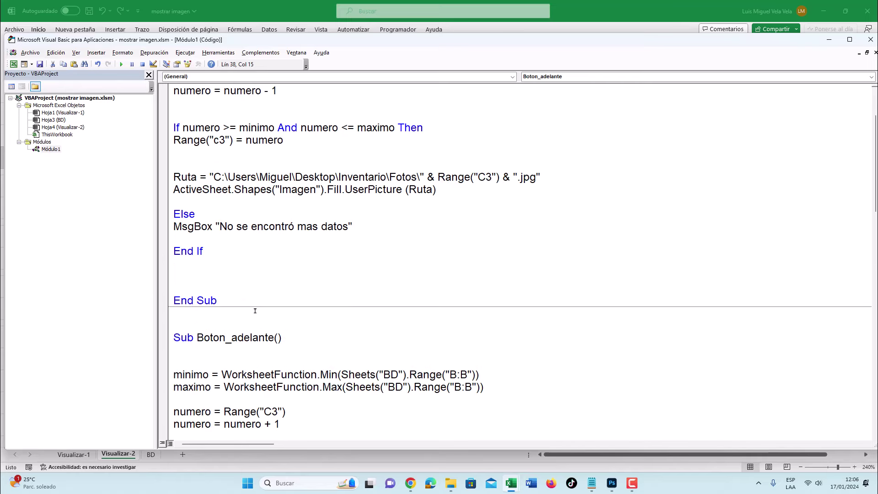
scroll(213, 274, up, 2)
drag(289, 221, 161, 219)
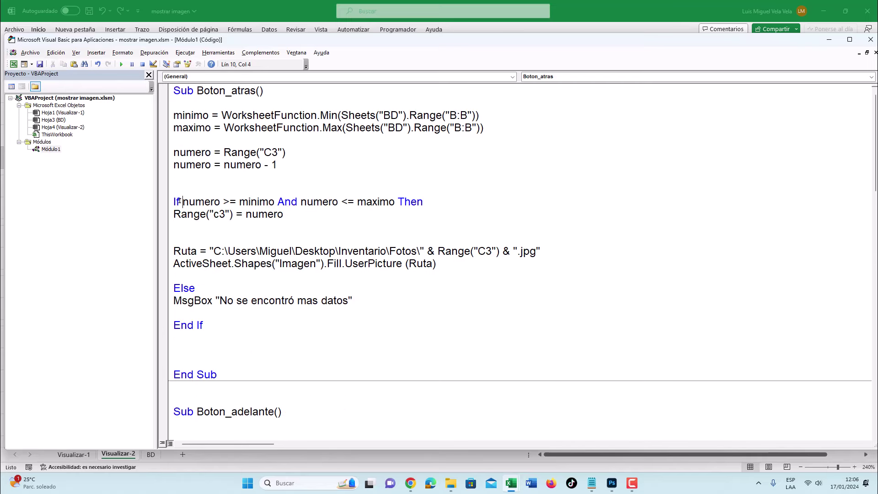
click(842, 18)
click(829, 40)
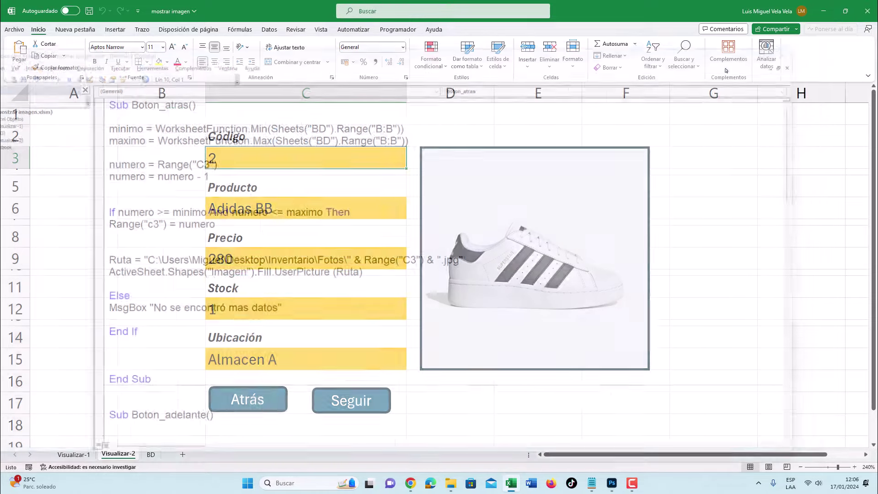
Step forward with Seguir to the last product, then back with Atrás to code 1, dismissing each message
click(358, 401)
click(359, 402)
click(358, 401)
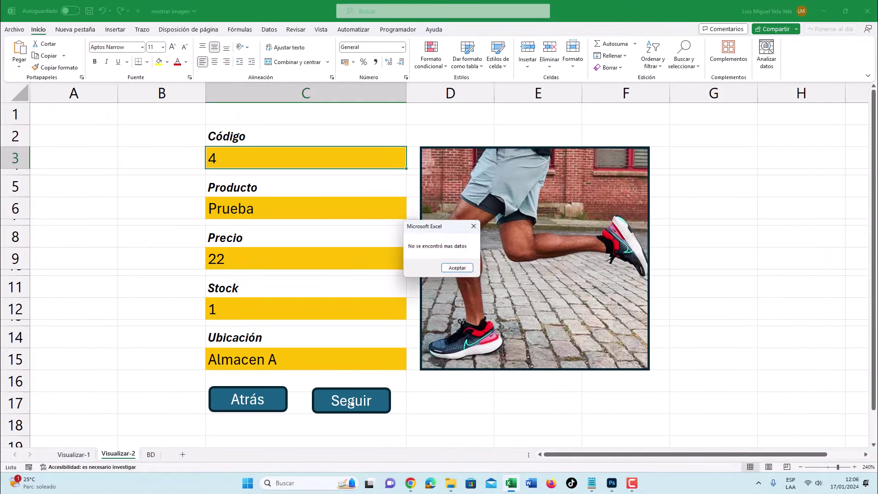
click(458, 267)
click(254, 408)
click(254, 409)
click(253, 408)
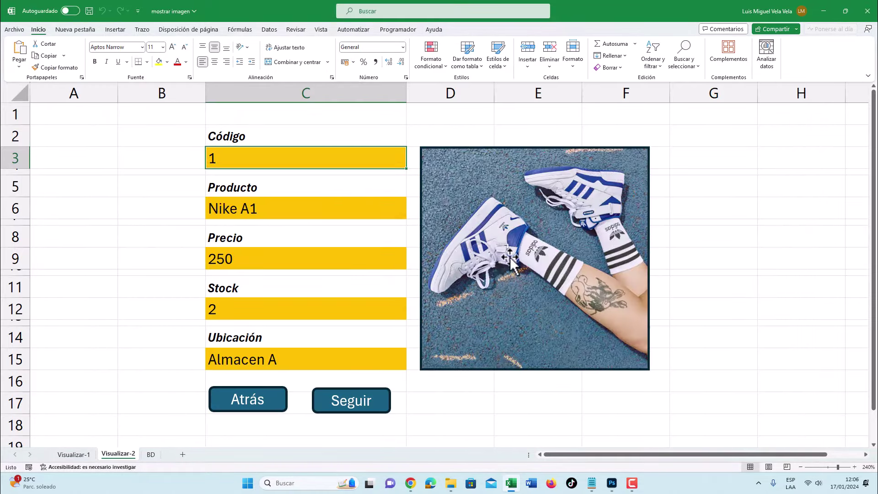
click(356, 402)
click(356, 403)
click(356, 403)
click(251, 400)
click(251, 399)
click(251, 400)
click(250, 399)
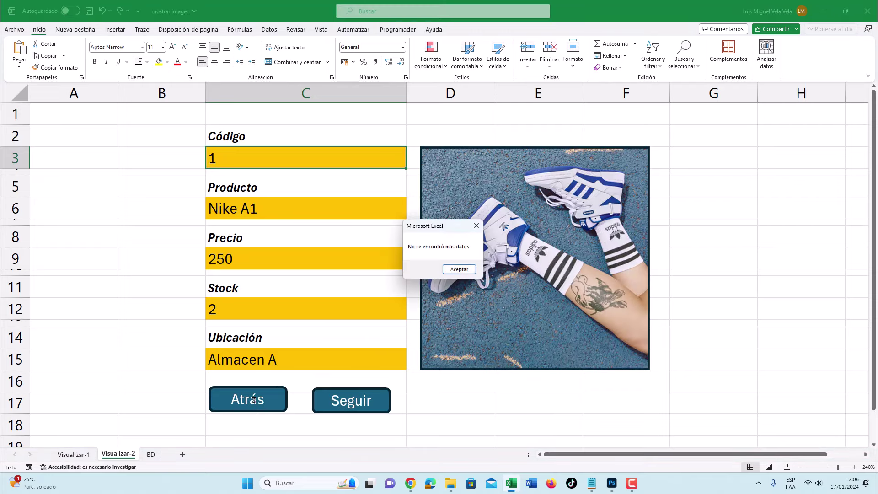
click(455, 269)
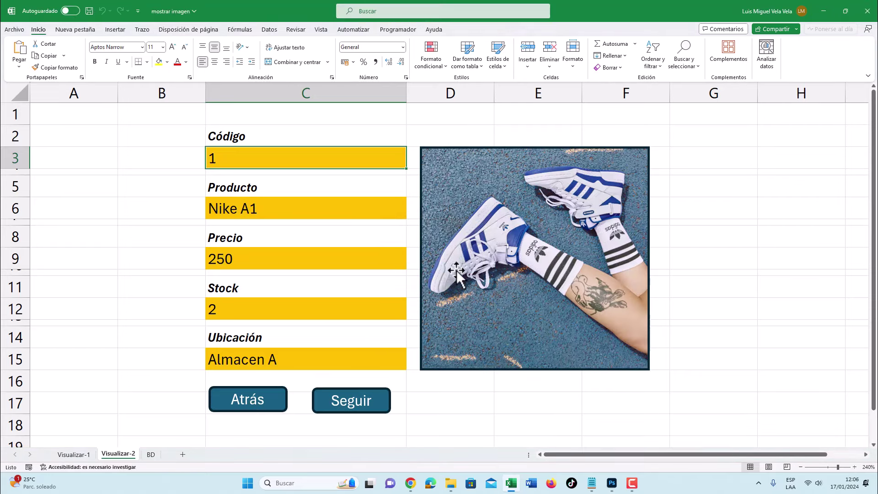
right_click(121, 453)
click(149, 364)
drag(274, 49, 439, 35)
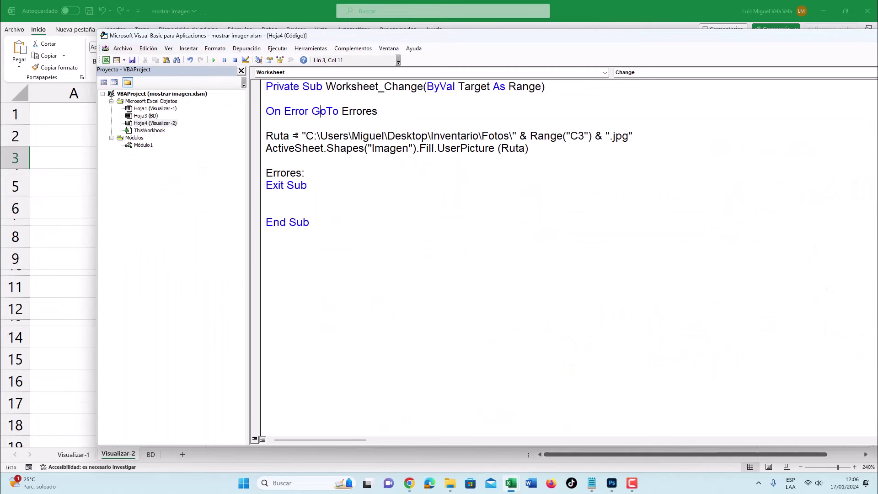
drag(266, 136, 529, 148)
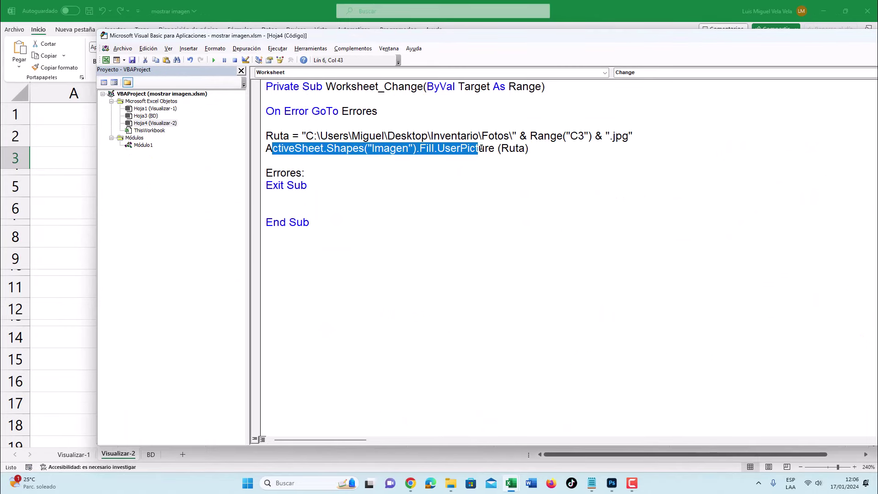
drag(526, 38, 455, 87)
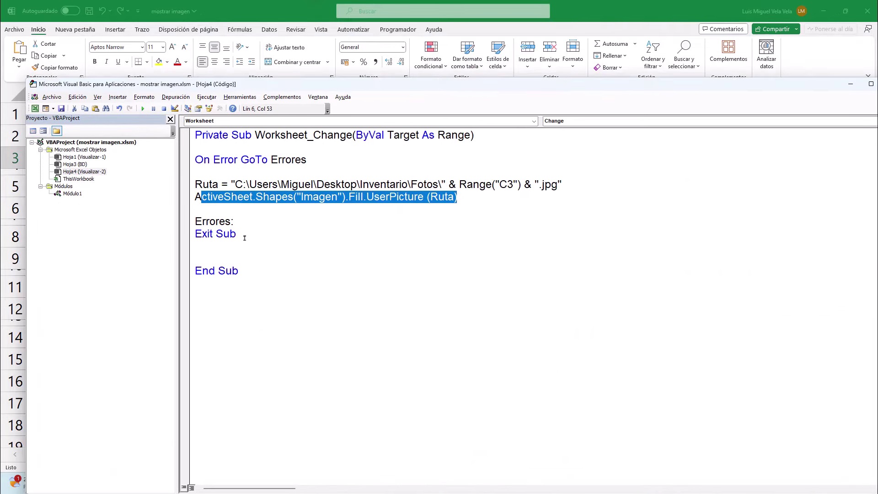
drag(236, 233, 189, 163)
key(alt+q)
click(118, 454)
Show the Visualizar-1 sheet and select the rounded frame around its viewer
click(73, 454)
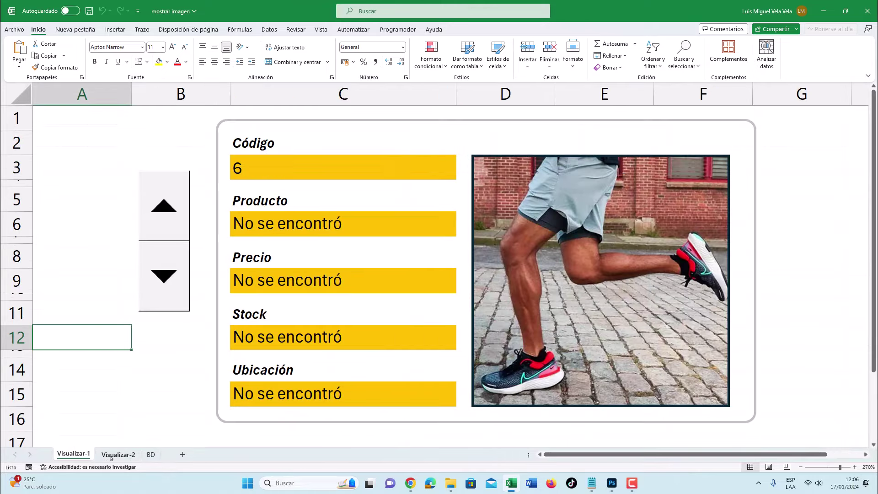
click(118, 454)
click(74, 454)
click(245, 123)
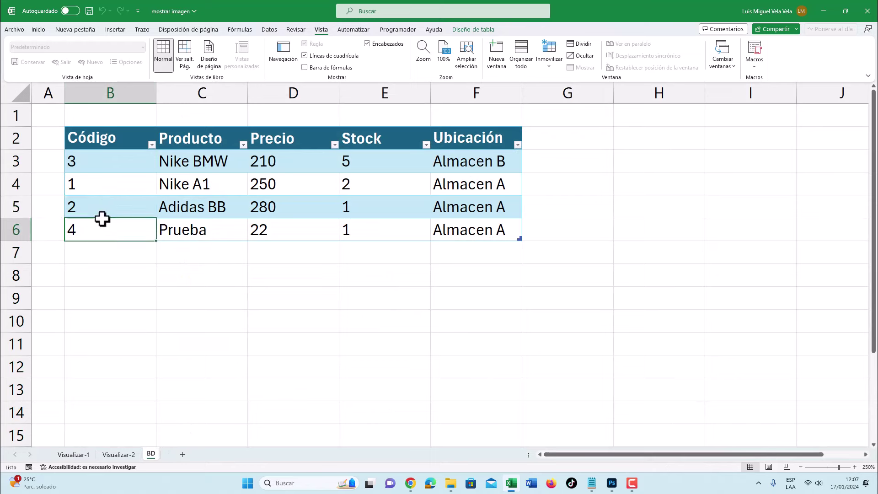
Check the BD sheet's product table, selecting its code cells
click(94, 173)
click(98, 207)
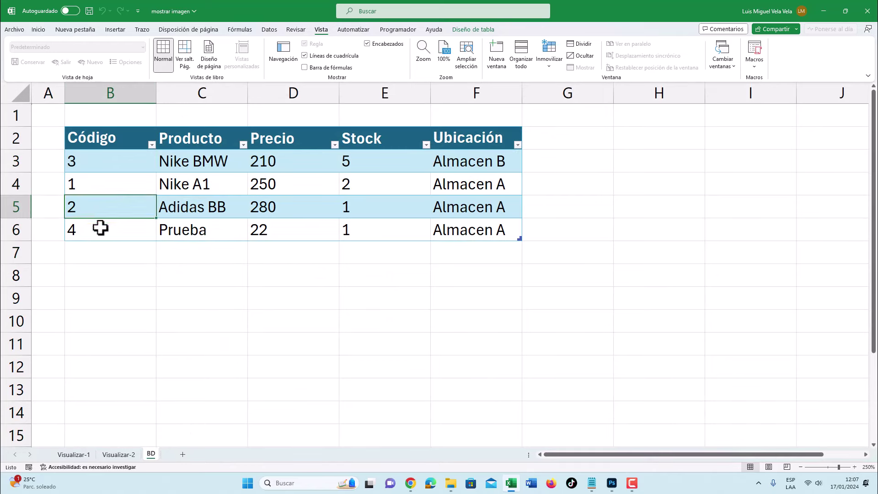
click(92, 160)
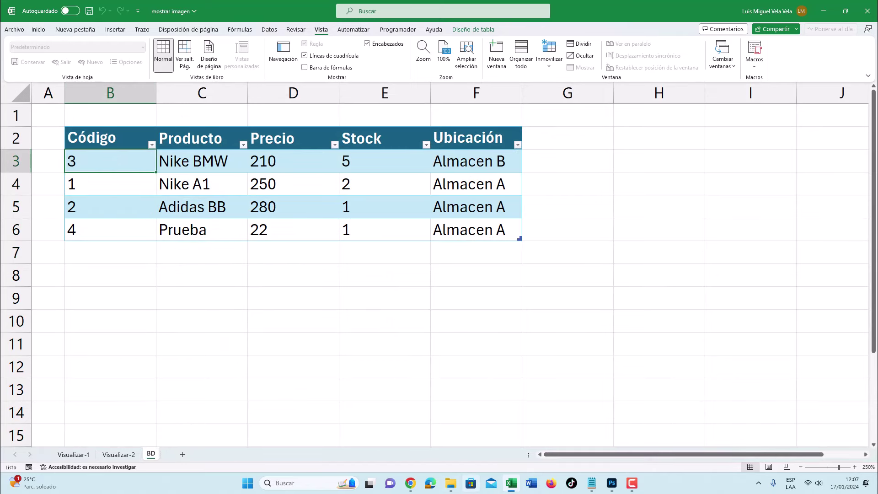
Open the Fotos folder inside Inventario in File Explorer
click(452, 483)
click(103, 82)
double_click(104, 81)
Search Google Images for 'zapatillas' in a new Chrome tab
click(410, 483)
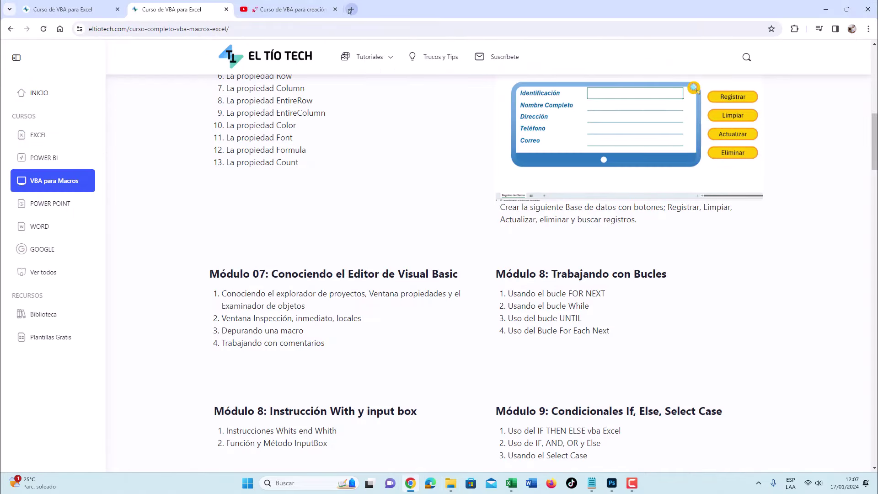
click(350, 10)
click(256, 28)
text(google)
key(Return)
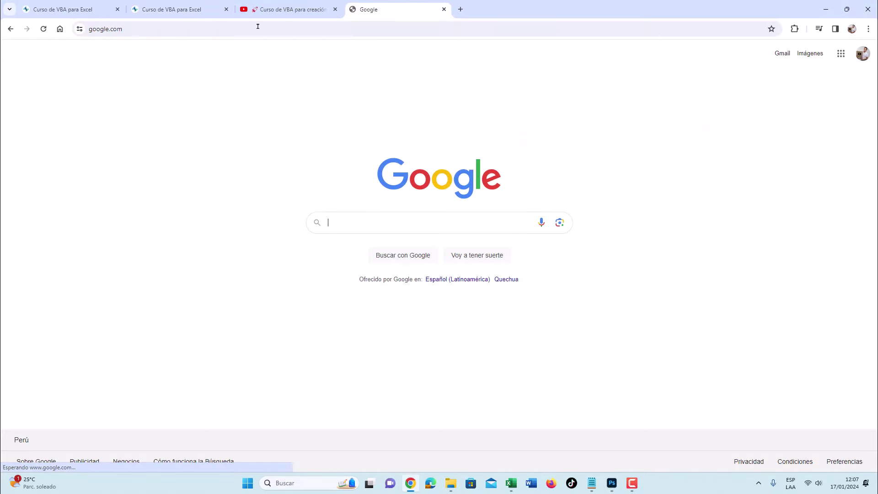
text(zapatillas)
key(Return)
click(181, 87)
Open the Adidas Galaxy 6 result and capture its image with a screen snip, then bring Photoshop forward
click(49, 341)
right_click(674, 197)
click(714, 304)
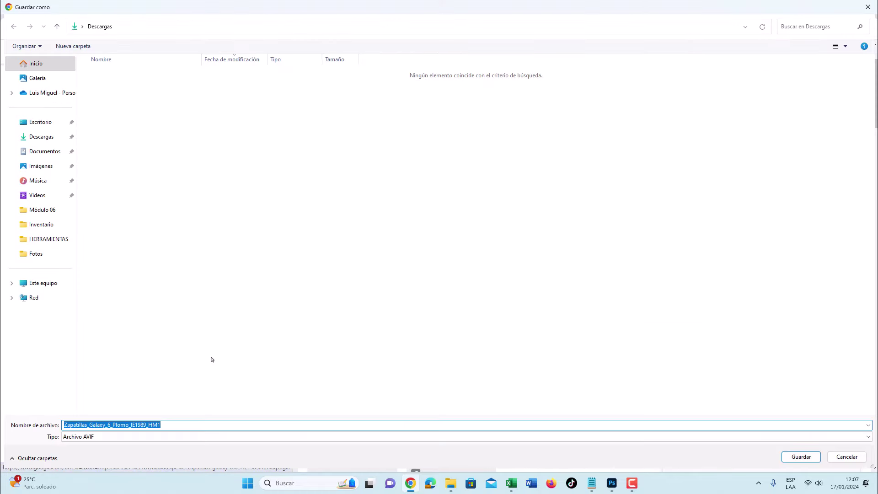
key(Escape)
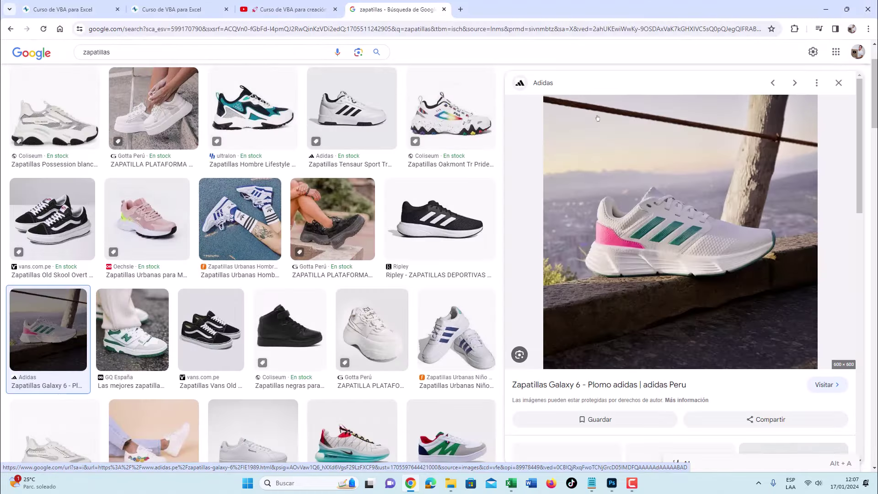
key(super+shift+s)
drag(551, 102, 818, 366)
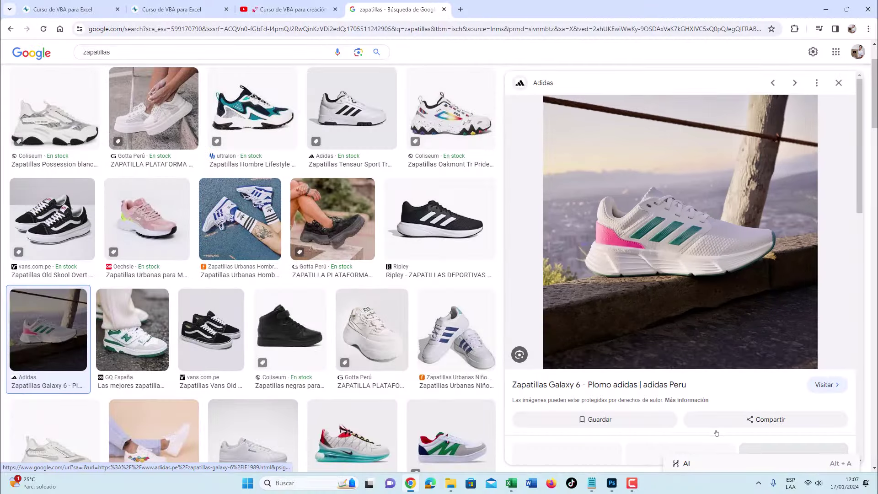
click(612, 483)
Create a new Photoshop document and paste the copied sneaker photo into it
click(25, 5)
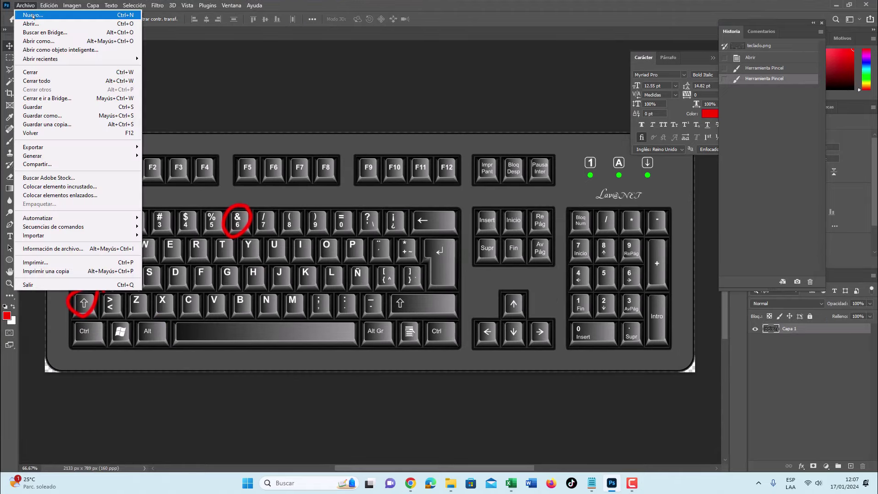
click(32, 15)
key(Return)
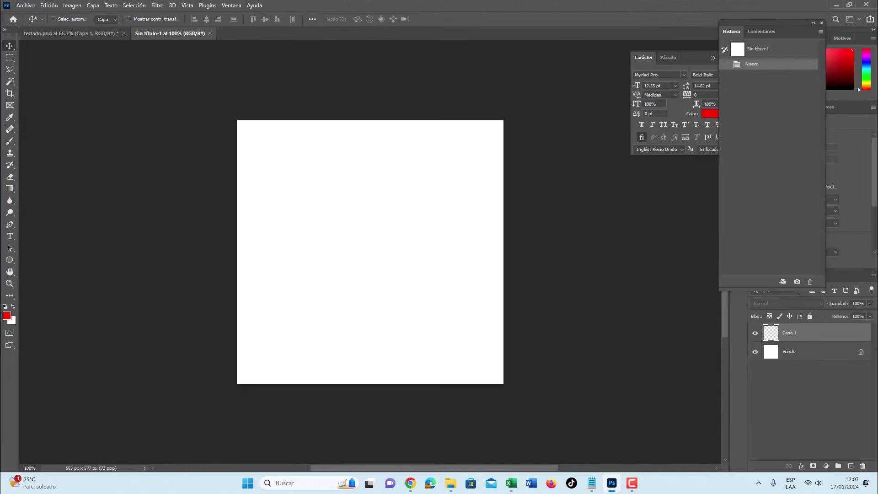
key(ctrl+v)
Start saving the image into Escritorio > Inventario > Fotos, then cancel the save
click(25, 5)
click(39, 116)
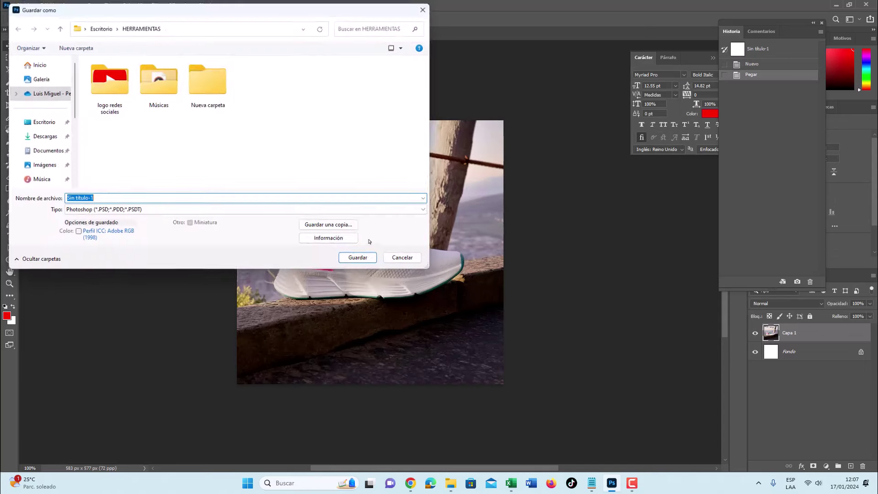
click(76, 26)
click(116, 95)
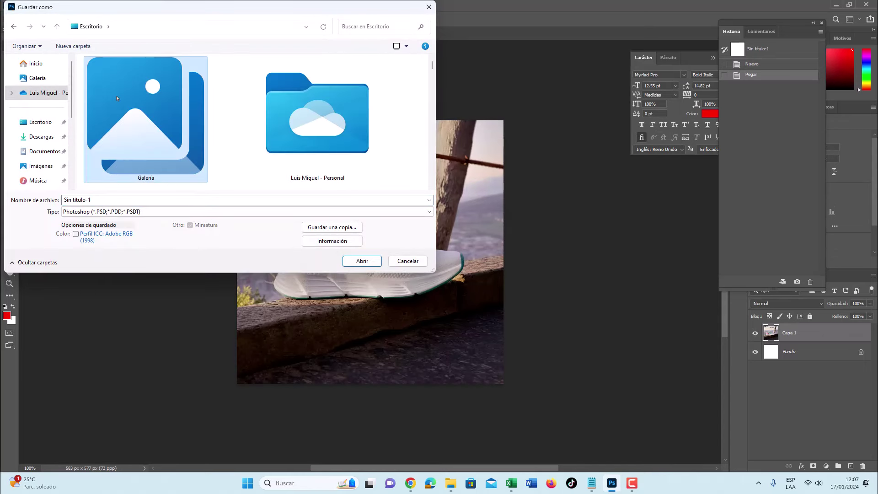
scroll(183, 114, down, 3)
scroll(243, 135, down, 3)
double_click(304, 124)
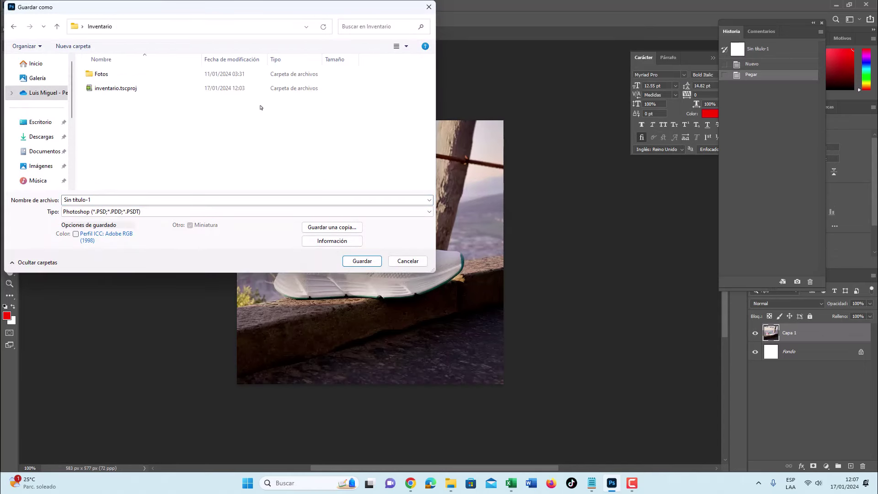
double_click(101, 74)
click(114, 211)
key(Escape)
key(Escape)
Export the photo as JPG named '1' into Escritorio > Inventario > Fotos, then return to Excel
click(26, 5)
mouse_move(33, 147)
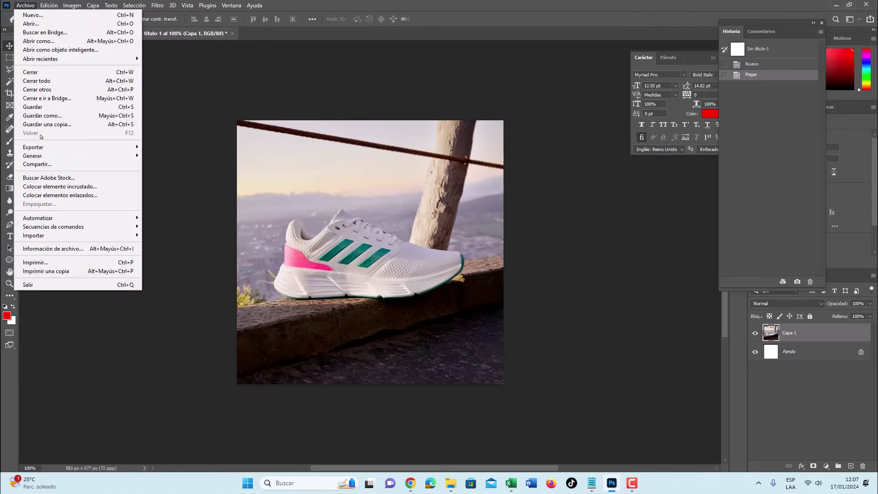
click(172, 155)
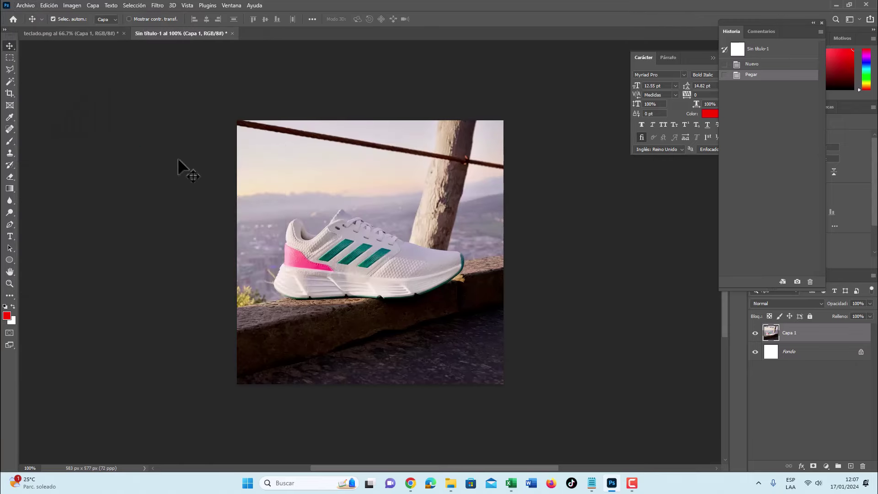
click(691, 417)
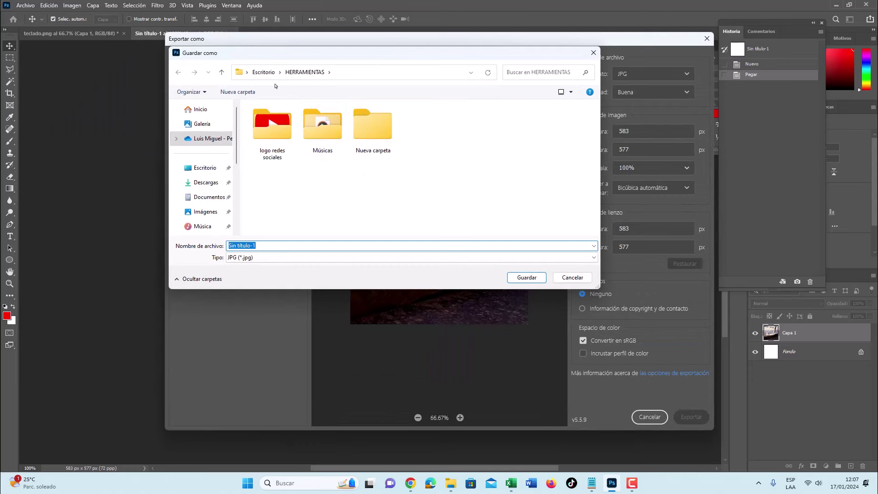
click(247, 73)
click(247, 85)
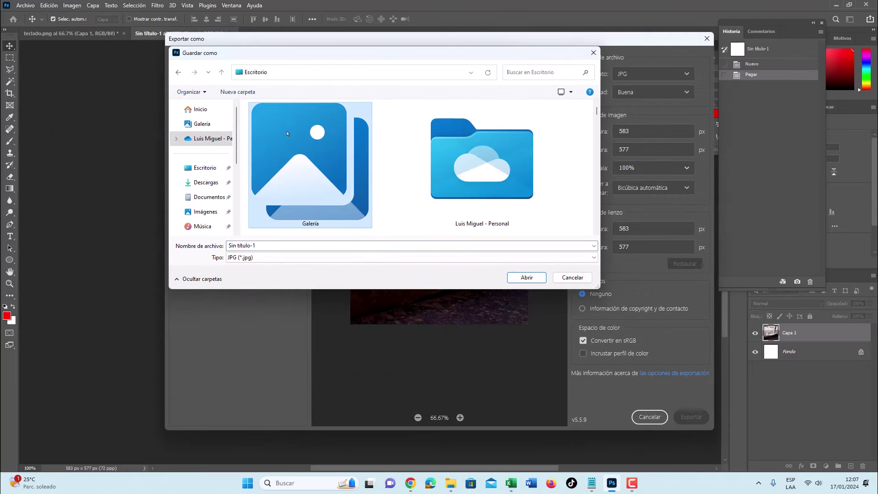
scroll(286, 131, down, 3)
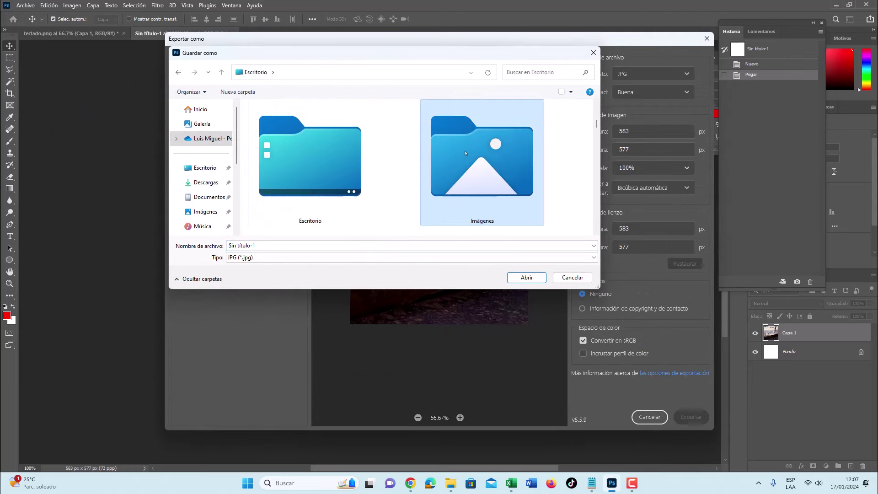
double_click(465, 150)
double_click(274, 118)
click(298, 249)
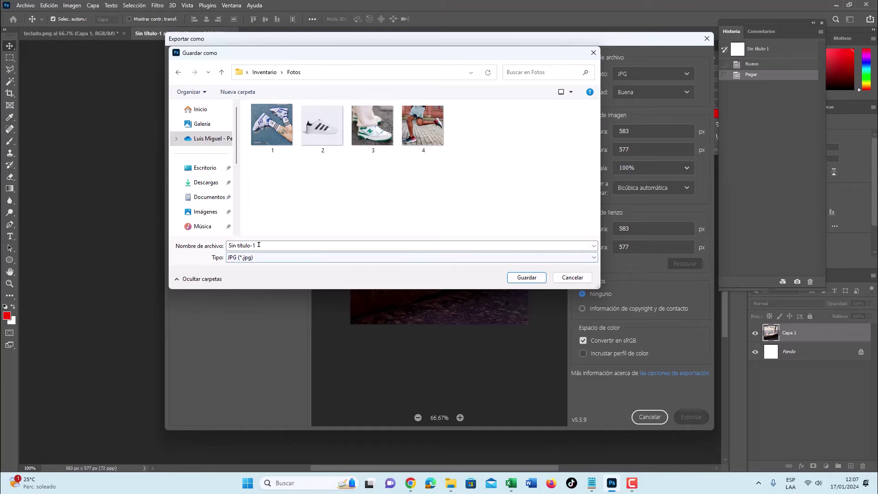
key(ctrl+a)
text(1)
key(Return)
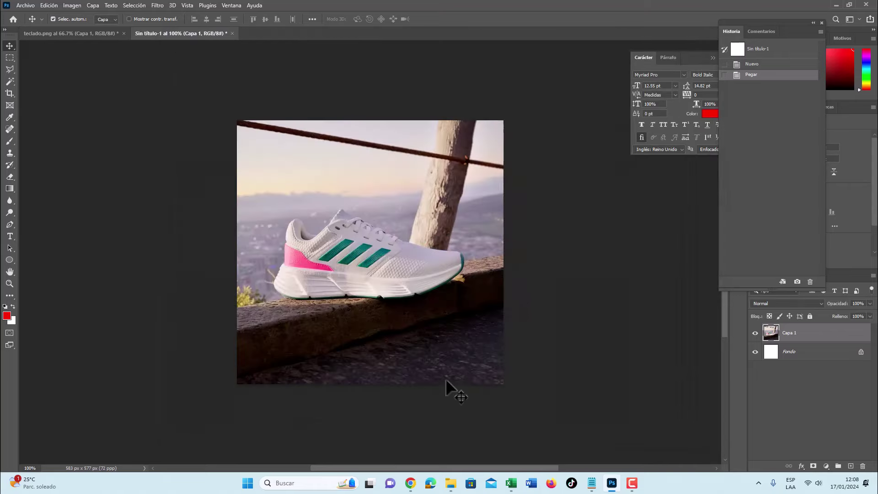
click(511, 483)
Add record 5 to the BD table with values jhjh, jh, jhjh, jh
click(110, 250)
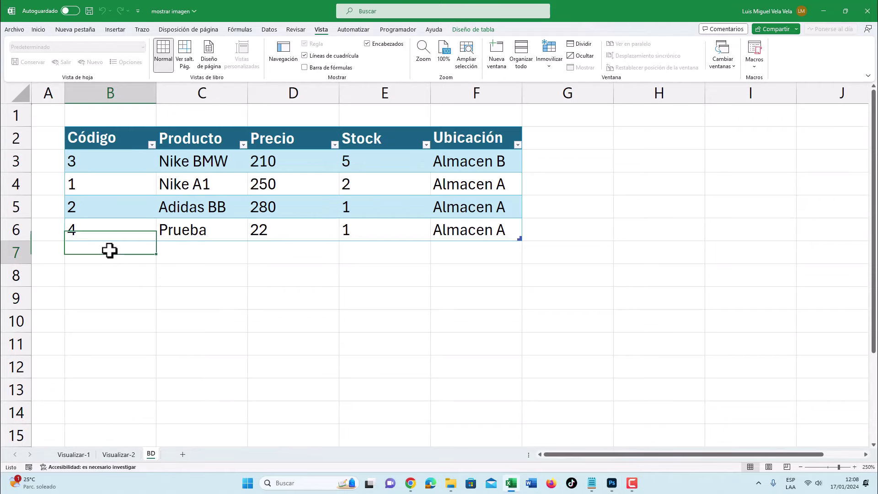
text(5)
key(Tab)
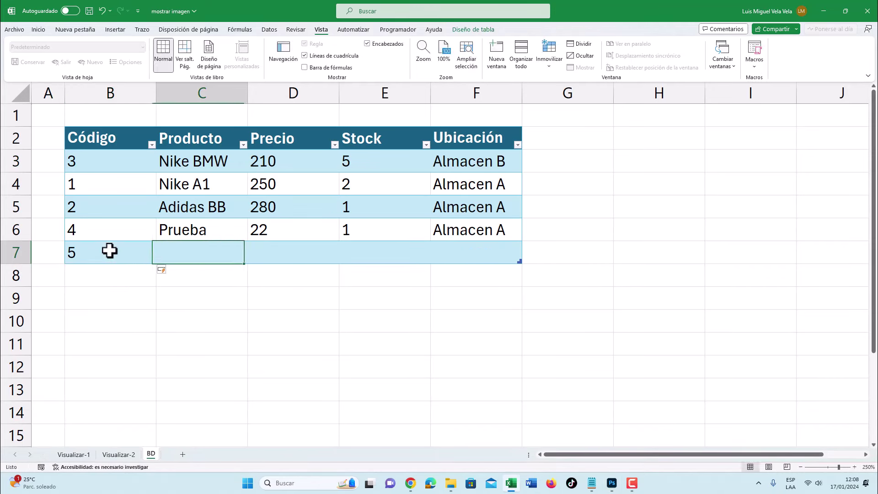
text(jhjh	jh	jhjh	jh)
key(Tab)
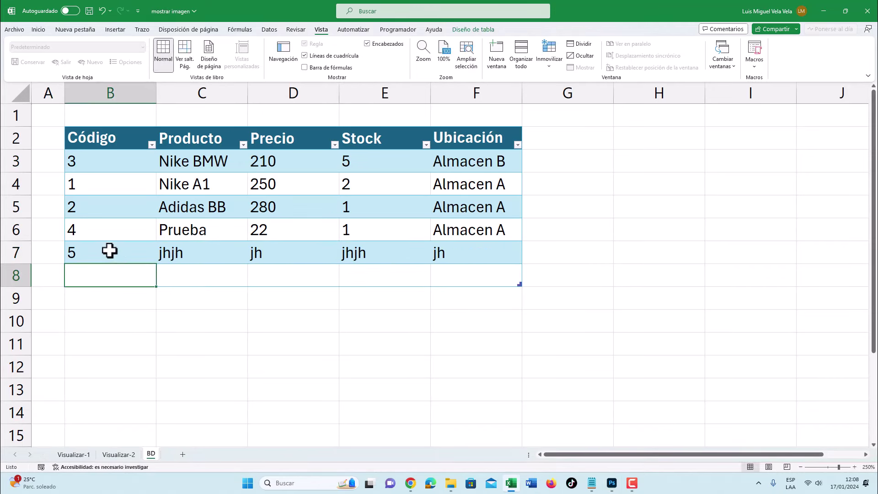
click(108, 252)
On Visualizar-2, step through records with Seguir and Atrás, ending on product 5
click(118, 455)
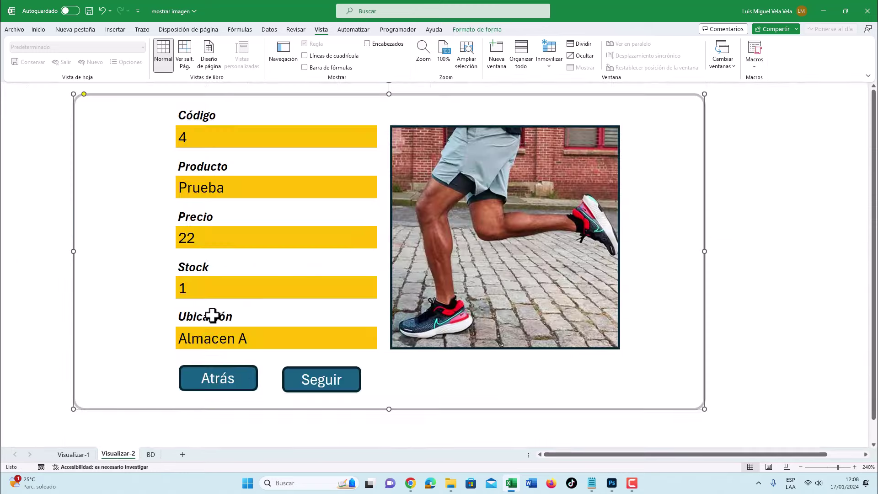
click(320, 383)
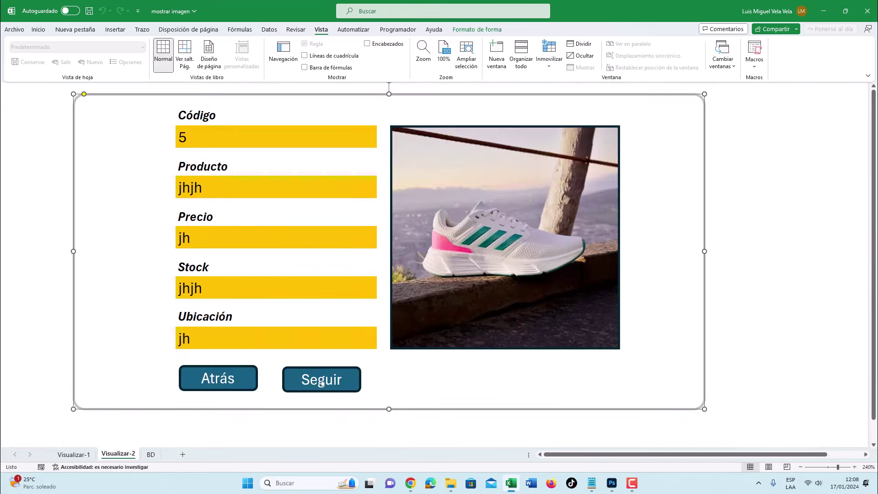
click(206, 383)
click(206, 384)
click(206, 383)
click(206, 383)
click(205, 383)
click(206, 383)
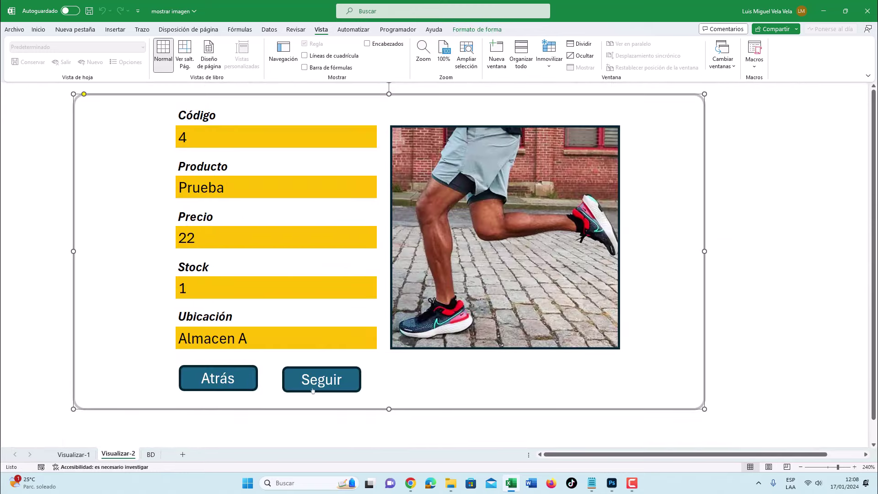
click(313, 384)
On Visualizar-1, test the spin buttons up and down, leaving the code at 5
click(74, 454)
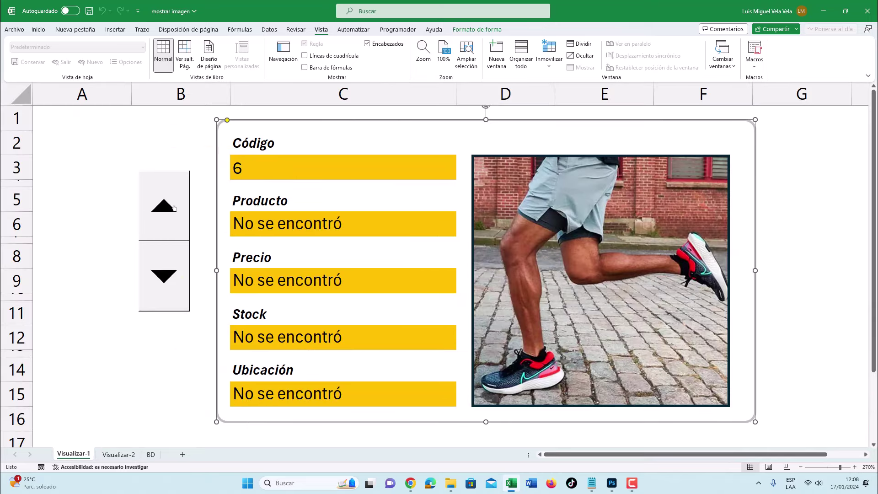
click(156, 206)
click(155, 274)
click(148, 197)
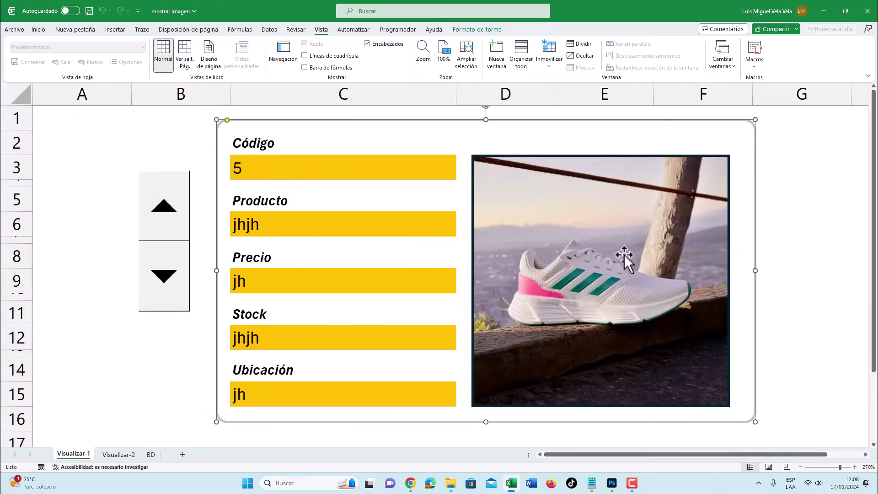
click(128, 139)
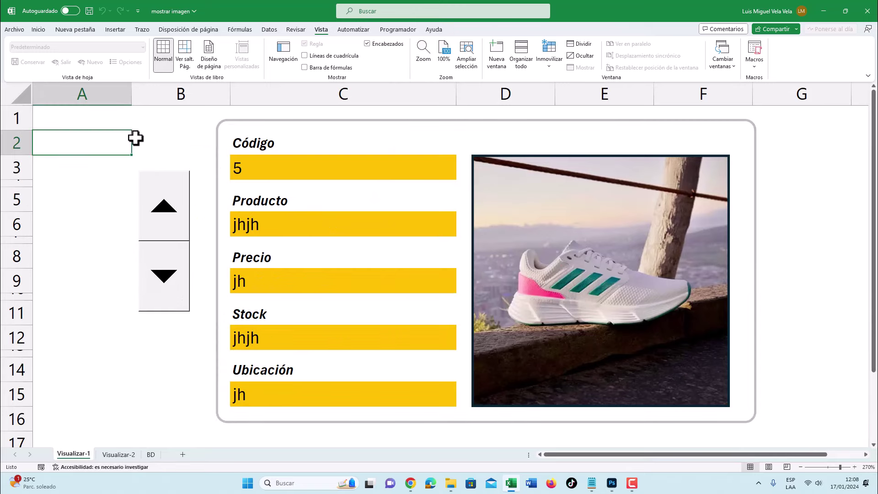
Return to Visualizar-2 and open the Insertar > Formas gallery
click(118, 454)
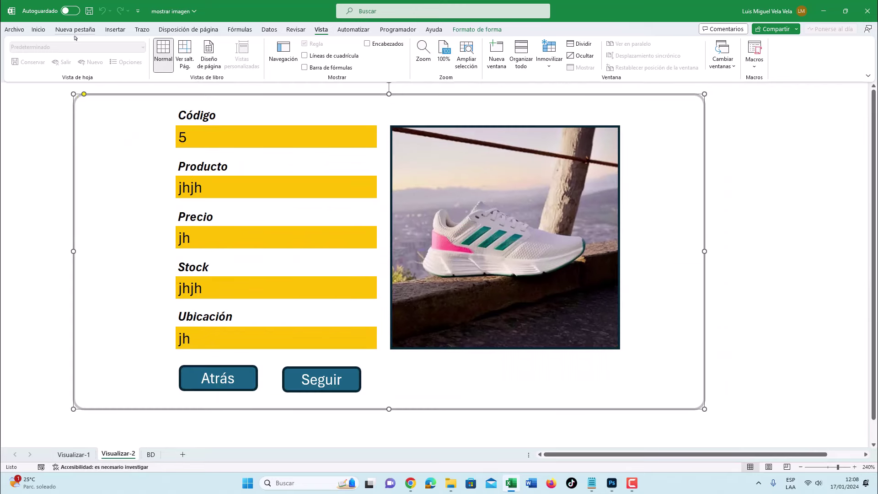
click(115, 29)
click(147, 69)
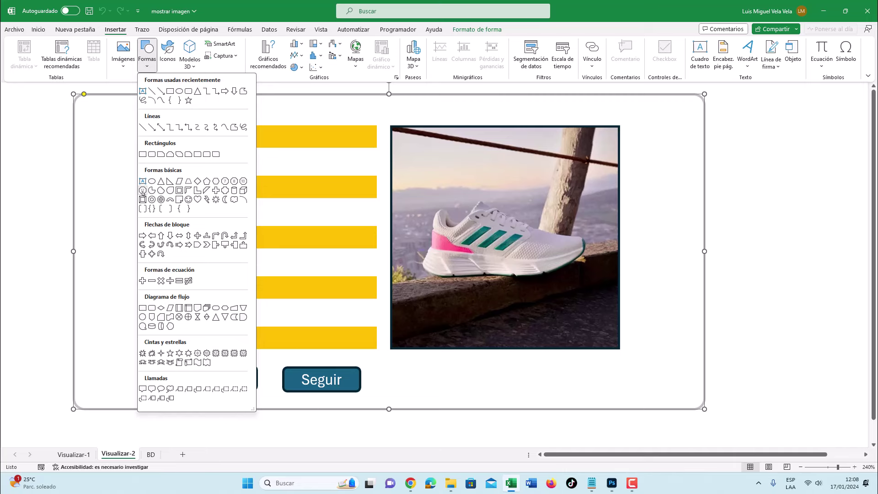
Draw a small oval beside the Código label, then review sheet BD and the Fotos folder
click(152, 181)
mouse_move(130, 132)
mouse_down()
mouse_move(162, 164)
mouse_move(130, 141)
mouse_up()
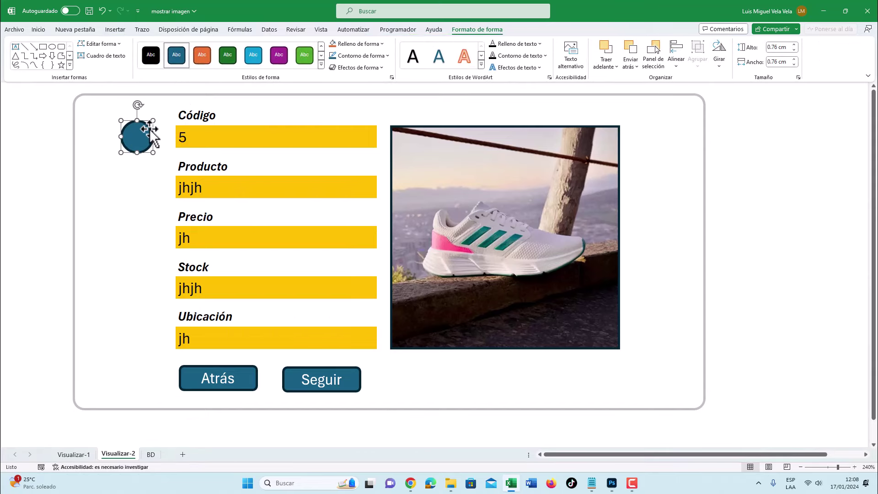
click(151, 454)
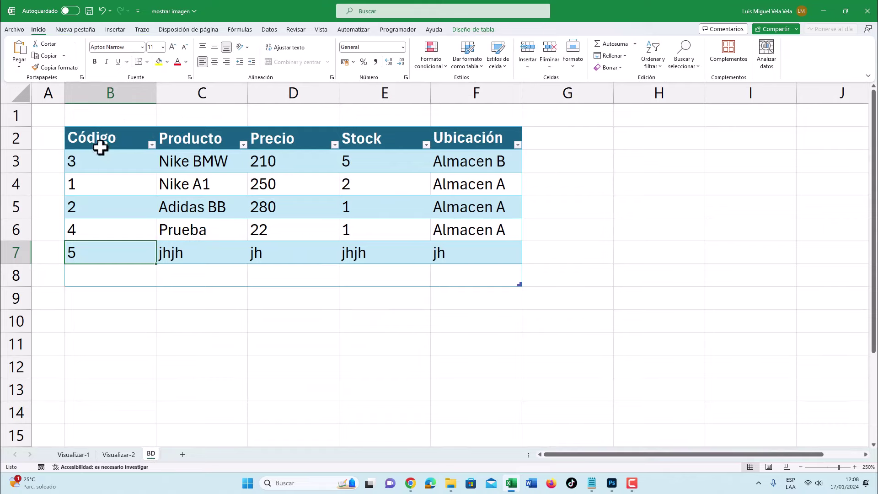
click(104, 197)
key(Right)
key(Right)
key(Right)
key(Right)
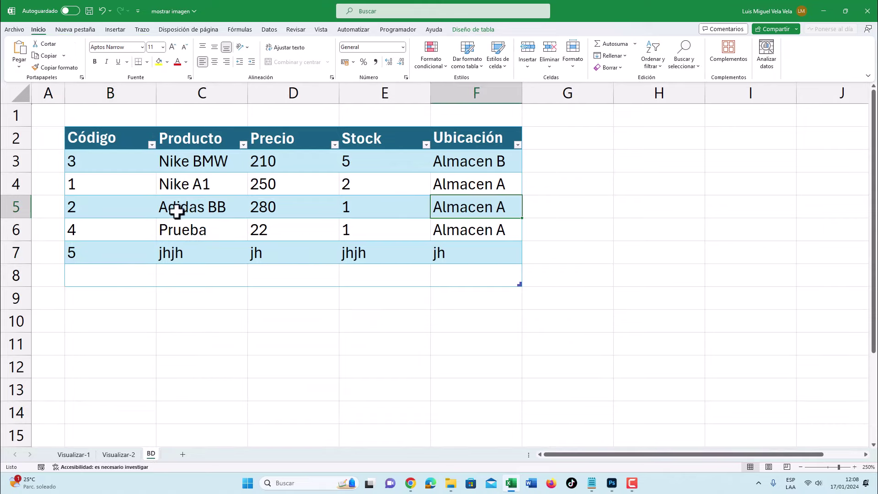
click(151, 210)
click(119, 454)
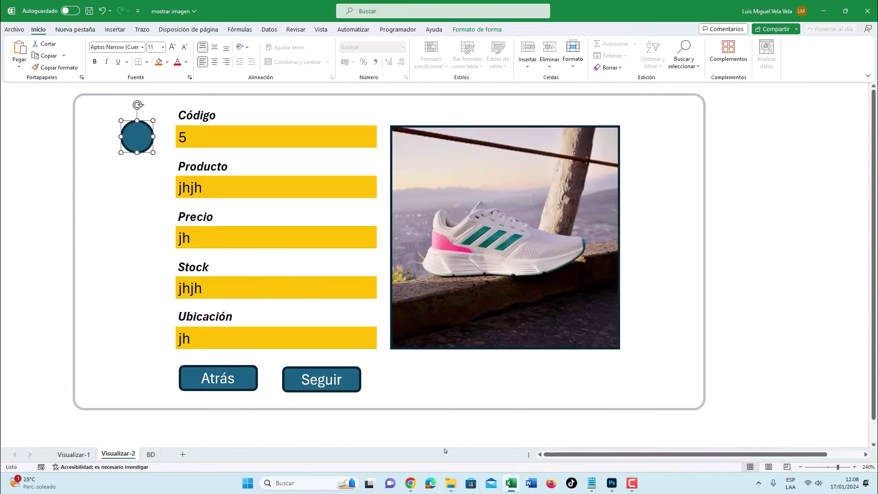
click(449, 481)
click(510, 483)
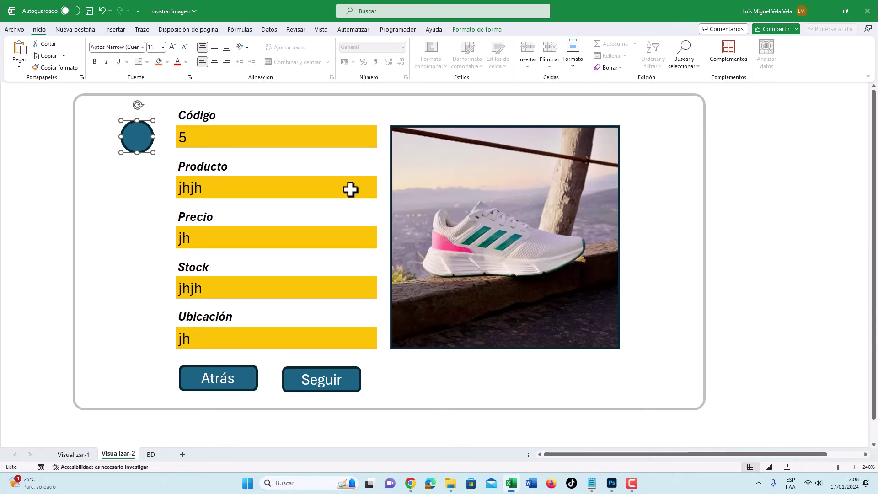